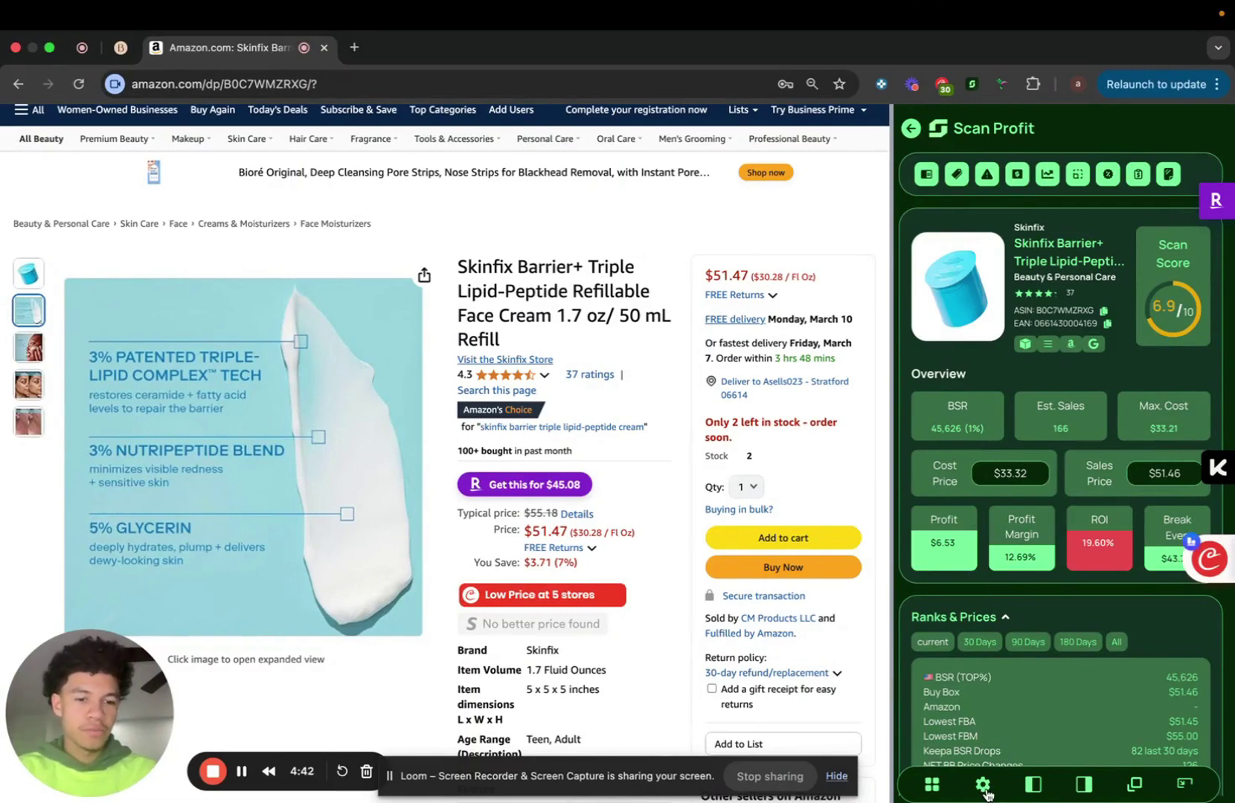
Check Scan Profit settings, then open BNC Merchant's storefront products from Offers.
left_click(983, 785)
scroll(1067, 616, "down", 1)
scroll(1066, 619, "down", 2)
scroll(1063, 615, "down", 1)
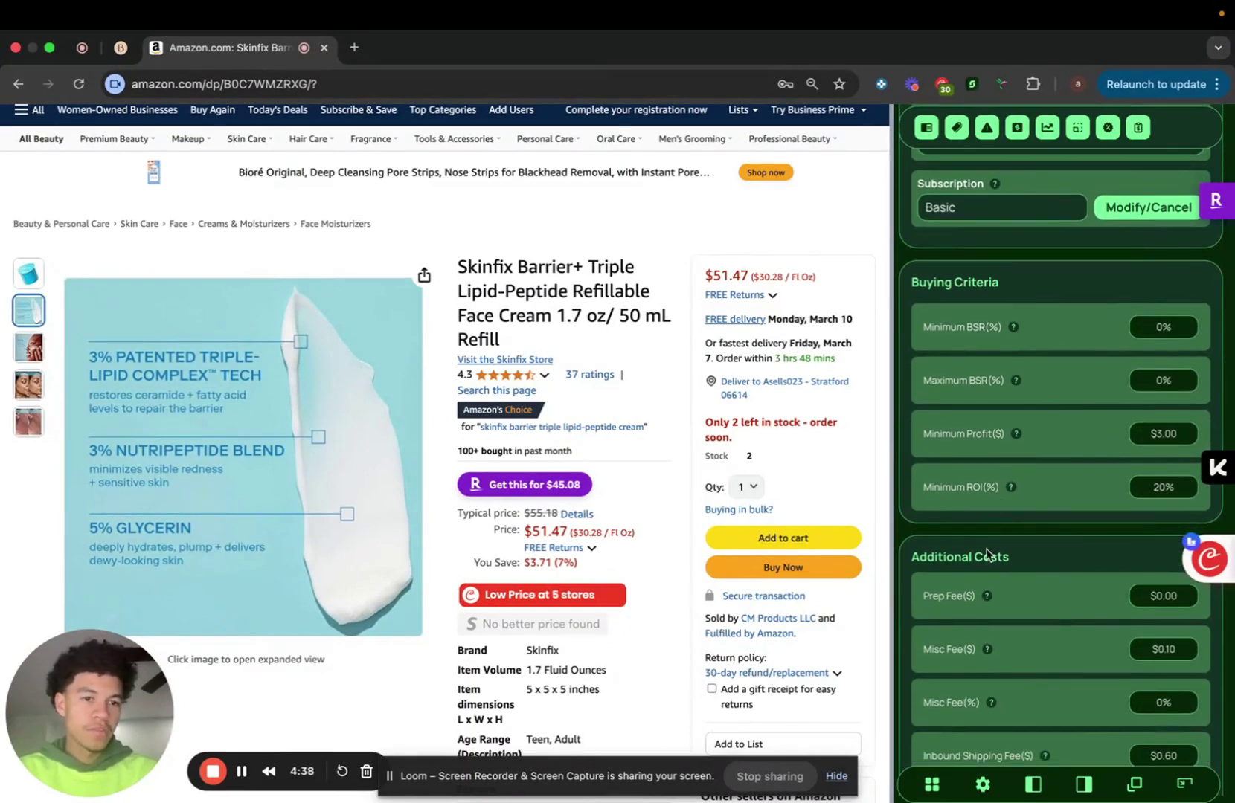
scroll(989, 562, "down", 2)
scroll(988, 562, "down", 1)
scroll(991, 561, "down", 3)
scroll(993, 560, "down", 1)
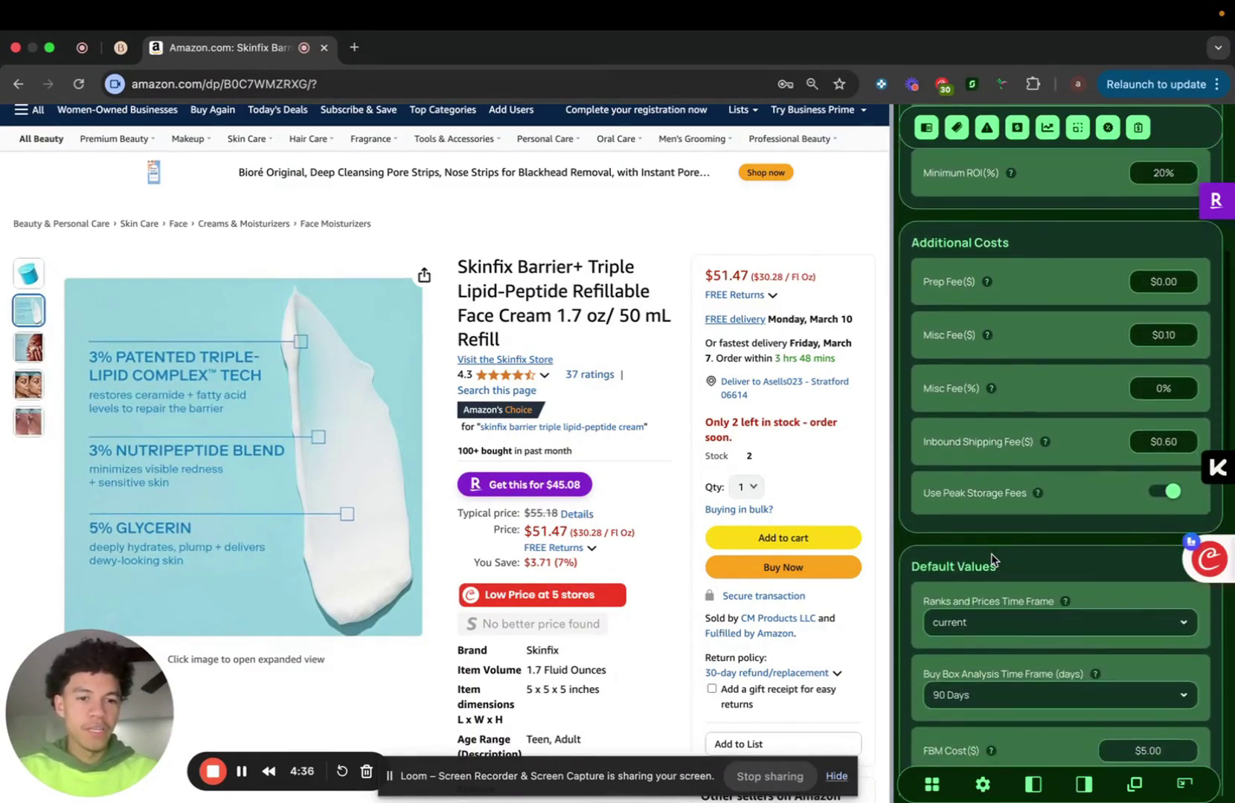
scroll(991, 560, "down", 1)
scroll(992, 557, "down", 3)
scroll(992, 552, "down", 3)
scroll(992, 548, "down", 3)
scroll(994, 548, "down", 3)
scroll(994, 548, "down", 3)
scroll(994, 548, "down", 4)
scroll(994, 549, "down", 6)
scroll(991, 548, "down", 1)
left_click(932, 784)
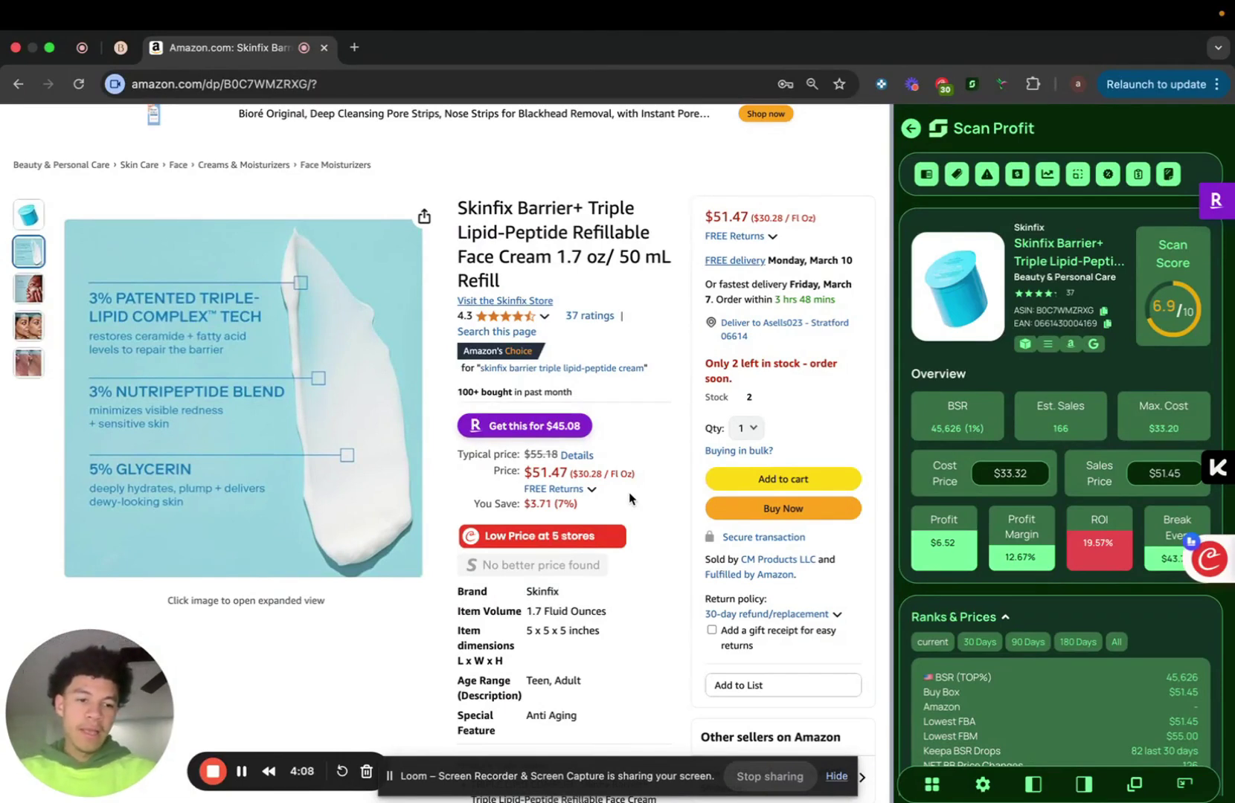
scroll(1030, 533, "down", 2)
scroll(1032, 531, "down", 3)
scroll(1034, 529, "down", 2)
scroll(1037, 526, "down", 4)
scroll(1037, 525, "down", 3)
scroll(1037, 524, "down", 3)
scroll(1037, 521, "down", 3)
scroll(1038, 519, "down", 2)
scroll(1036, 519, "down", 3)
scroll(1036, 520, "down", 3)
scroll(1038, 519, "down", 3)
scroll(1042, 516, "down", 3)
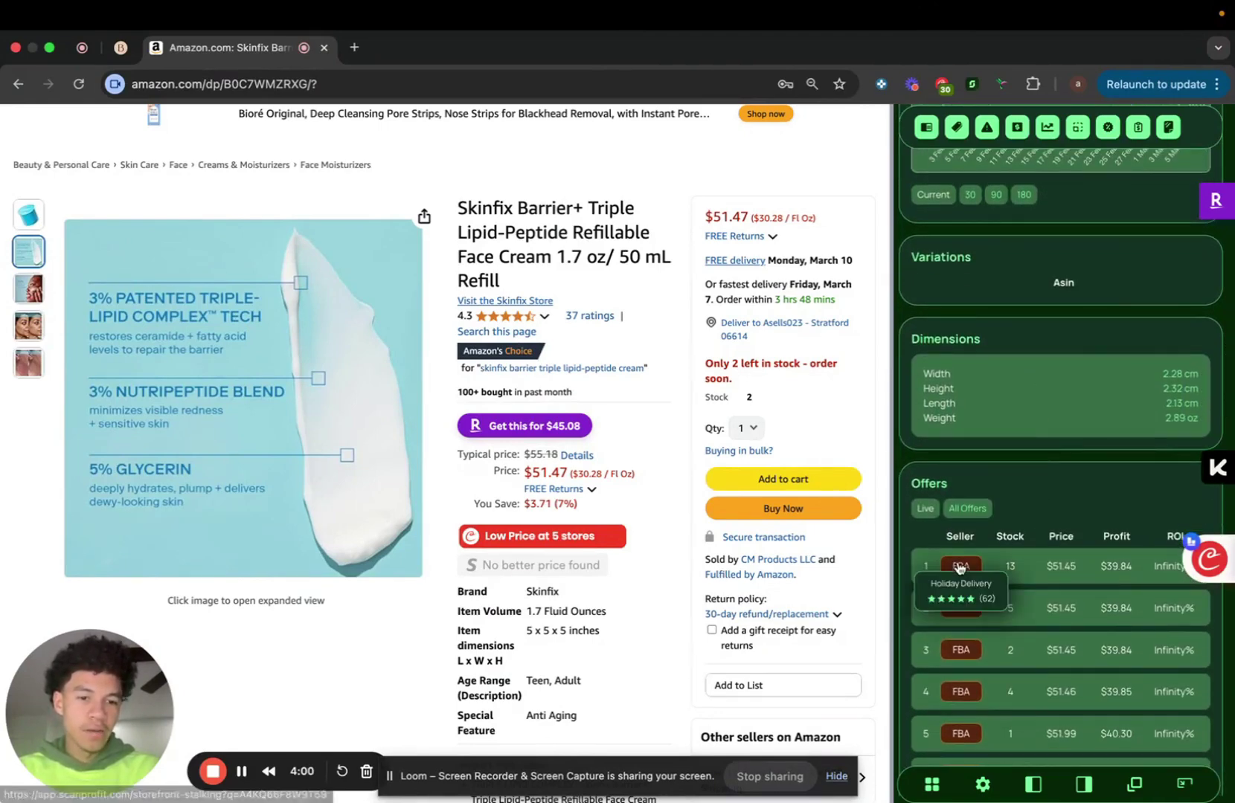
scroll(969, 564, "down", 2)
scroll(971, 511, "down", 1)
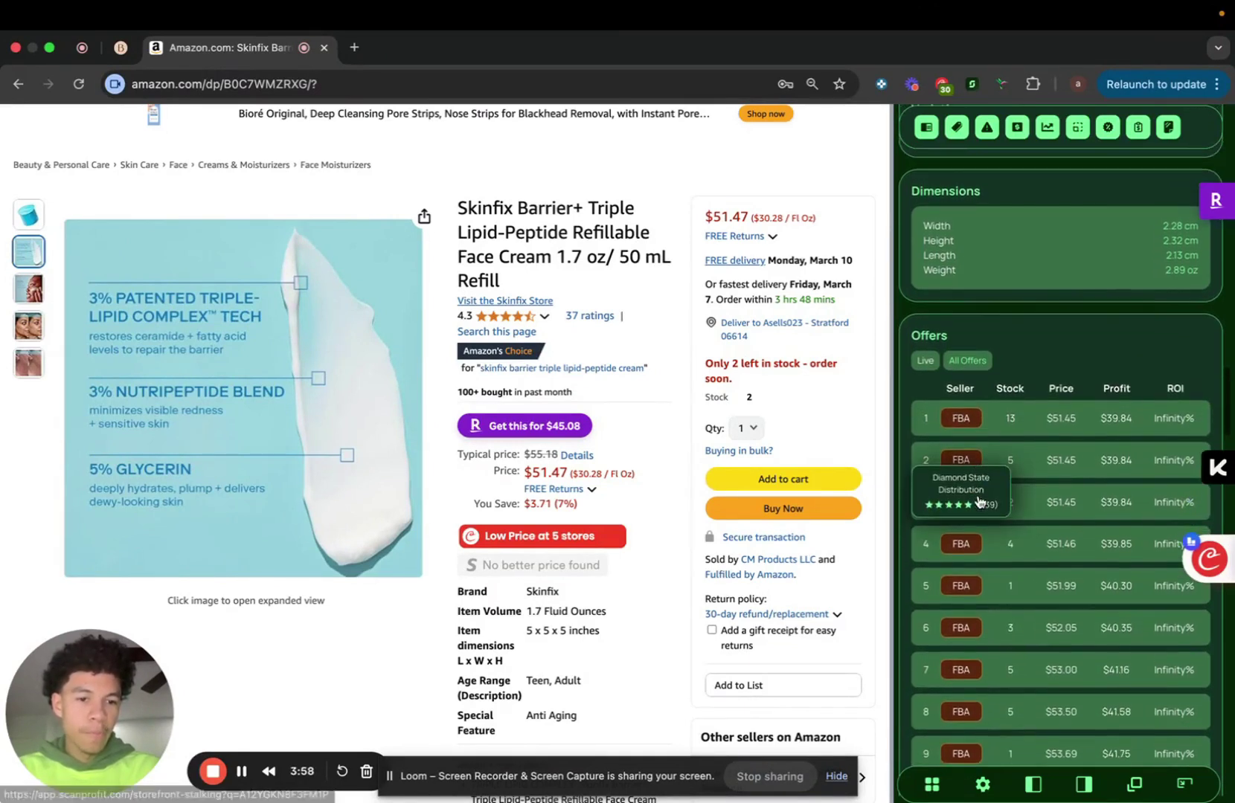
scroll(971, 492, "down", 2)
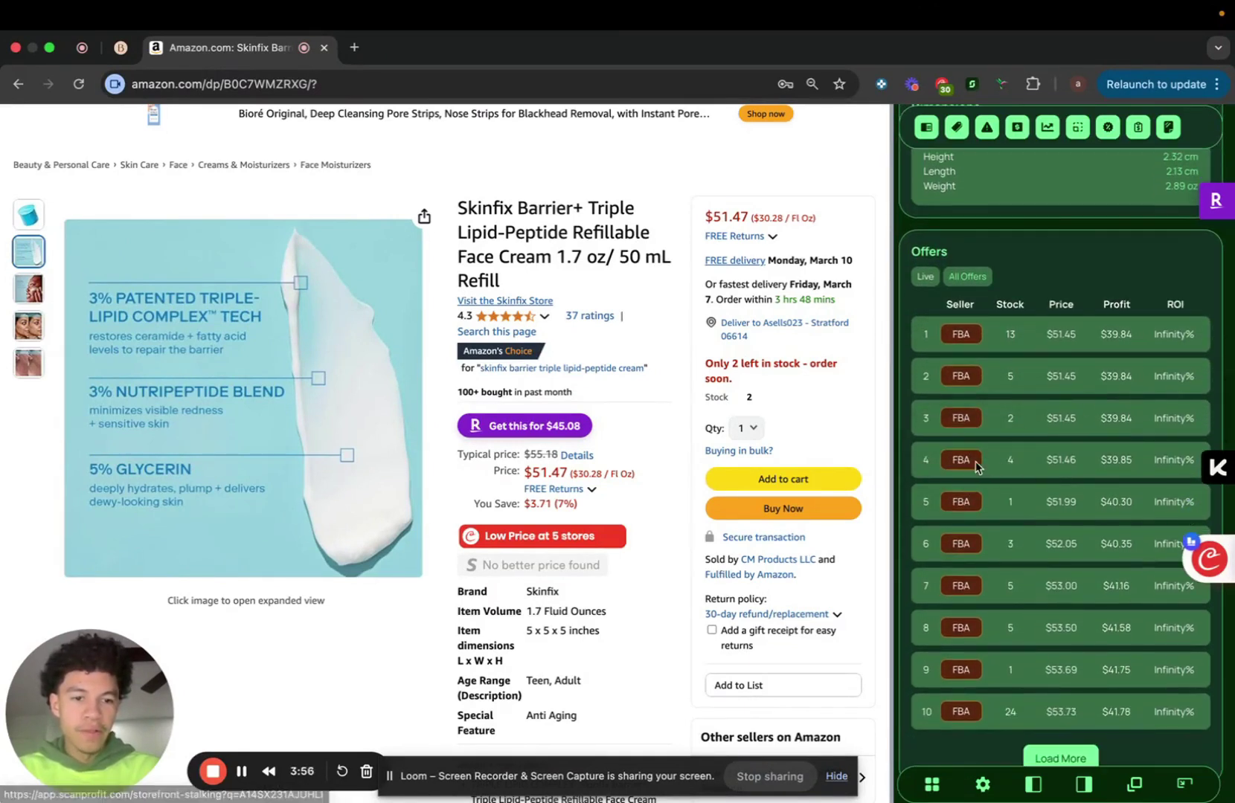
left_click(968, 543)
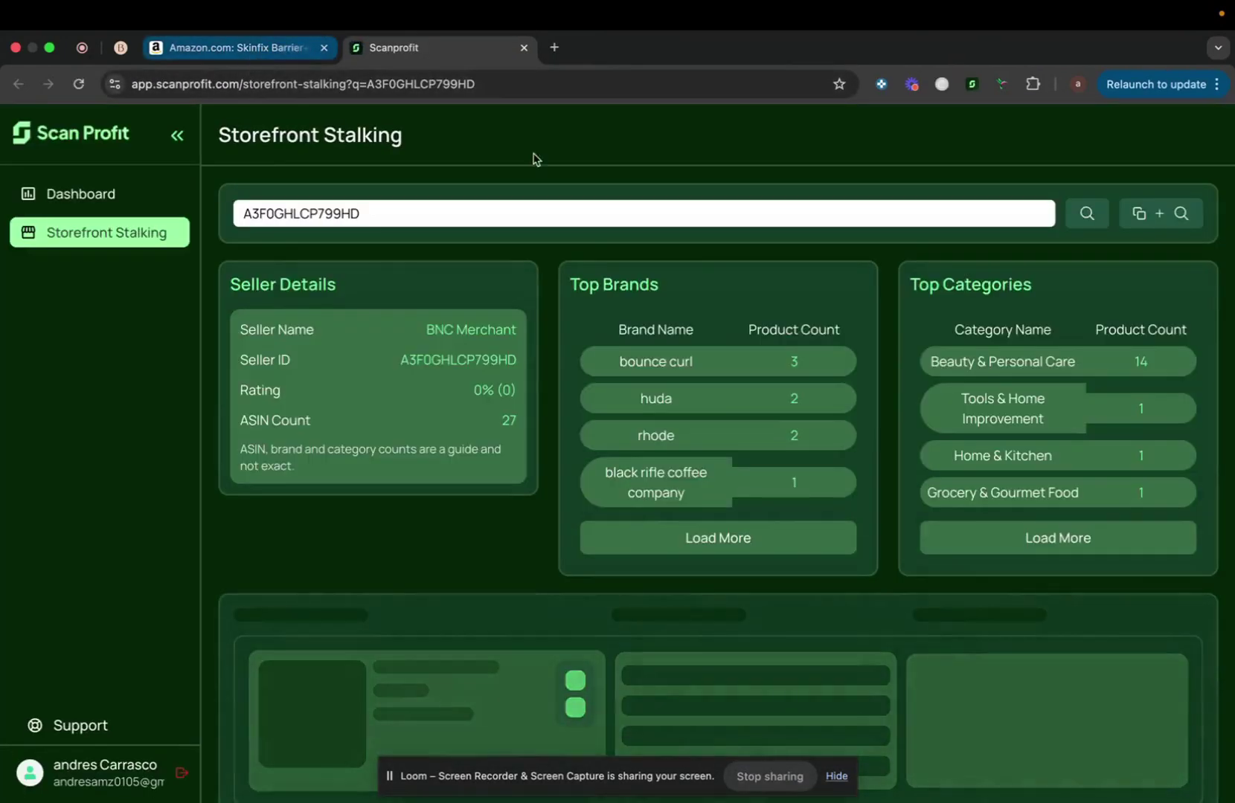
scroll(683, 461, "down", 2)
scroll(683, 461, "down", 2)
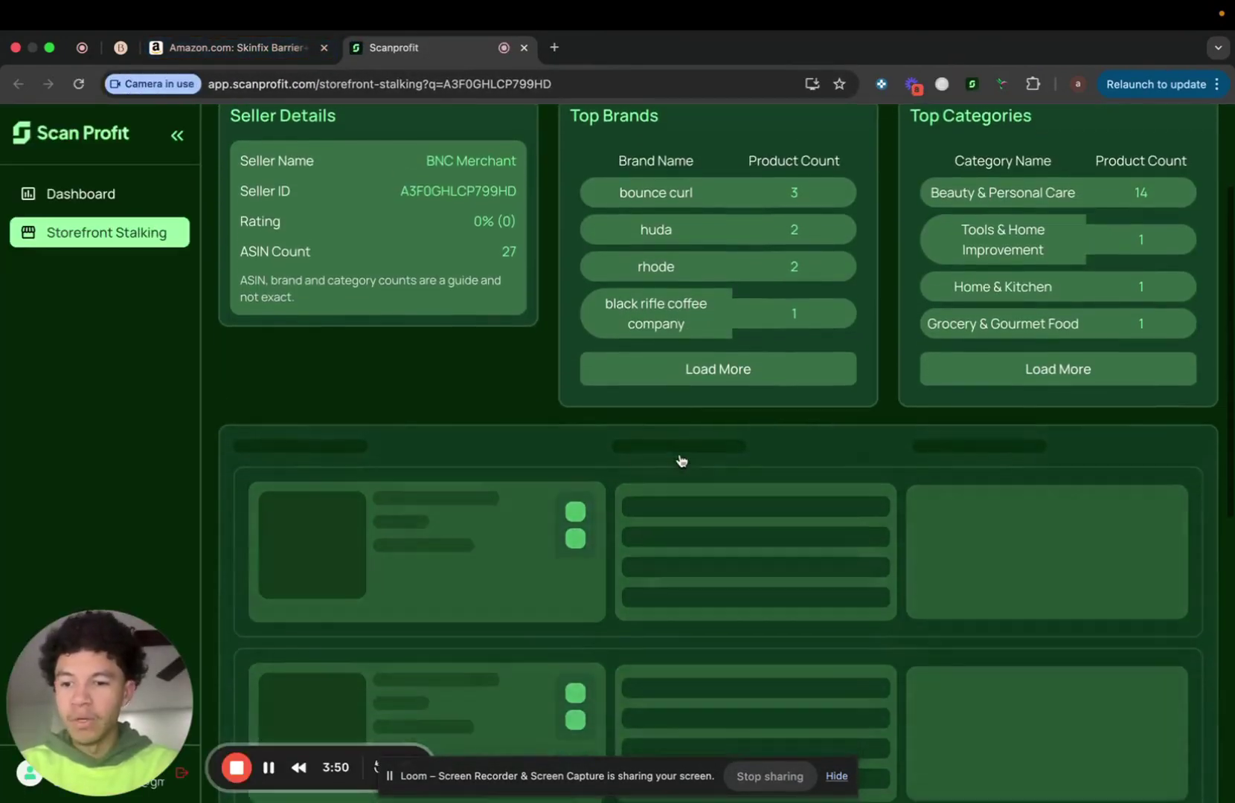
scroll(679, 460, "down", 2)
scroll(679, 460, "down", 3)
scroll(680, 460, "down", 2)
scroll(680, 460, "down", 1)
scroll(679, 460, "down", 2)
scroll(679, 460, "down", 5)
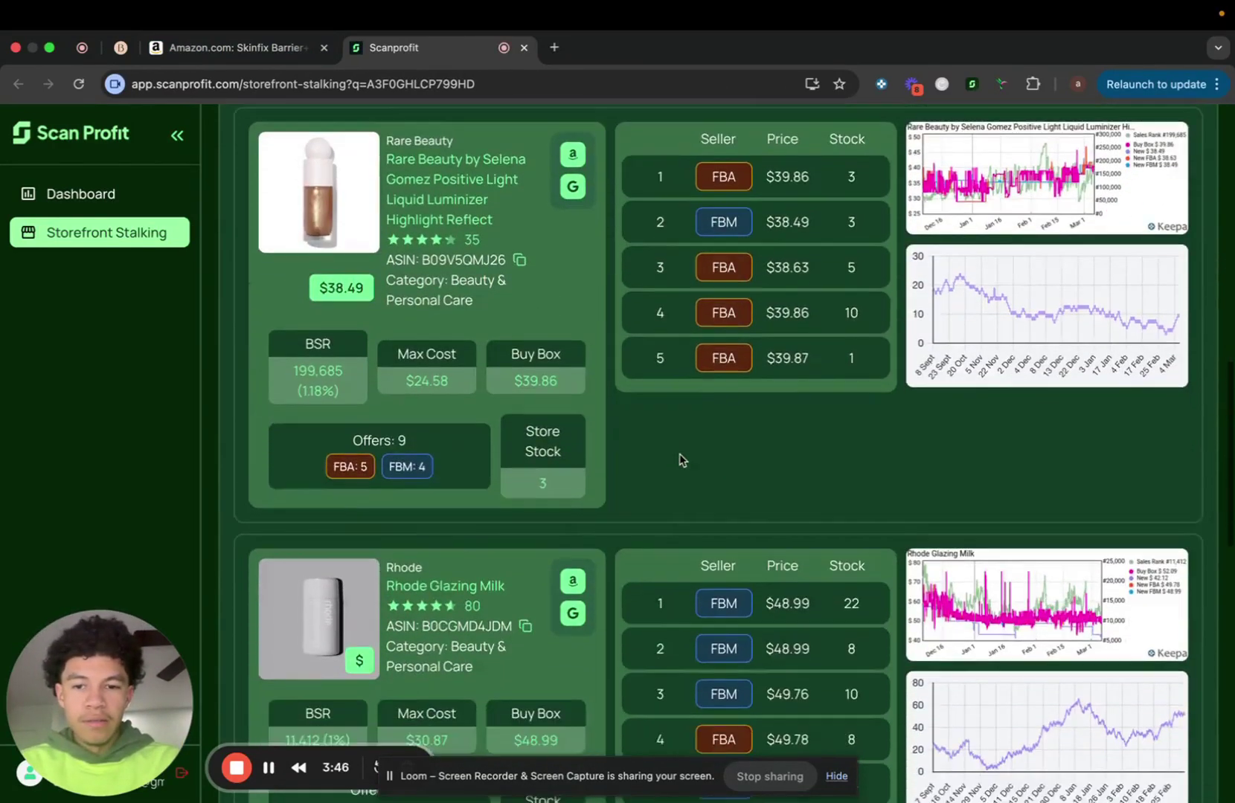
scroll(682, 458, "down", 5)
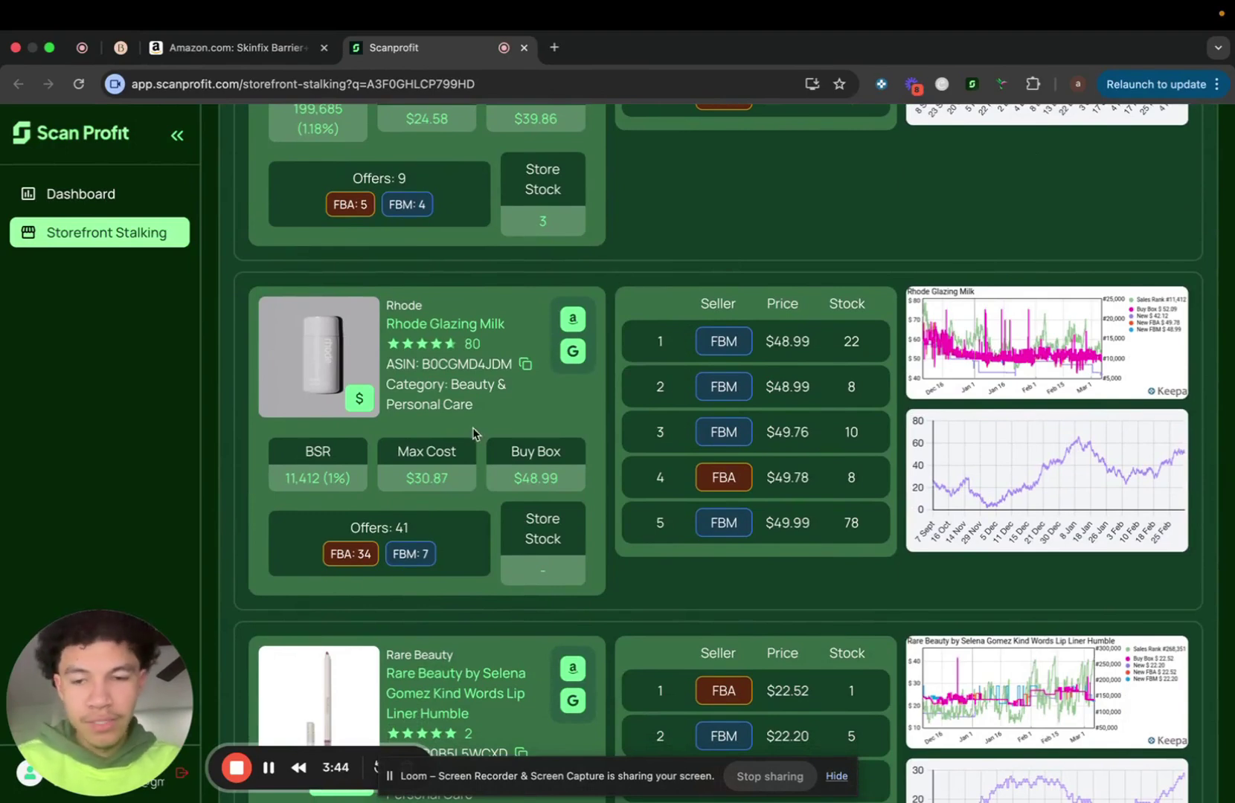
scroll(748, 299, "up", 5)
scroll(747, 290, "up", 3)
scroll(749, 299, "up", 3)
scroll(765, 346, "up", 1)
scroll(765, 346, "up", 1)
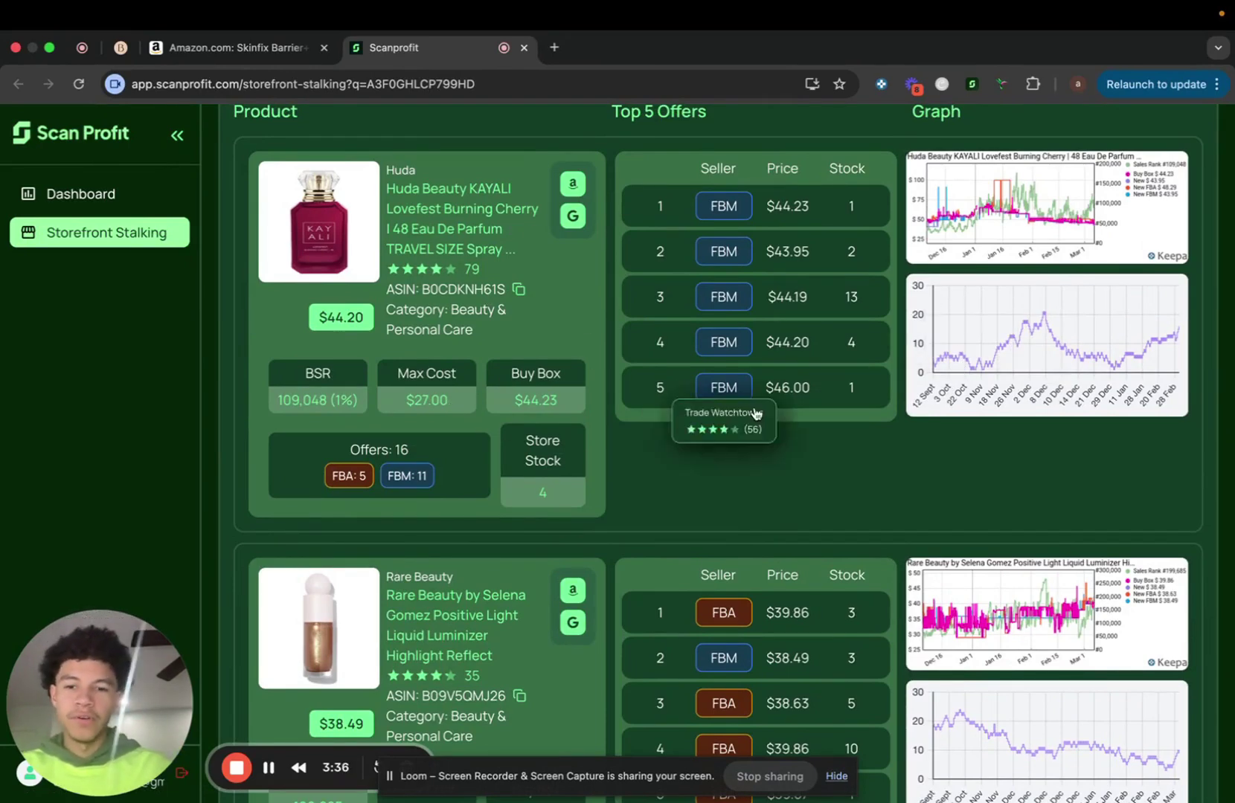
scroll(780, 422, "down", 2)
scroll(775, 441, "down", 2)
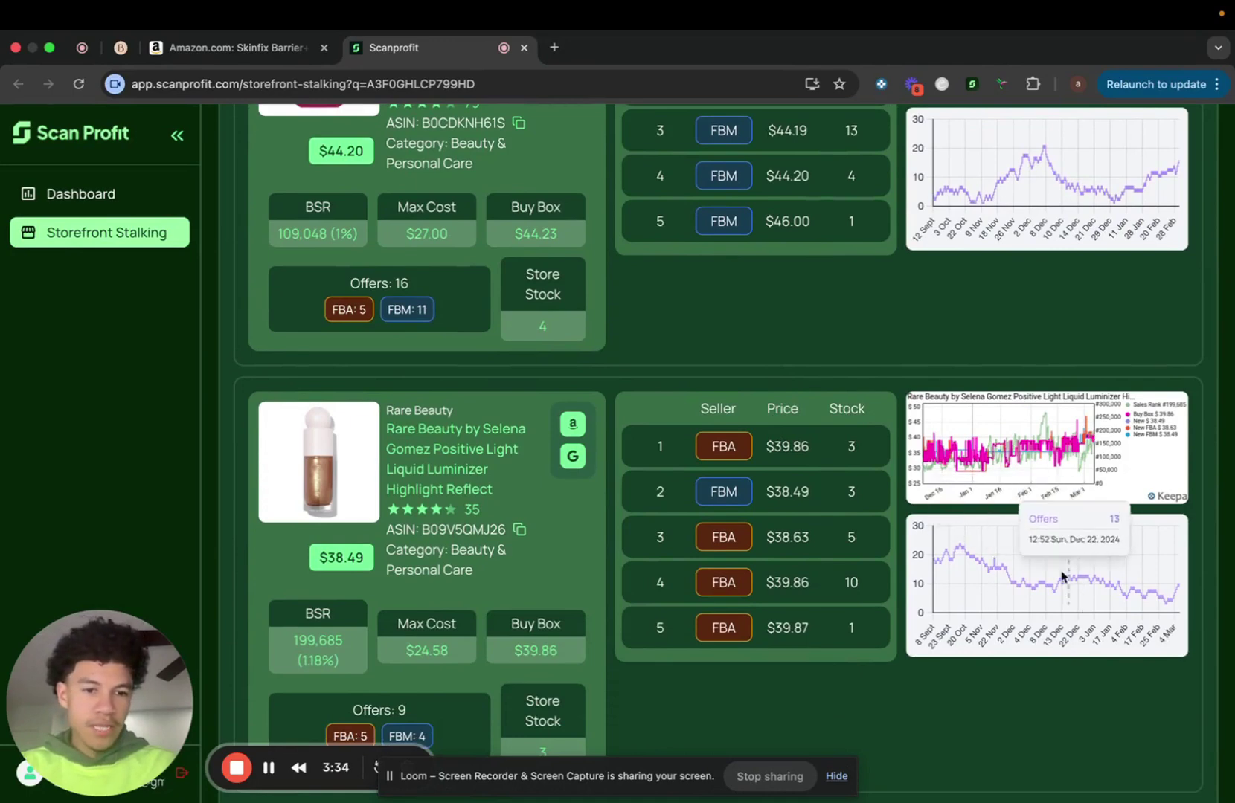
scroll(487, 618, "down", 2)
scroll(498, 585, "down", 1)
Open the Rare Beauty luminizer's Amazon listing and dismiss the cashback and better-prices popups.
left_click(570, 276)
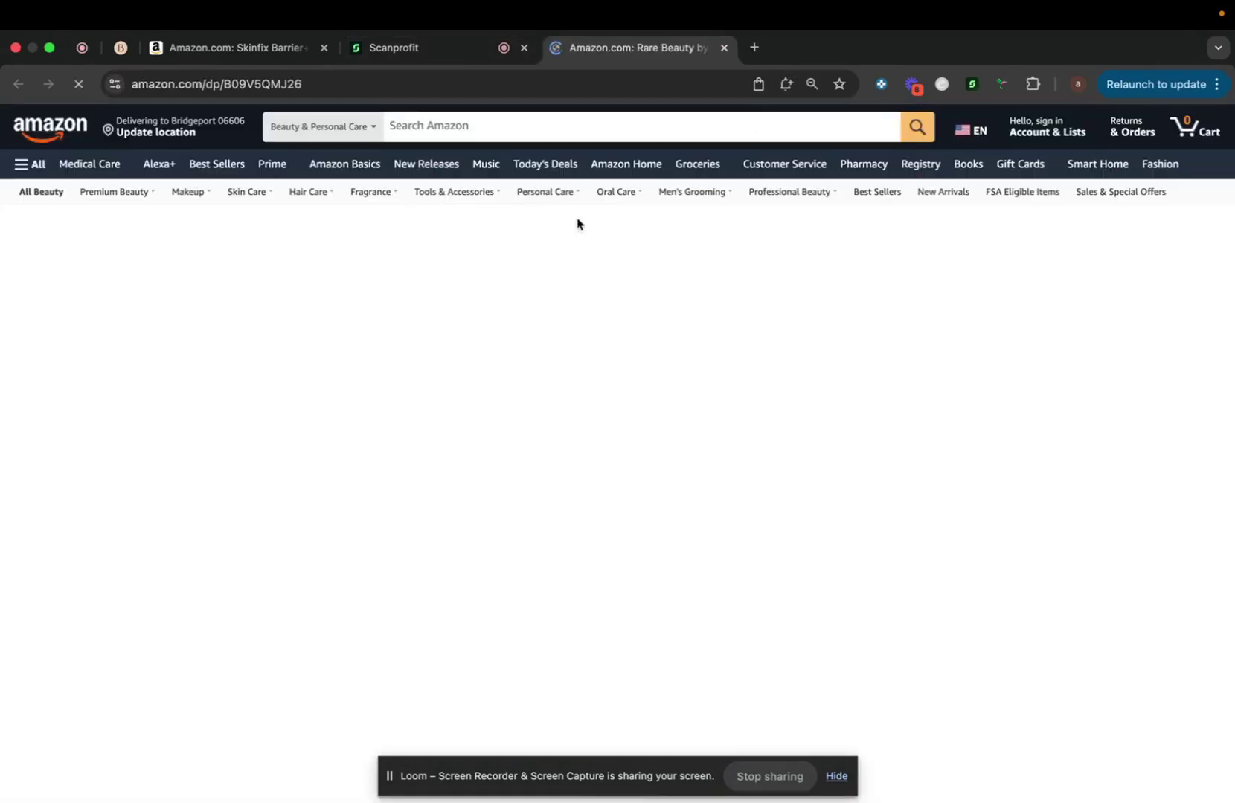
scroll(608, 425, "down", 2)
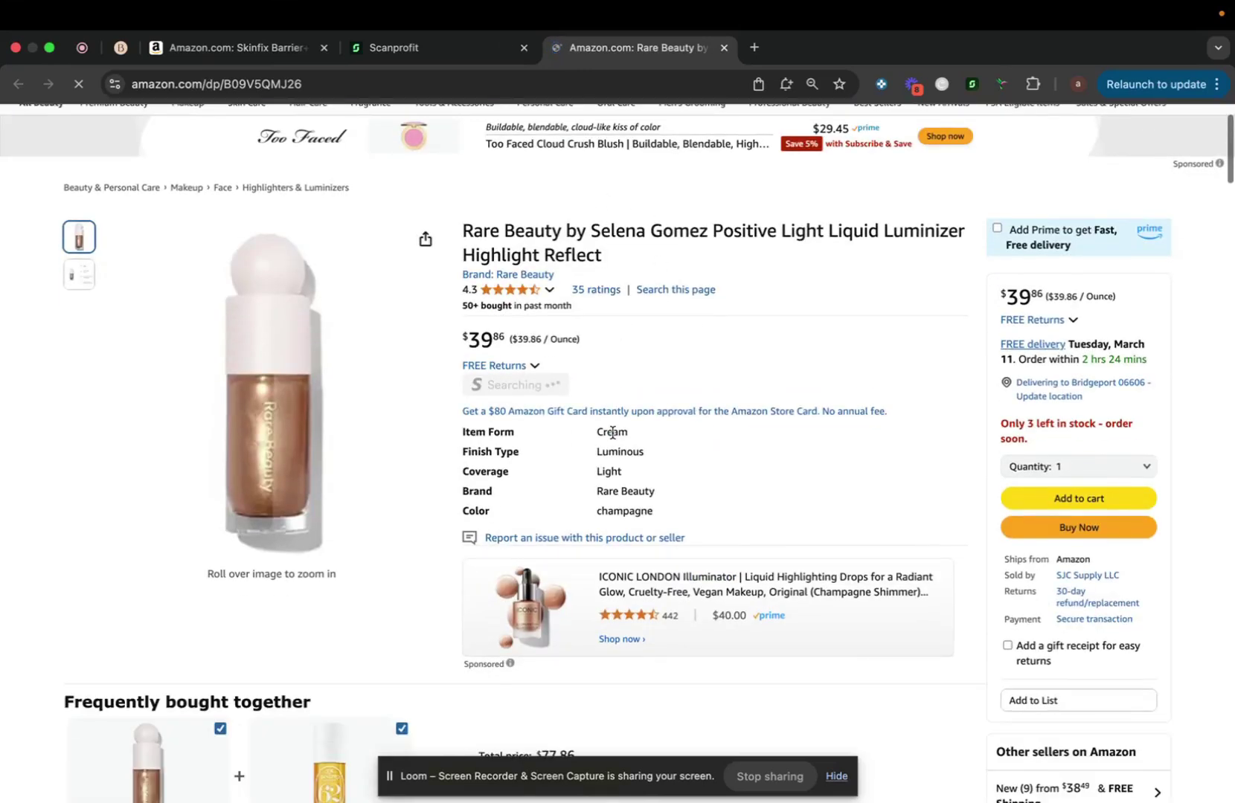
scroll(612, 437, "down", 1)
scroll(671, 507, "down", 5)
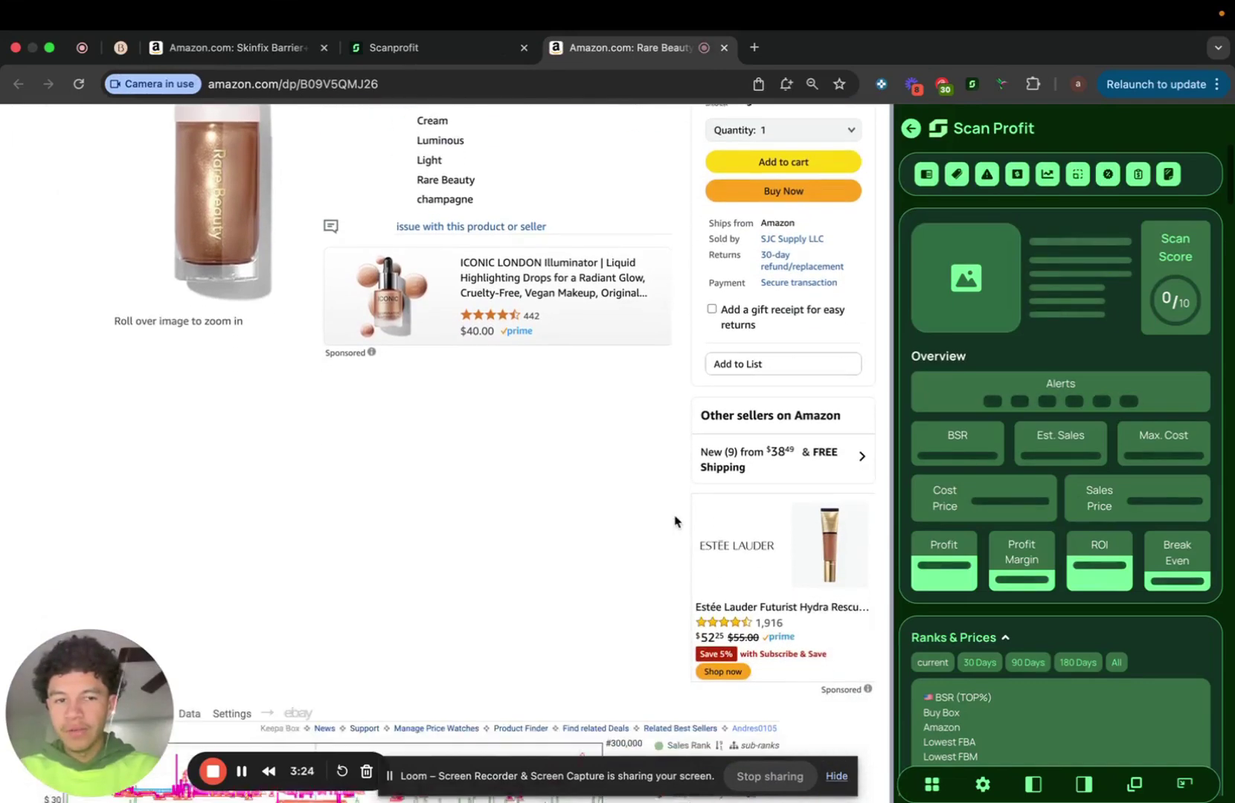
left_click(1190, 133)
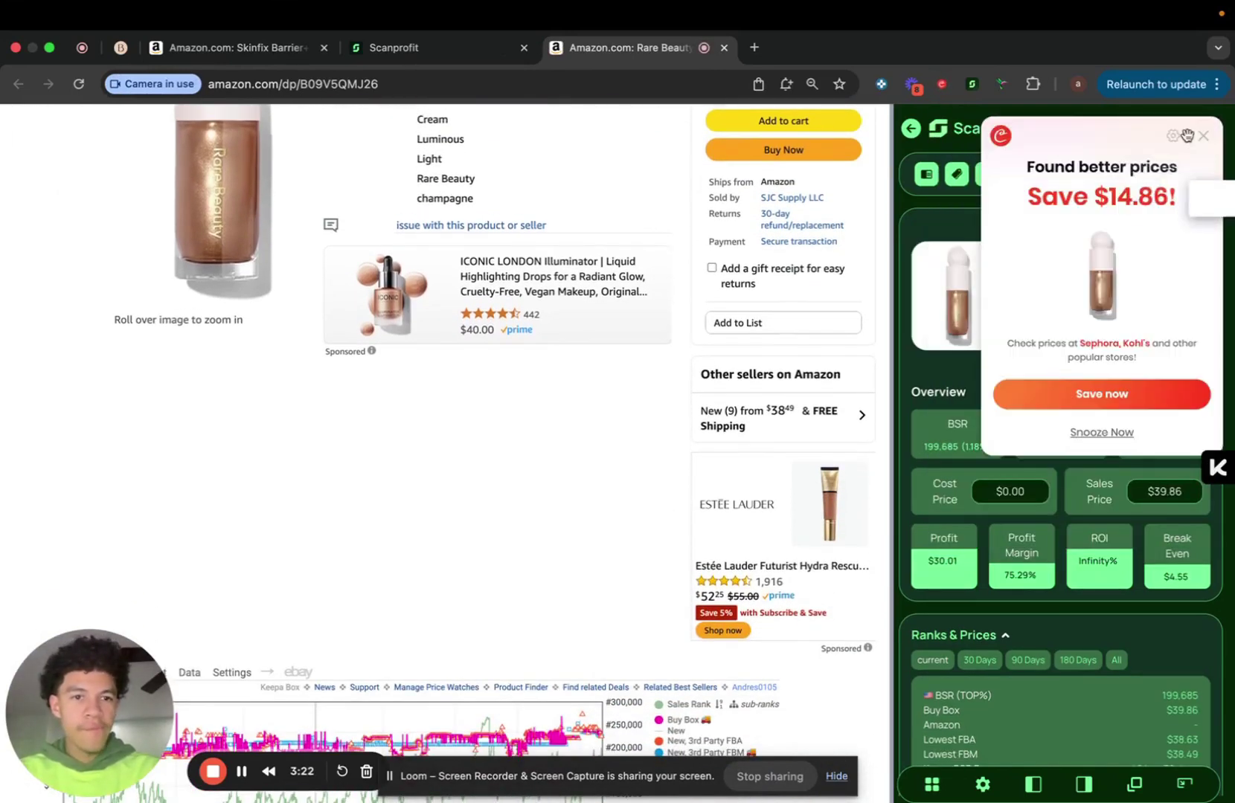
left_click(1203, 139)
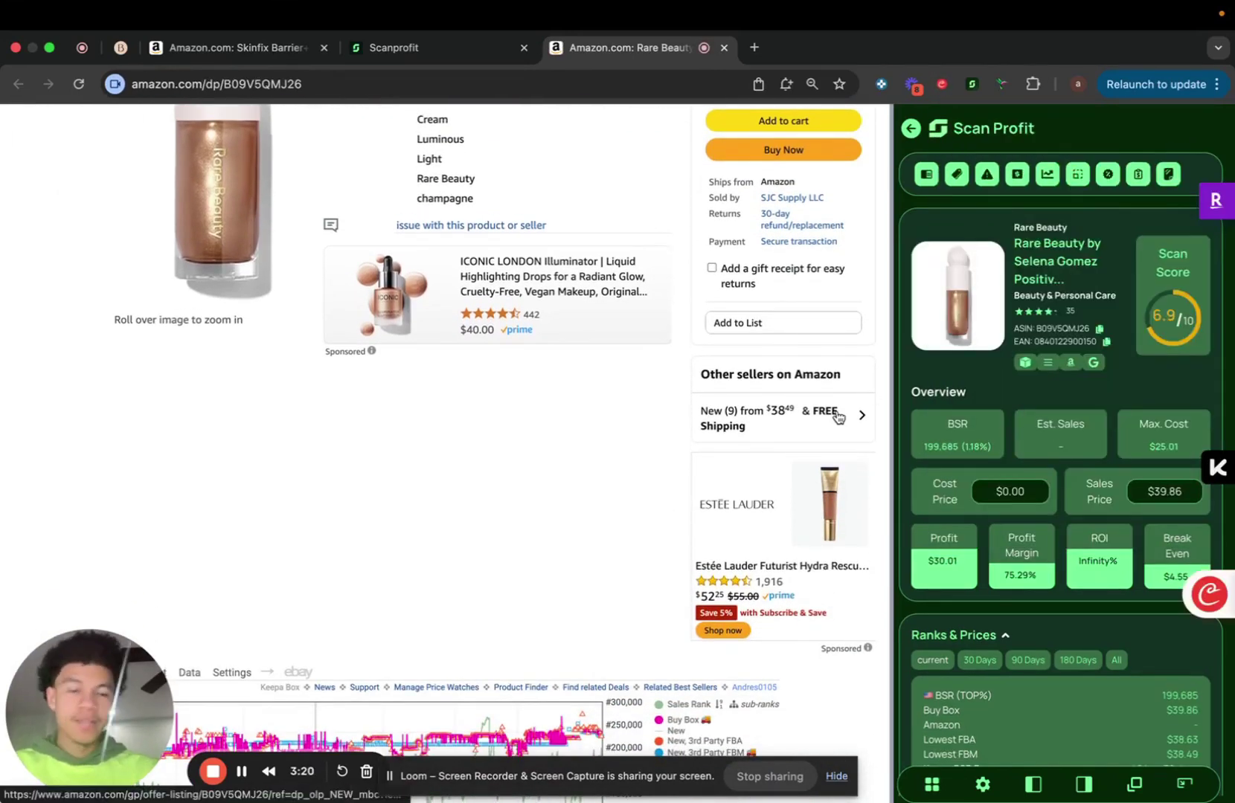
scroll(837, 418, "down", 3)
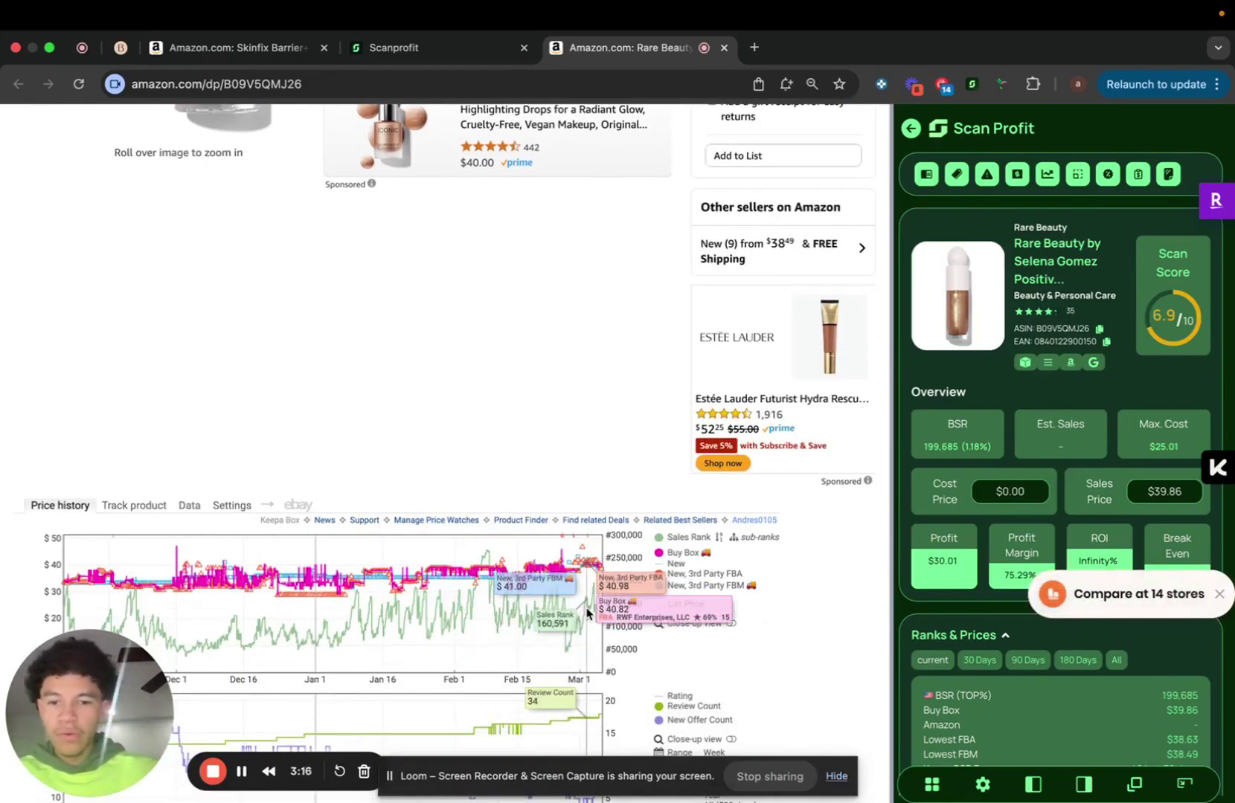
scroll(586, 612, "down", 3)
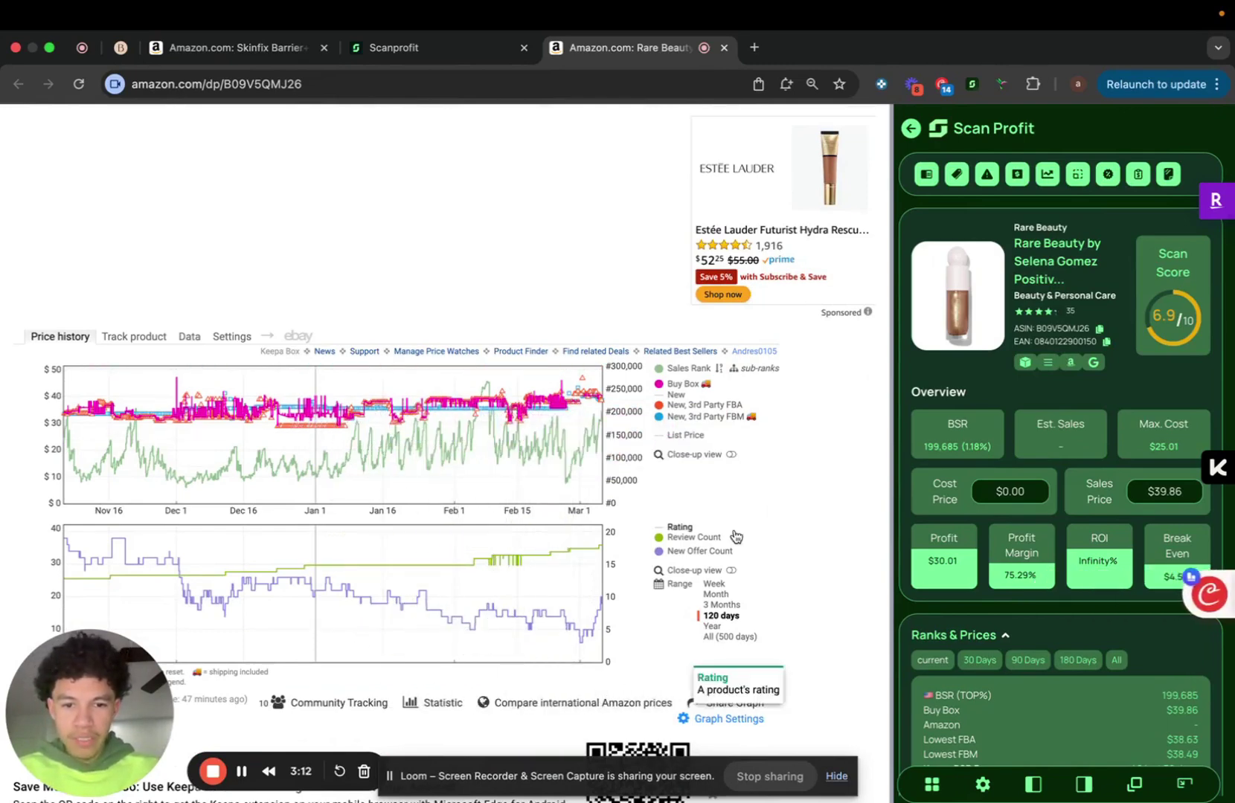
Switch the Keepa price history through Year and All, then back to 120 days.
left_click(712, 626)
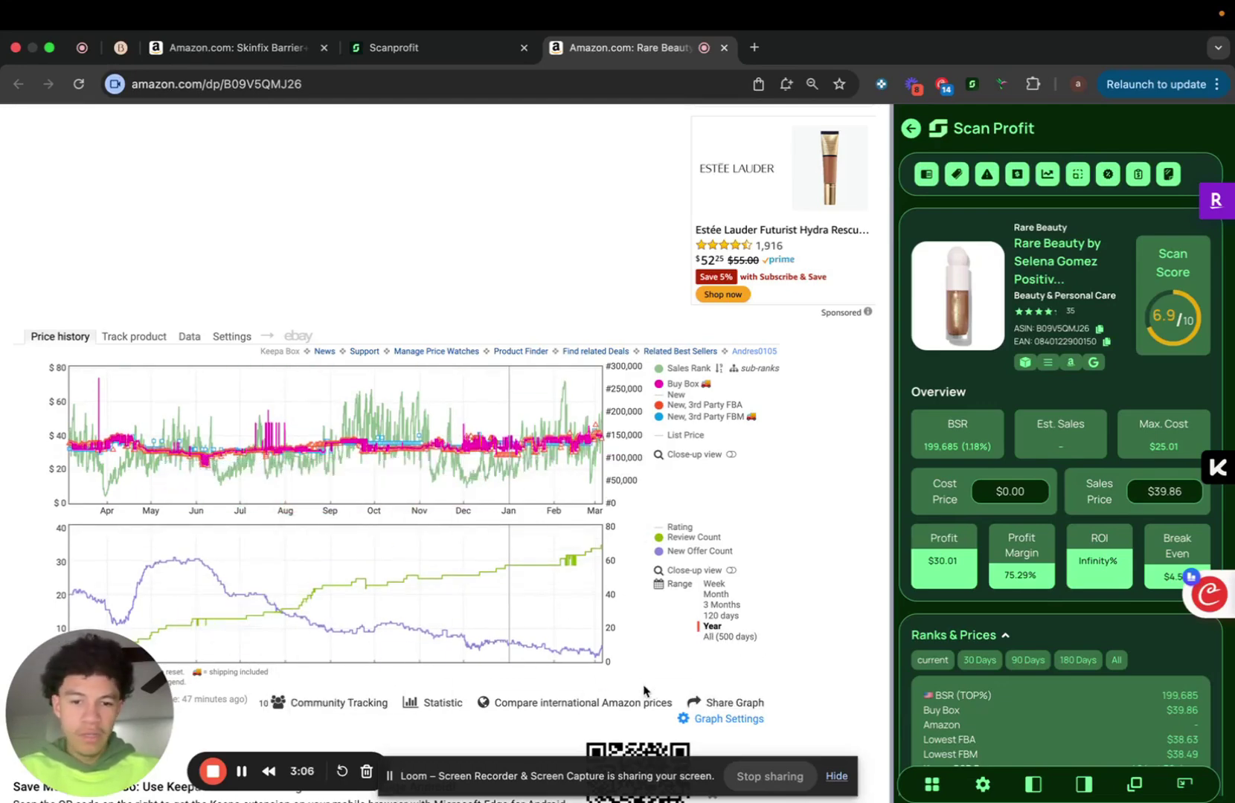
left_click(725, 638)
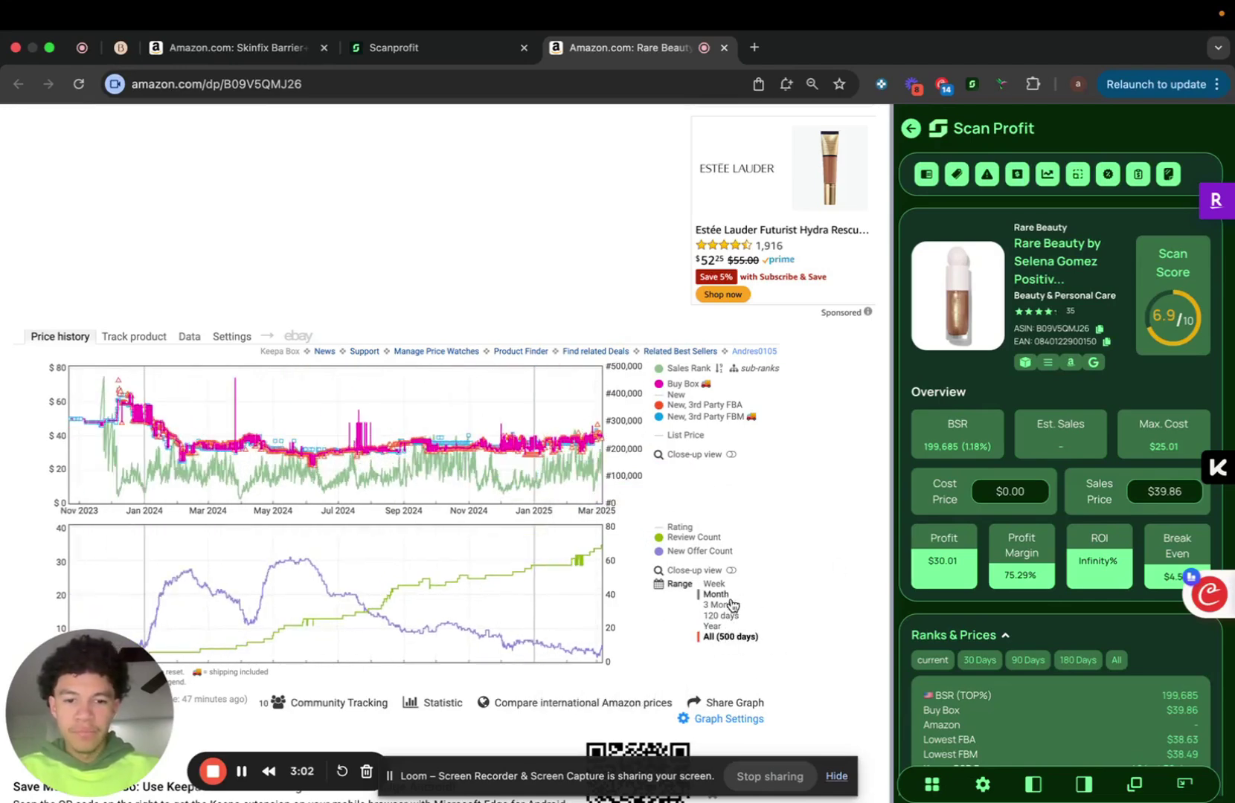
left_click(726, 617)
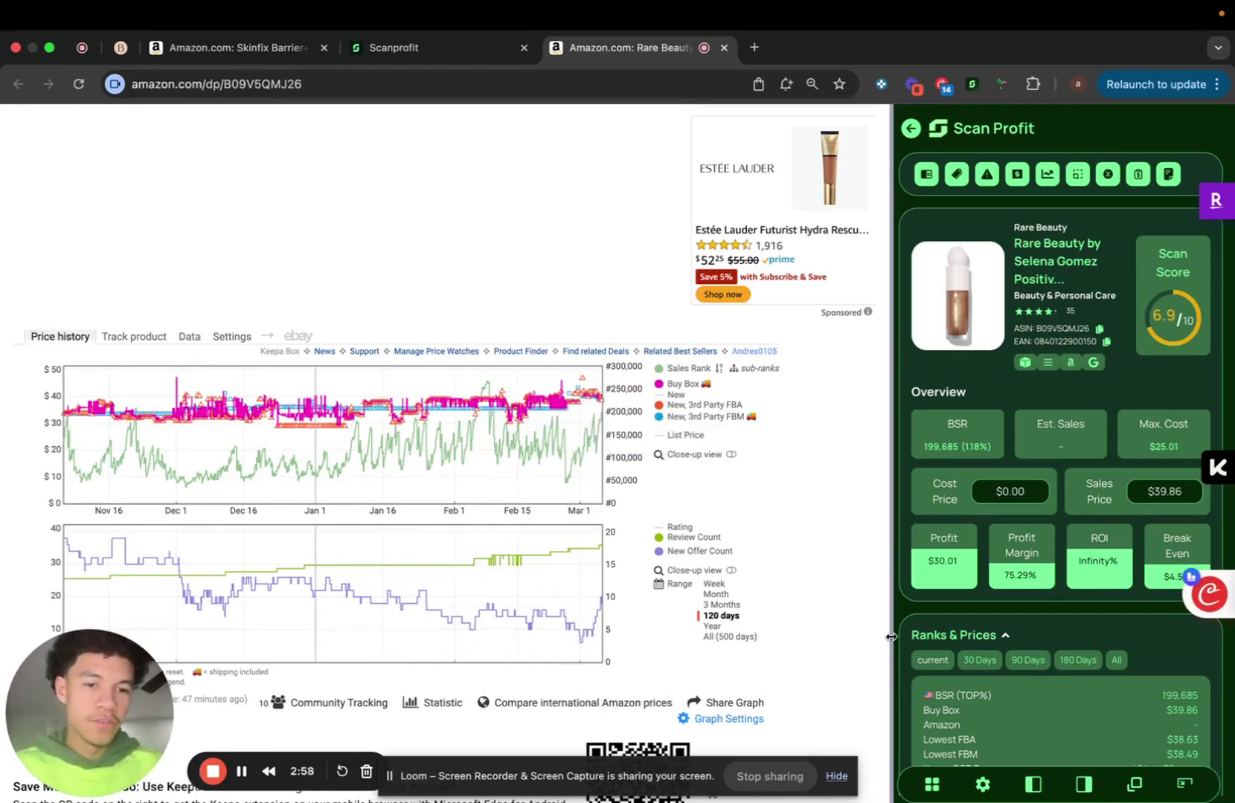
scroll(741, 615, "down", 3)
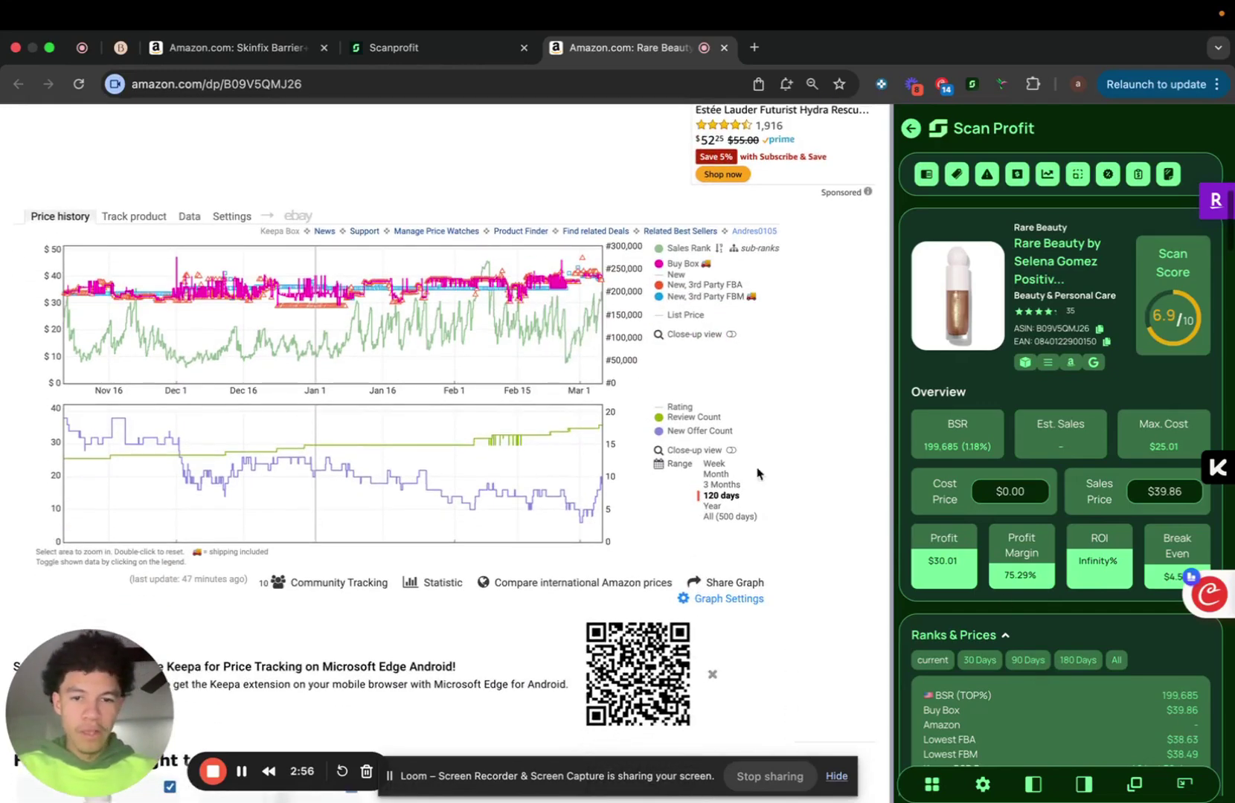
left_click_drag(504, 483, 599, 482)
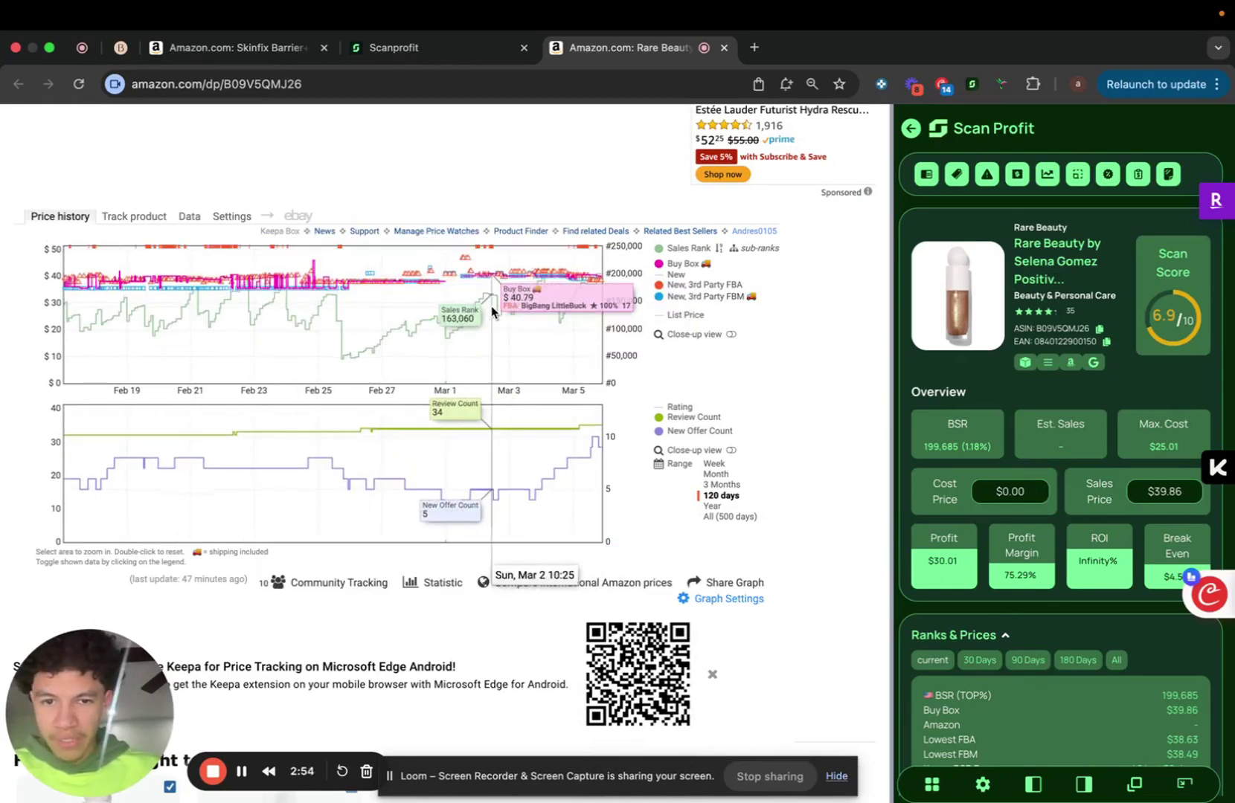
Search Google for the luminizer's title and compare the results with the Amazon listing.
left_click(1092, 363)
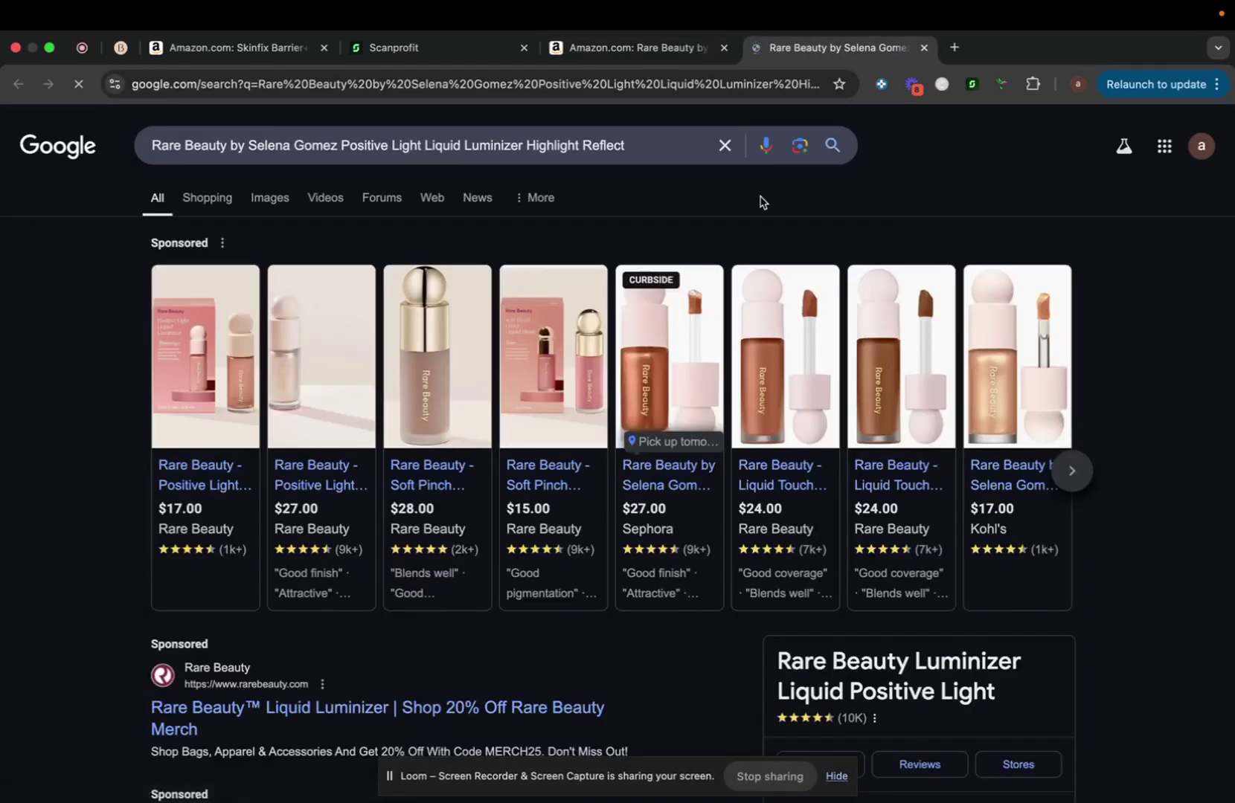
left_click(622, 47)
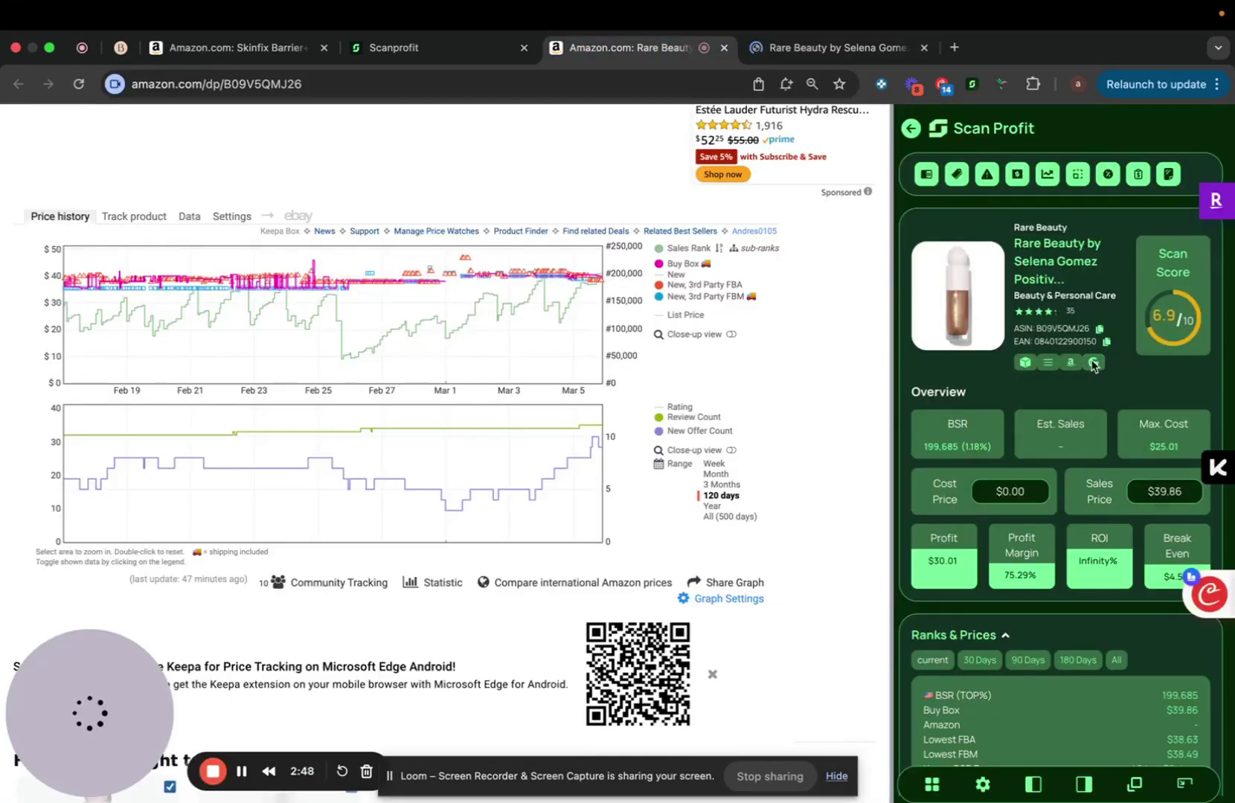
left_click(835, 48)
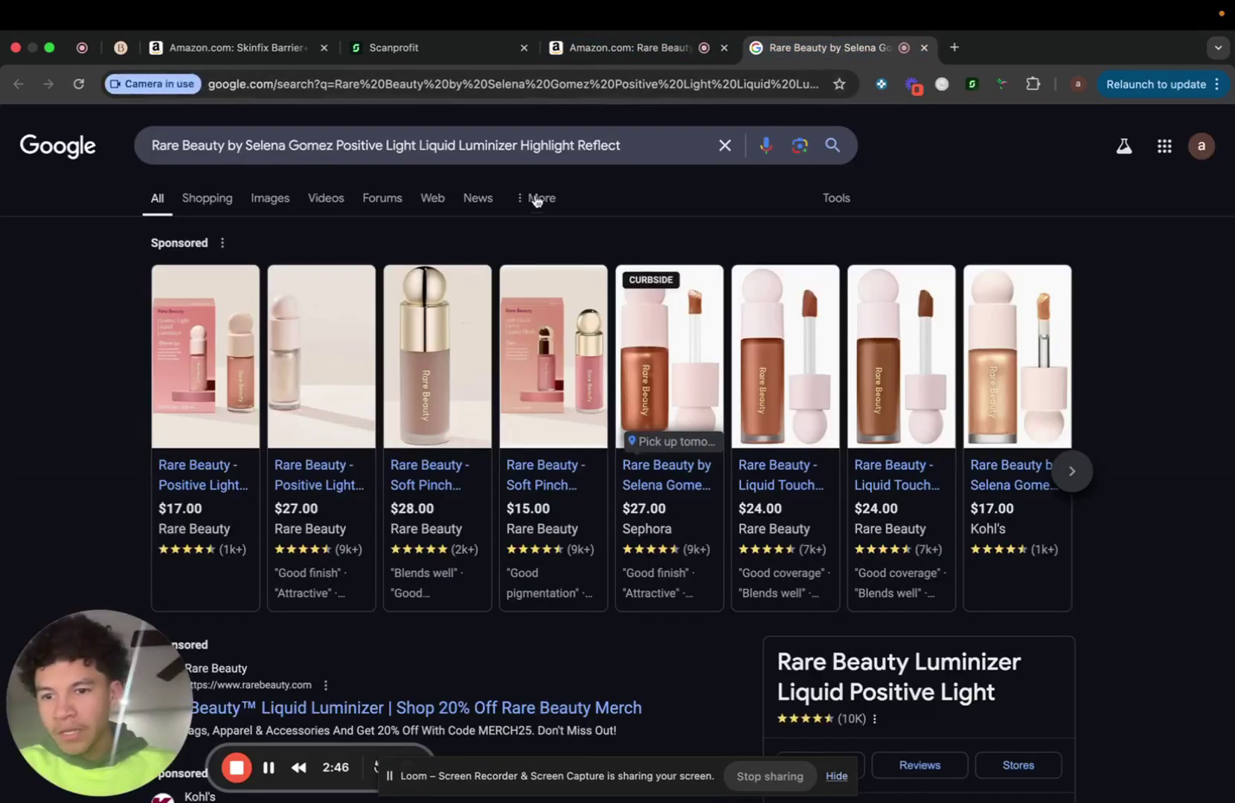
left_click(627, 48)
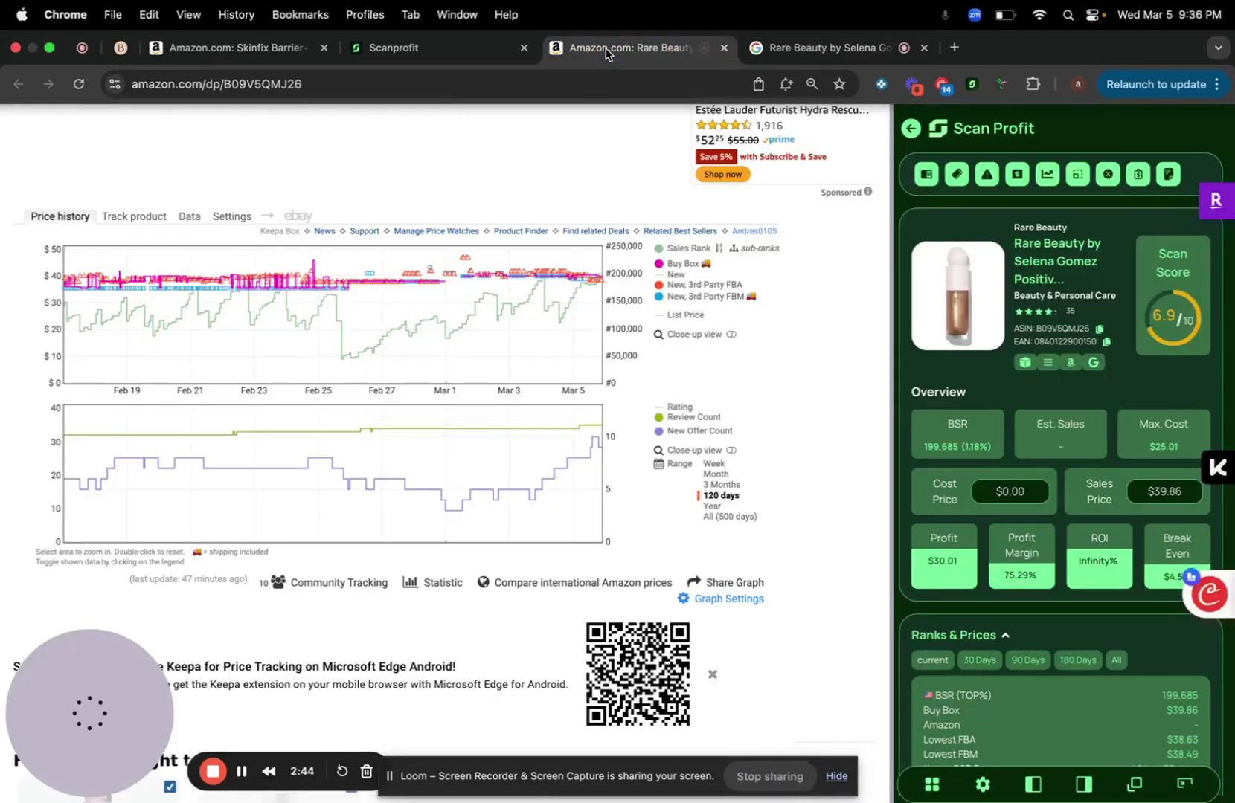
scroll(558, 550, "up", 5)
scroll(558, 550, "up", 3)
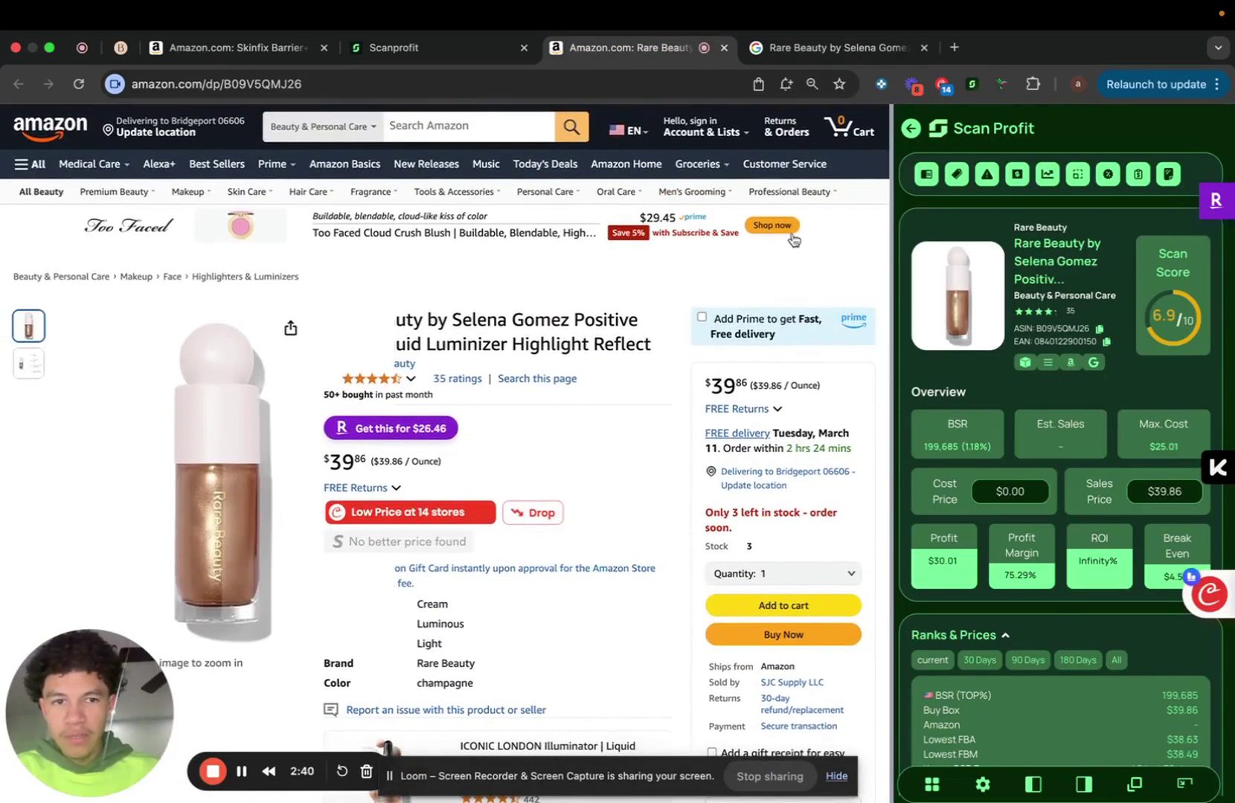
Shrink Chrome's page zoom, then compare the Google results against the Amazon listing again.
left_click(1219, 84)
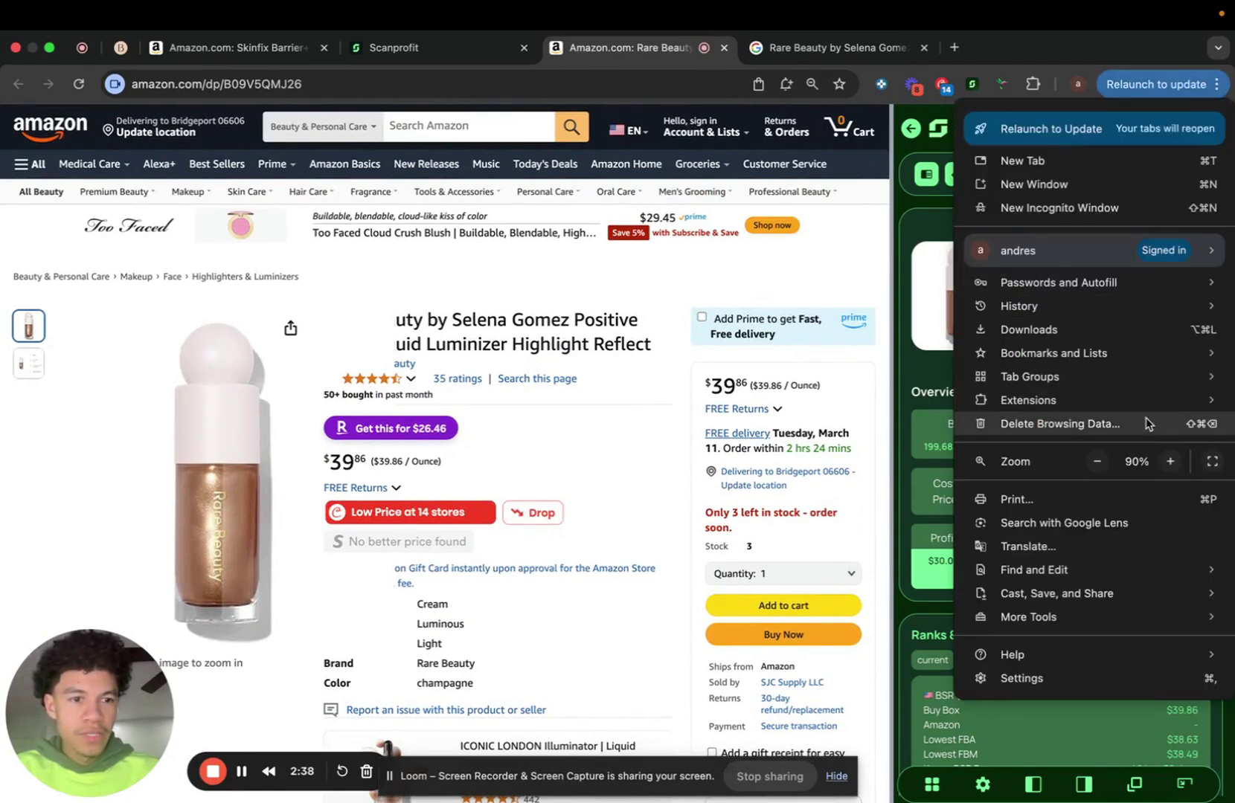
left_click(1098, 461)
left_click(539, 394)
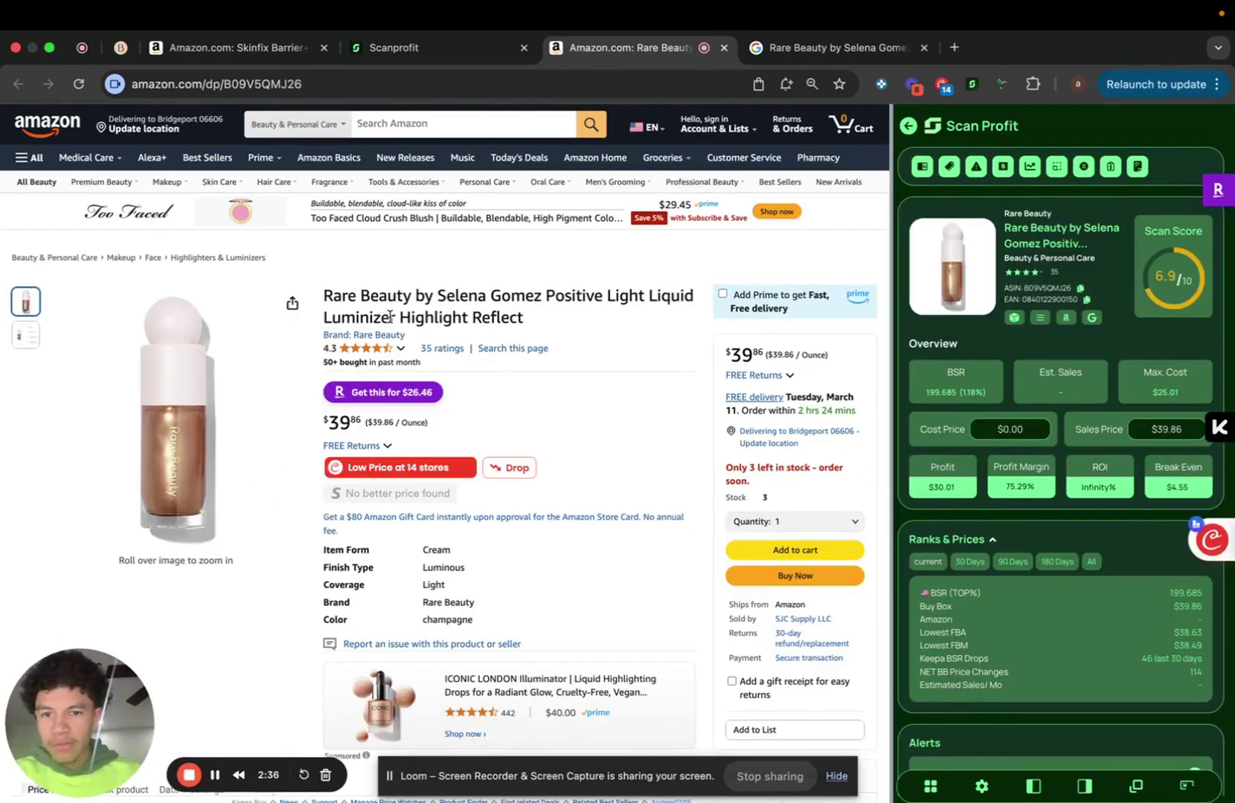
left_click(790, 58)
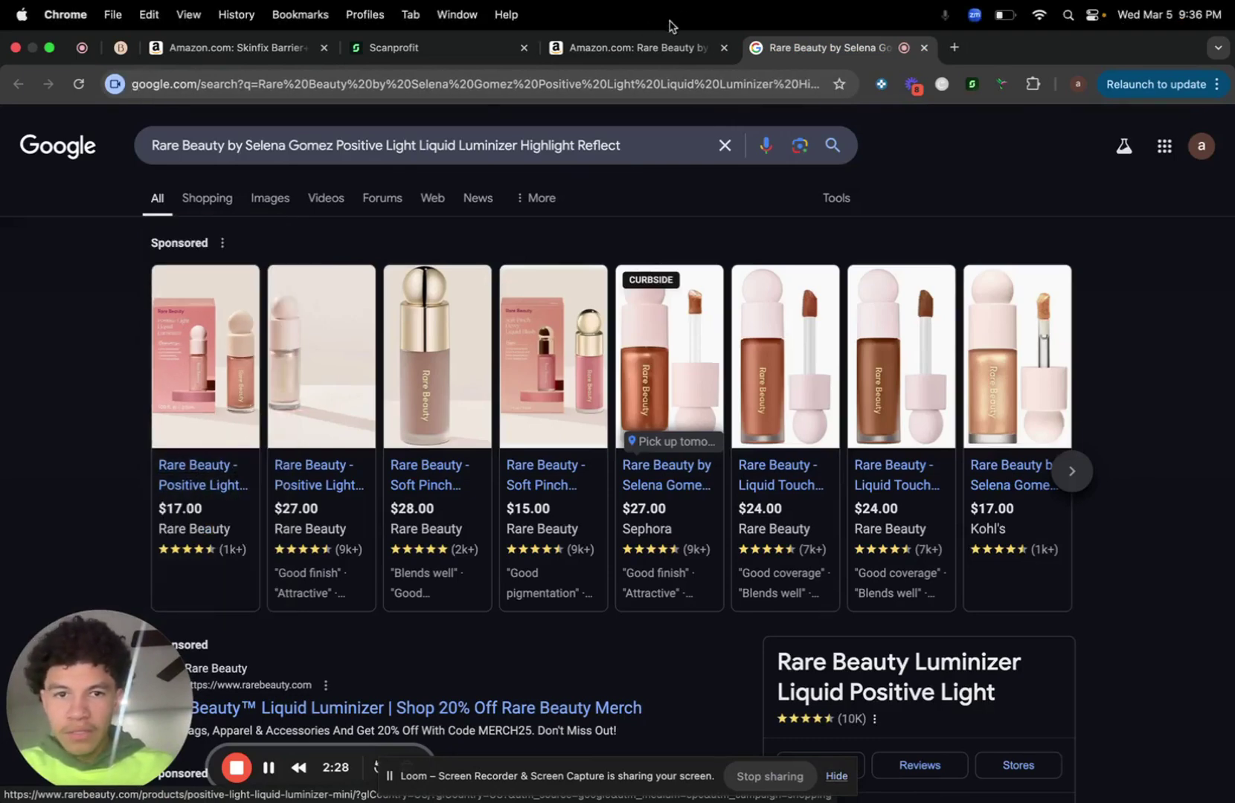
left_click(647, 46)
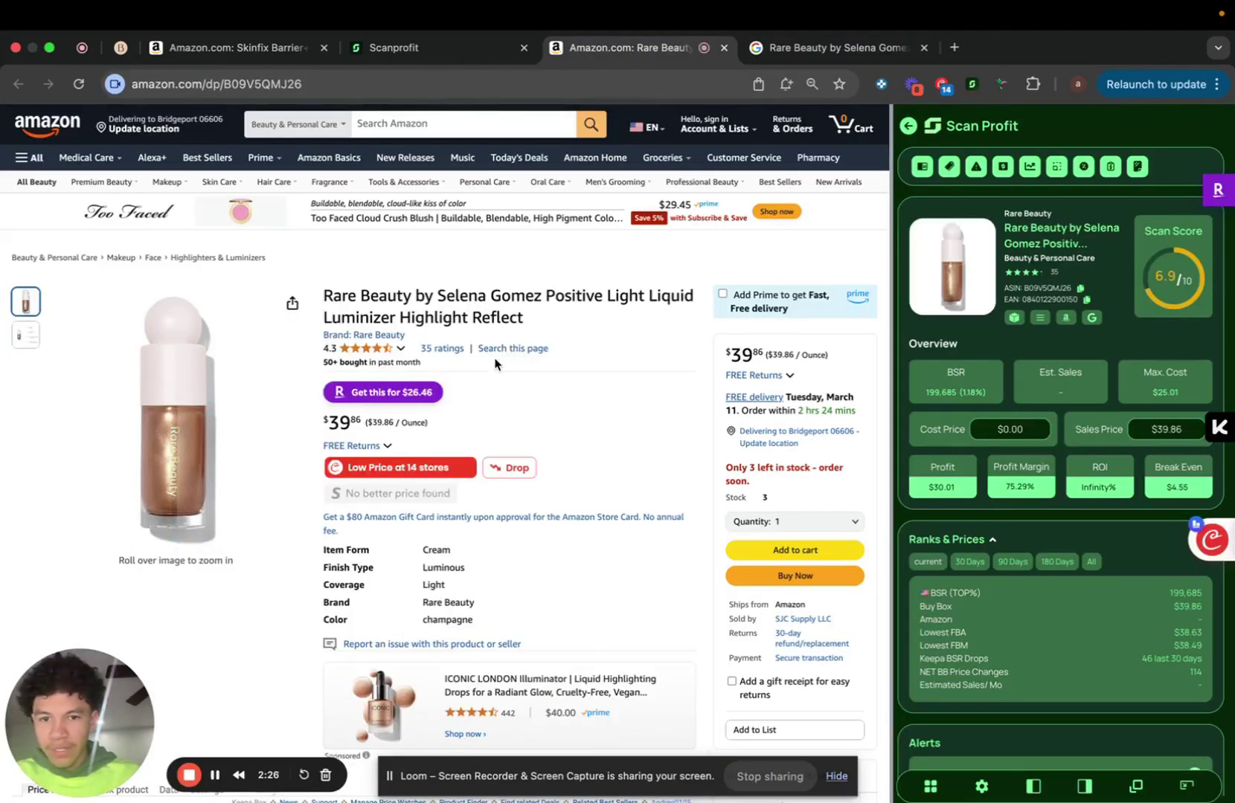
scroll(510, 450, "down", 1)
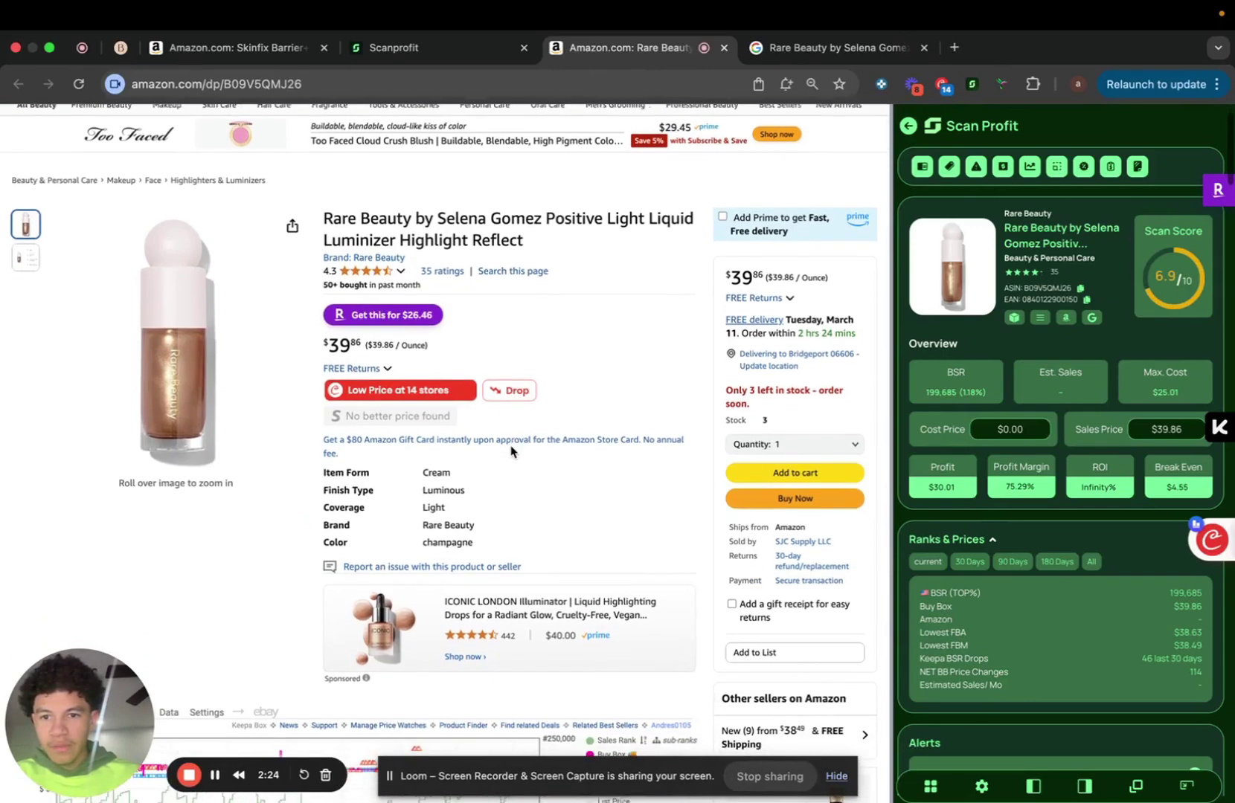
scroll(511, 452, "down", 2)
scroll(511, 451, "down", 2)
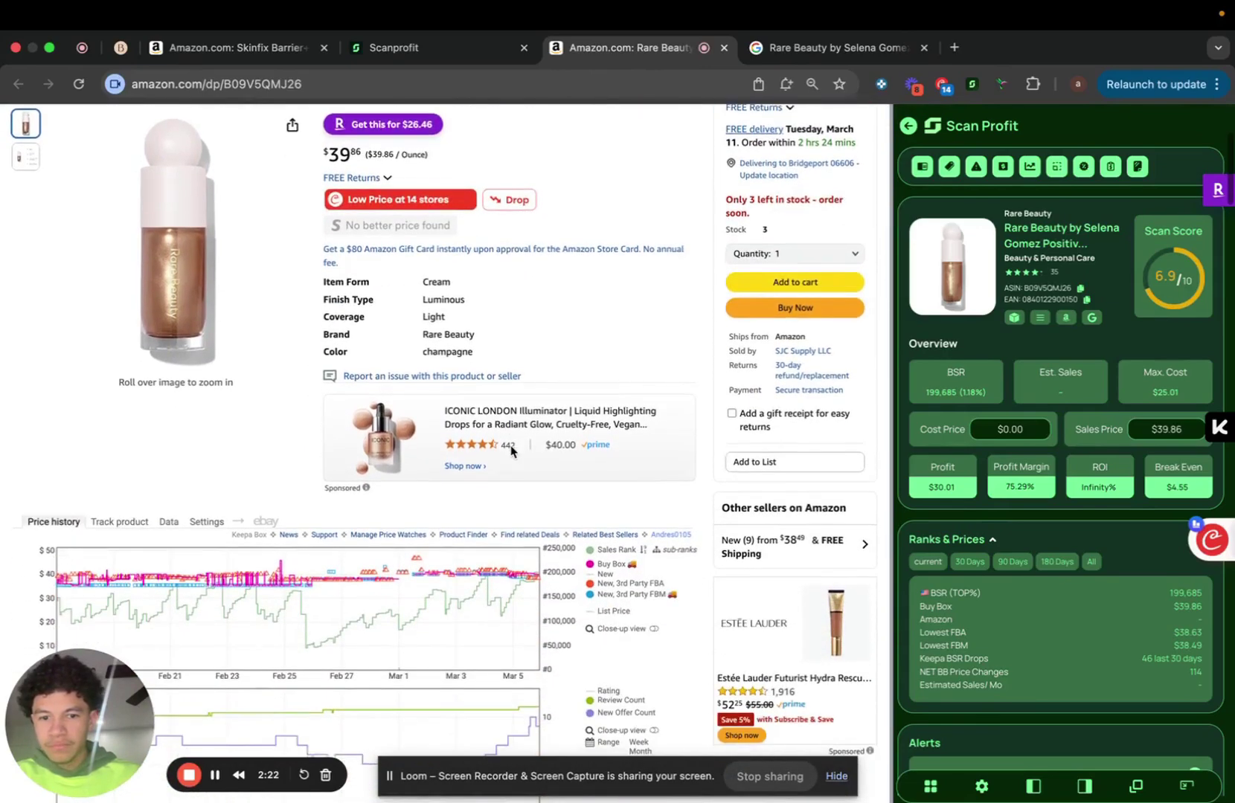
scroll(511, 451, "down", 3)
scroll(512, 451, "down", 5)
scroll(511, 450, "down", 5)
scroll(511, 451, "down", 1)
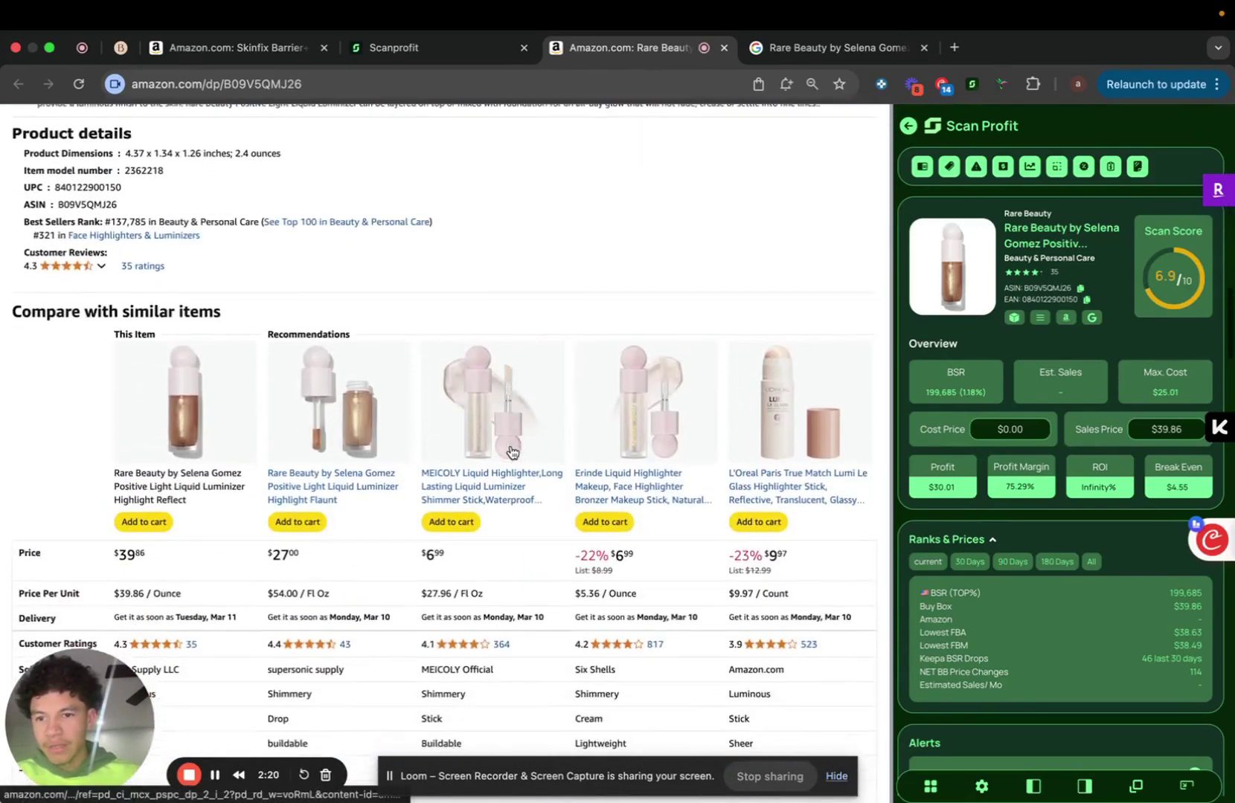
scroll(463, 256, "up", 1)
scroll(463, 256, "up", 1)
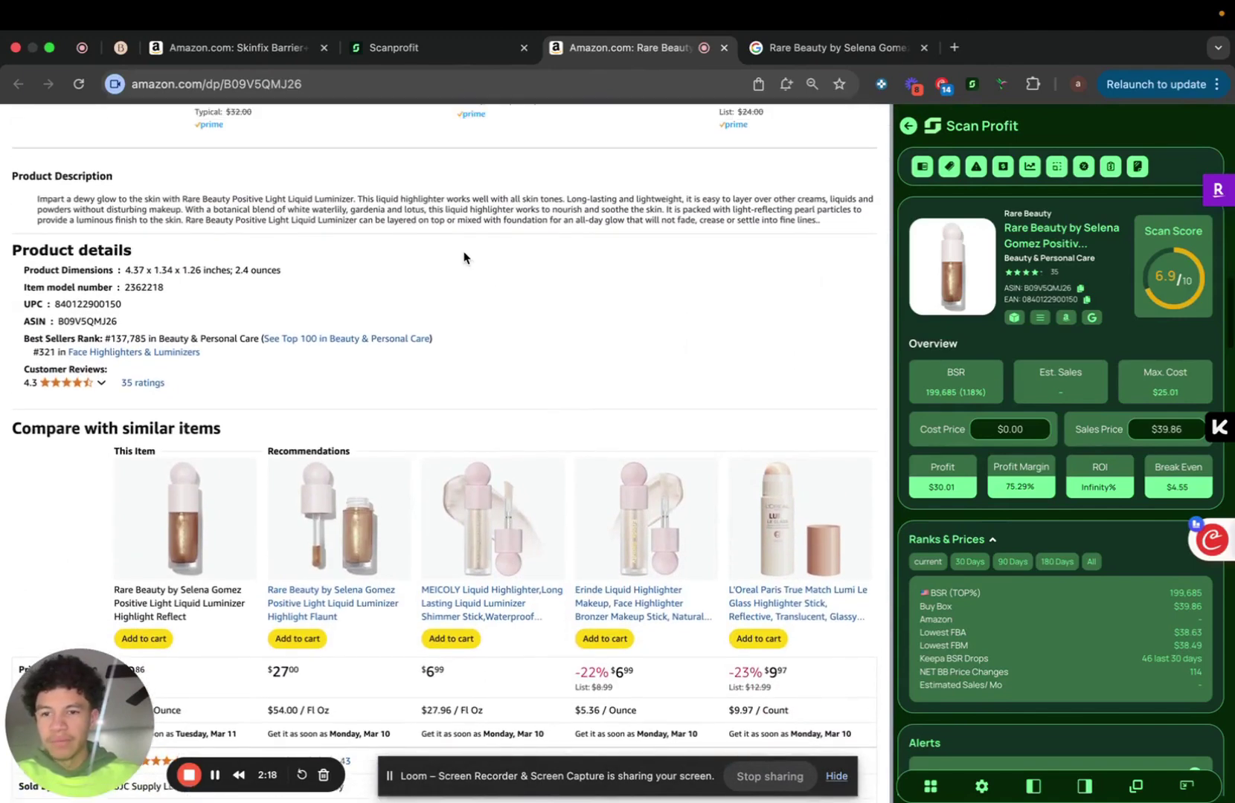
scroll(468, 252, "up", 1)
scroll(480, 233, "up", 3)
Open the $17 Luminizer Mini sponsored result in a new tab, then bring up the Reflect link's options.
left_click(830, 48)
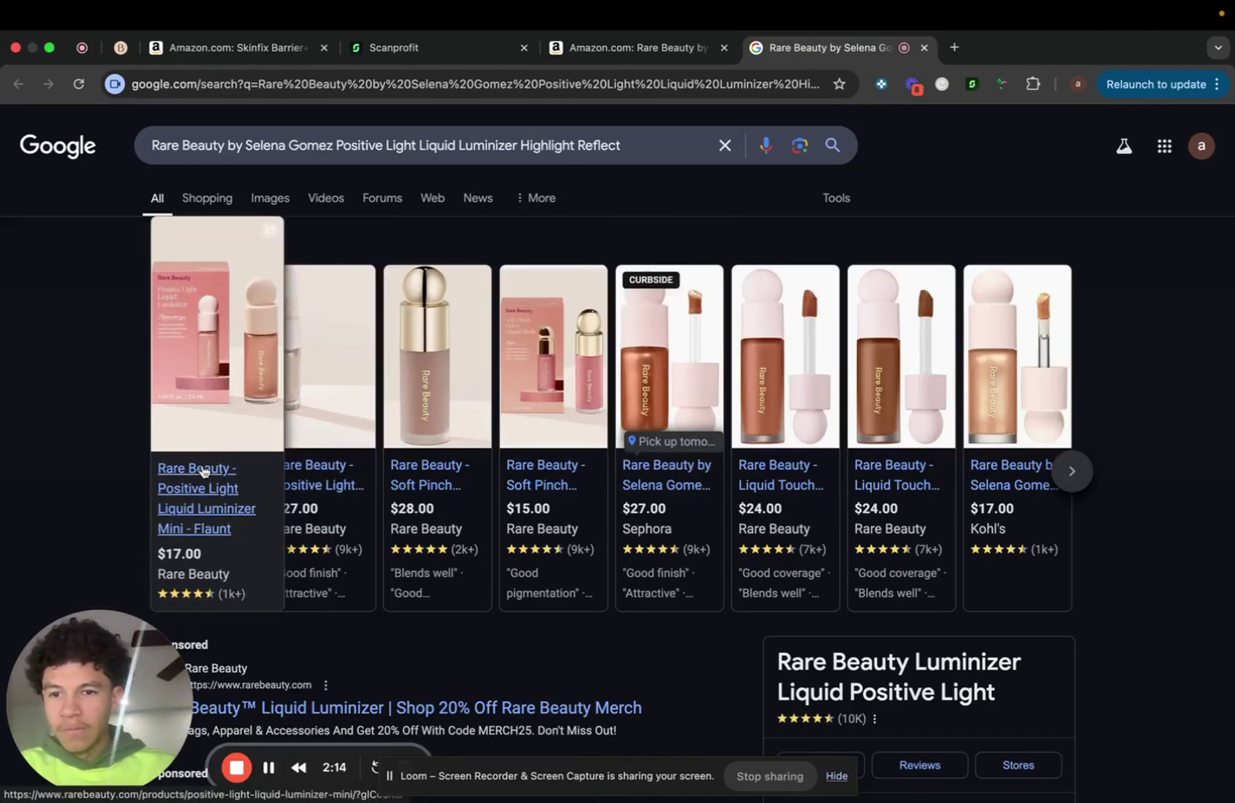
right_click(202, 471)
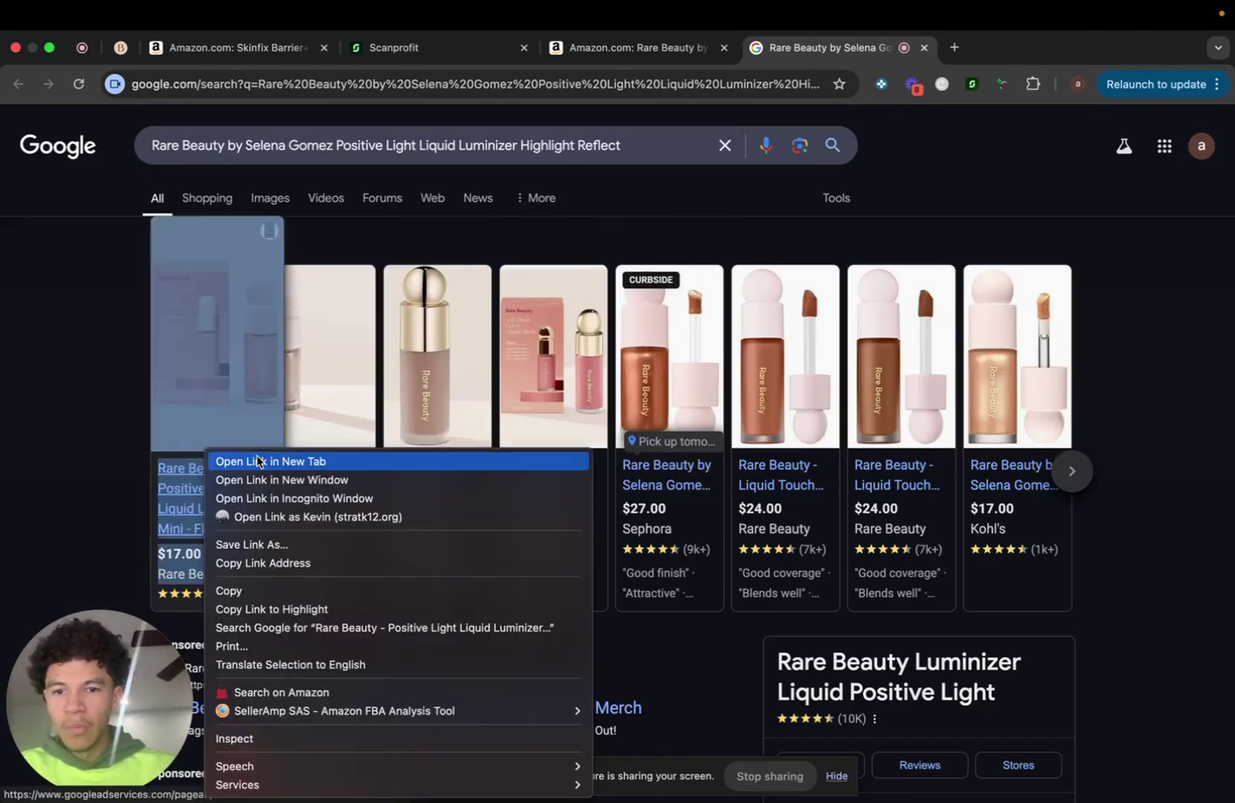
left_click(224, 462)
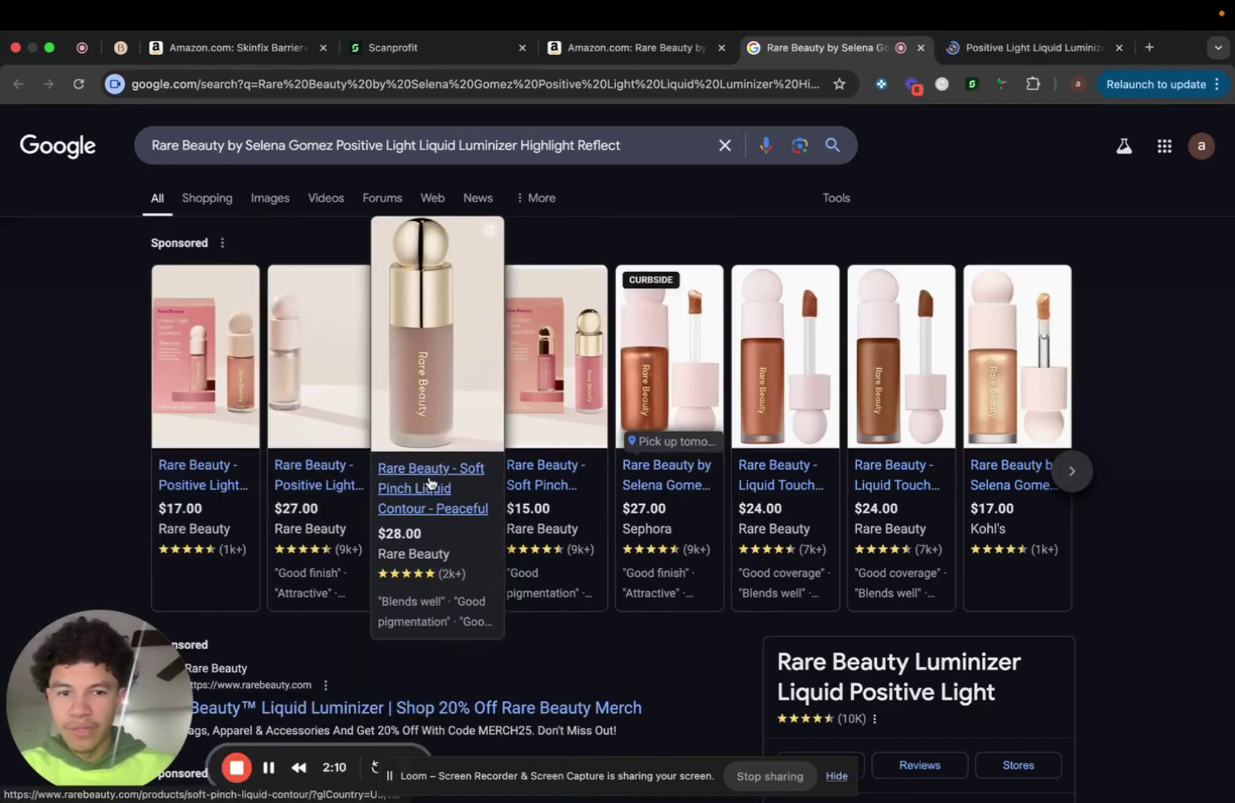
mouse_move(318, 473)
right_click(337, 502)
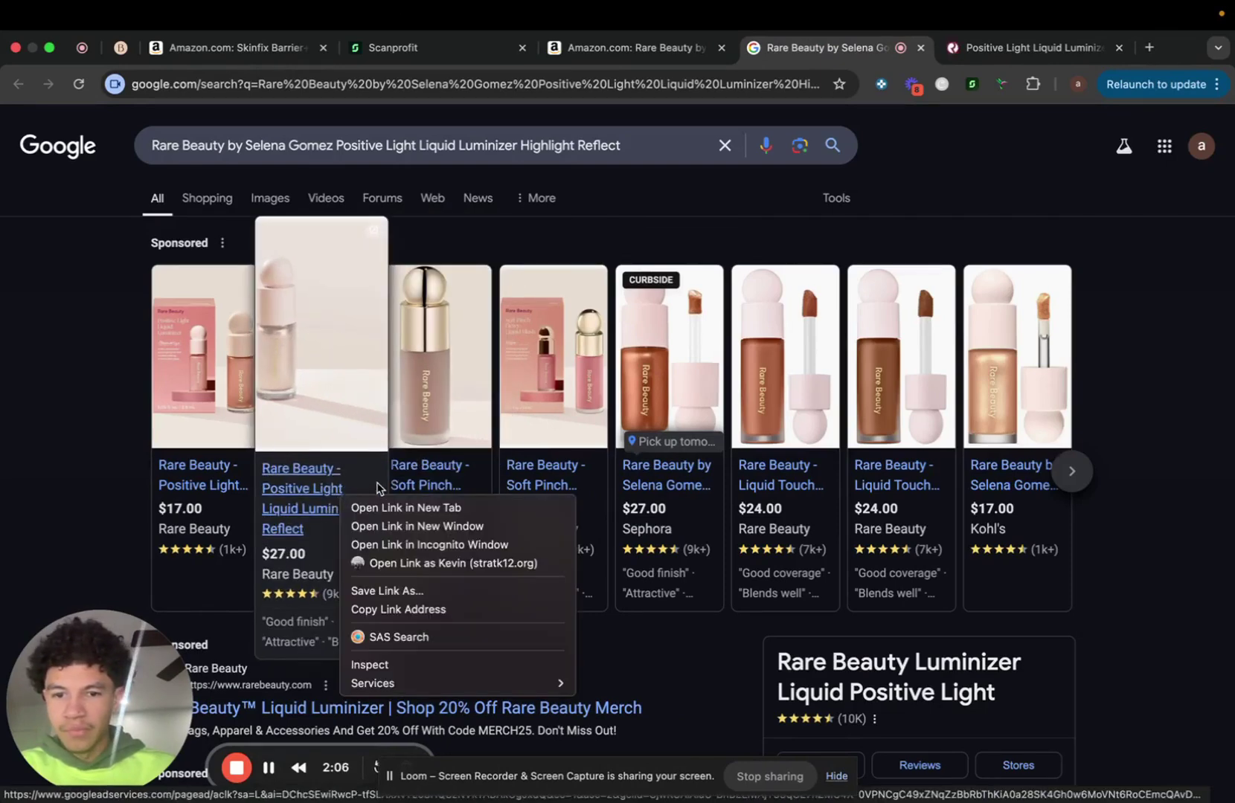
Open the Reflect listing in a new tab, dismiss the Mini page's signup offer, and view its shades.
left_click(386, 508)
left_click(916, 53)
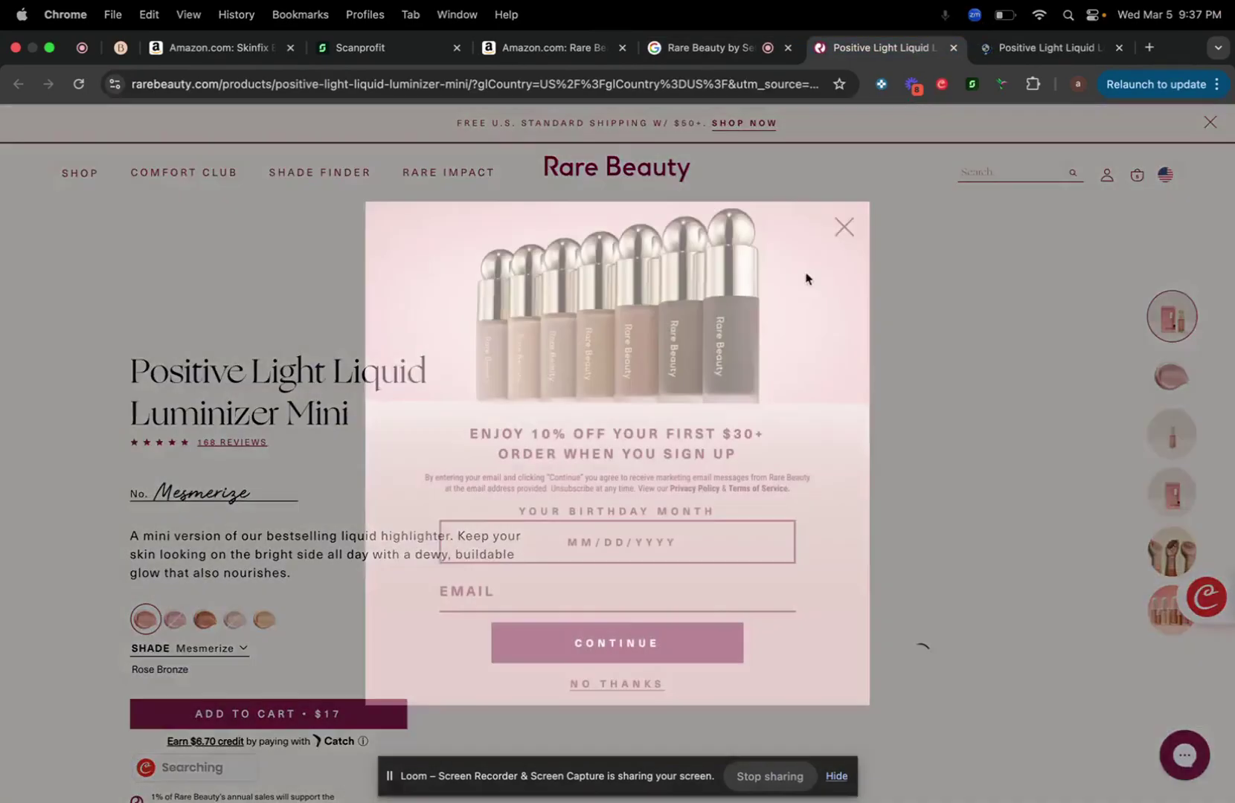
left_click(844, 228)
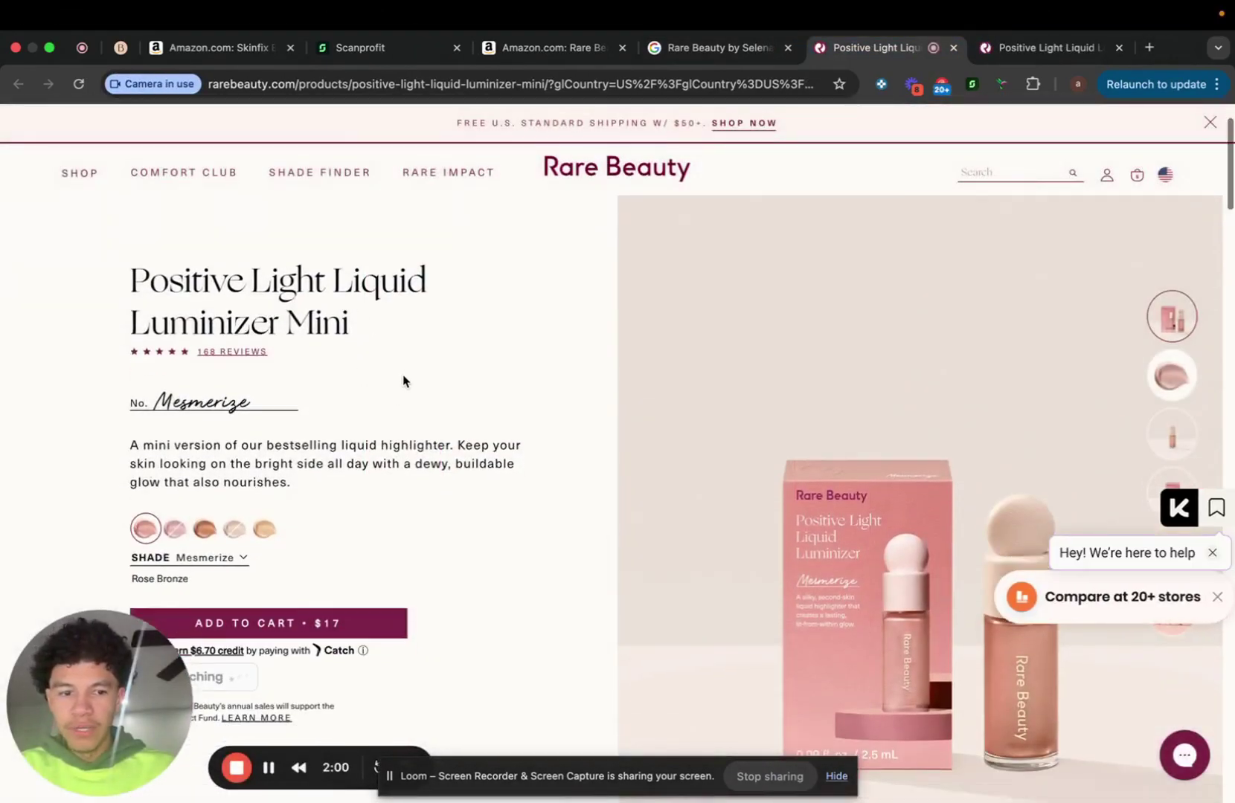
scroll(403, 381, "down", 3)
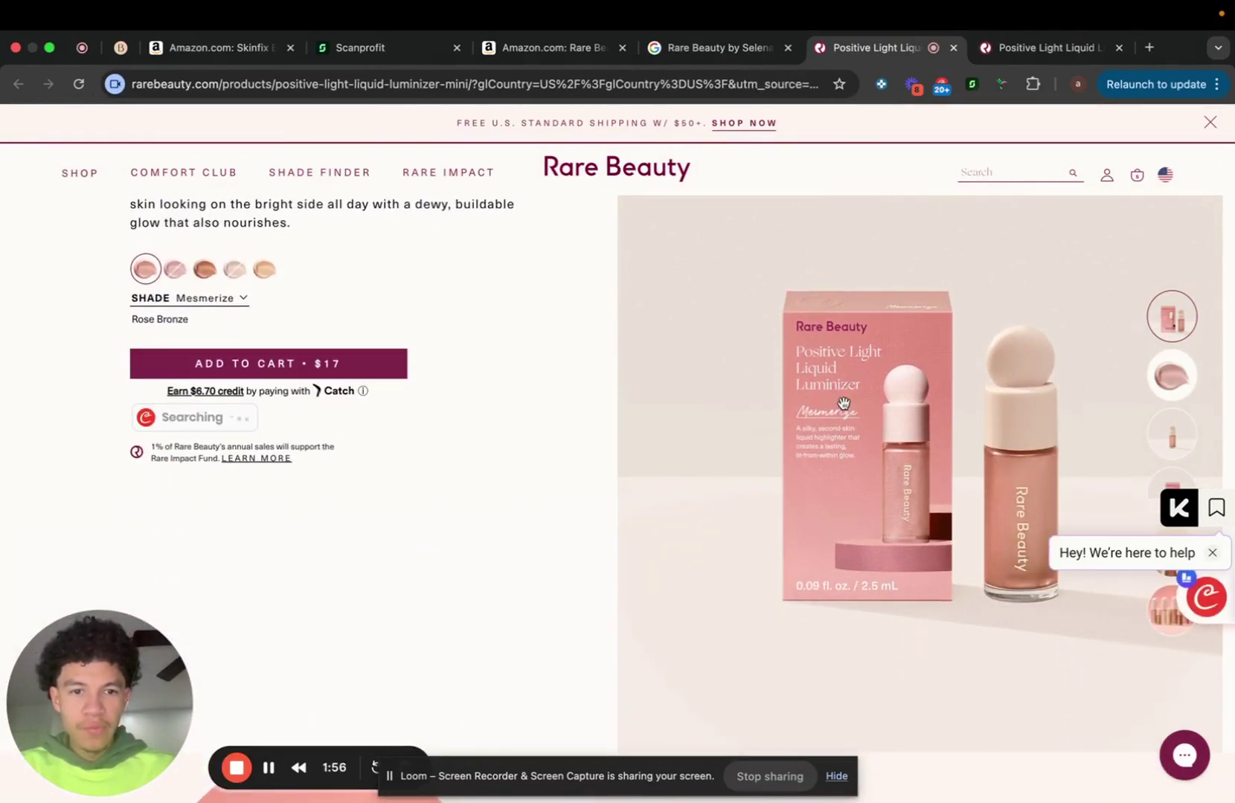
left_click(222, 302)
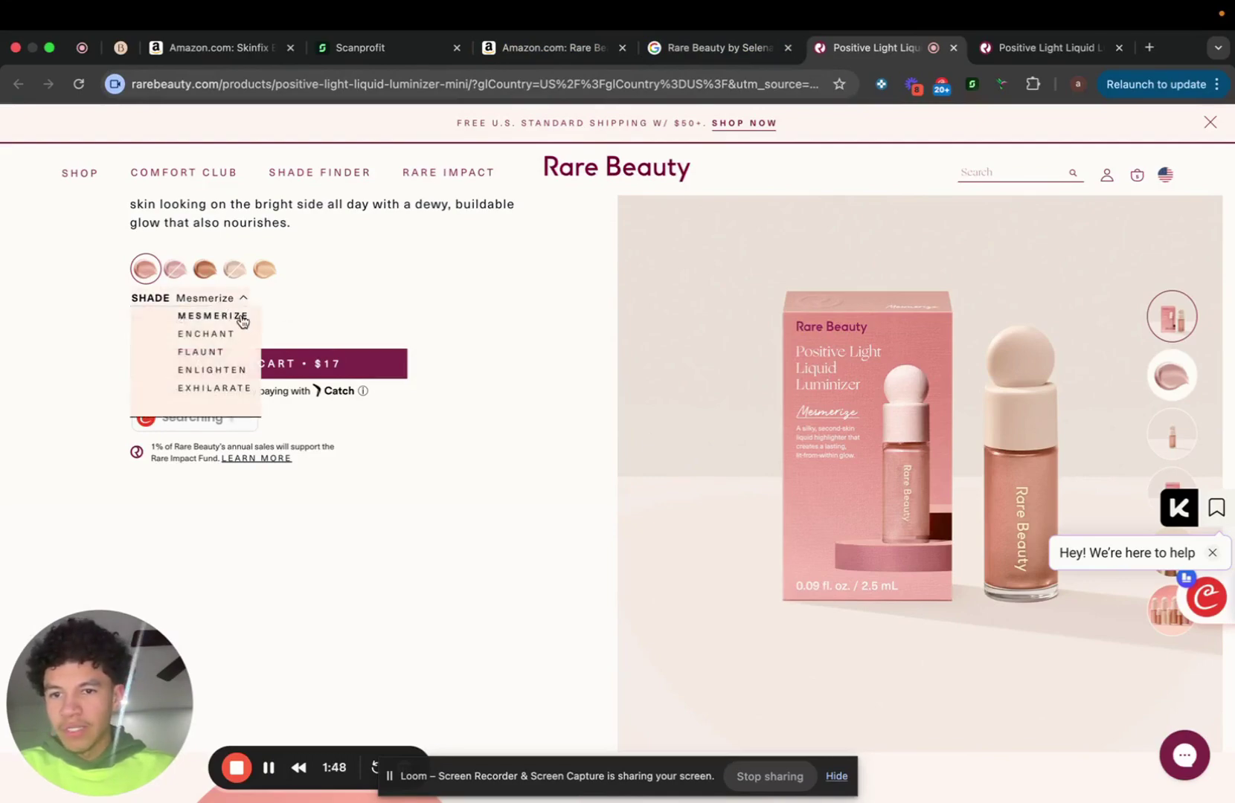
Go back to the Amazon listing at $39.86 with Scan Profit's $30.01 profit.
left_click(549, 47)
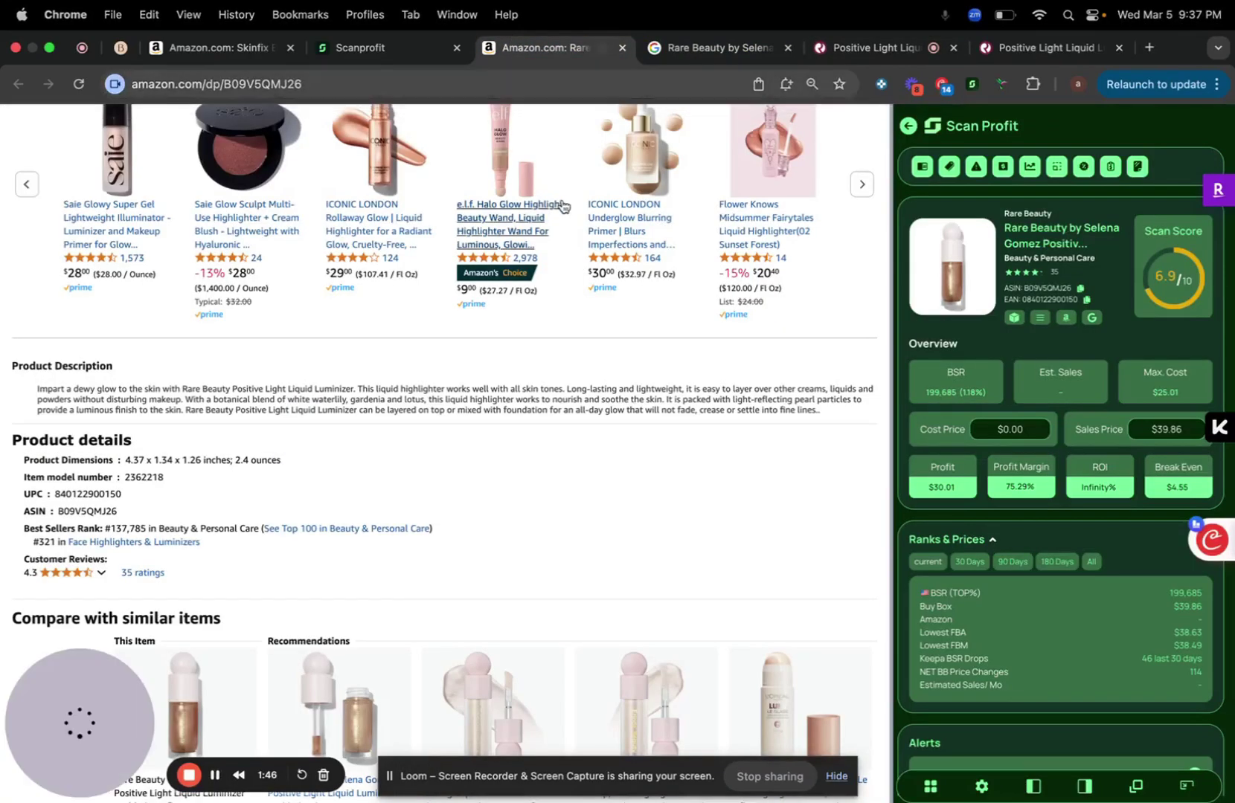
scroll(563, 230, "up", 5)
scroll(563, 230, "up", 10)
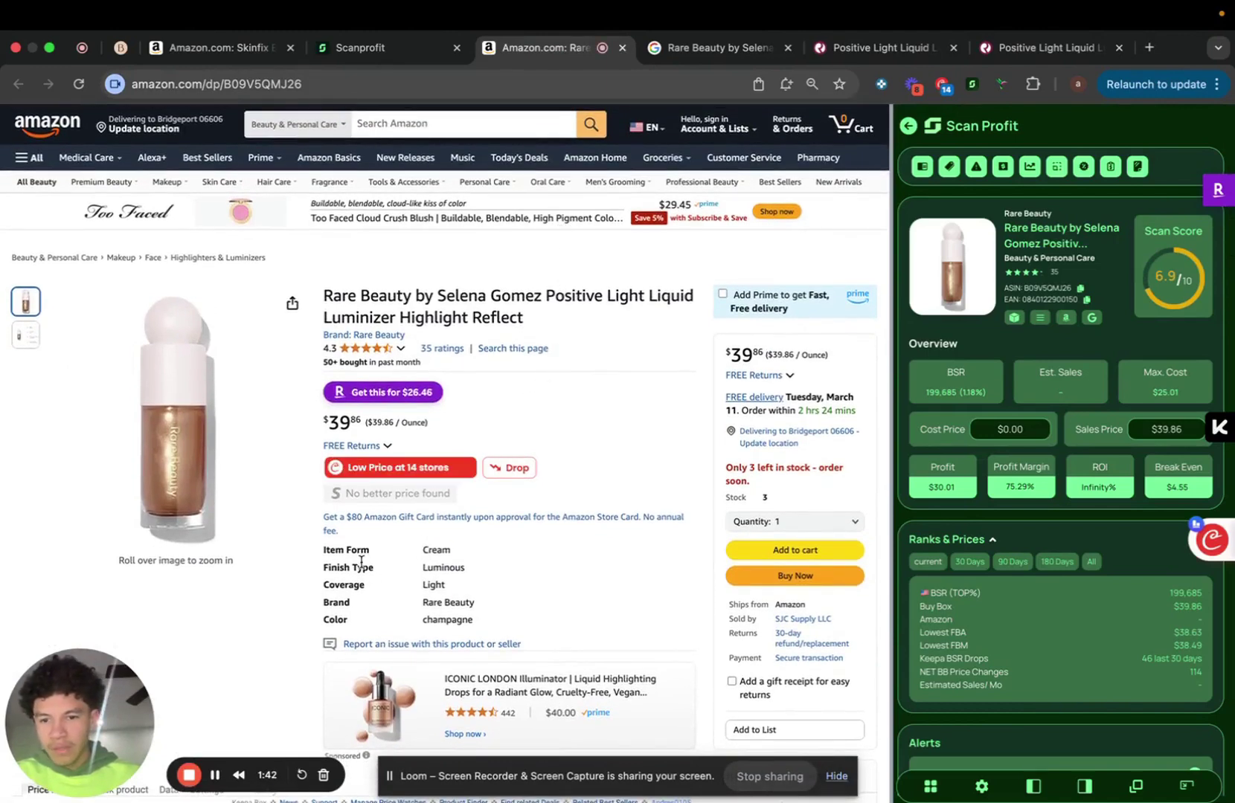
scroll(451, 561, "down", 1)
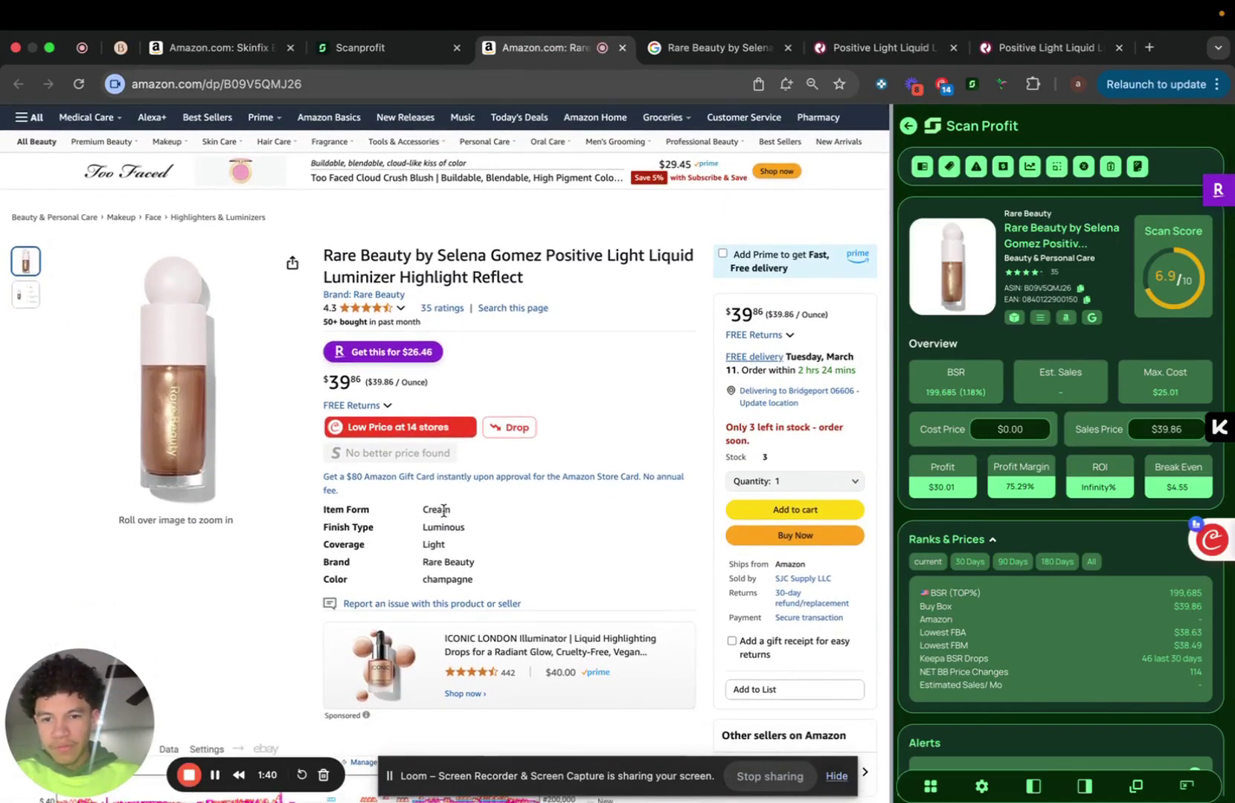
scroll(444, 512, "down", 1)
scroll(444, 517, "down", 1)
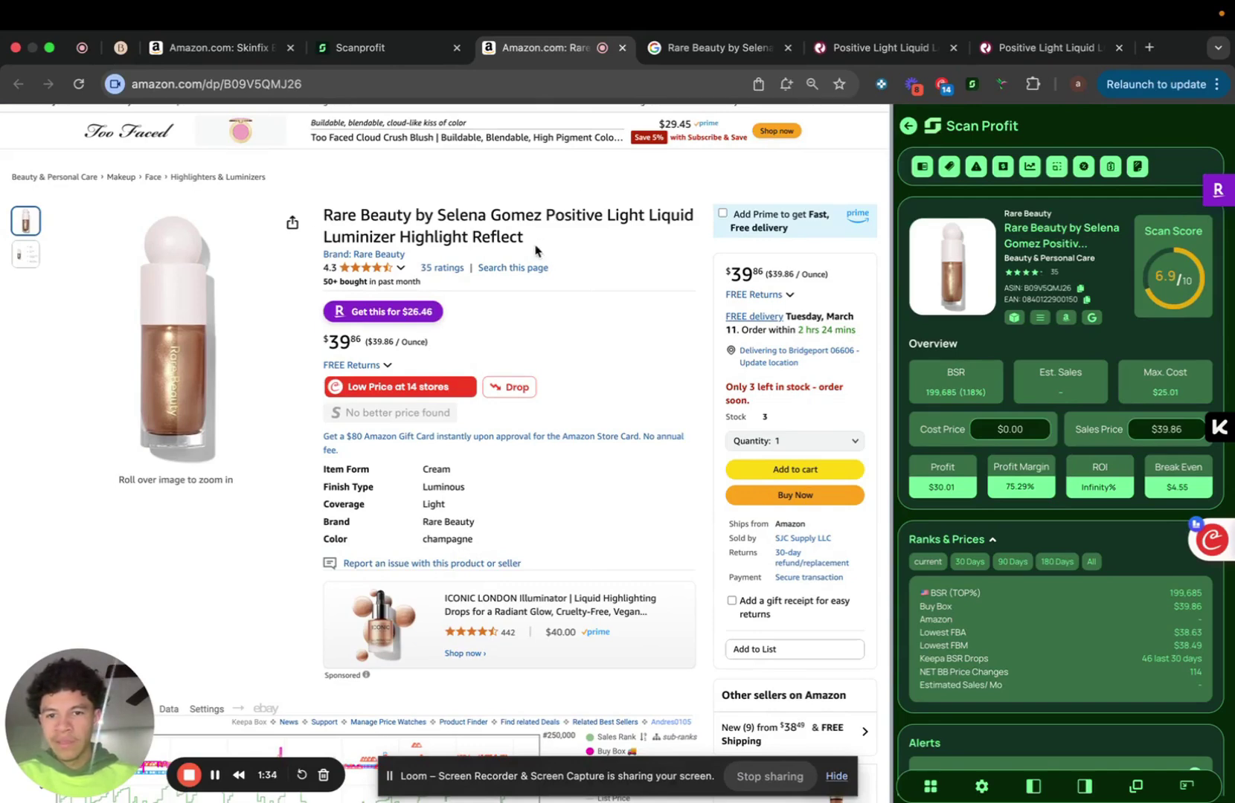
Return to the Rare Beauty Mini page and look over its shade list.
left_click(700, 51)
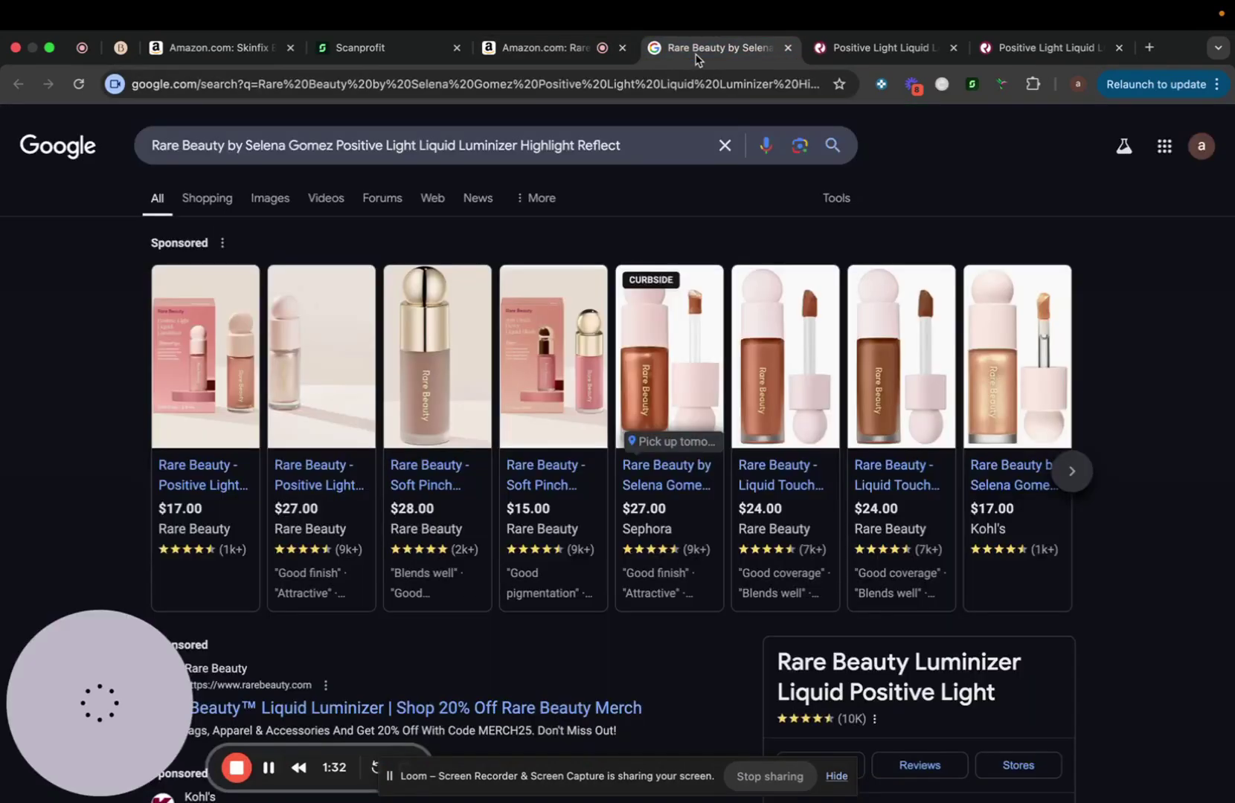
left_click(825, 48)
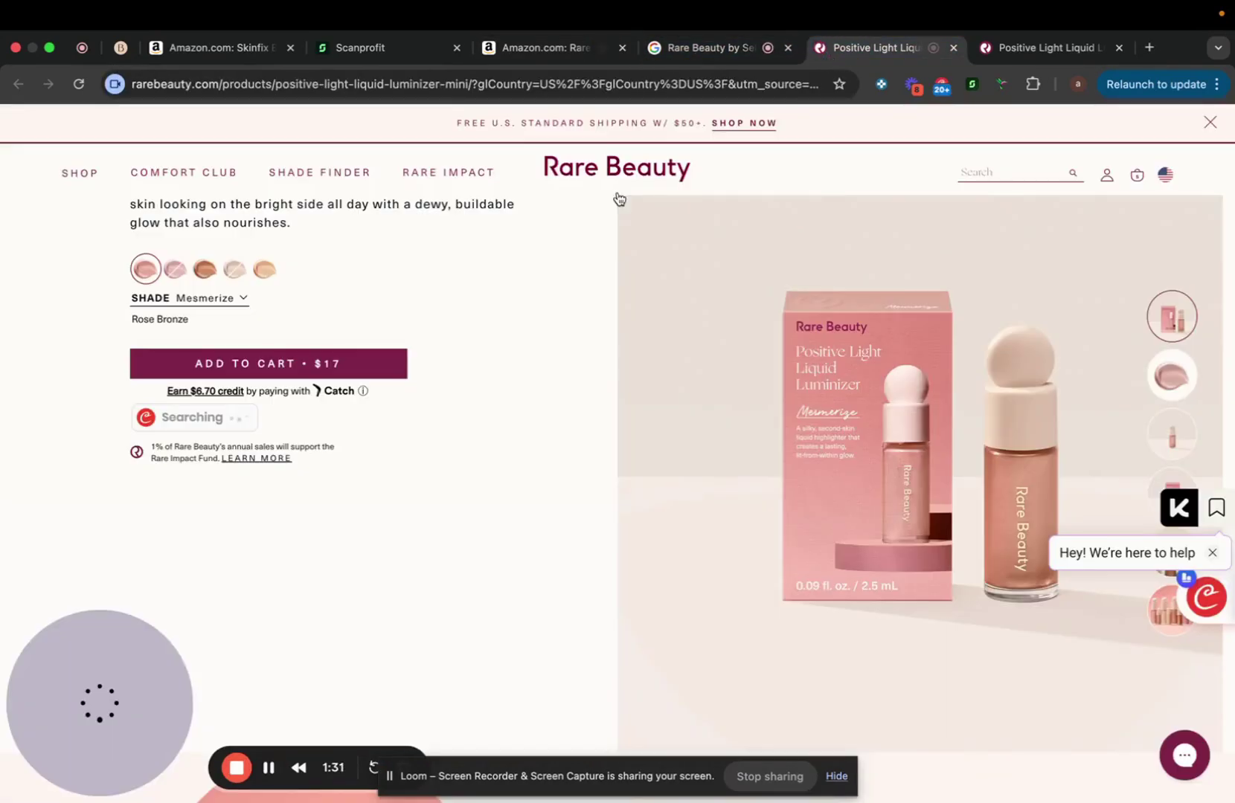
left_click(216, 305)
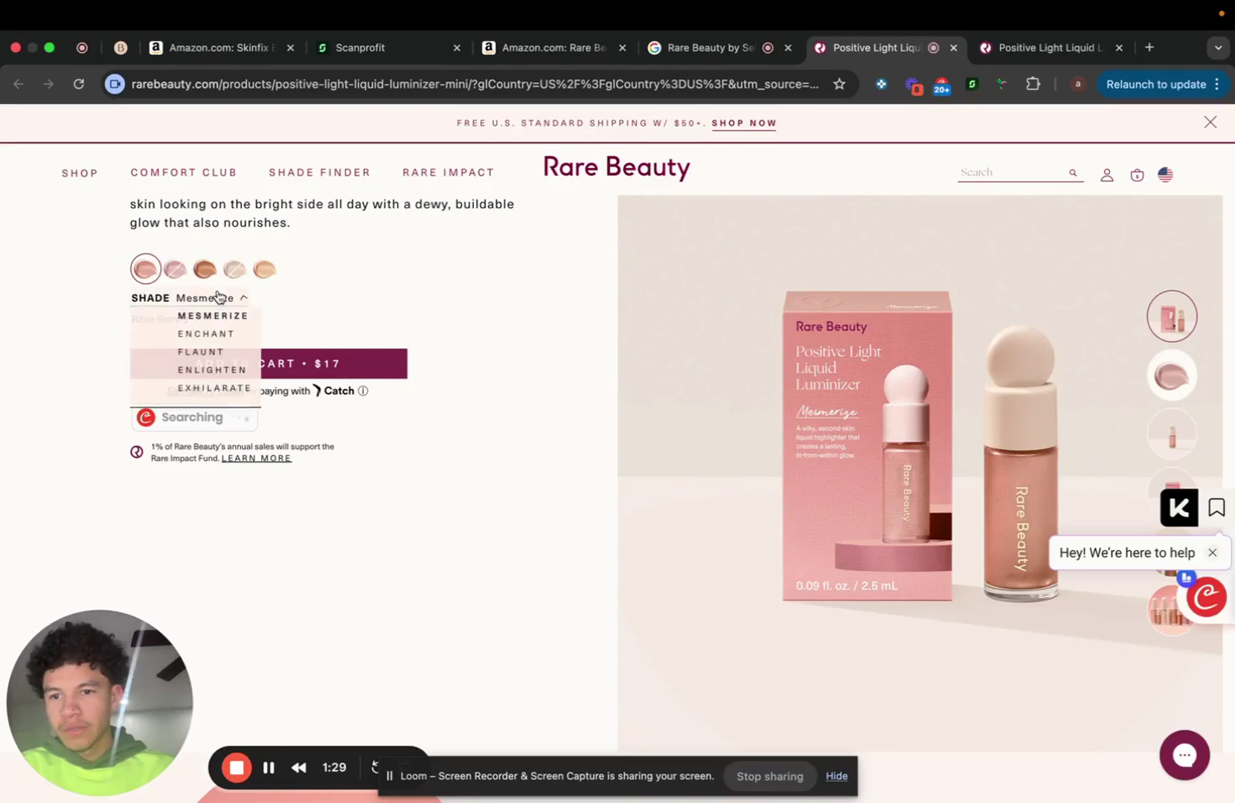
left_click(325, 313)
scroll(325, 270, "up", 3)
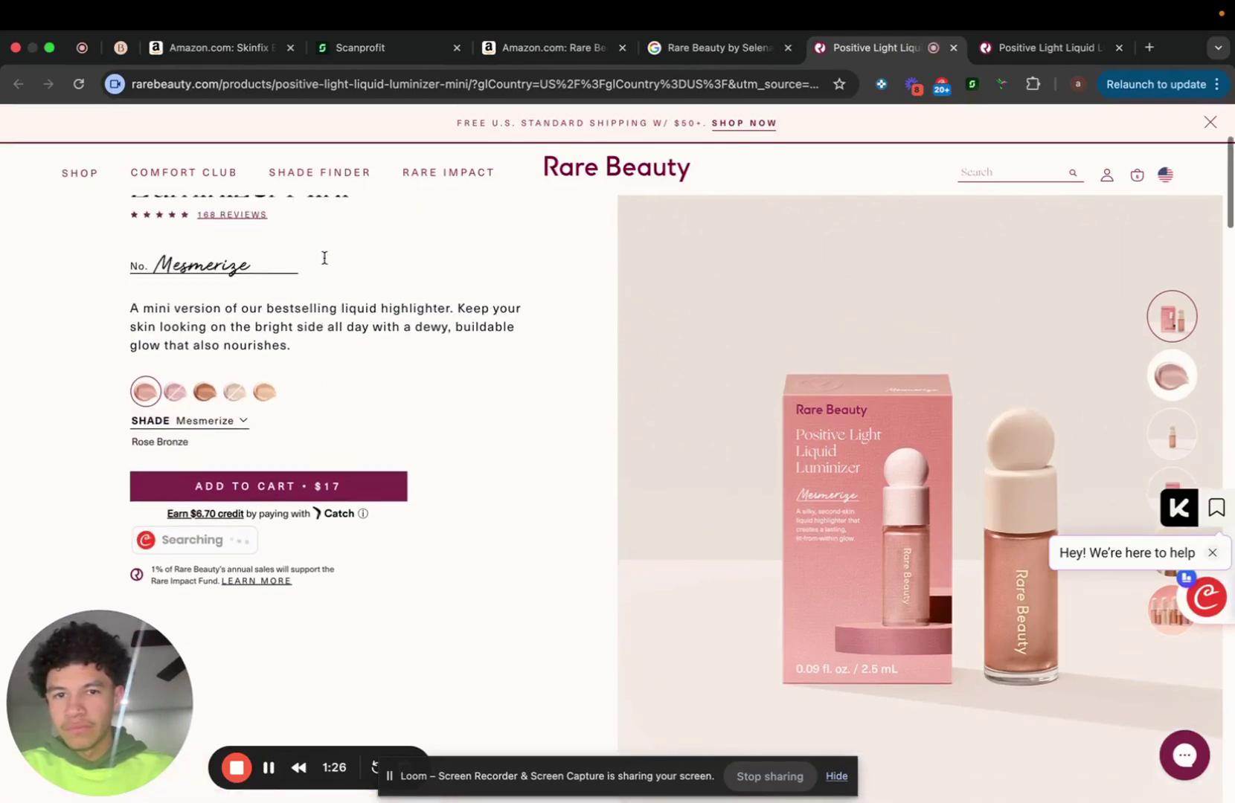
scroll(324, 258, "up", 2)
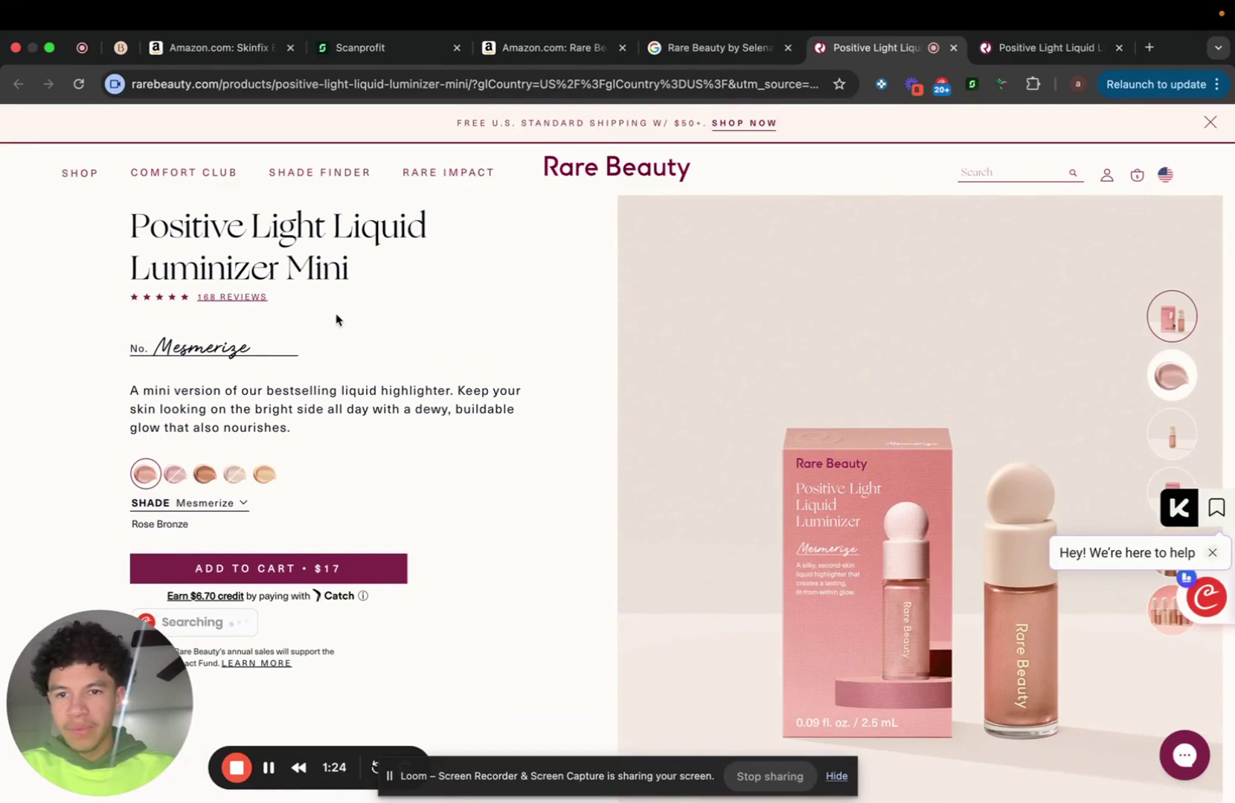
scroll(338, 299, "down", 1)
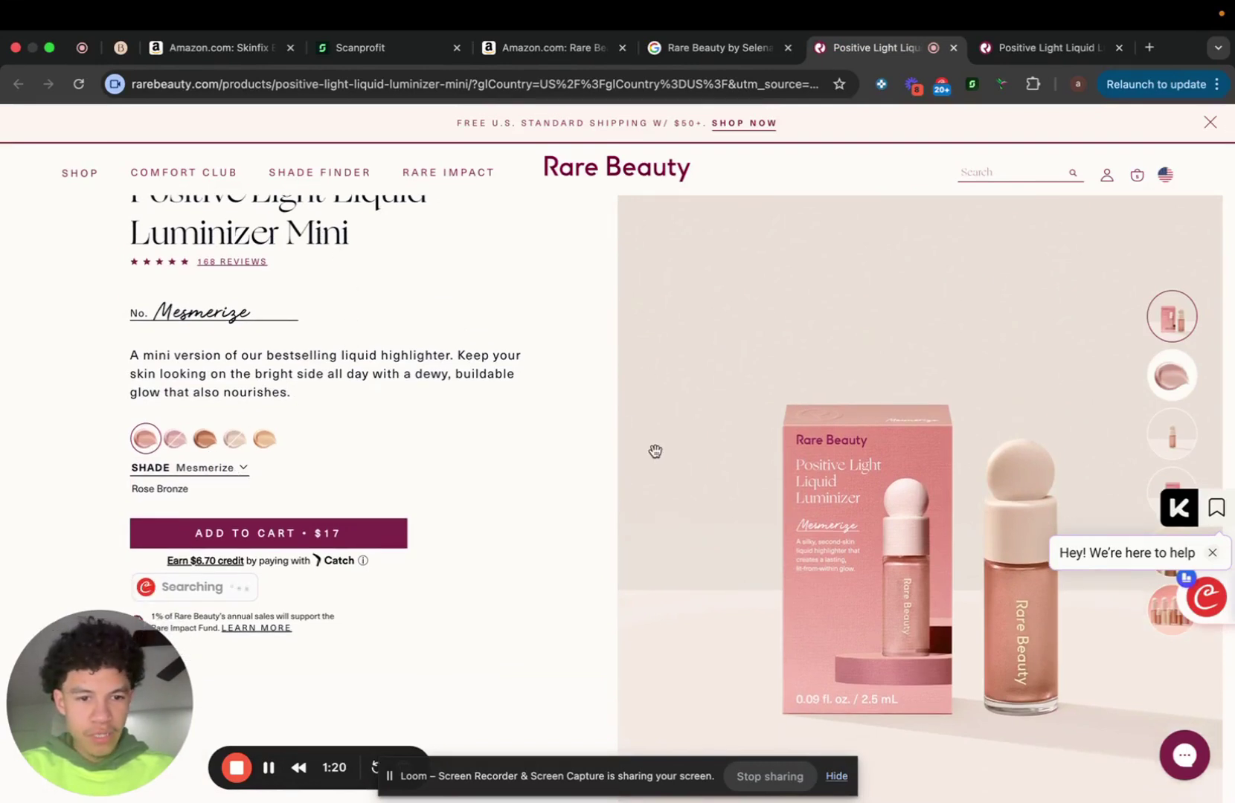
scroll(507, 519, "down", 1)
scroll(434, 473, "down", 2)
Try Enchant, Flaunt and the out-of-stock Enlighten, reselect Mesmerize, then return to Amazon.
left_click(243, 372)
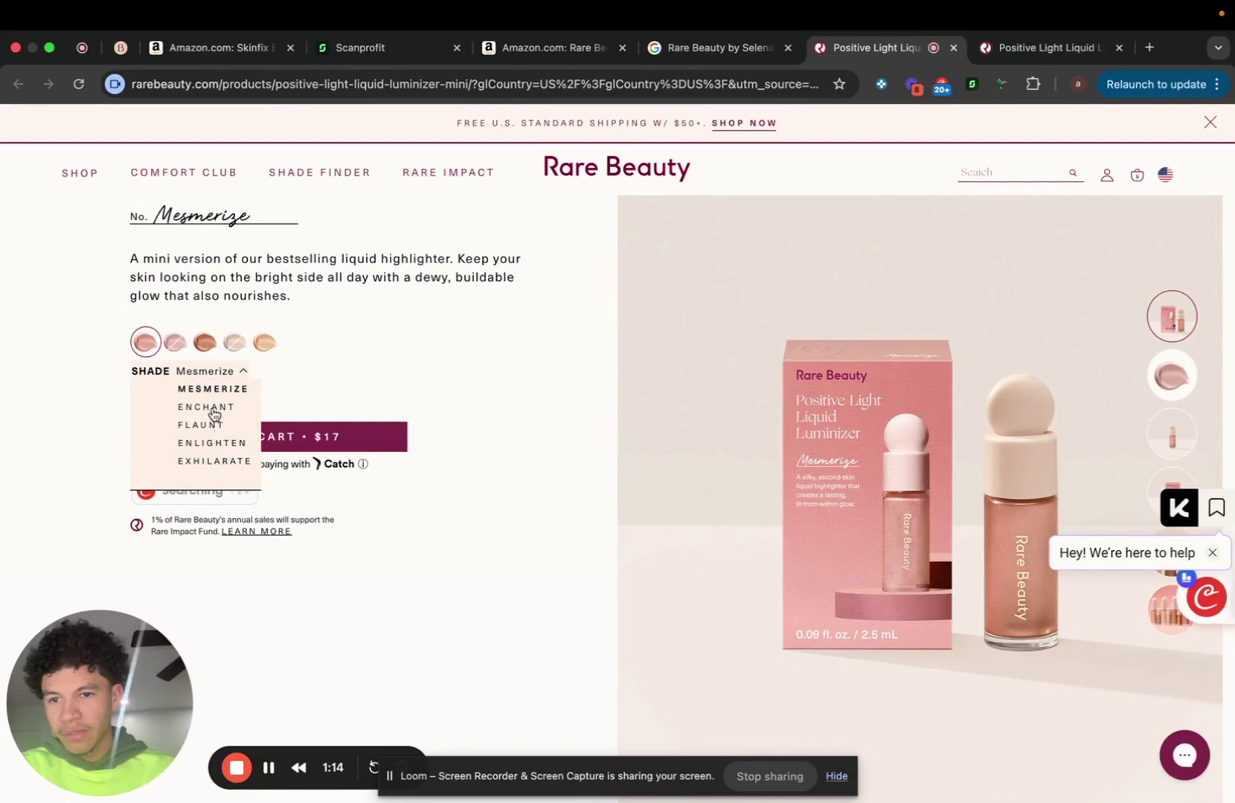
left_click(213, 406)
left_click(218, 373)
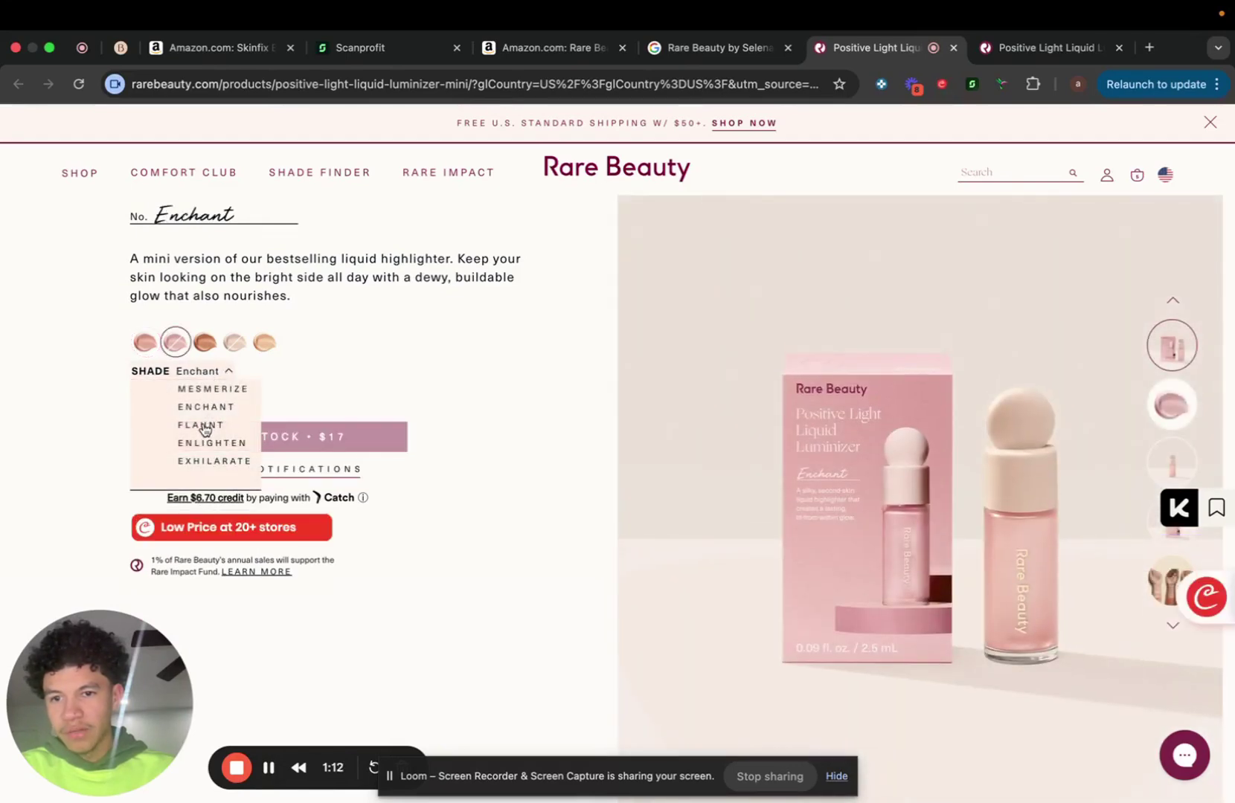
left_click(204, 425)
left_click(216, 371)
left_click(211, 444)
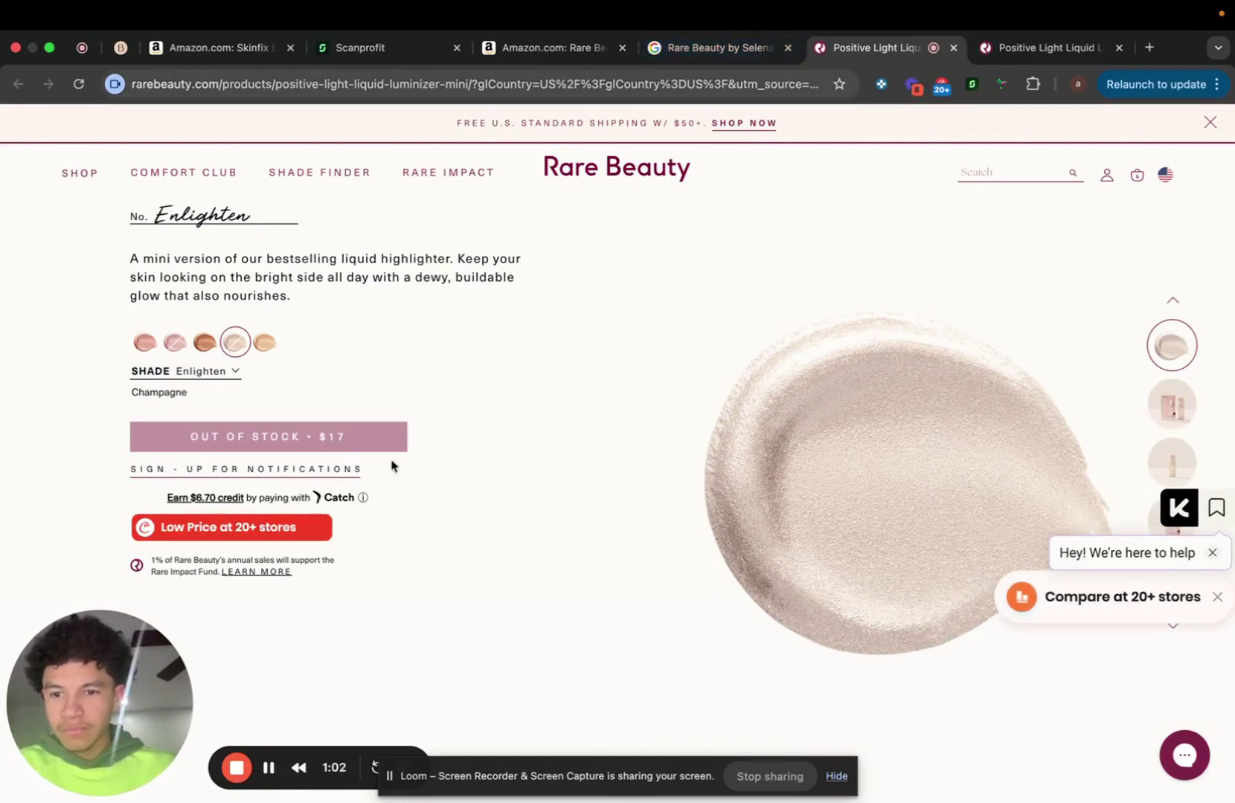
left_click(198, 388)
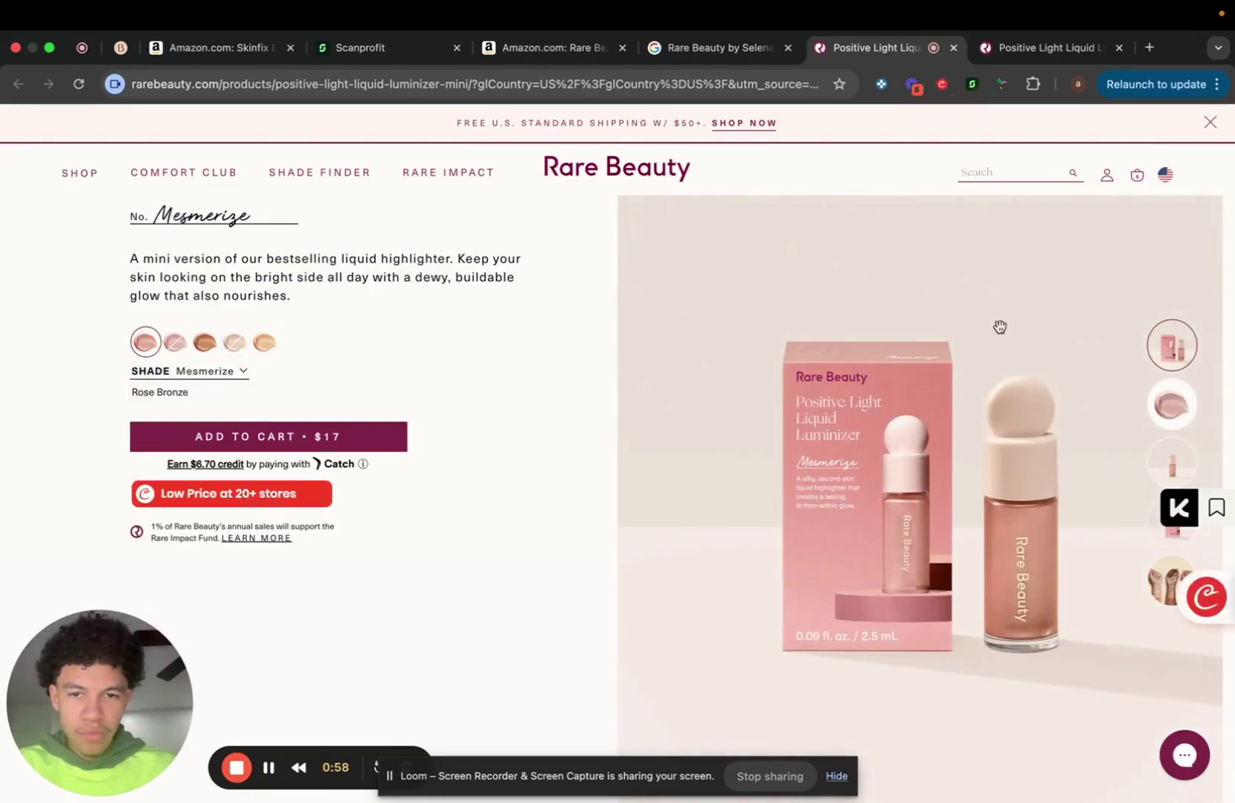
left_click(573, 47)
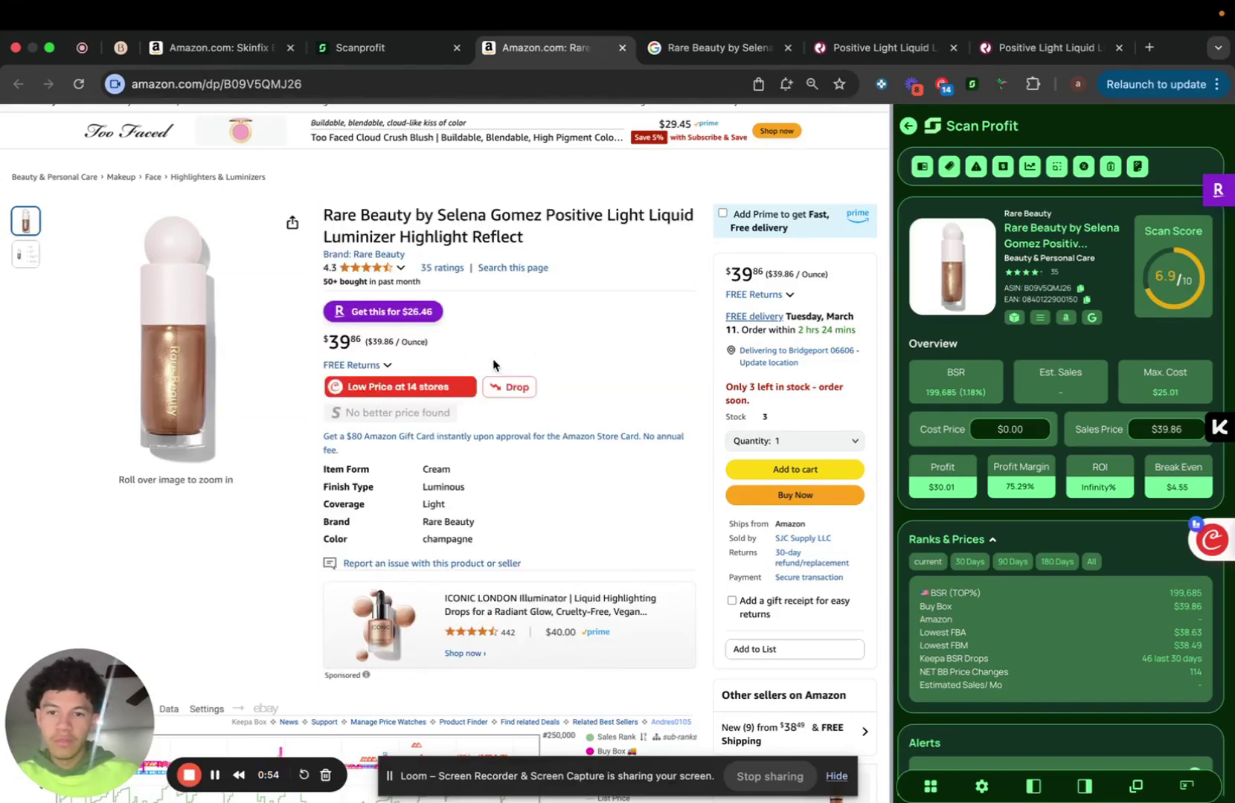
scroll(533, 307, "down", 1)
scroll(560, 314, "down", 2)
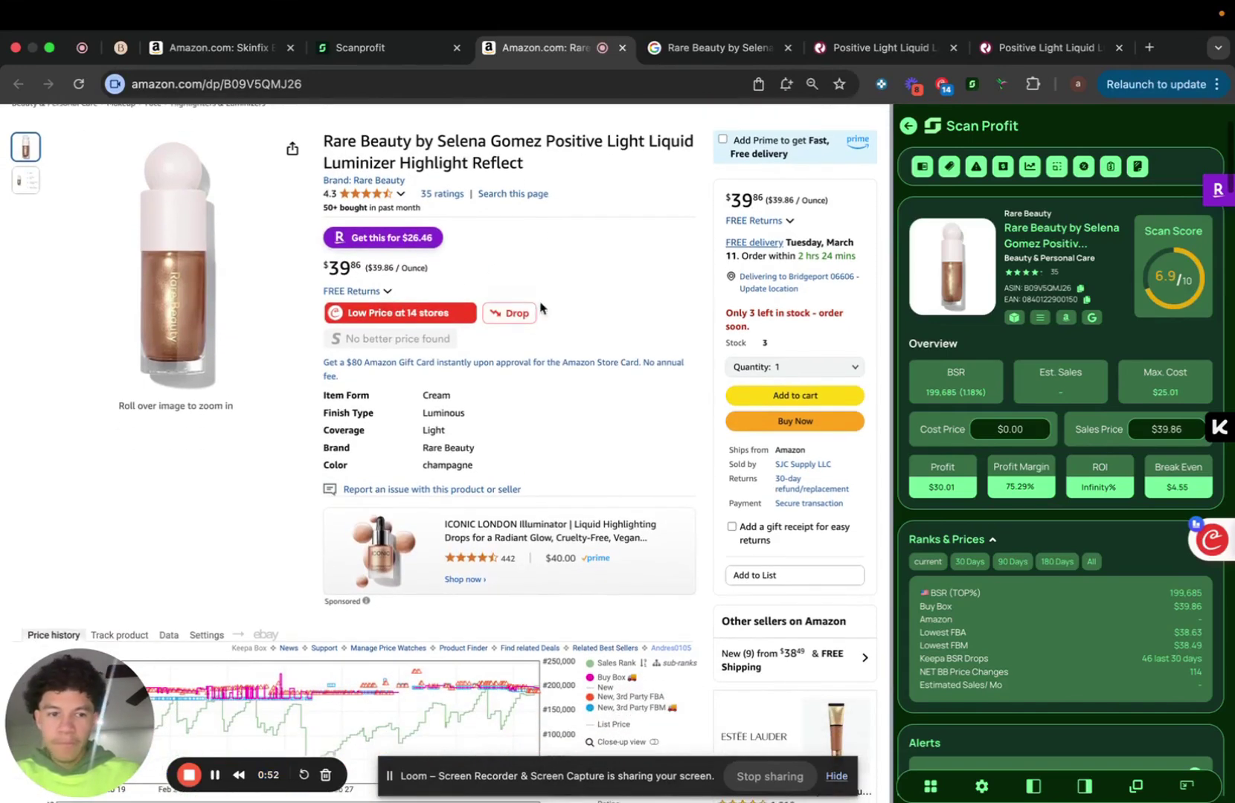
scroll(591, 447, "down", 2)
scroll(488, 428, "down", 1)
scroll(367, 278, "up", 4)
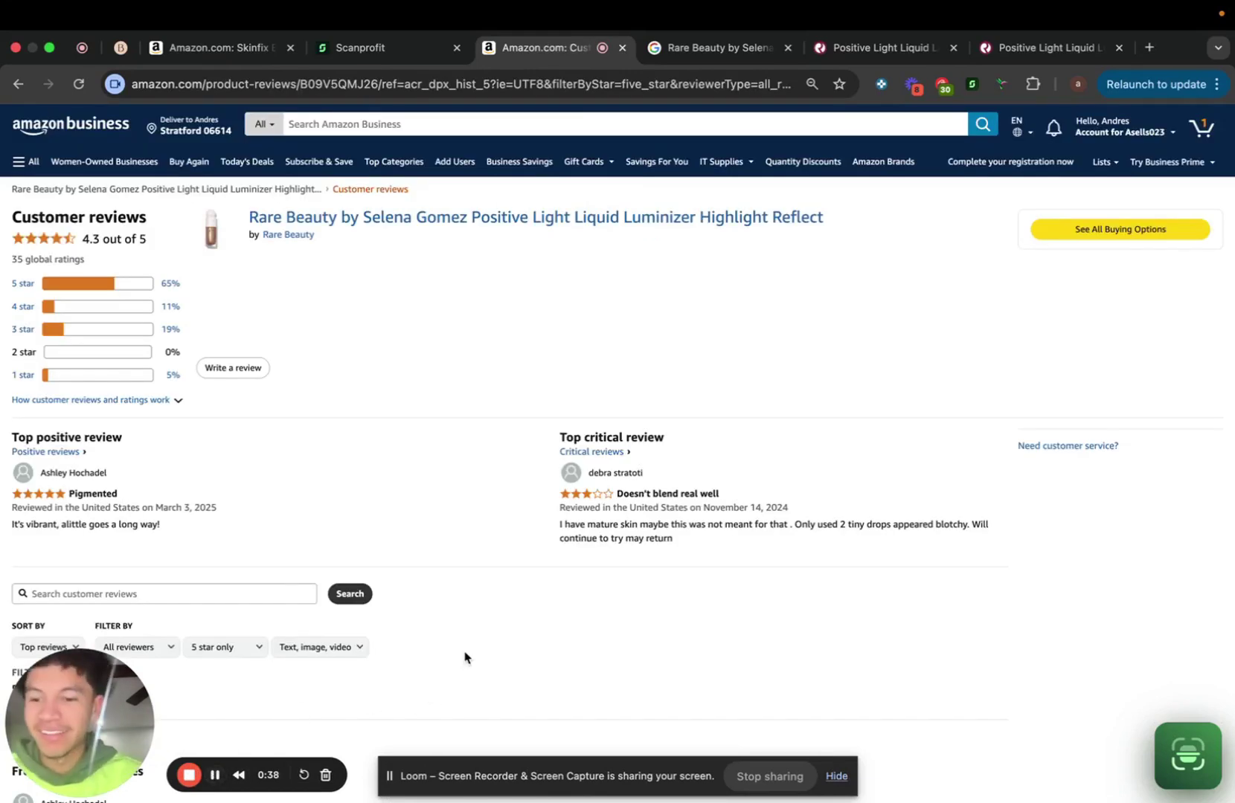
scroll(466, 657, "down", 2)
scroll(477, 665, "down", 2)
scroll(461, 541, "down", 2)
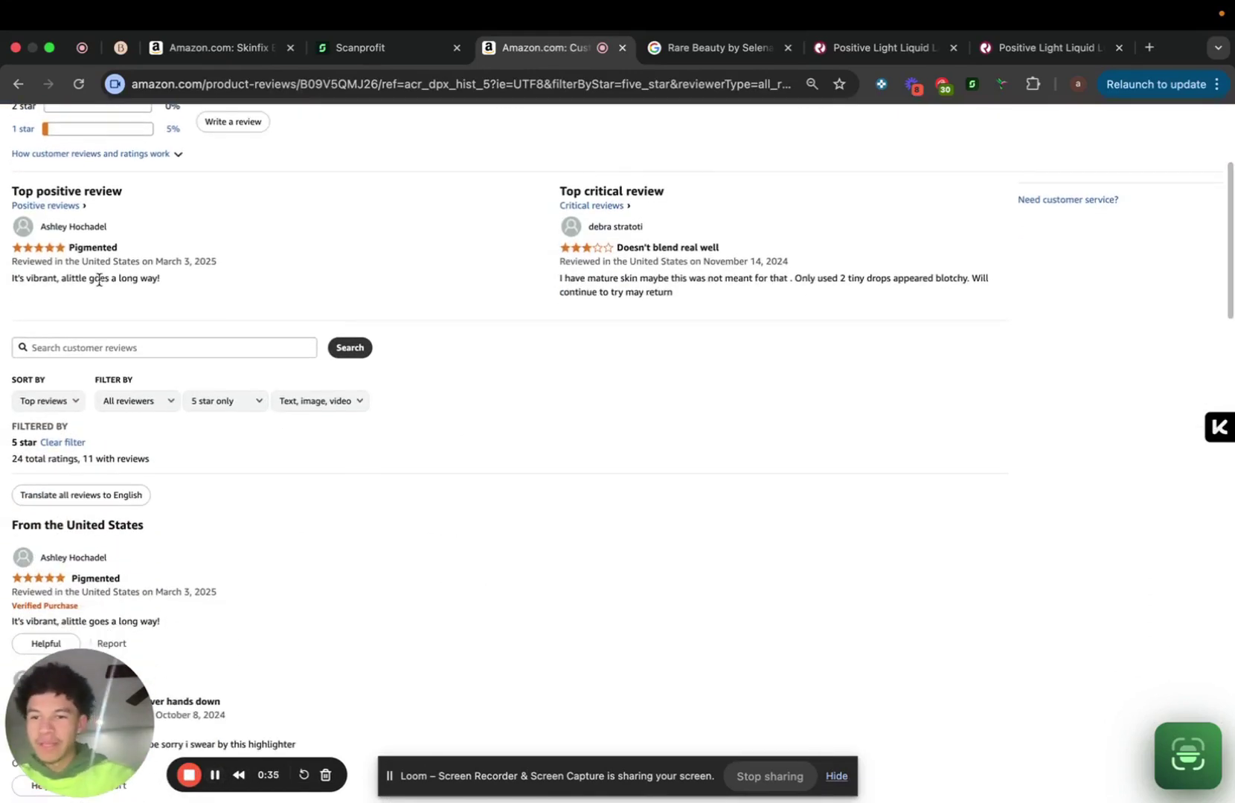
scroll(185, 325, "up", 1)
scroll(202, 435, "up", 2)
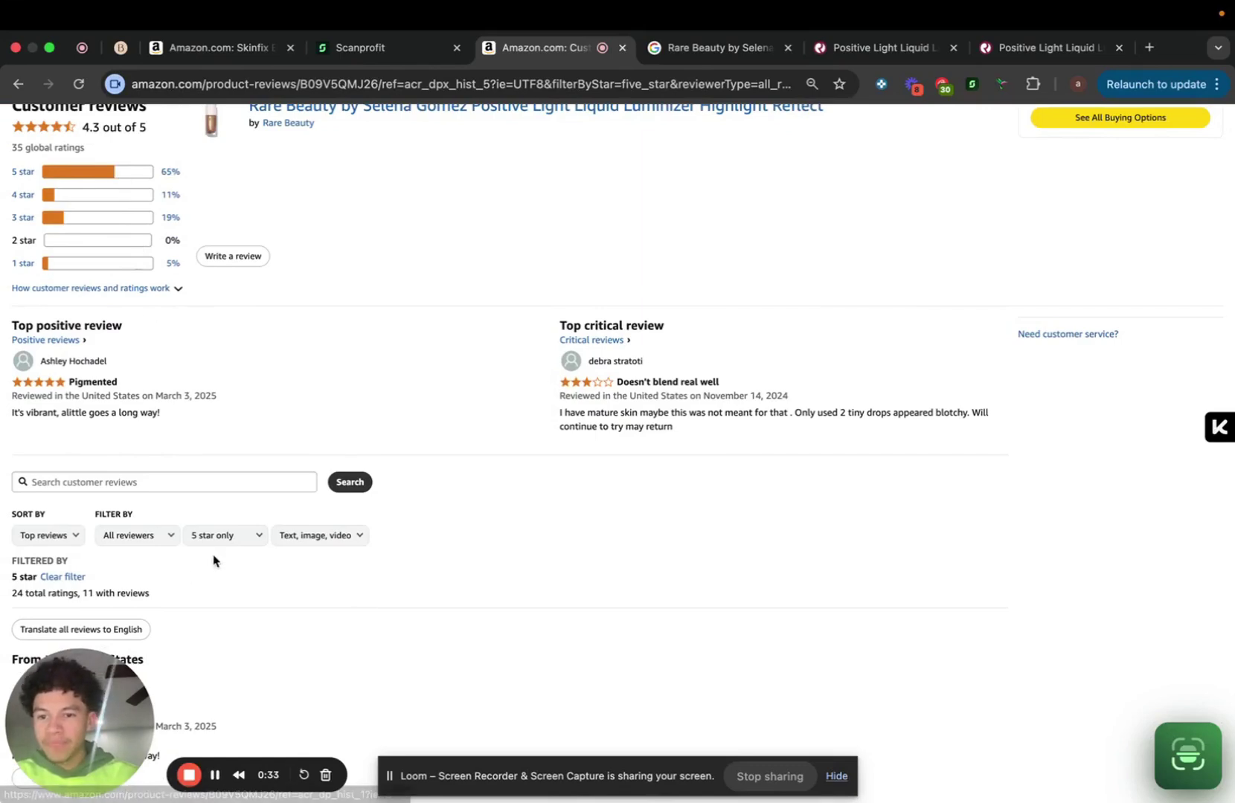
Filter reviews to all stars with images and videos only, and enlarge a review photo.
left_click(227, 535)
scroll(290, 463, "down", 3)
scroll(332, 408, "down", 5)
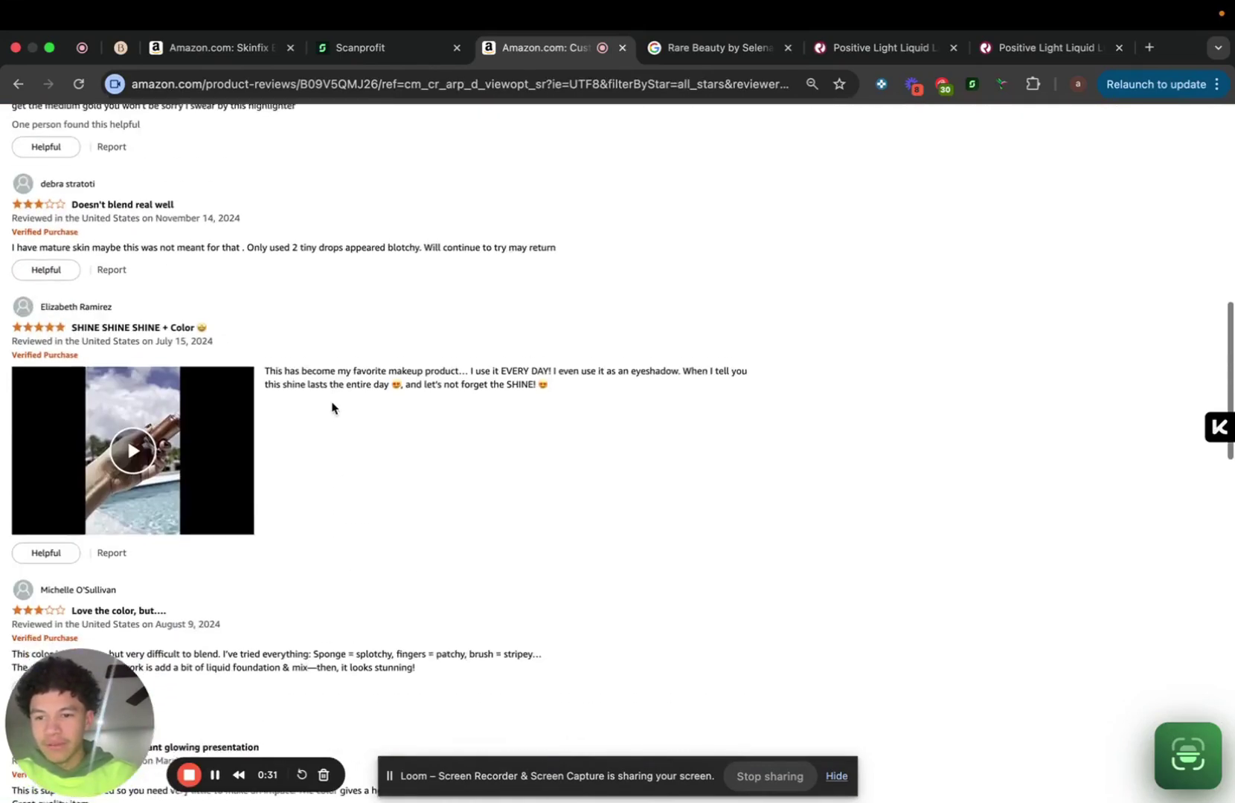
scroll(326, 386, "up", 1)
scroll(320, 365, "up", 3)
scroll(328, 328, "up", 1)
left_click(338, 266)
scroll(227, 460, "down", 4)
scroll(230, 460, "down", 1)
scroll(231, 460, "down", 1)
left_click(37, 263)
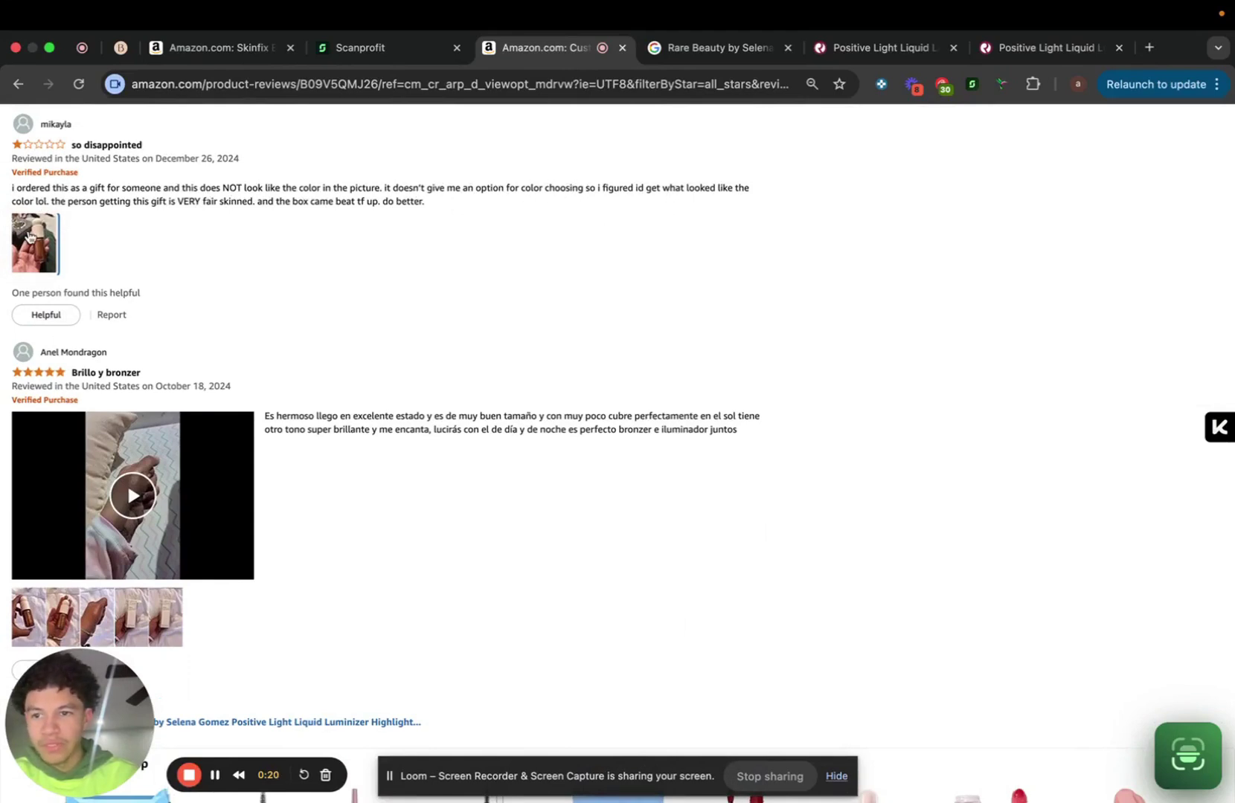
left_click(30, 235)
left_click(102, 295)
scroll(85, 295, "down", 4)
scroll(84, 303, "up", 3)
scroll(85, 302, "up", 3)
scroll(84, 302, "up", 1)
scroll(77, 387, "down", 1)
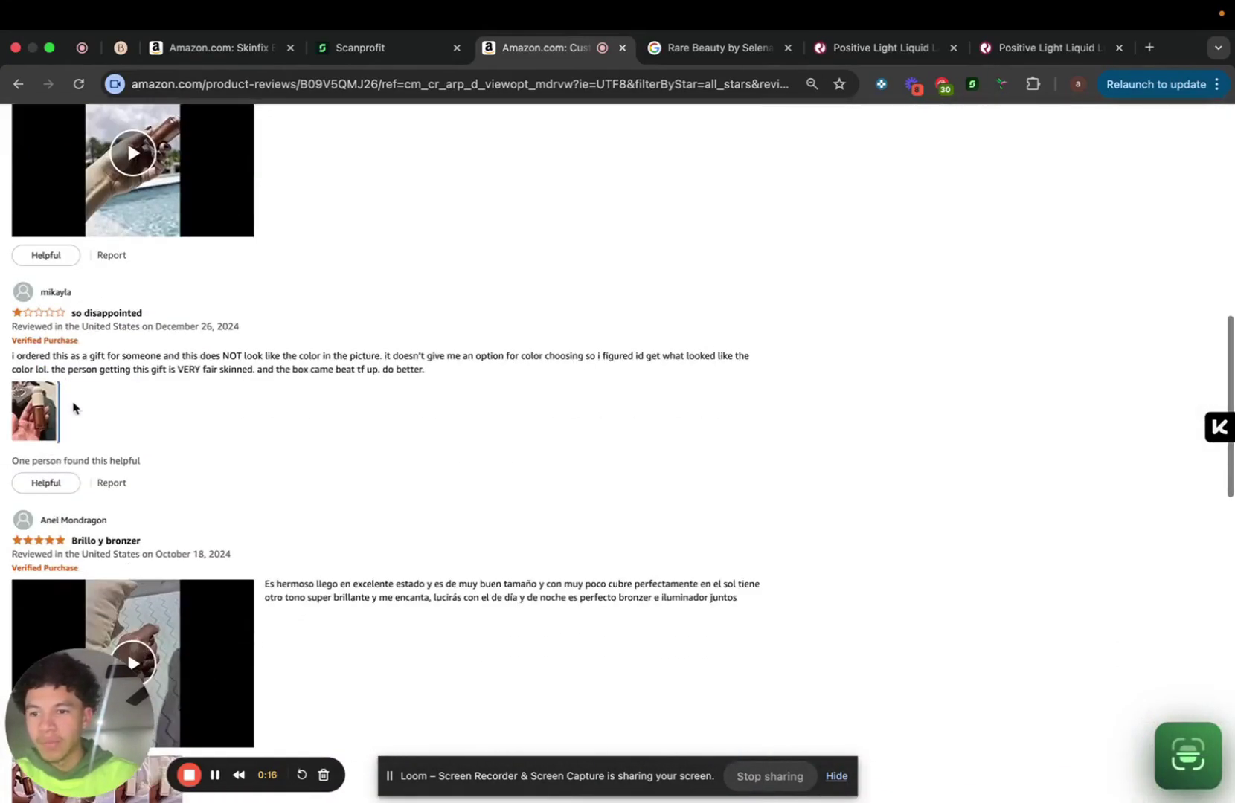
View the disappointed buyer's bottle photo, then go back to the luminizer's product page.
left_click(41, 413)
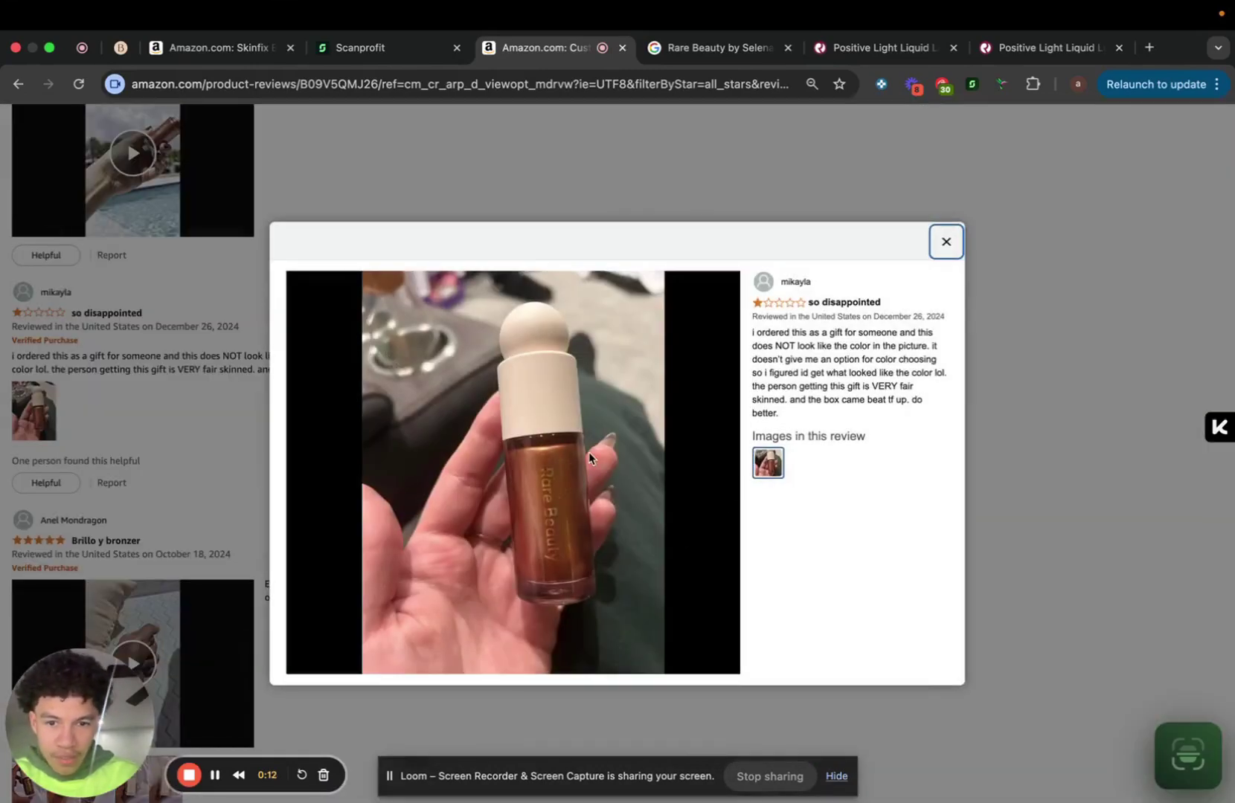
left_click(142, 409)
scroll(242, 320, "up", 3)
scroll(243, 312, "up", 3)
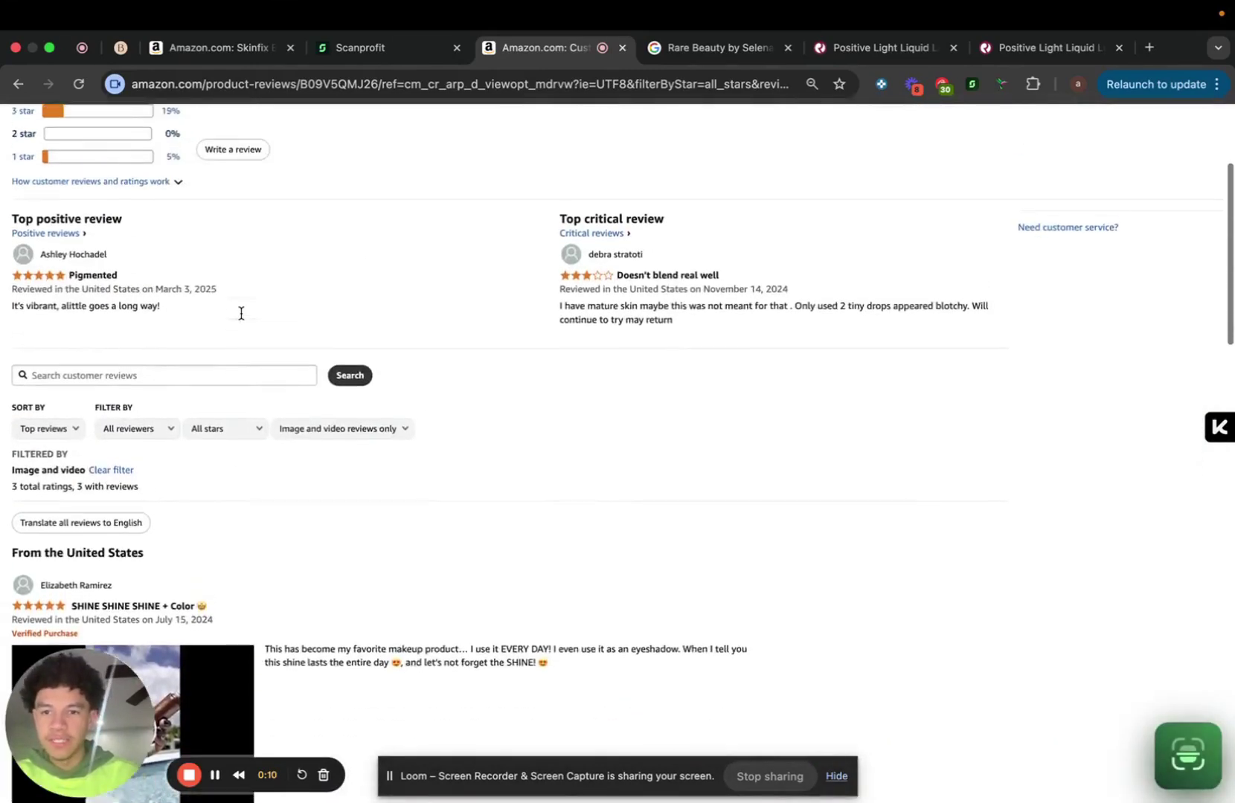
scroll(231, 304, "up", 1)
scroll(232, 303, "up", 3)
left_click(255, 220)
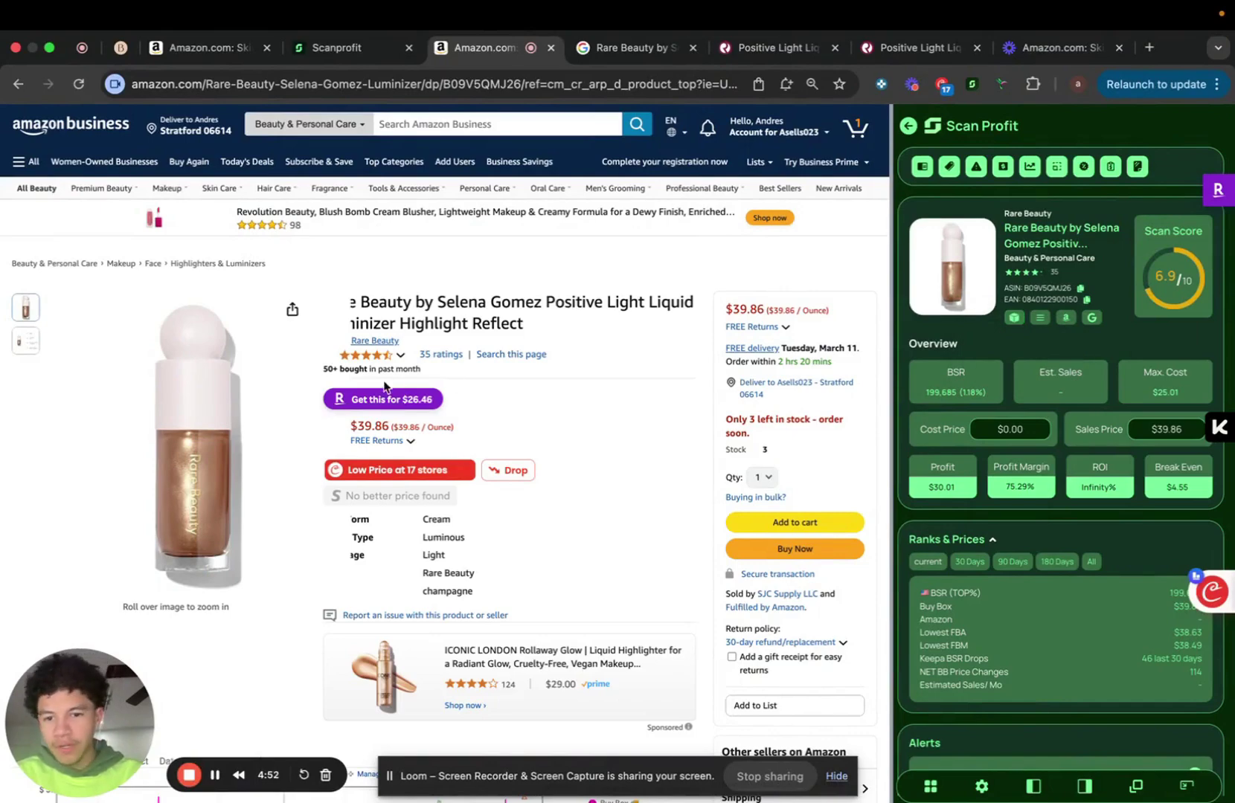
scroll(387, 386, "down", 5)
scroll(387, 384, "down", 2)
scroll(387, 382, "down", 2)
scroll(387, 382, "down", 3)
scroll(386, 383, "down", 2)
scroll(387, 385, "down", 5)
scroll(389, 386, "down", 1)
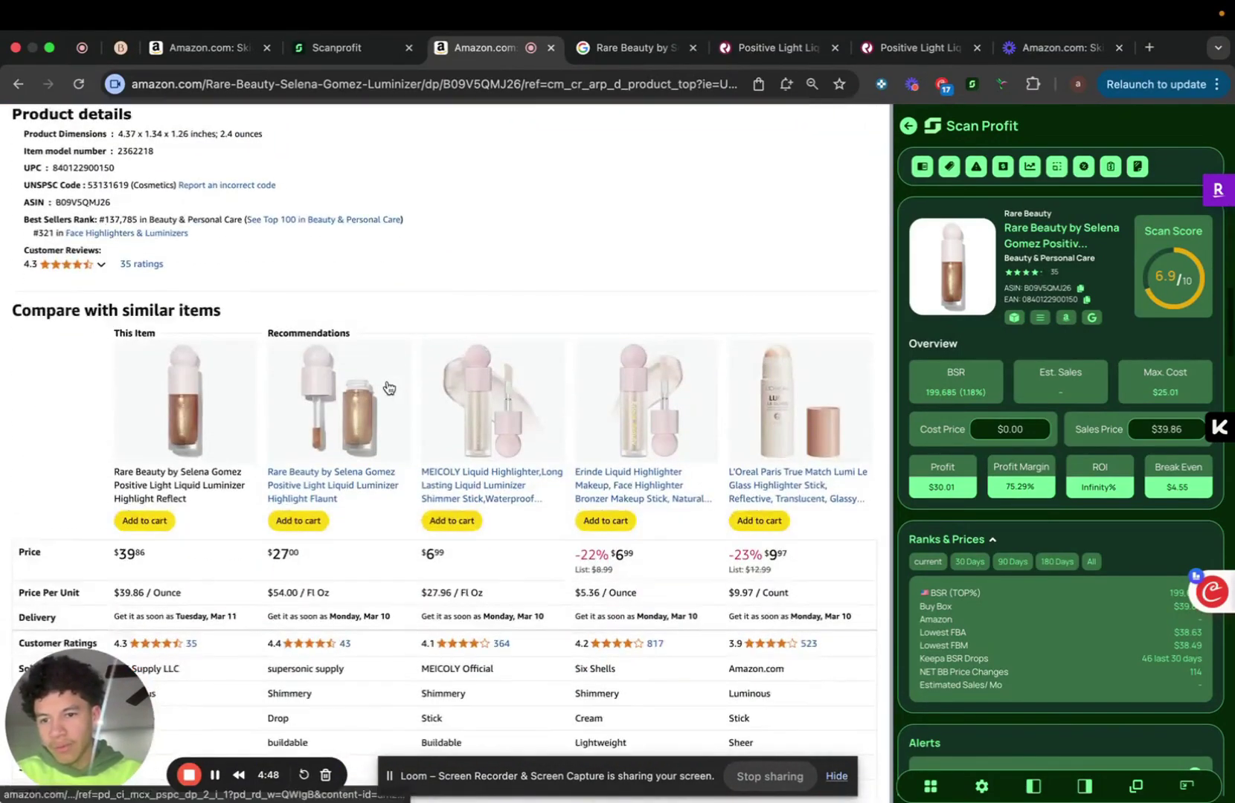
scroll(388, 388, "down", 4)
scroll(386, 388, "down", 1)
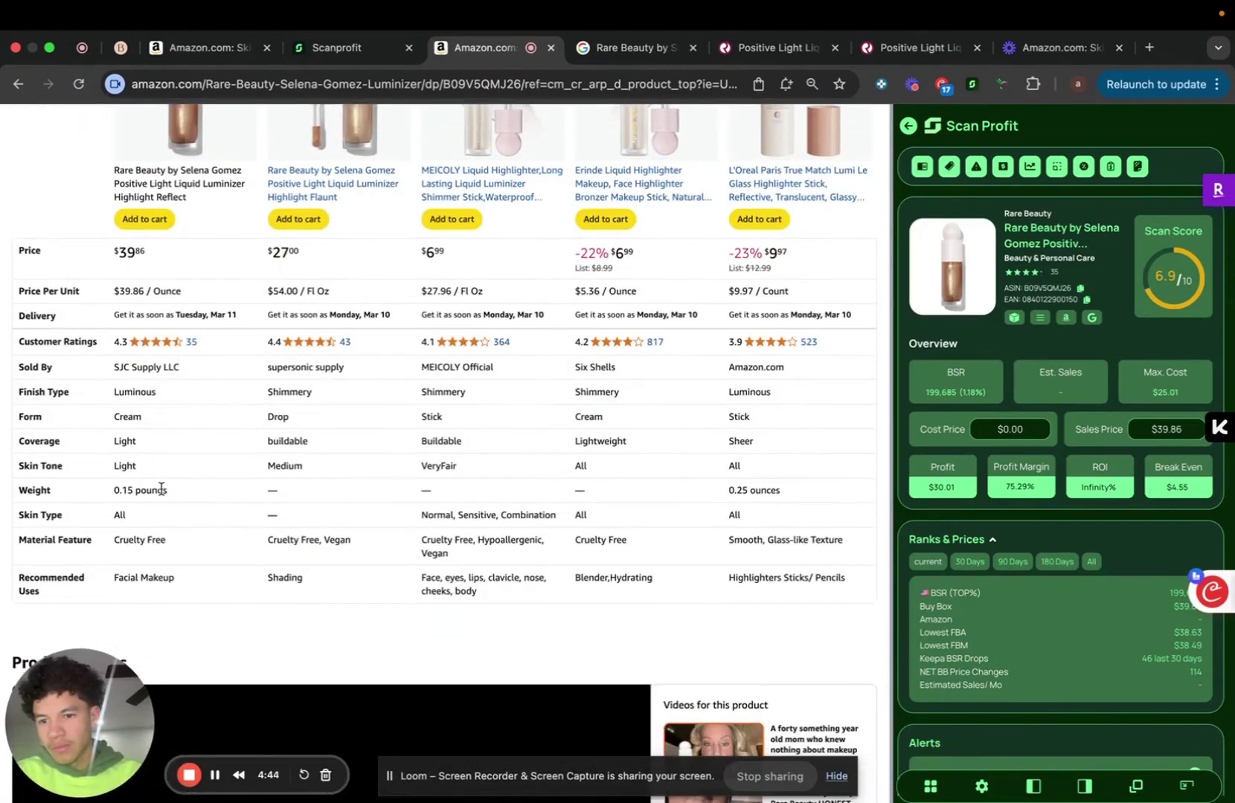
scroll(161, 489, "down", 1)
scroll(169, 480, "down", 5)
scroll(176, 471, "down", 3)
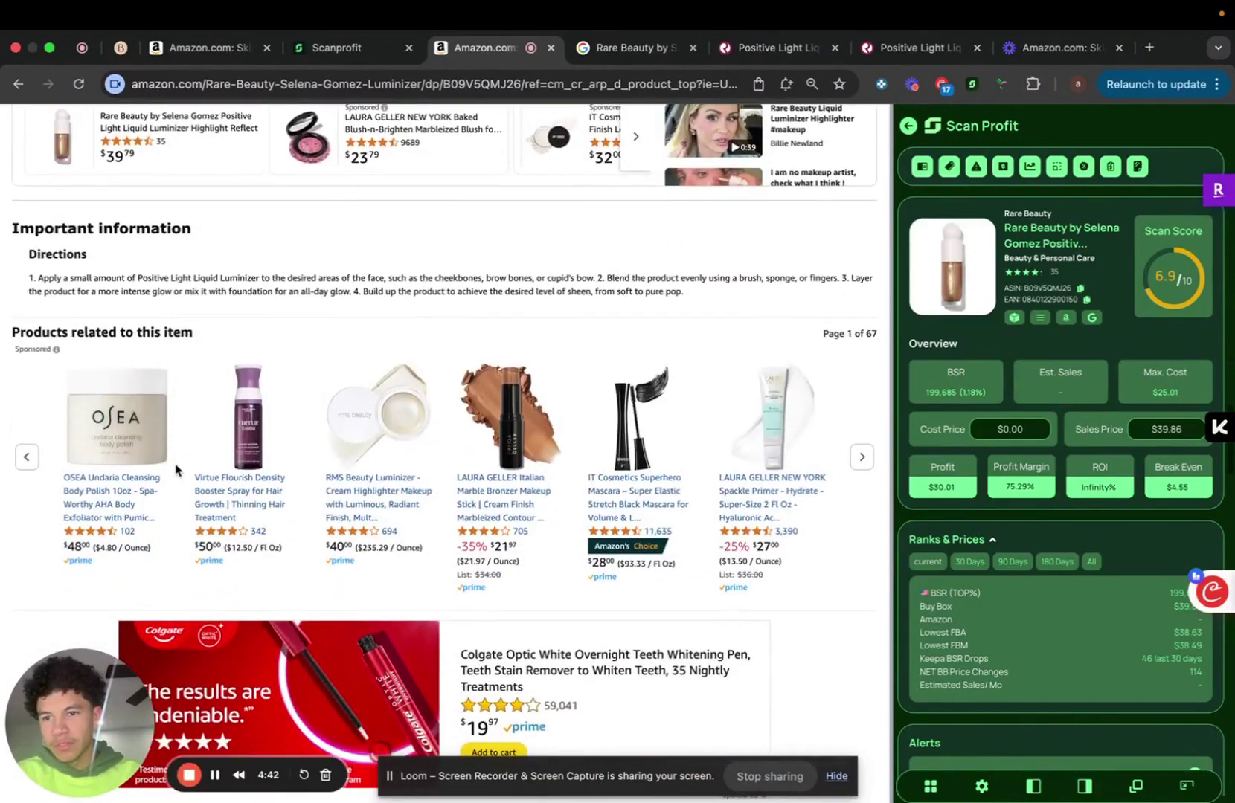
scroll(176, 470, "down", 5)
scroll(175, 470, "down", 4)
scroll(176, 471, "down", 3)
scroll(176, 470, "up", 1)
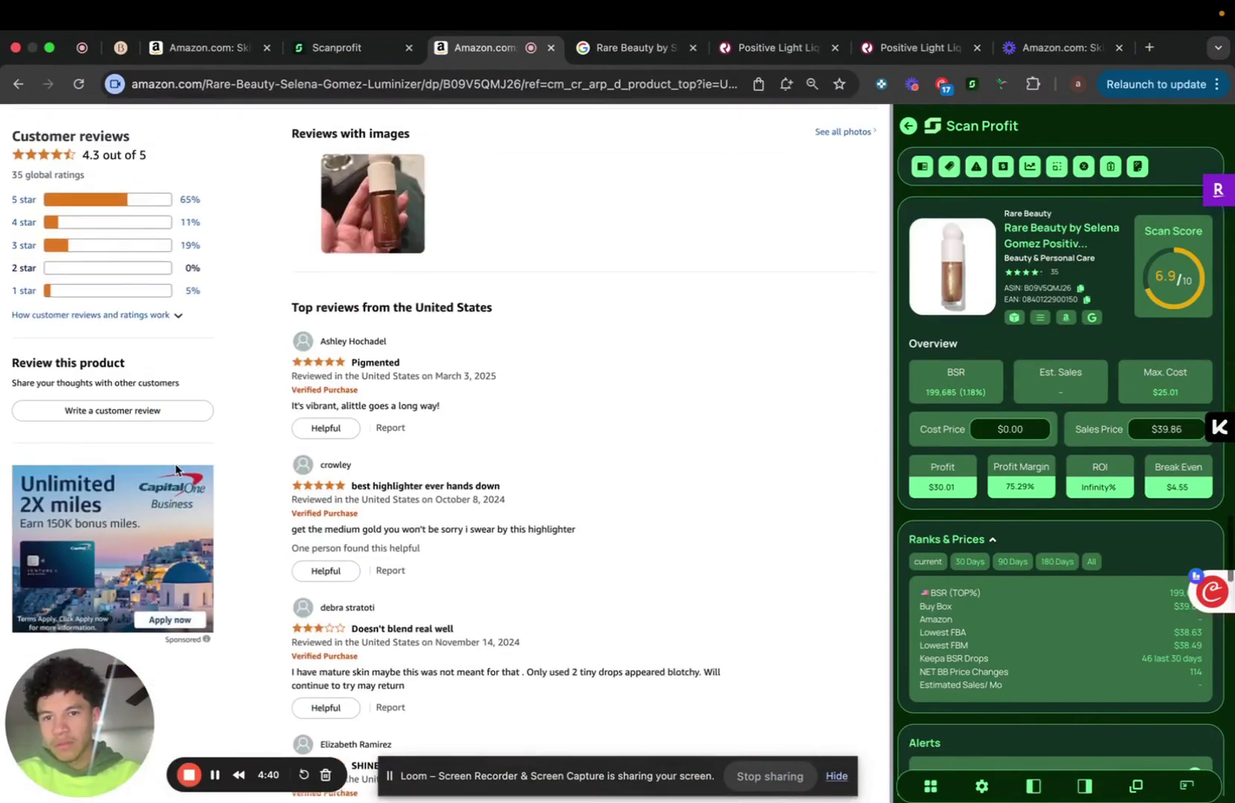
scroll(175, 470, "down", 1)
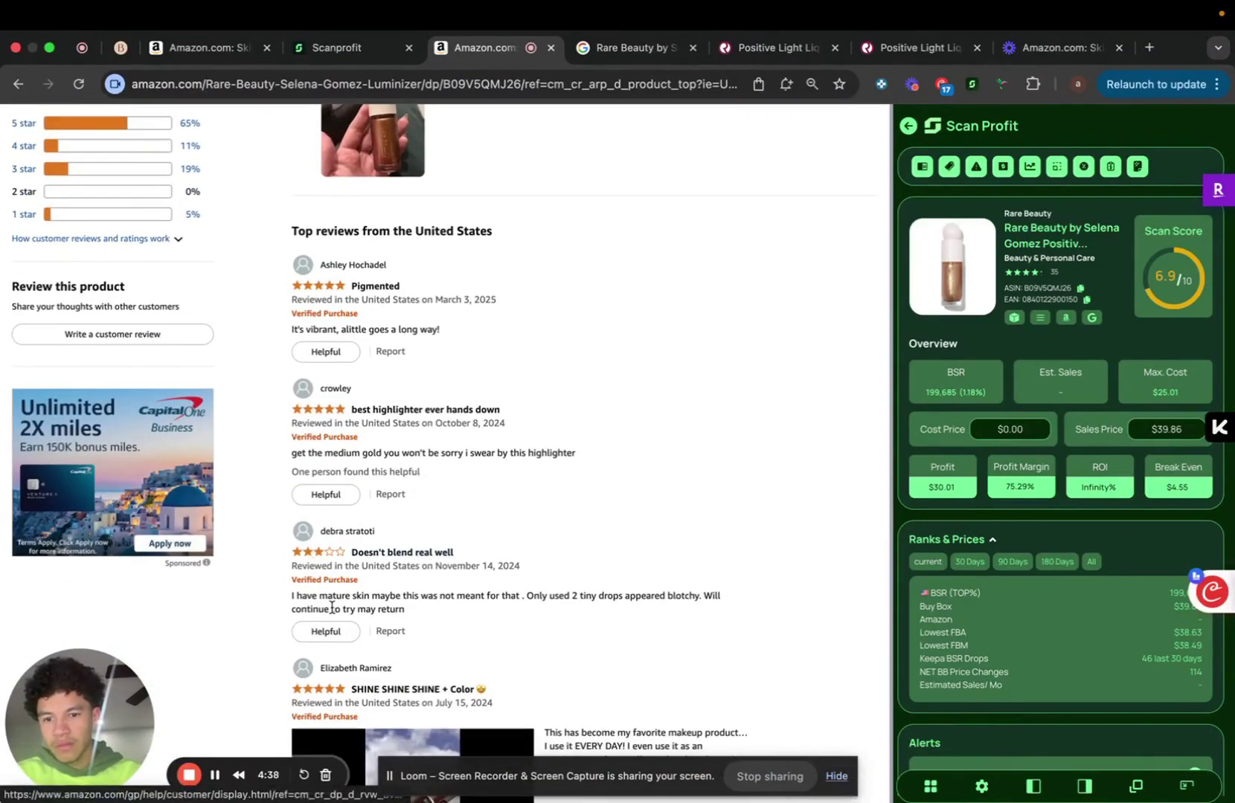
scroll(371, 604, "down", 3)
scroll(383, 593, "down", 5)
scroll(383, 593, "down", 1)
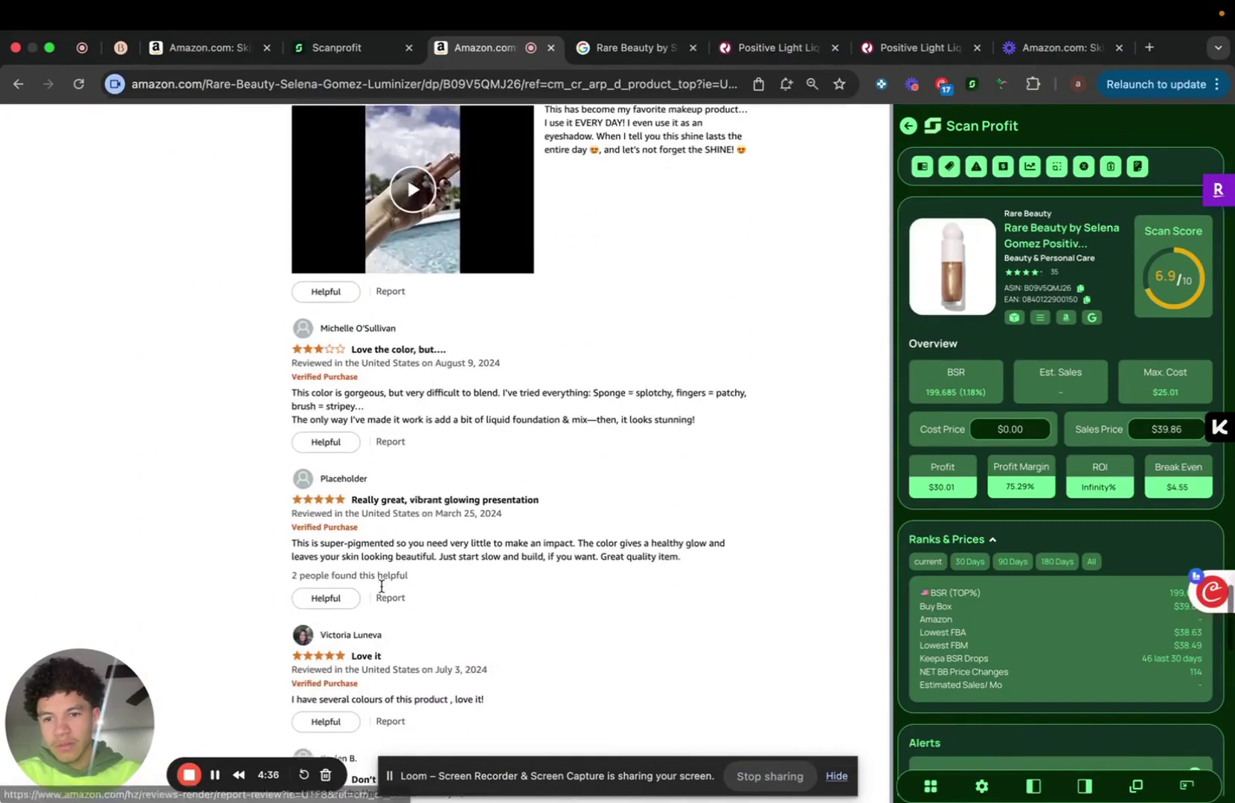
scroll(383, 593, "down", 2)
scroll(383, 593, "down", 4)
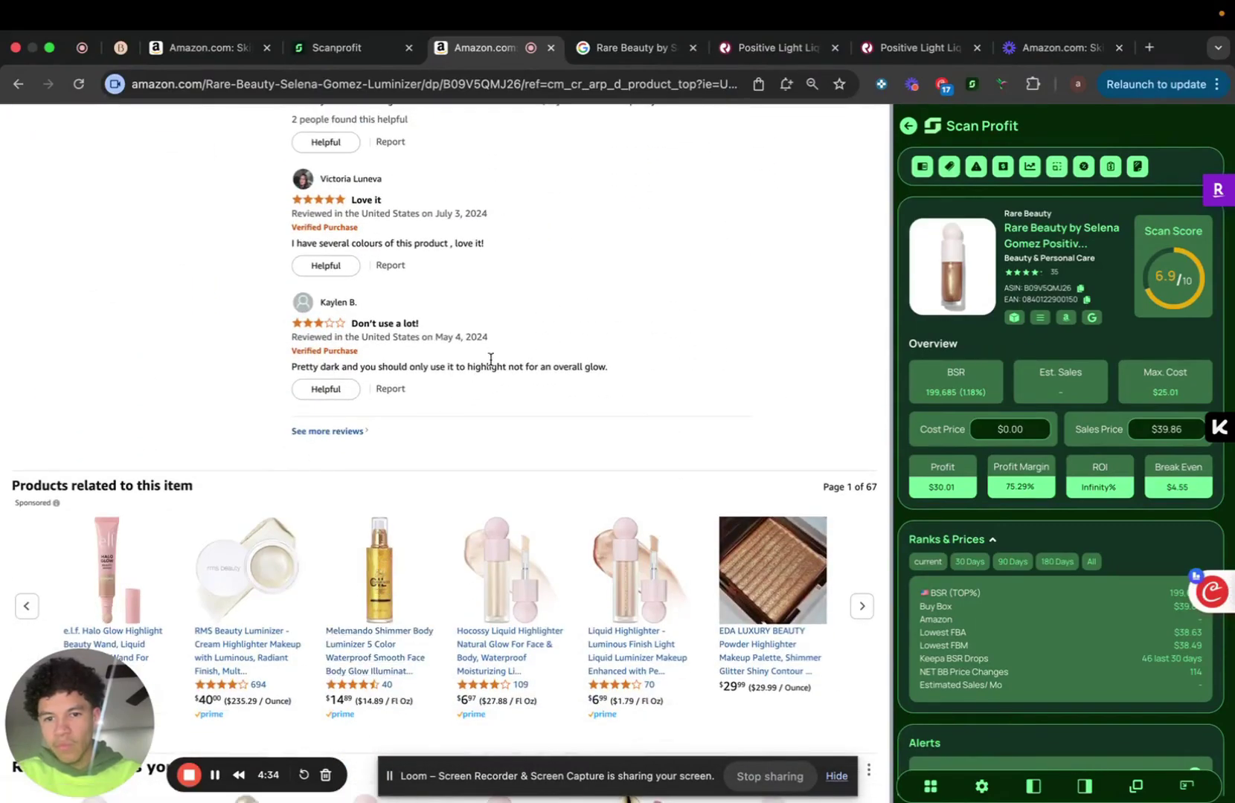
scroll(493, 361, "up", 10)
scroll(493, 361, "up", 10)
scroll(493, 361, "up", 5)
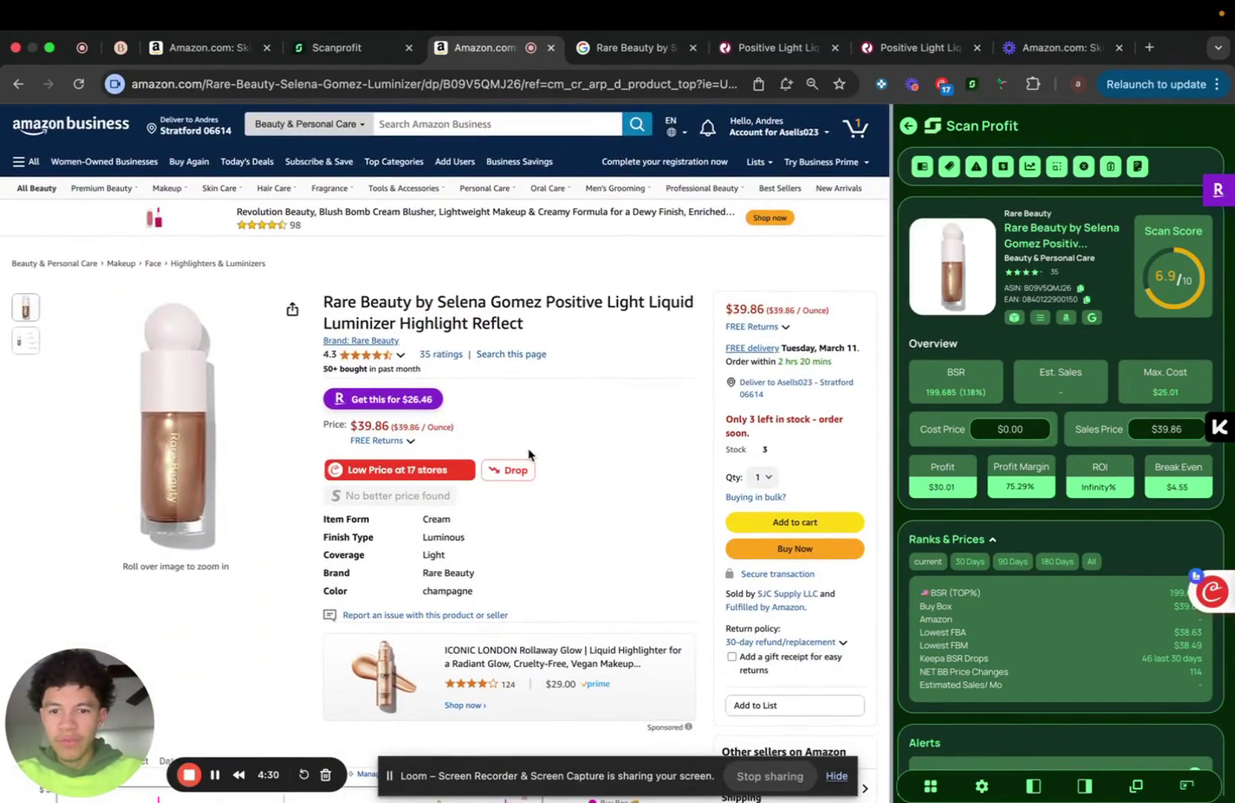
scroll(569, 486, "down", 1)
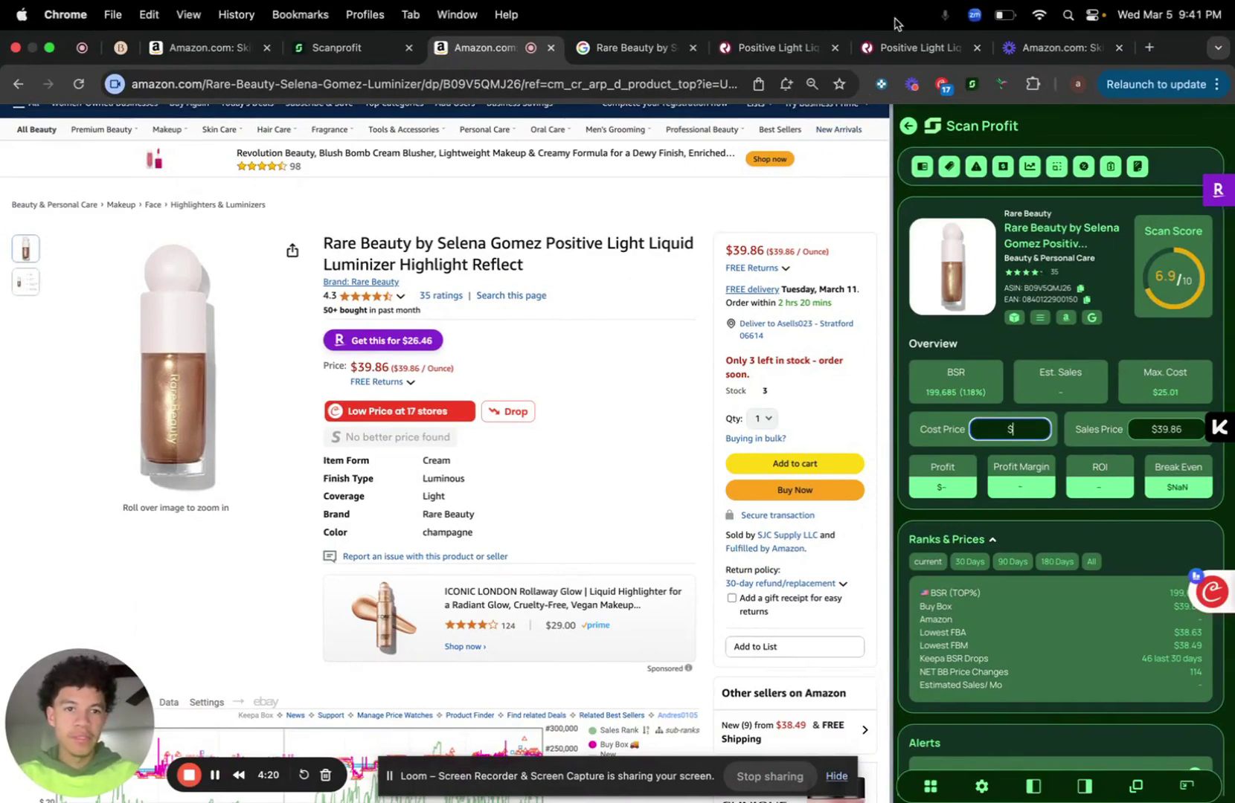
Switch to Rare Beauty's full-size luminizer page showing Enlighten at $27.
left_click(893, 46)
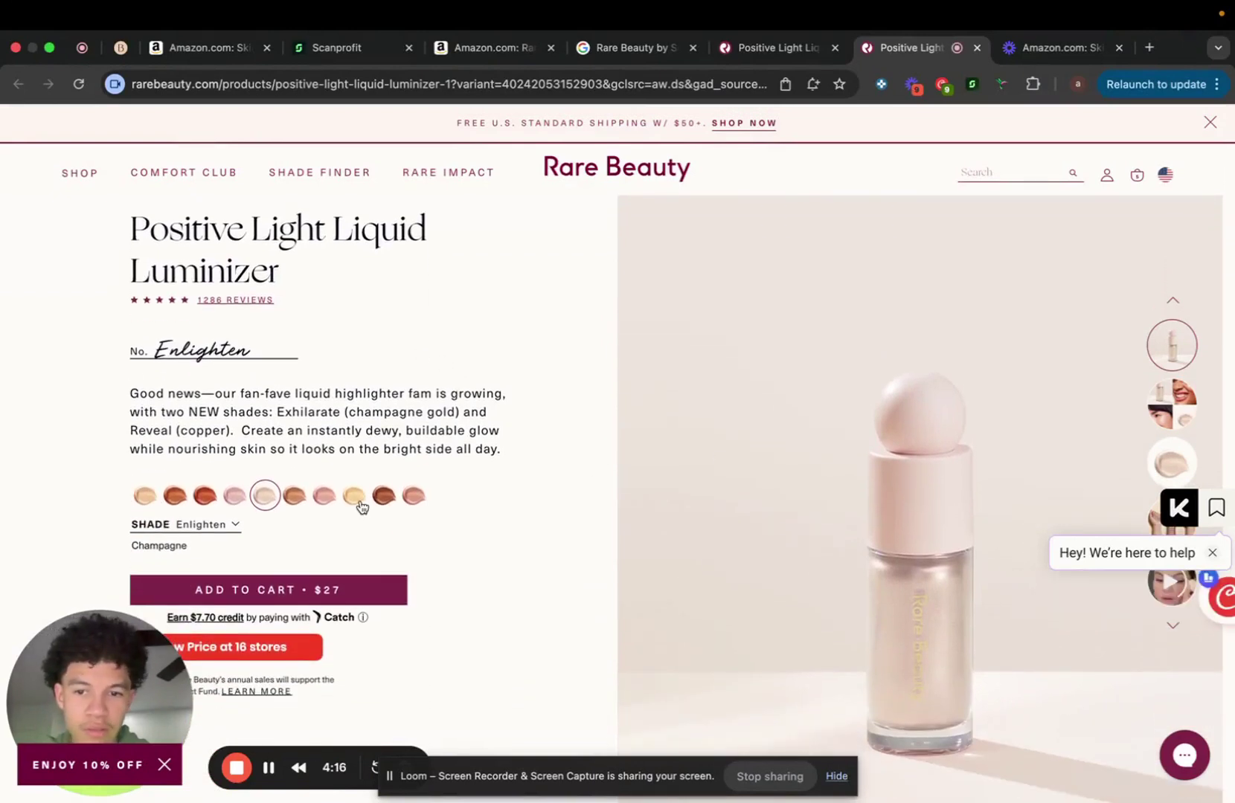
Select the $27 Exhilarate shade, close the mini luminizer tab, and return to Amazon.
left_click(143, 497)
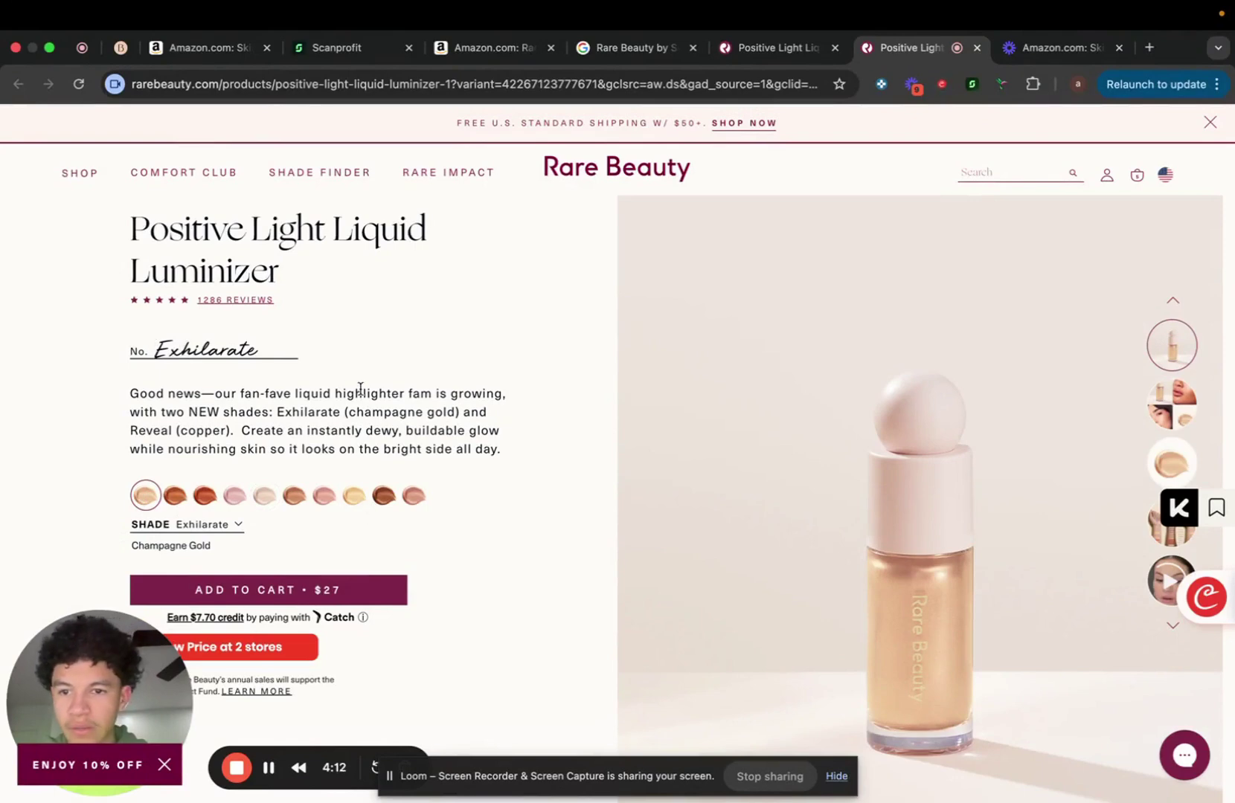
scroll(360, 389, "down", 1)
scroll(358, 395, "down", 2)
scroll(358, 405, "down", 3)
scroll(358, 421, "down", 5)
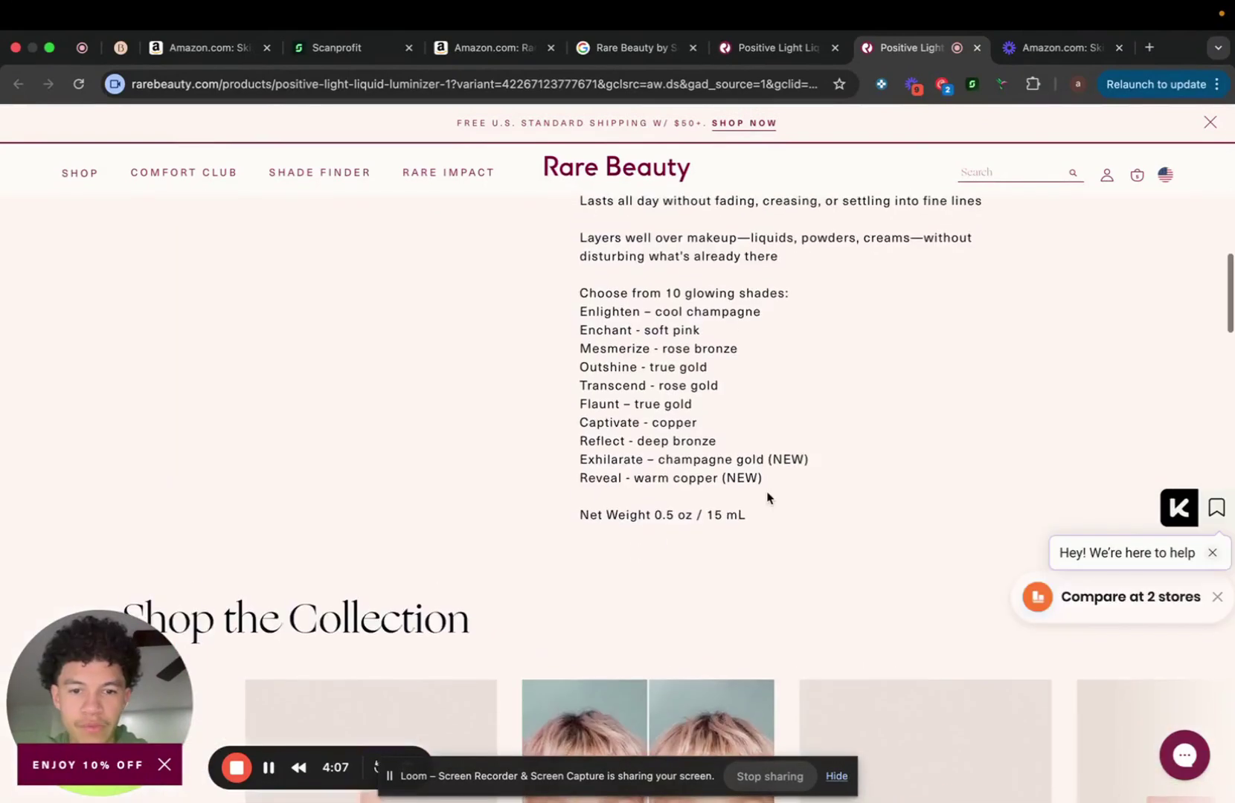
scroll(767, 498, "down", 2)
scroll(767, 496, "up", 5)
scroll(767, 495, "up", 3)
scroll(767, 495, "up", 4)
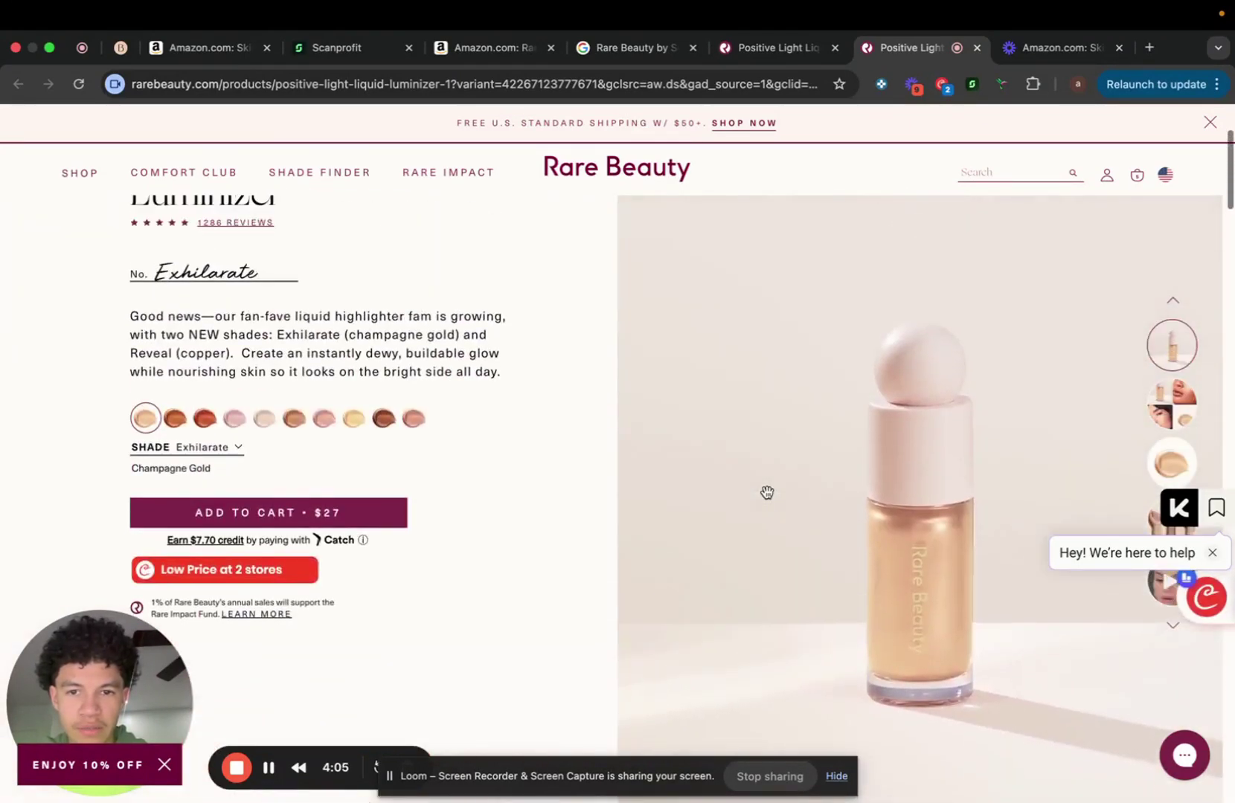
scroll(767, 494, "up", 1)
left_click(762, 48)
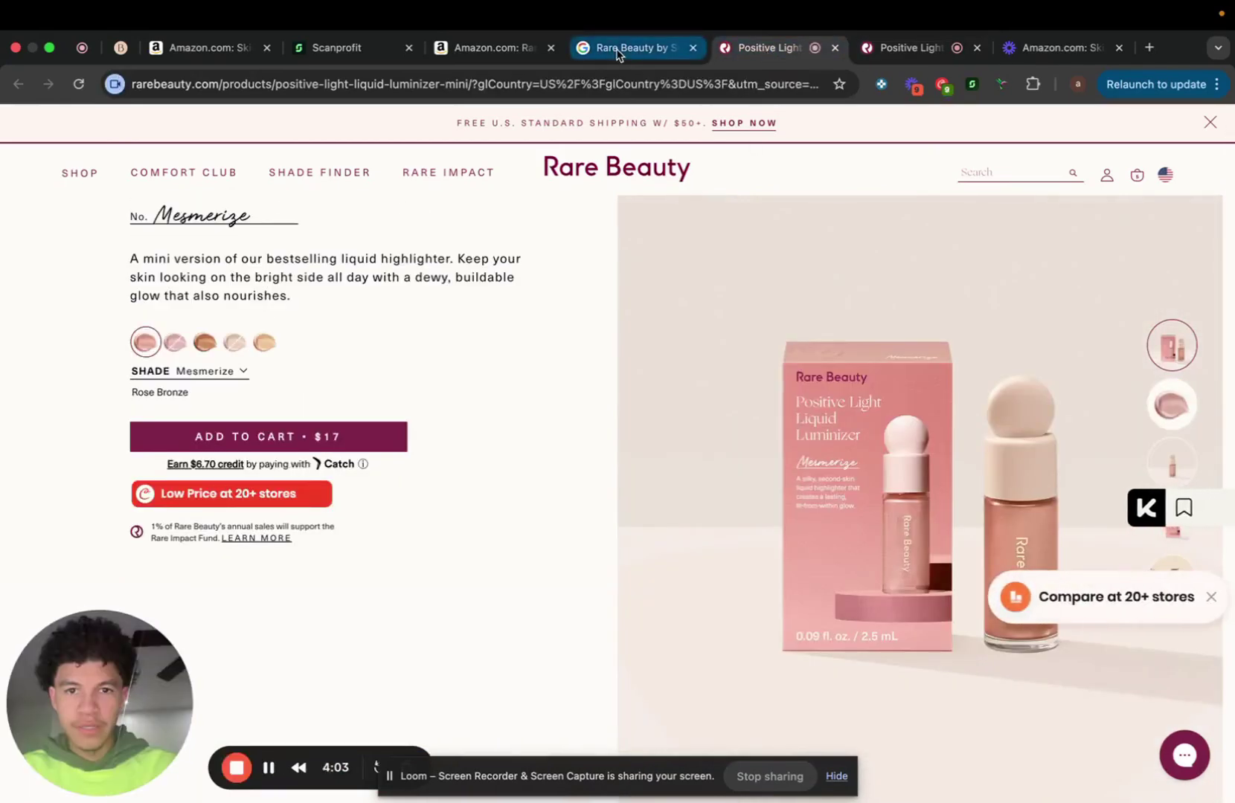
left_click(834, 48)
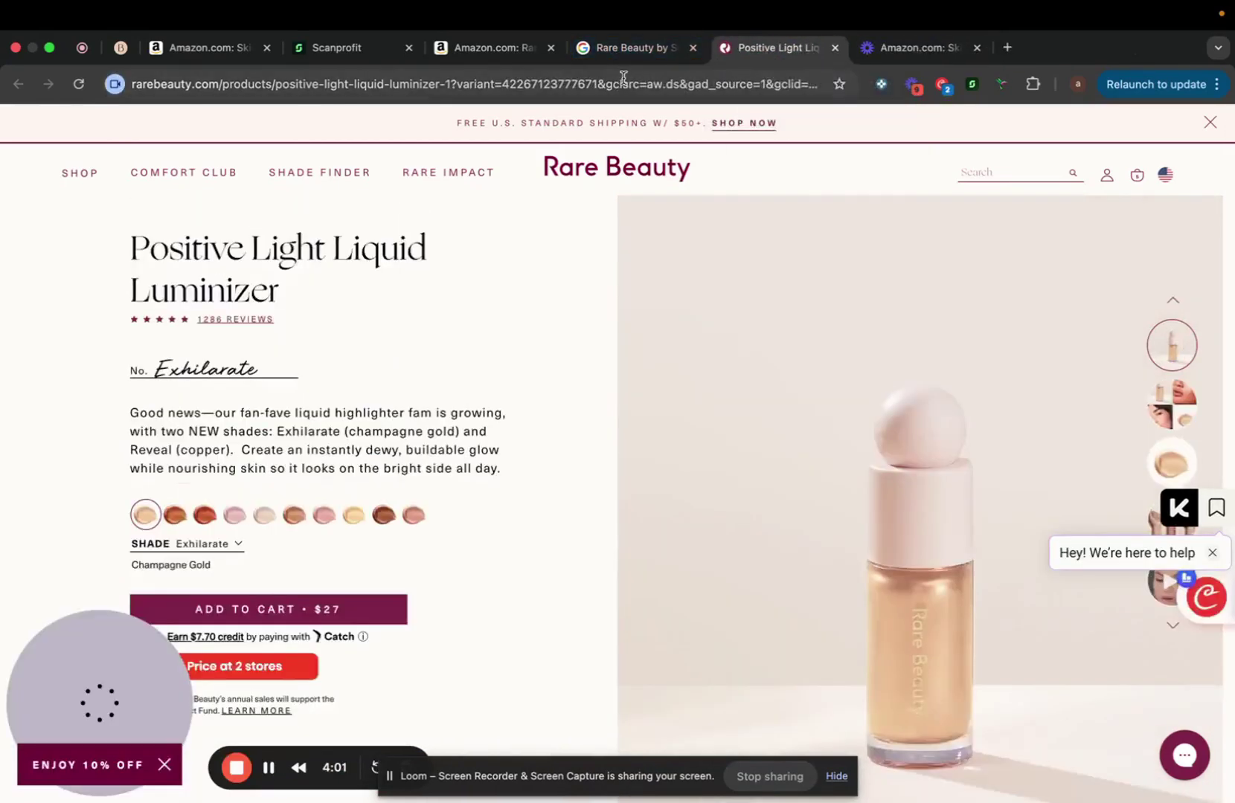
left_click(492, 47)
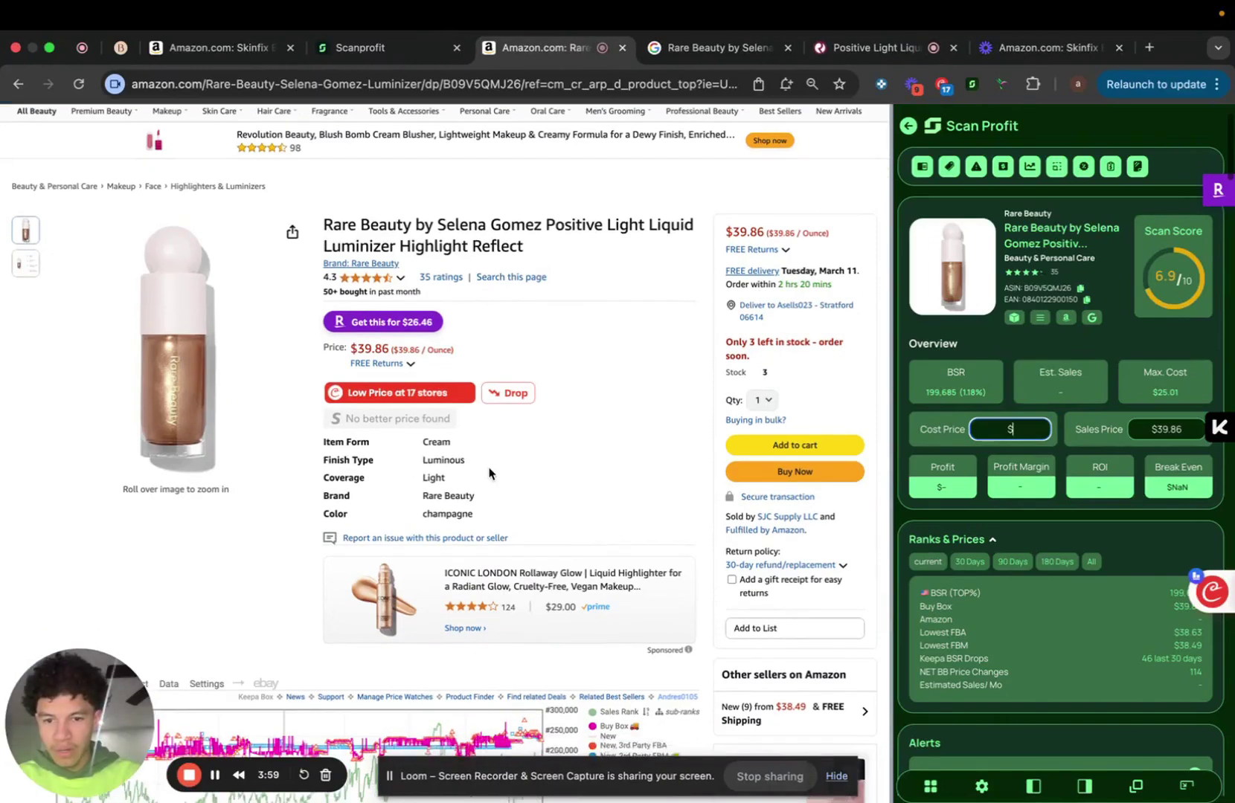
scroll(490, 473, "down", 1)
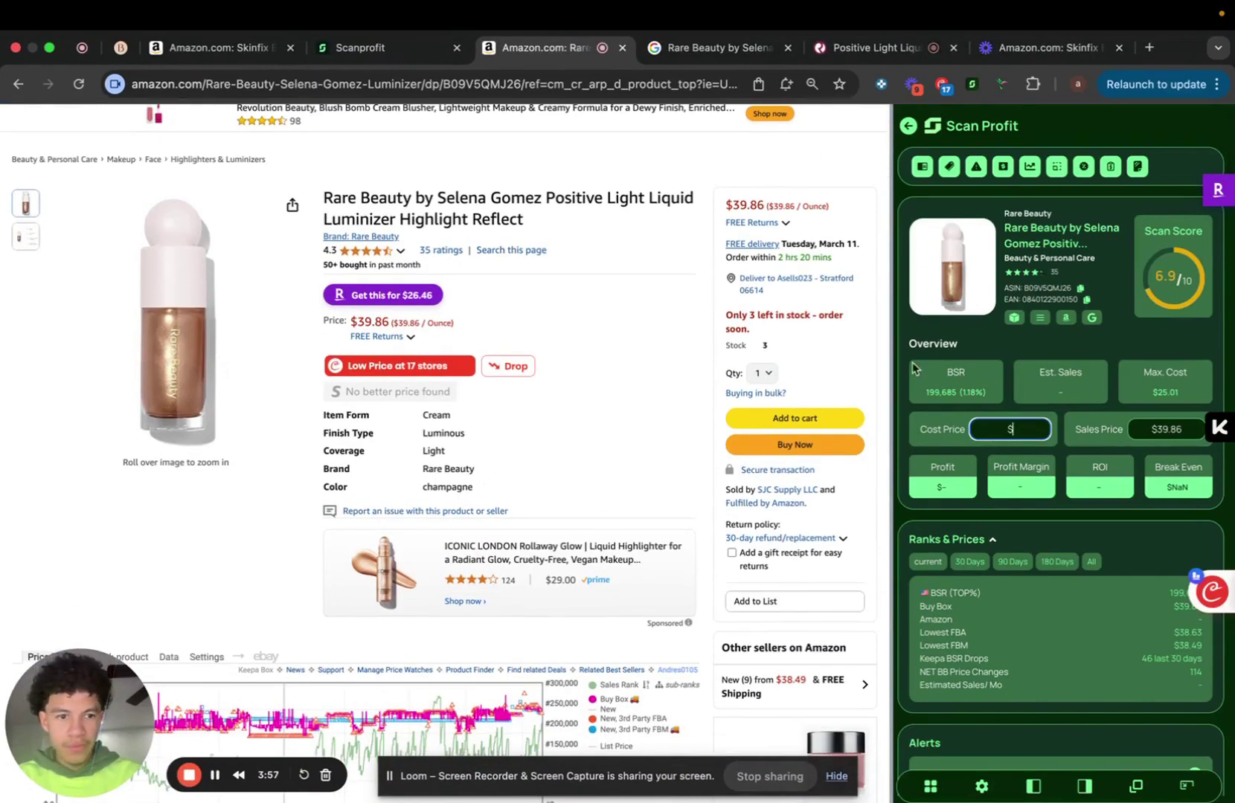
scroll(672, 511, "down", 5)
scroll(668, 514, "down", 3)
scroll(666, 515, "down", 5)
scroll(666, 517, "down", 3)
scroll(666, 517, "down", 10)
scroll(664, 519, "down", 2)
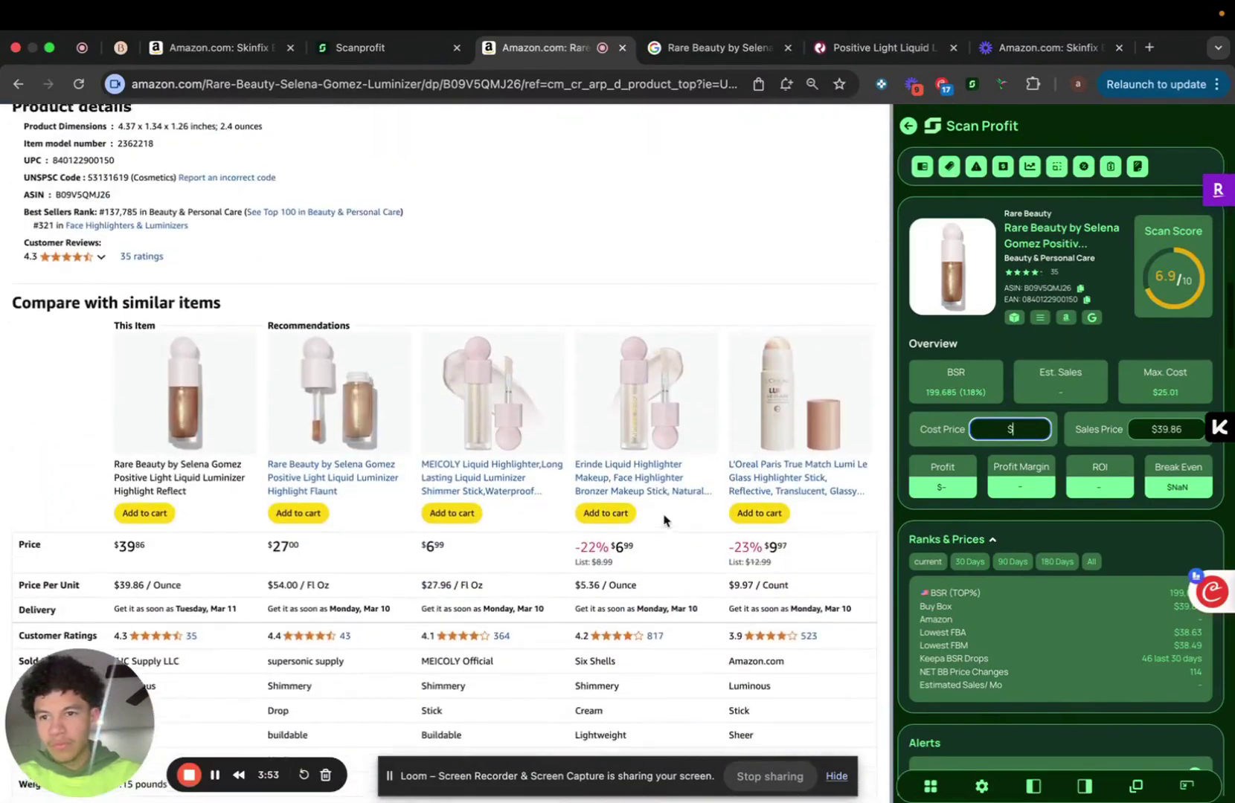
scroll(656, 526, "up", 1)
scroll(408, 392, "up", 1)
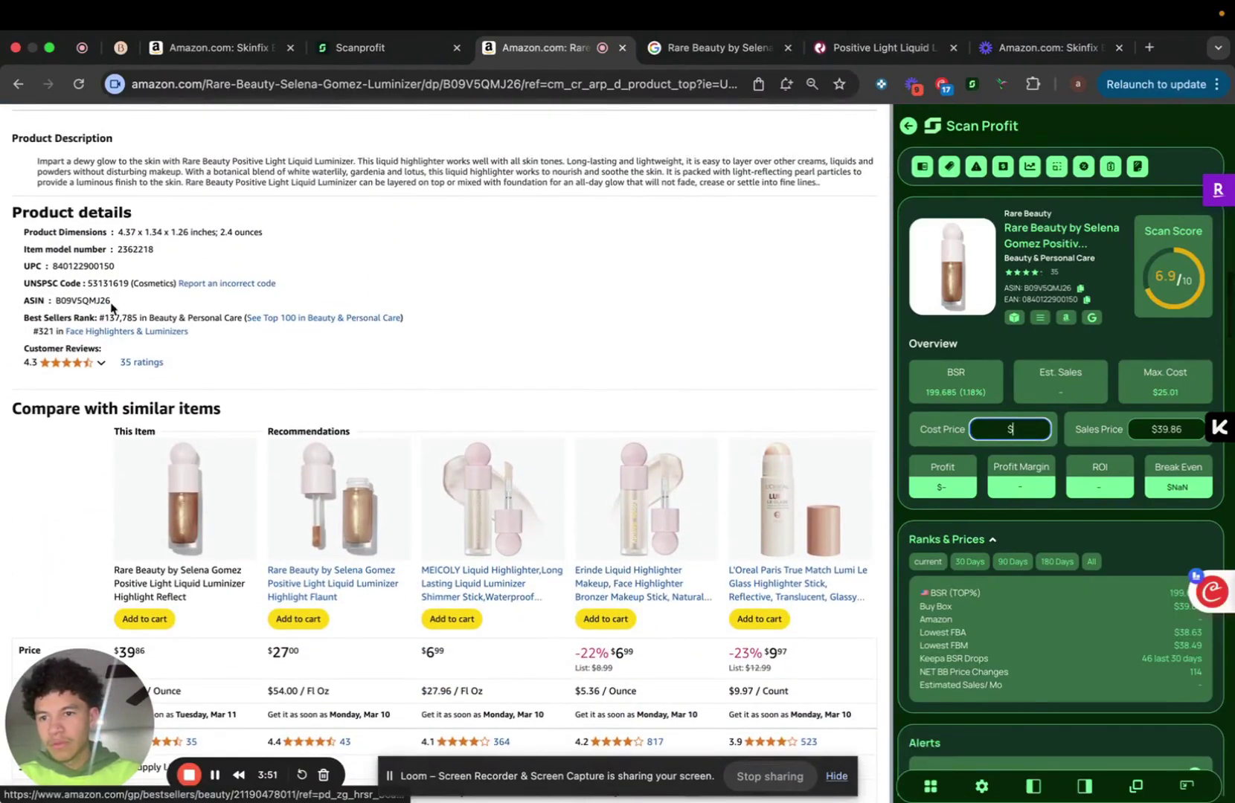
scroll(169, 281, "down", 1)
scroll(169, 281, "down", 5)
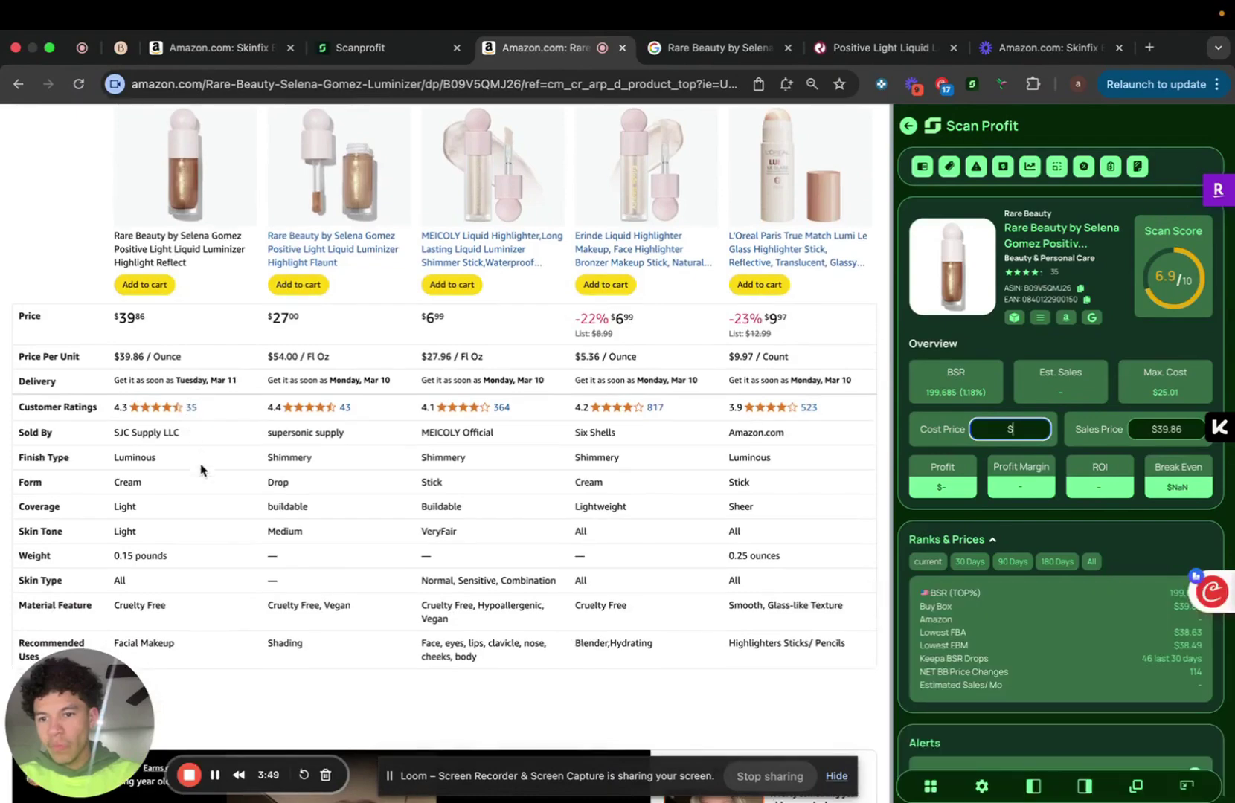
scroll(199, 566, "down", 1)
scroll(199, 566, "down", 5)
scroll(201, 570, "down", 8)
scroll(201, 569, "down", 3)
scroll(201, 569, "down", 5)
scroll(201, 569, "down", 5)
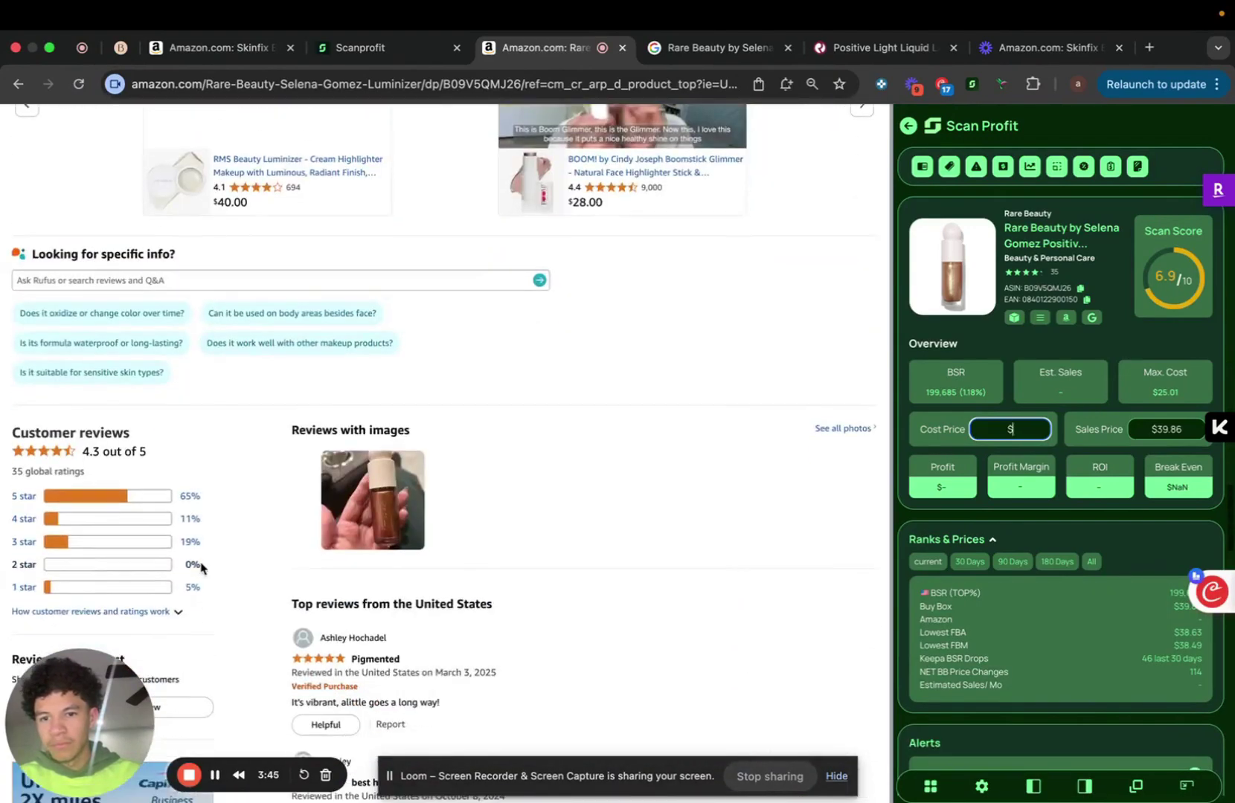
scroll(201, 569, "down", 4)
scroll(200, 569, "down", 1)
scroll(202, 566, "down", 5)
scroll(212, 531, "down", 1)
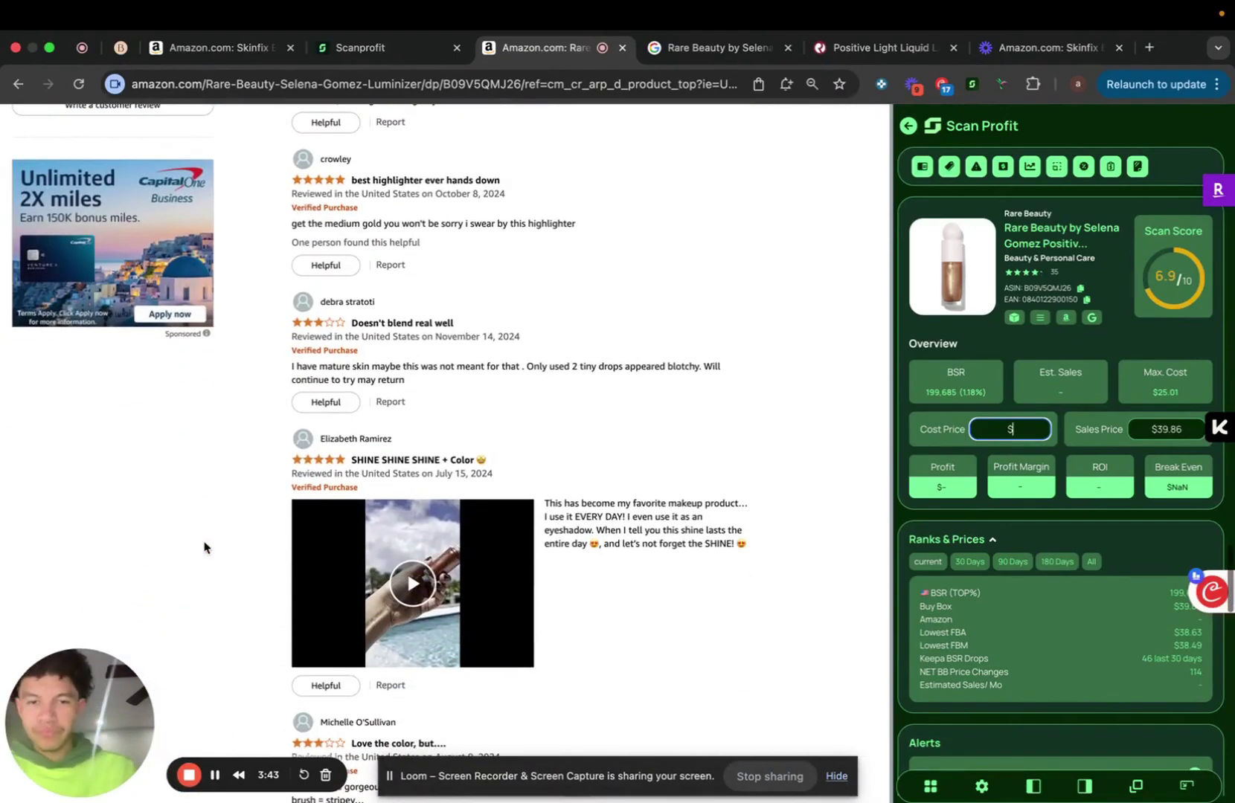
type("27")
scroll(592, 227, "up", 10)
scroll(592, 226, "up", 20)
scroll(592, 226, "up", 5)
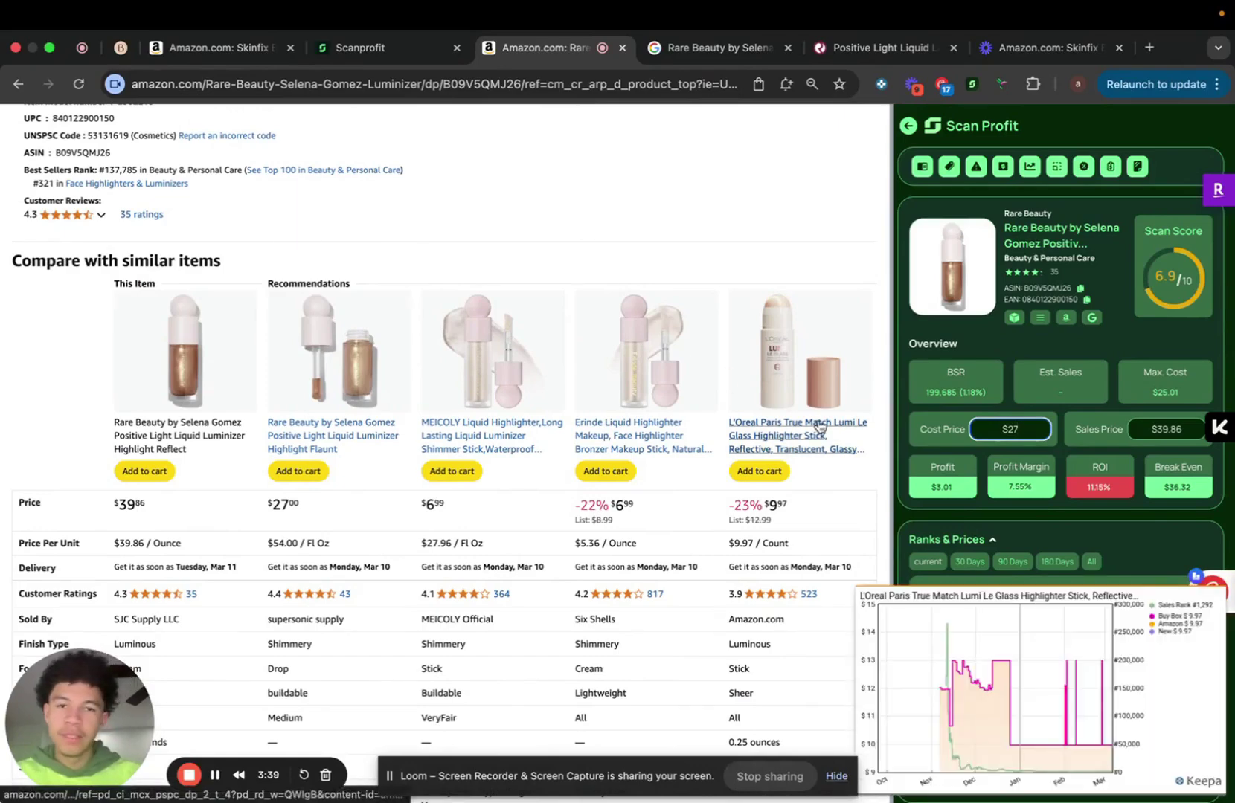
scroll(718, 433, "up", 5)
scroll(718, 434, "up", 5)
scroll(656, 350, "up", 5)
scroll(508, 179, "up", 5)
scroll(508, 179, "up", 1)
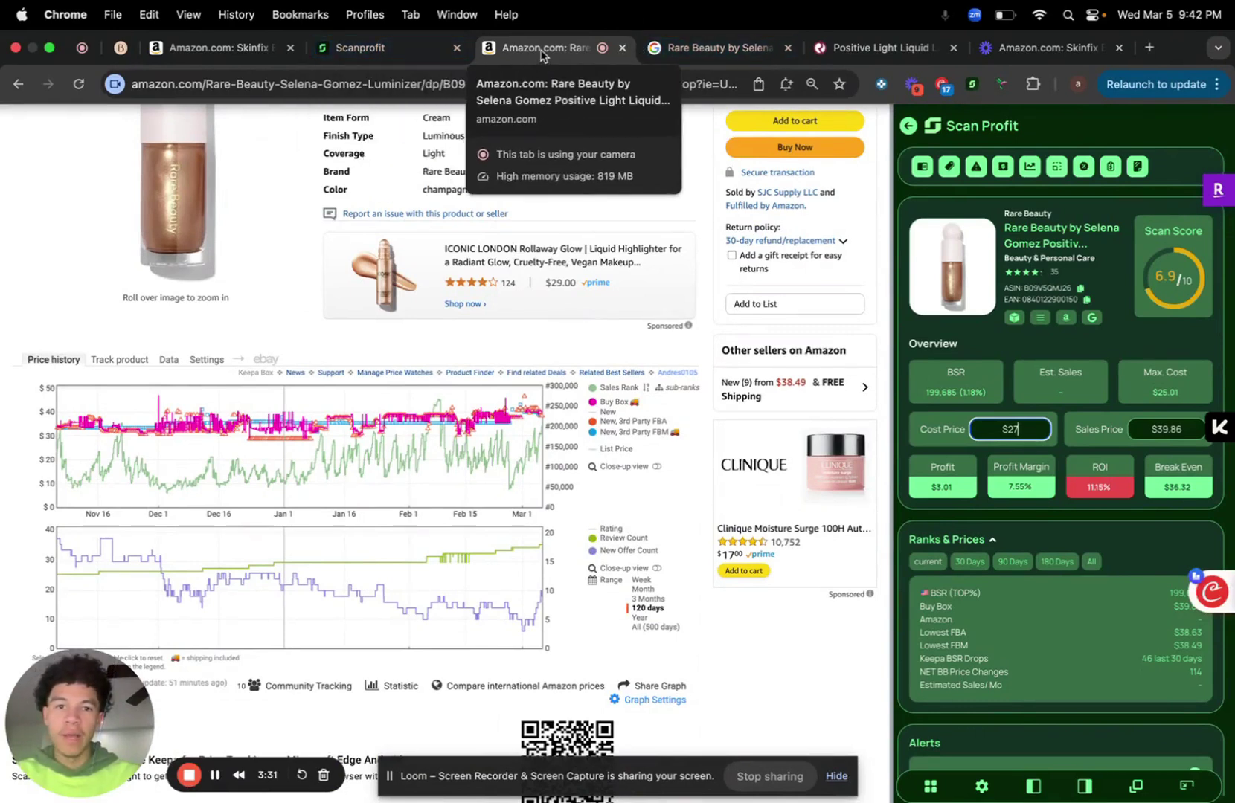
Move the Amazon luminizer tab to the first tab position.
left_click_drag(542, 55, 209, 55)
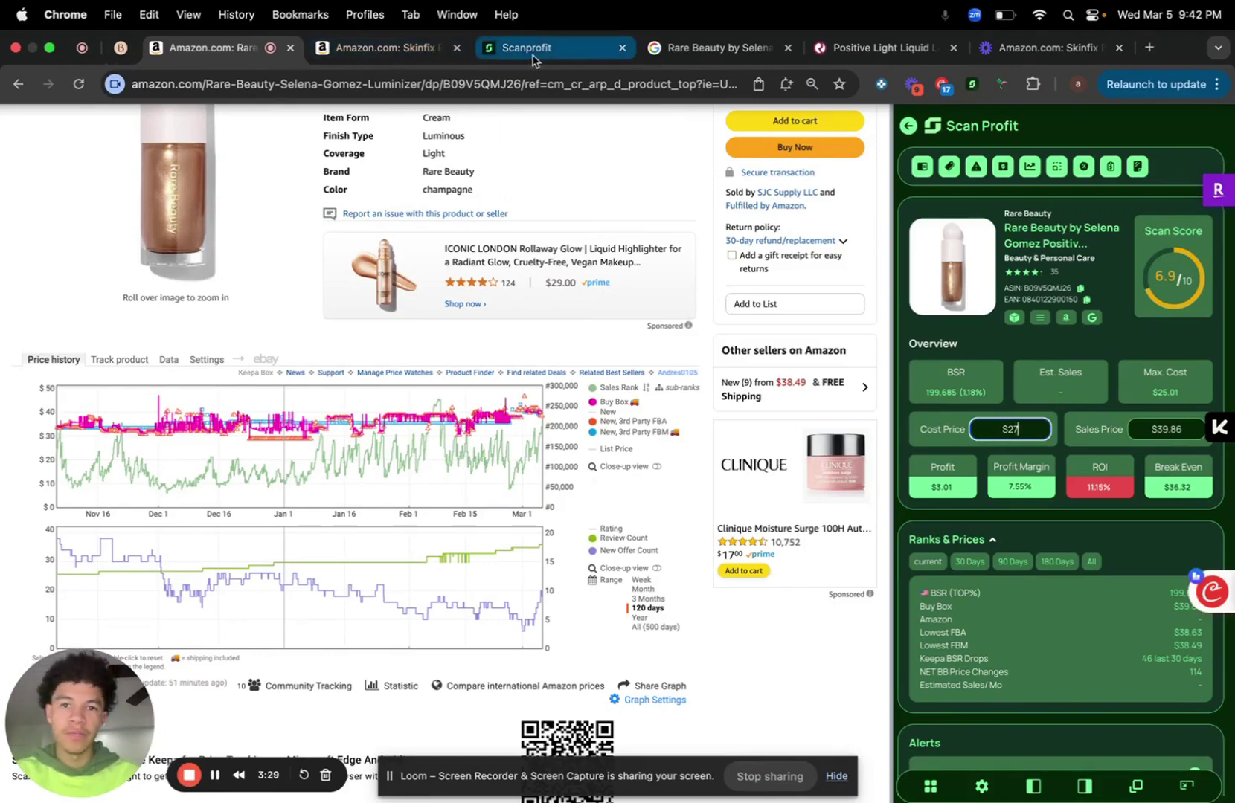
Switch to the Scanprofit Storefront Stalking tracker tab.
left_click(580, 59)
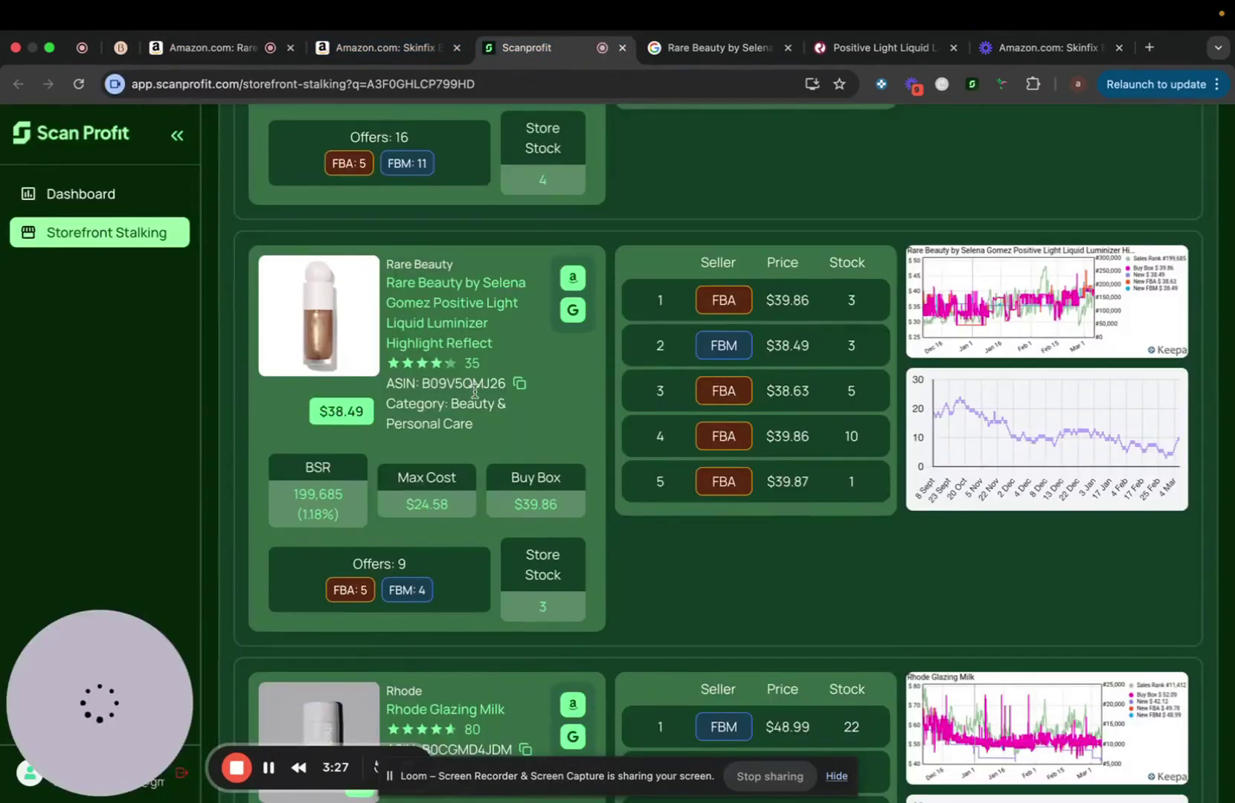
scroll(474, 391, "down", 5)
scroll(475, 396, "up", 2)
scroll(474, 396, "down", 2)
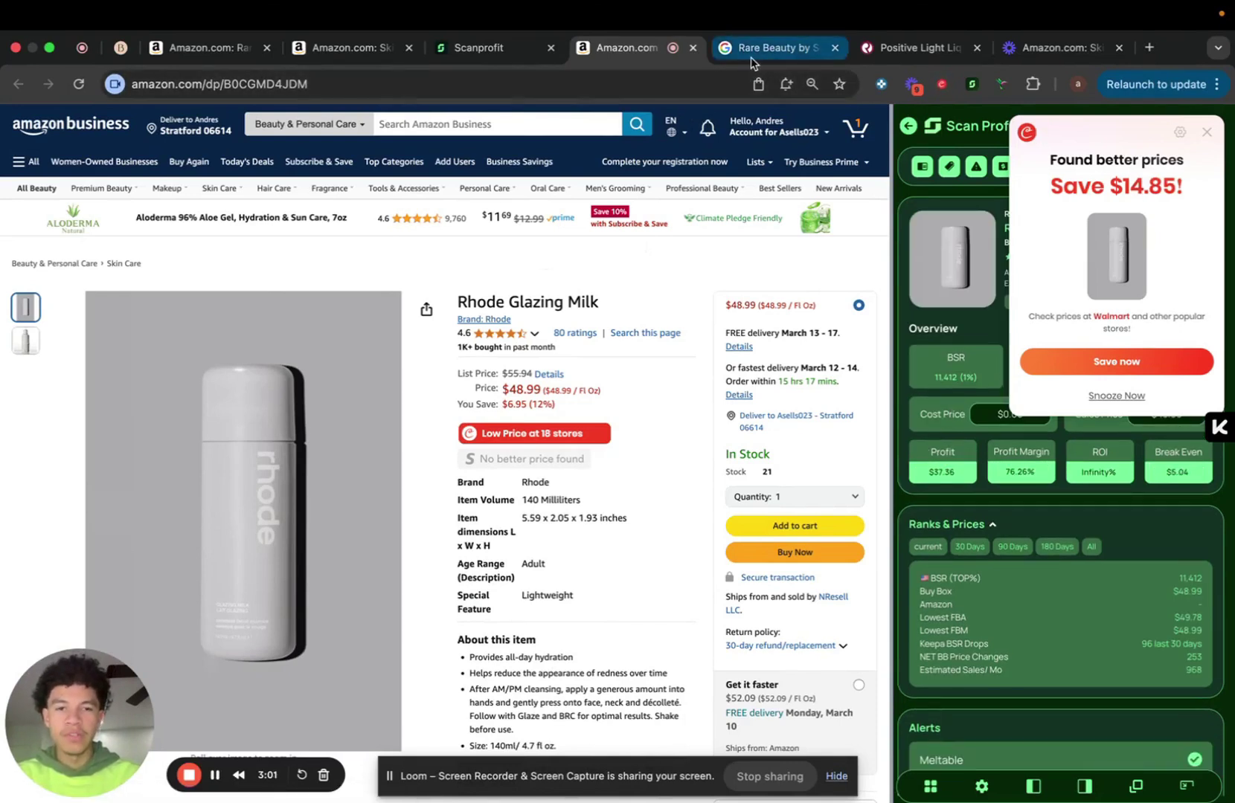
Snooze the better-prices suggestion and zoom the Keepa price history to Mar 2–Mar 5.
left_click(1122, 398)
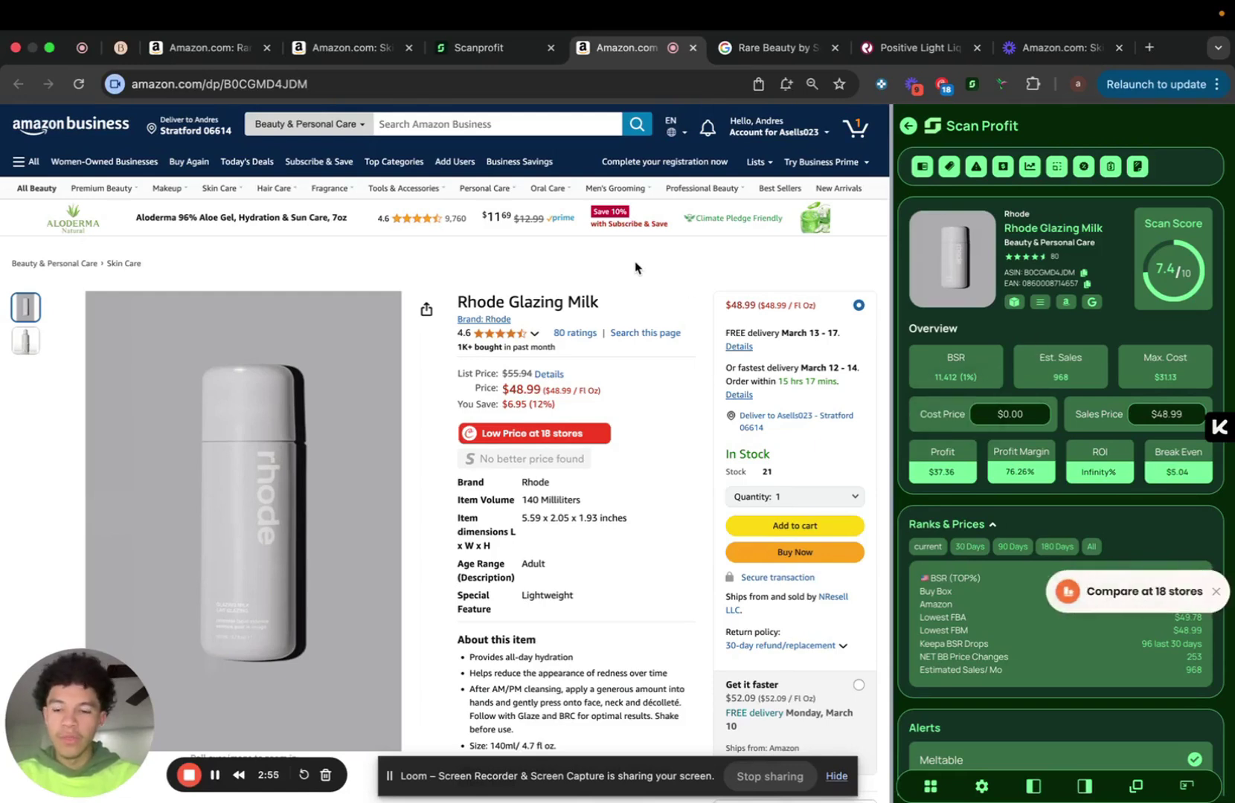
scroll(789, 468, "down", 3)
scroll(739, 589, "down", 2)
scroll(675, 571, "down", 1)
scroll(675, 570, "down", 1)
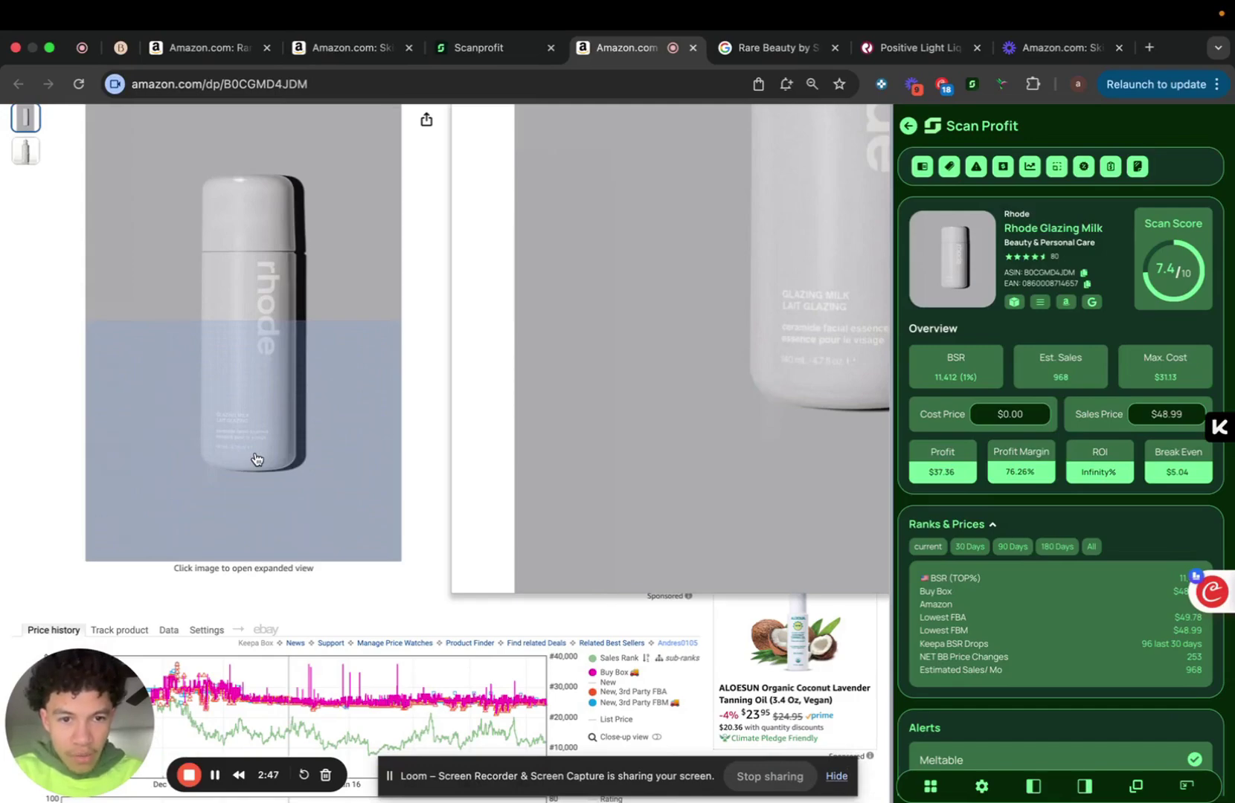
scroll(615, 324, "up", 3)
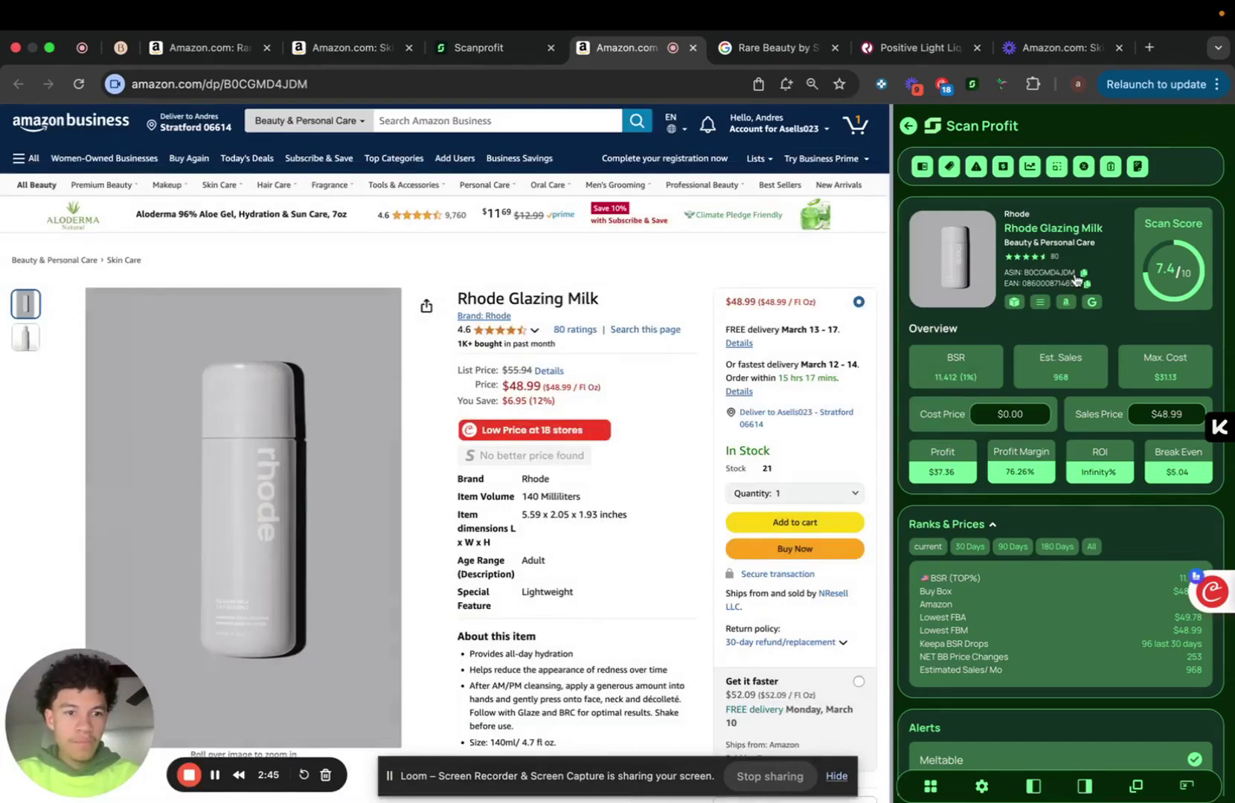
scroll(644, 498, "down", 10)
scroll(656, 415, "down", 1)
scroll(665, 348, "up", 2)
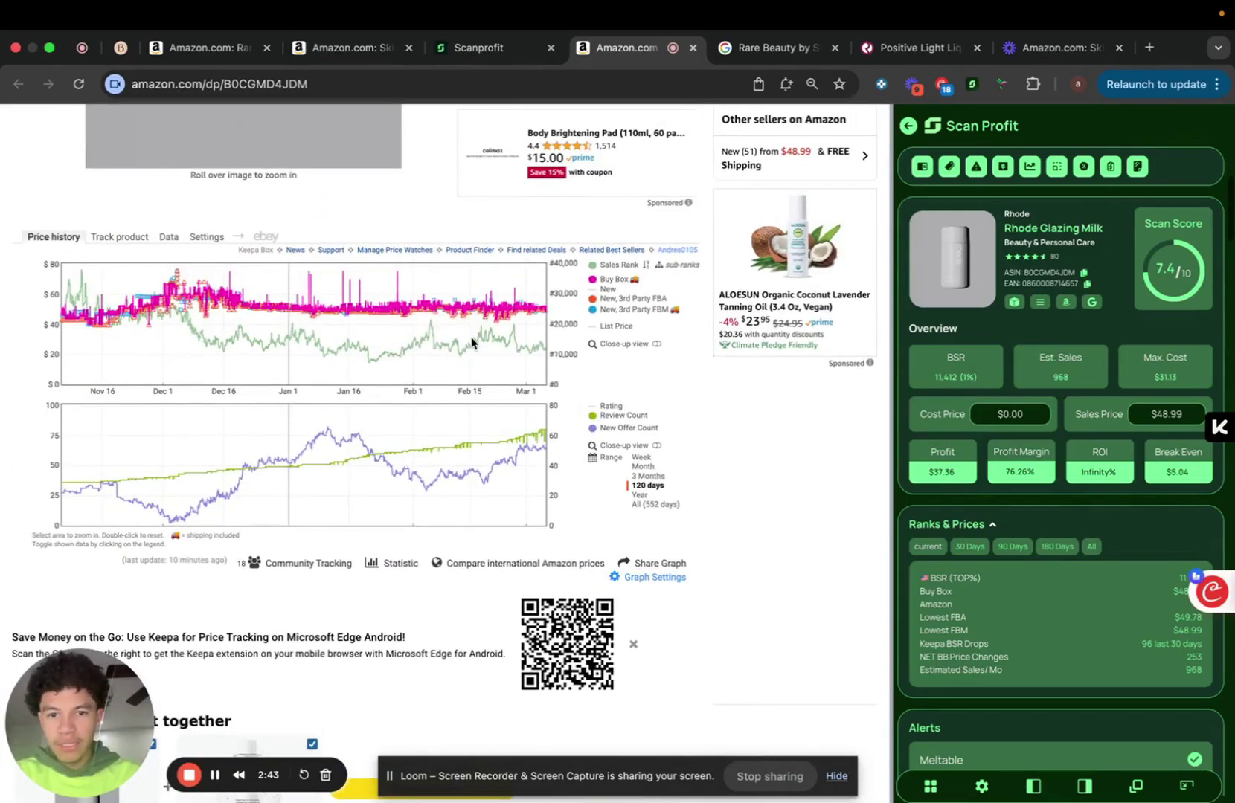
left_click_drag(463, 319, 540, 319)
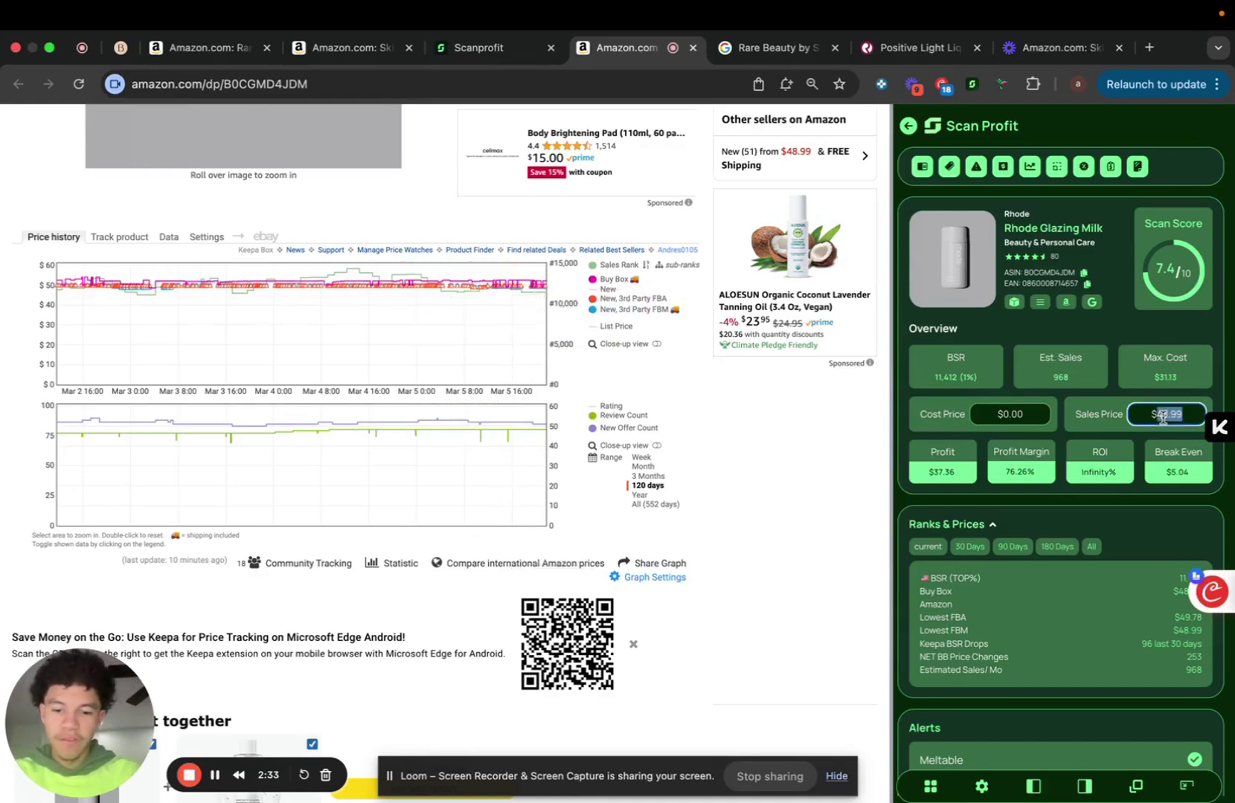
type("$50.00")
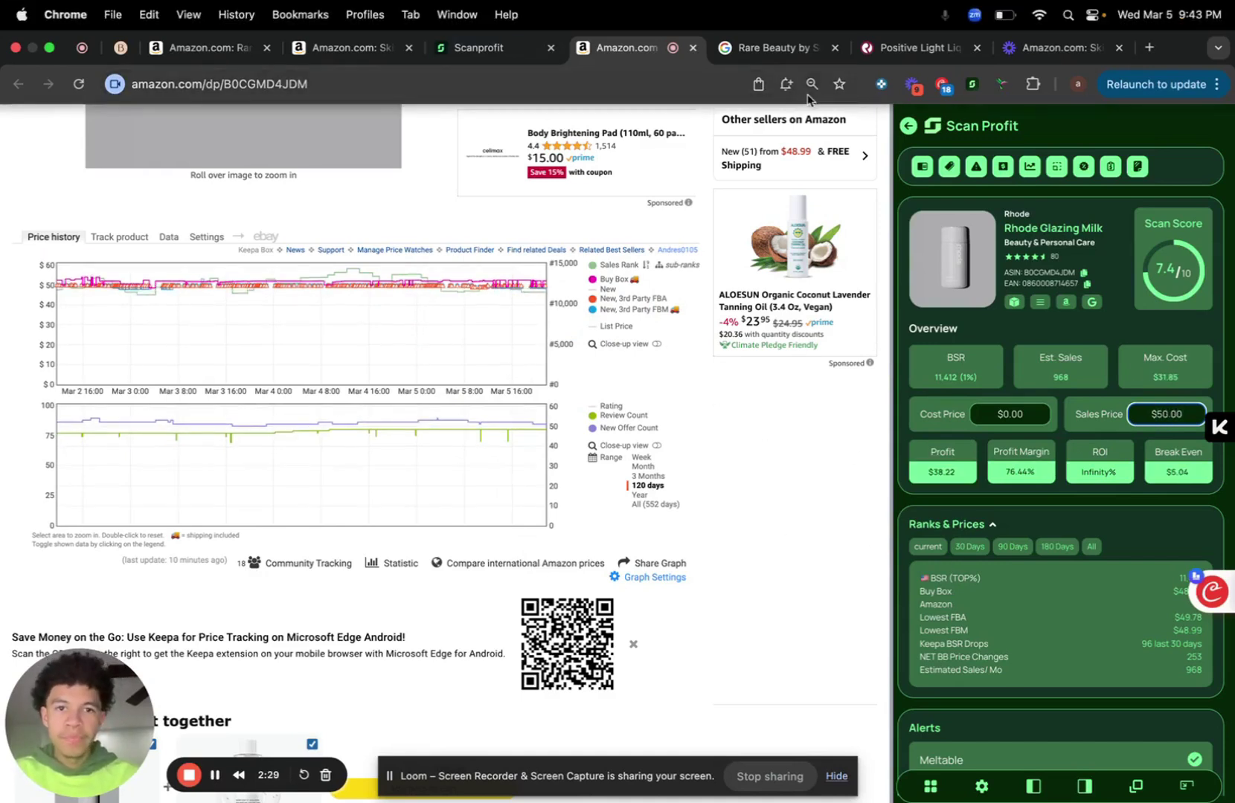
Close the Rare Beauty search tab and the Positive Light product tab.
left_click(785, 50)
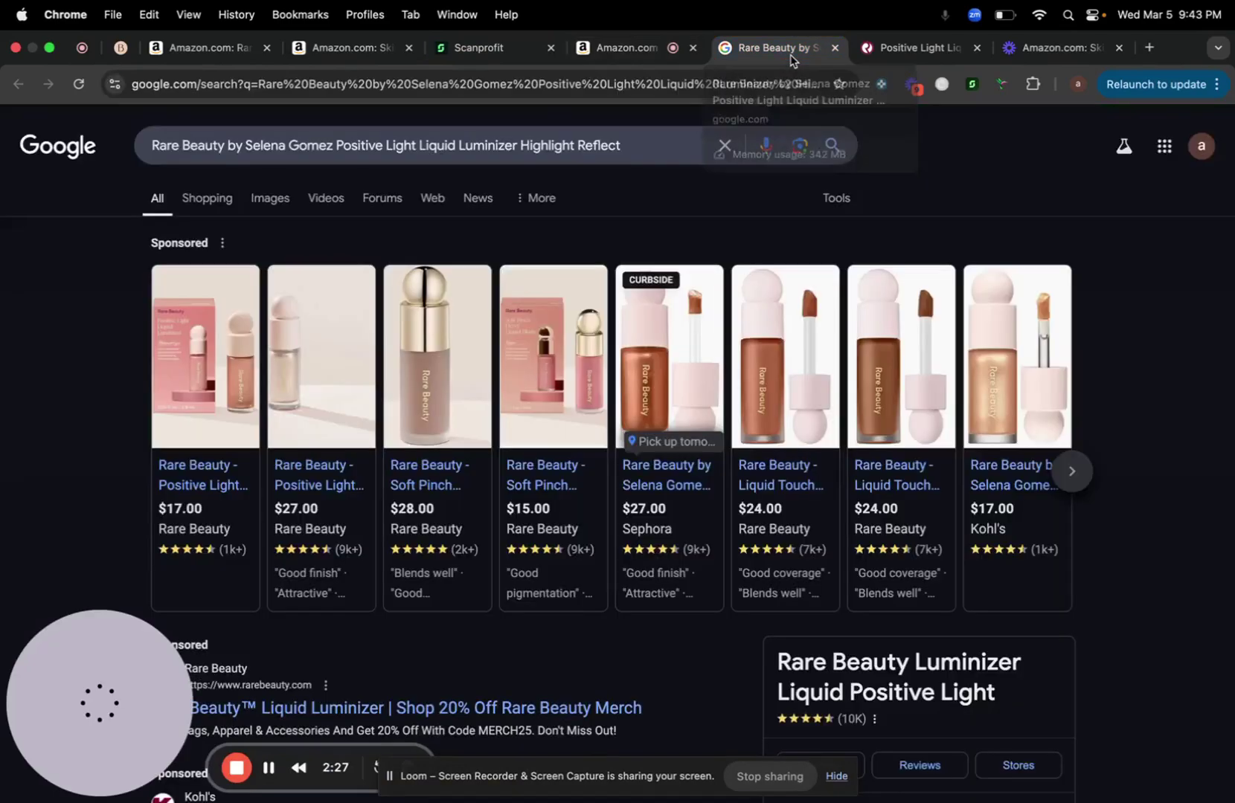
left_click(835, 49)
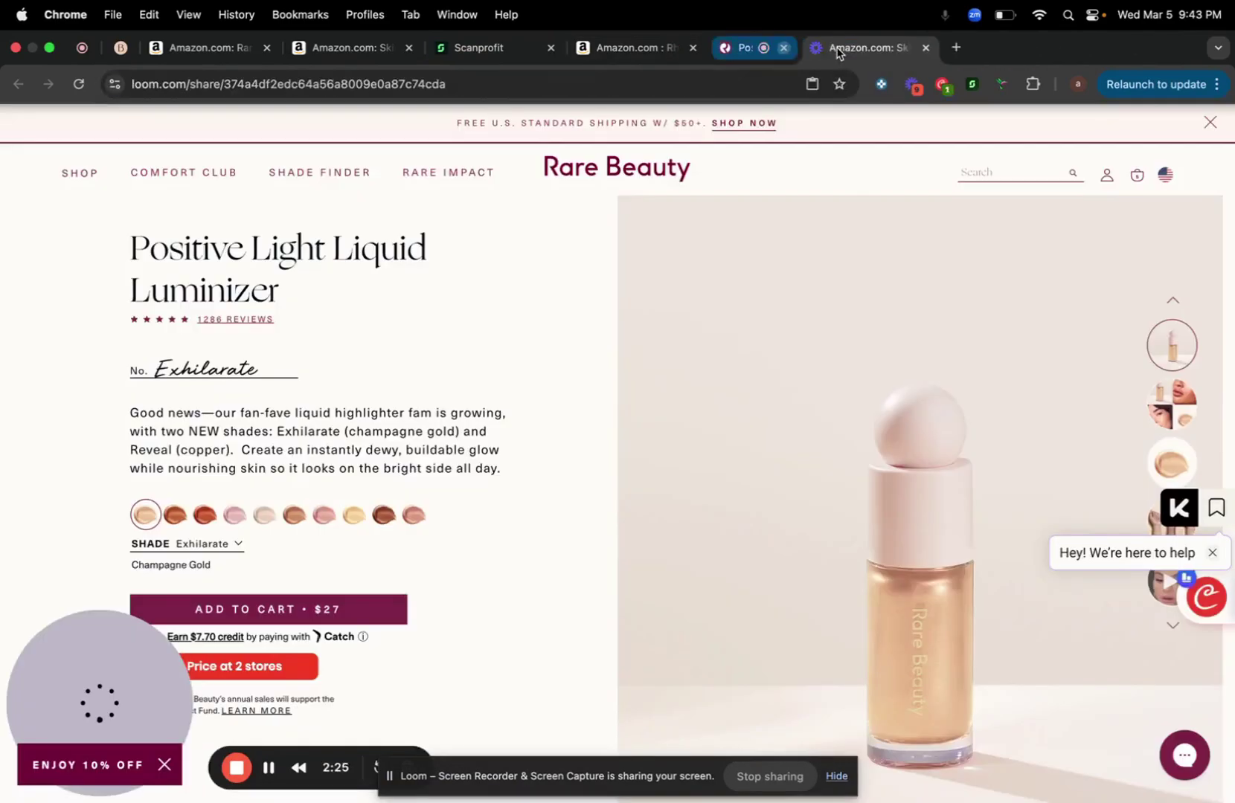
left_click(628, 47)
scroll(1058, 289, "up", 5)
scroll(1056, 303, "up", 3)
scroll(1062, 305, "up", 2)
Search Google for Rhode Glazing Milk and open its $32.00 rhodeskin.com product page.
left_click(1092, 305)
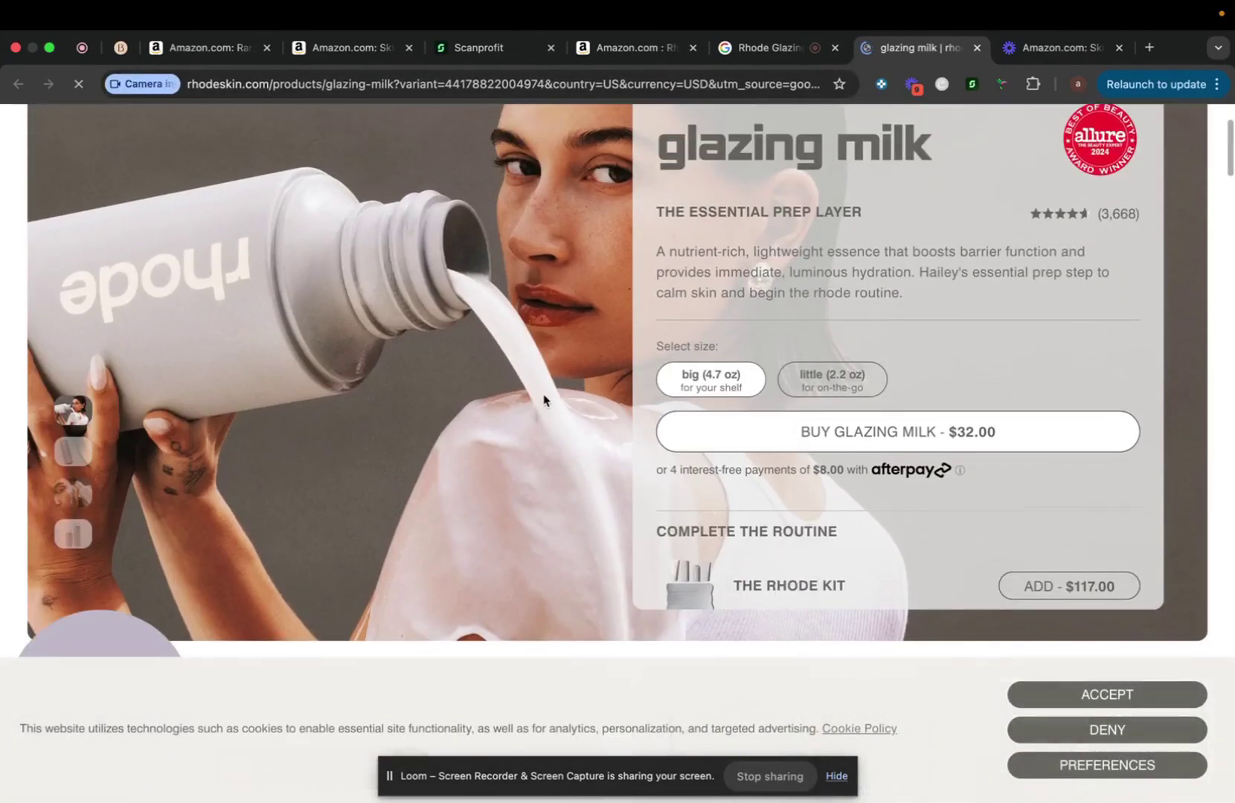
scroll(607, 511, "down", 1)
scroll(607, 512, "down", 4)
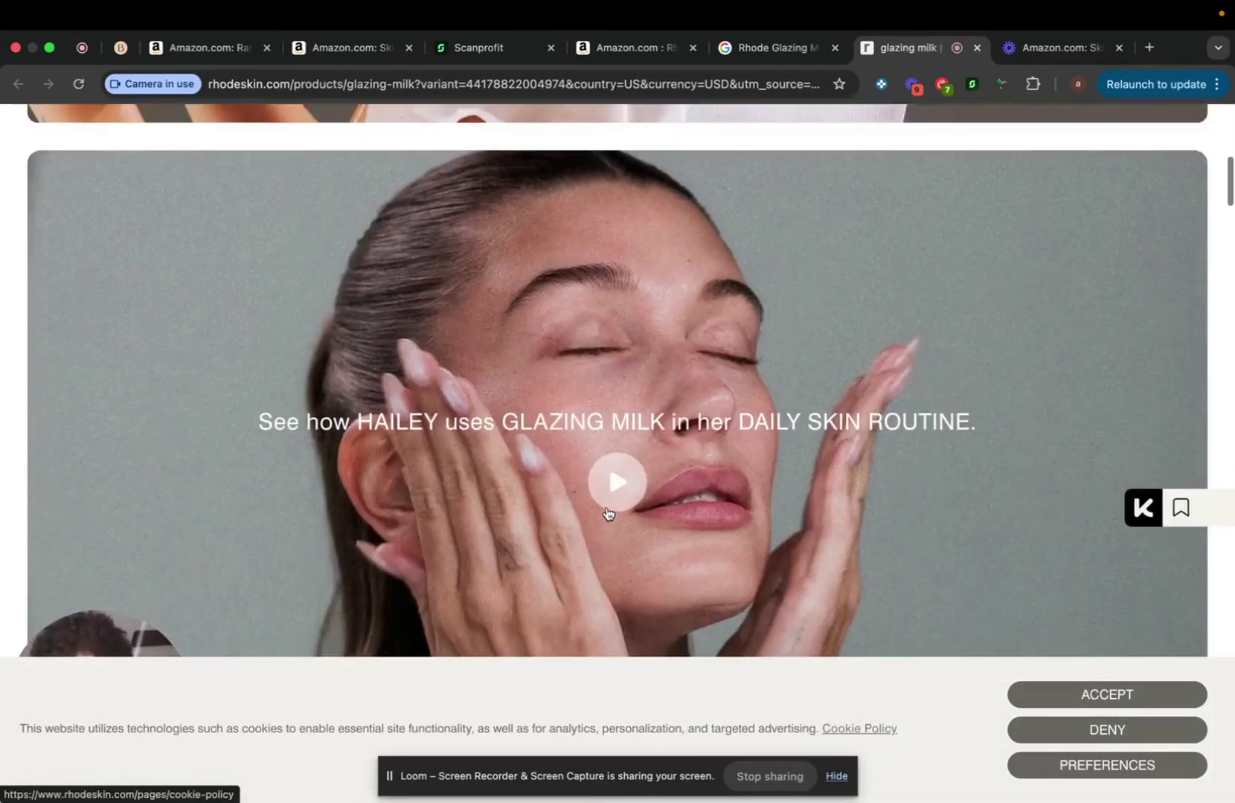
scroll(607, 511, "up", 5)
scroll(606, 508, "down", 5)
scroll(605, 508, "down", 5)
scroll(606, 509, "down", 2)
scroll(849, 498, "up", 5)
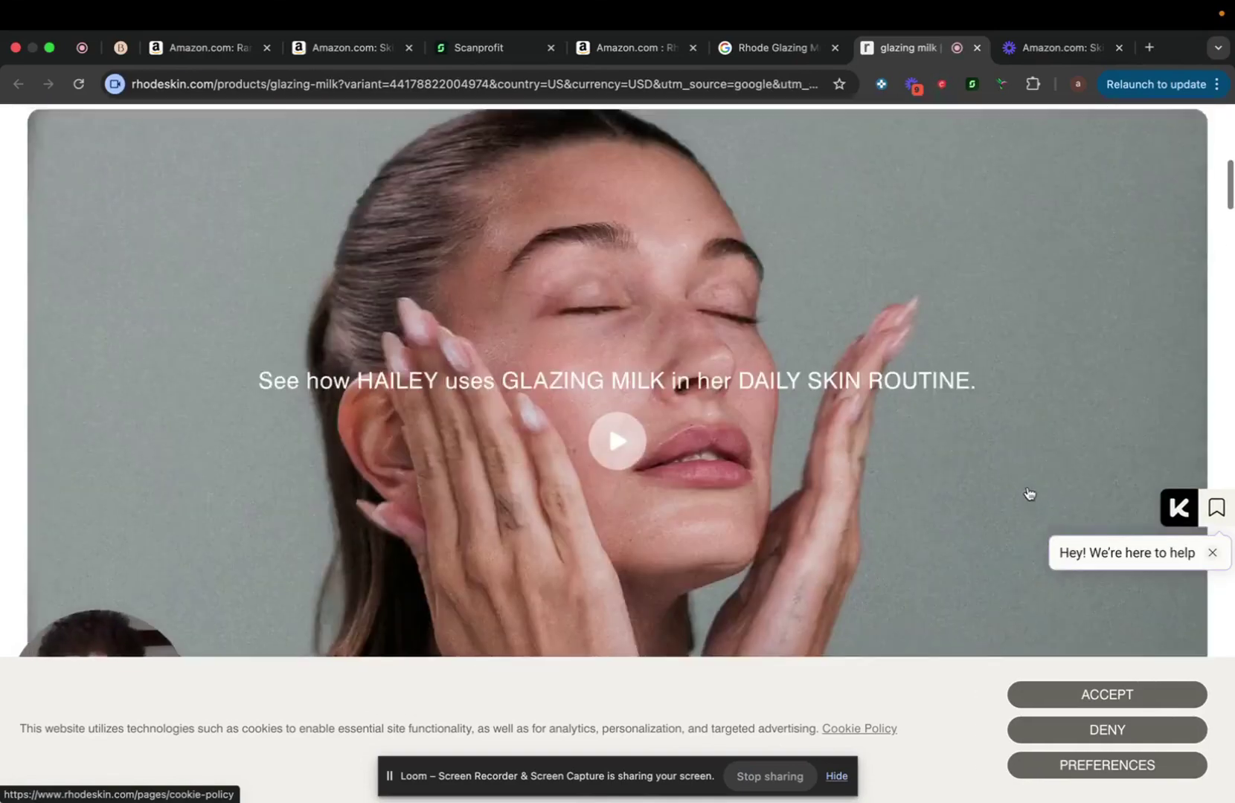
scroll(1028, 494, "up", 3)
scroll(1027, 493, "up", 5)
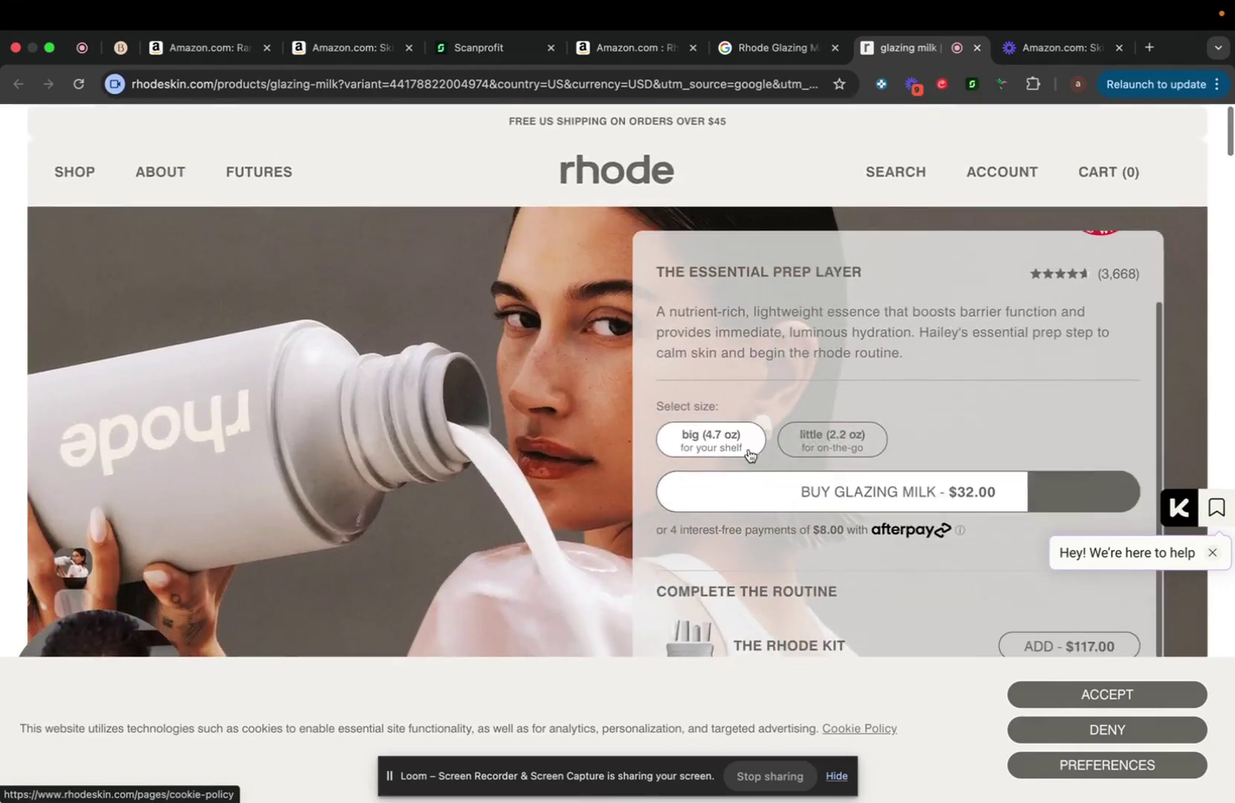
scroll(776, 449, "down", 2)
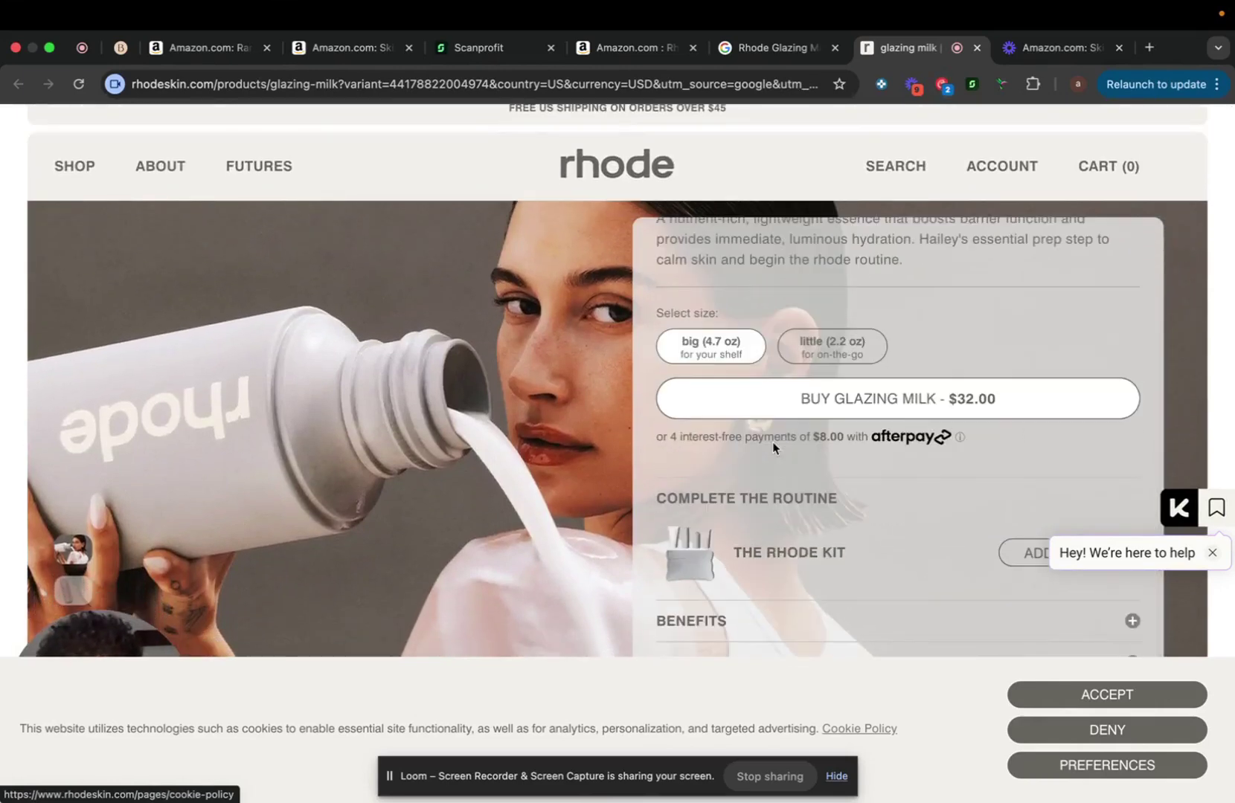
left_click(764, 45)
left_click(632, 48)
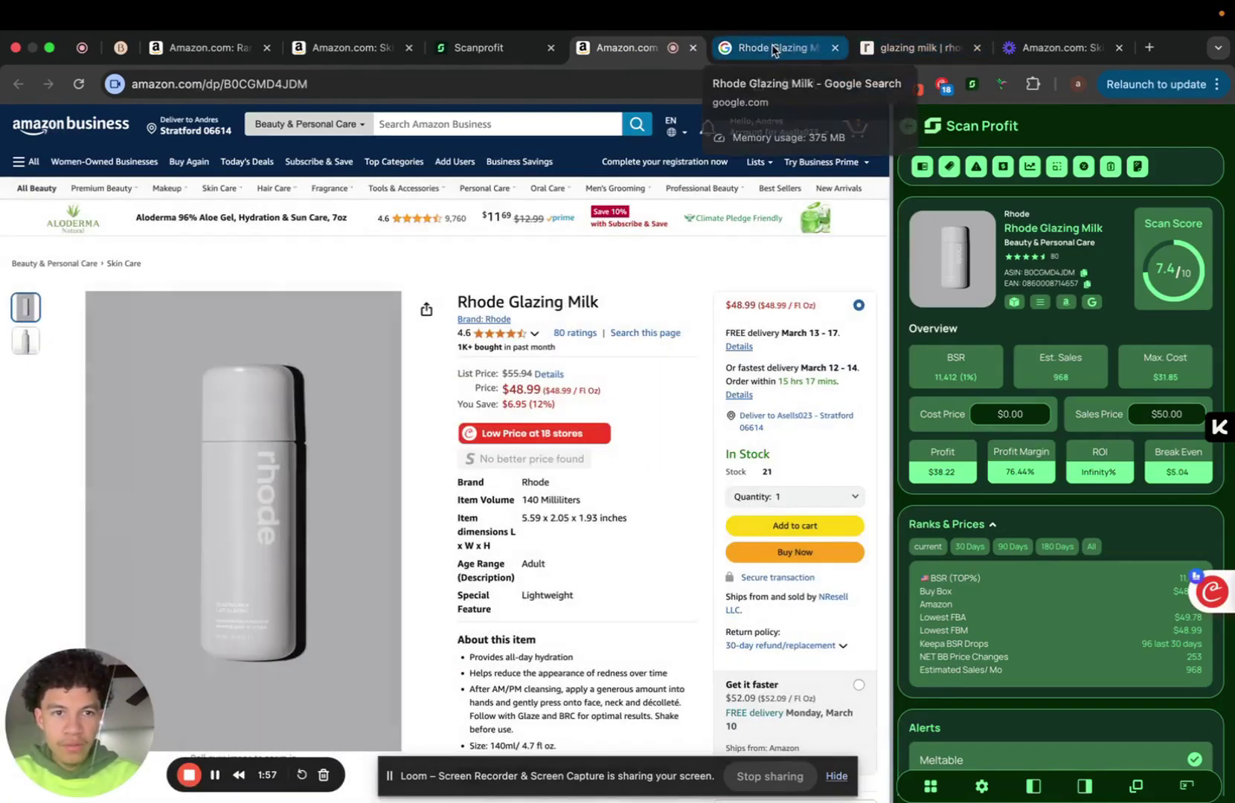
left_click(902, 48)
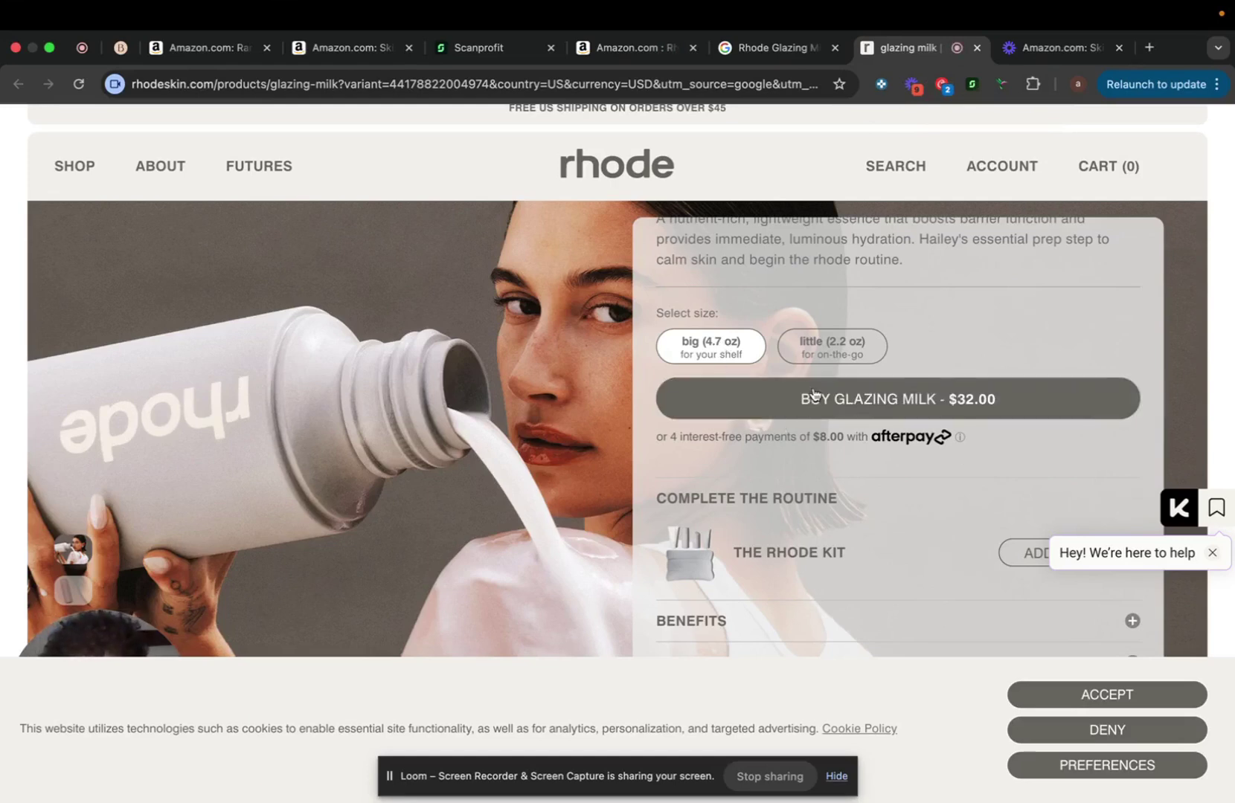
Add two big Glazing Milk bottles ($64.00) to the cart, deny cookies, and check out.
left_click(814, 397)
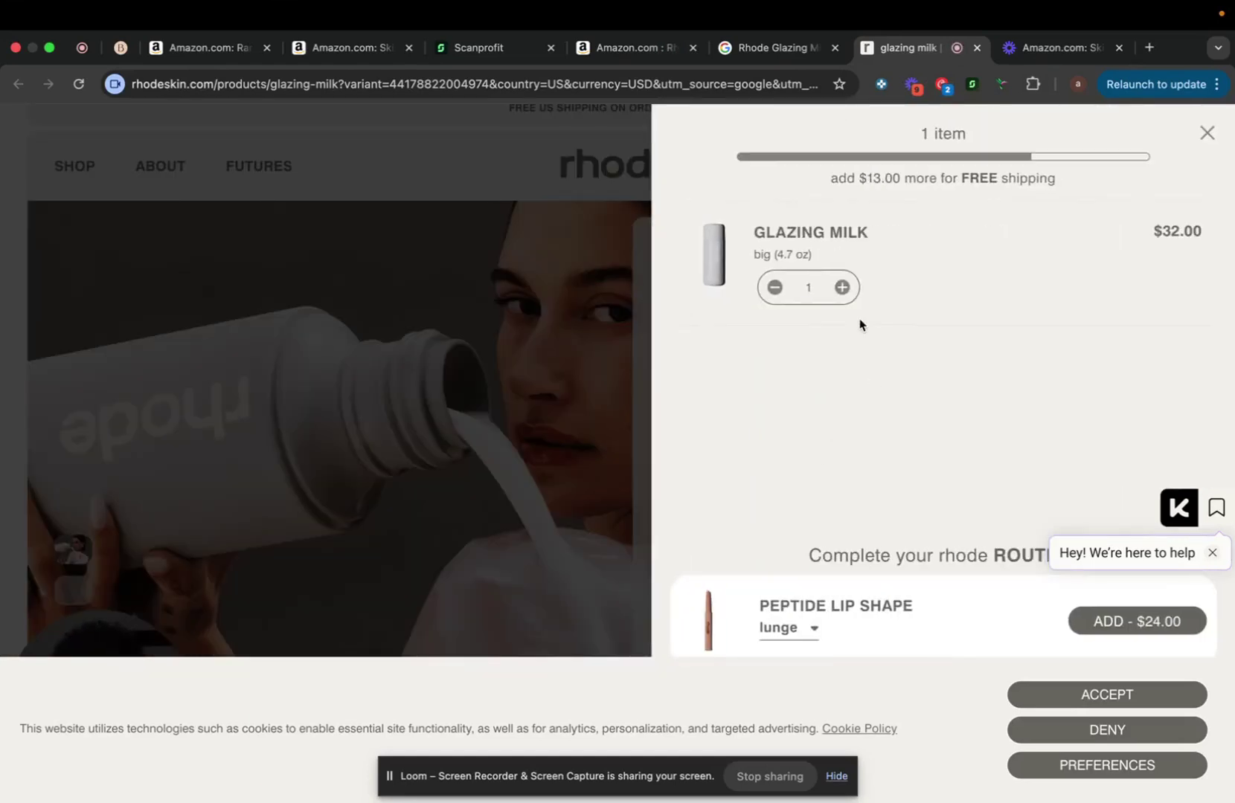
left_click(843, 288)
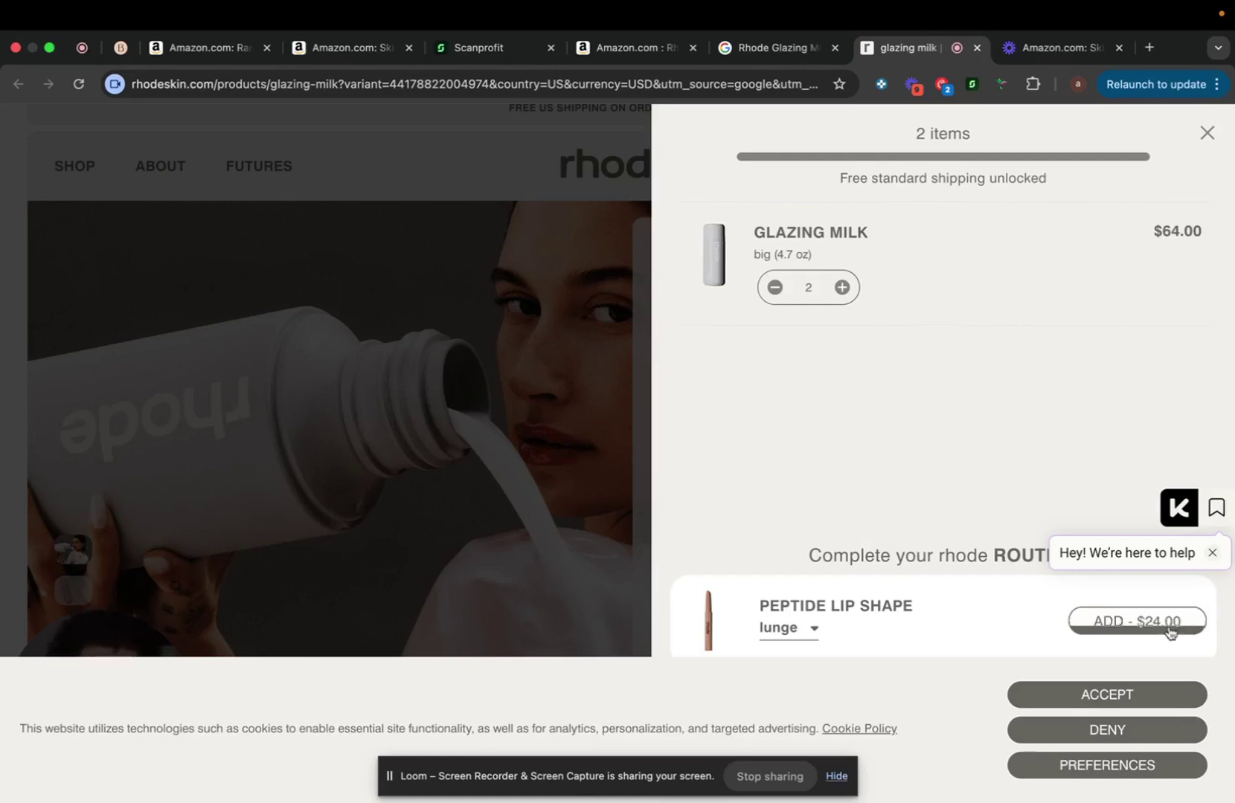
left_click(1156, 734)
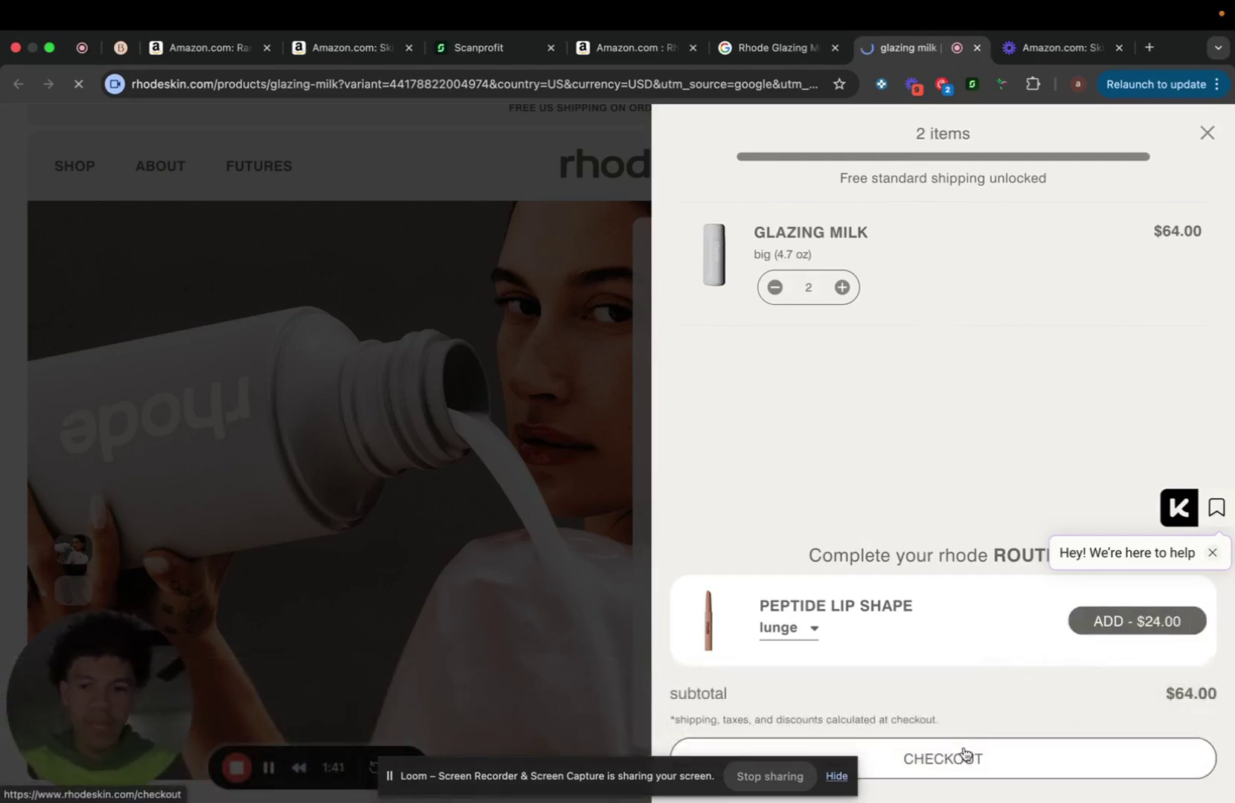
left_click(963, 755)
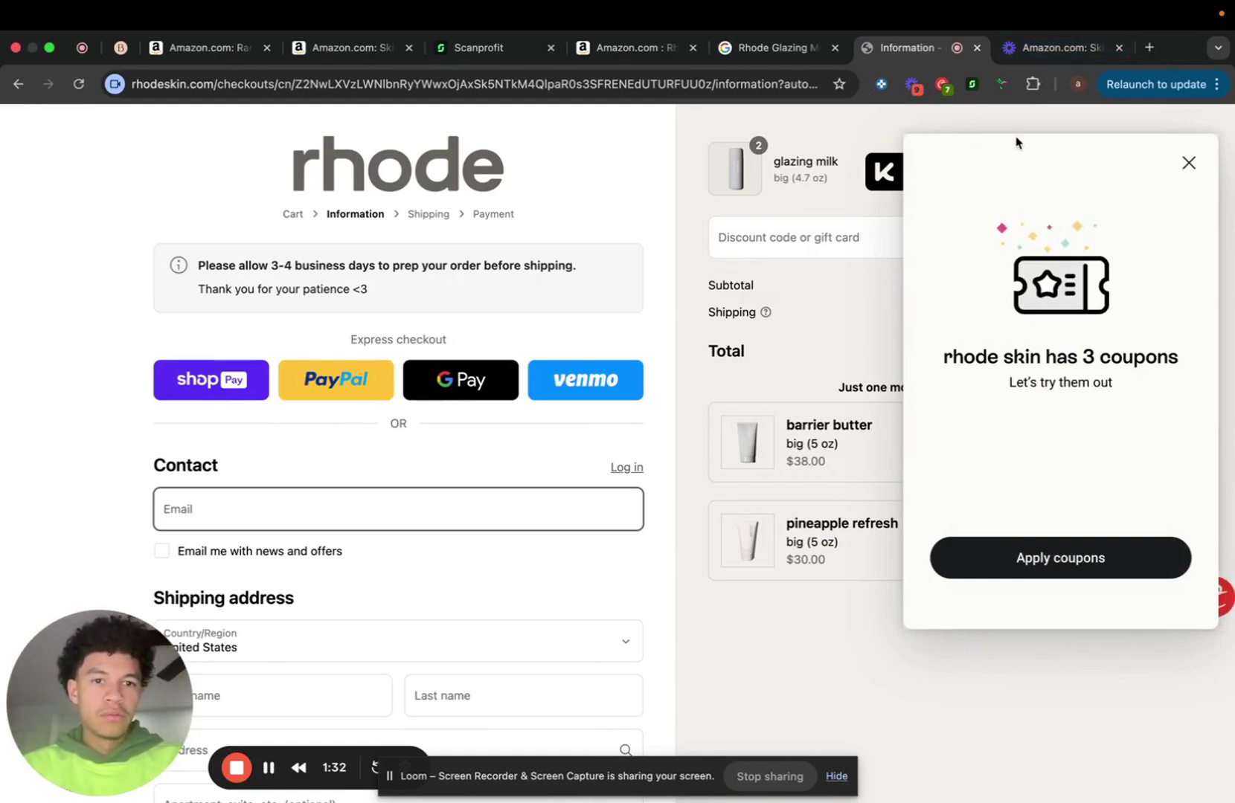
Apply the best code with the Coupert extension, bringing the total to $31.86.
left_click(942, 84)
left_click(812, 383)
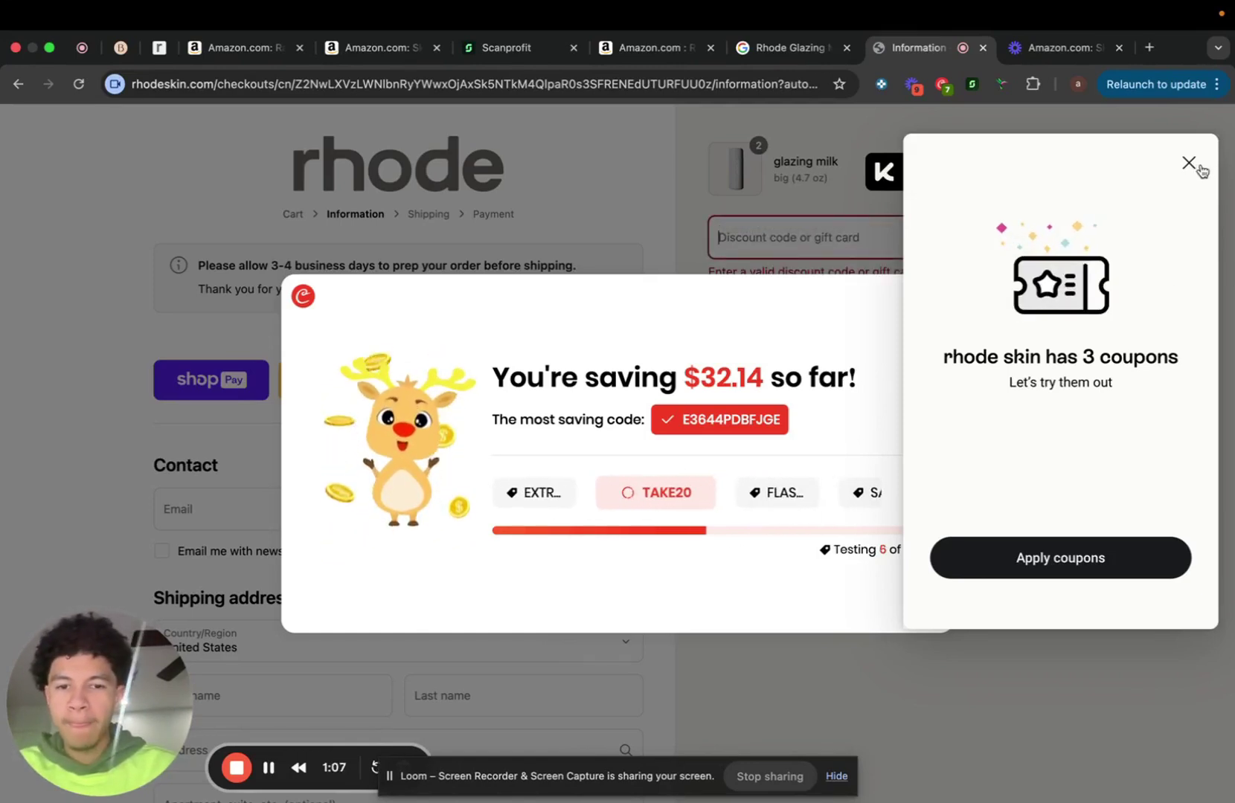
left_click(1193, 166)
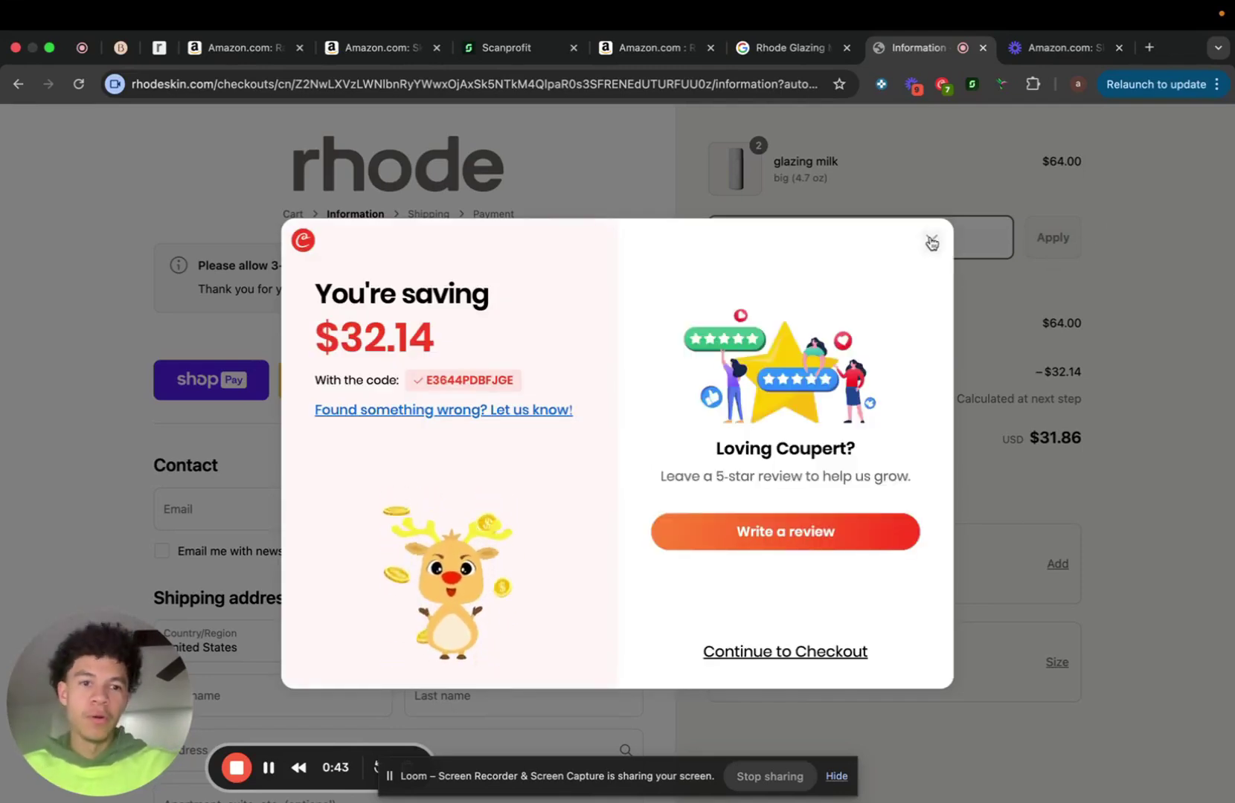
left_click(929, 239)
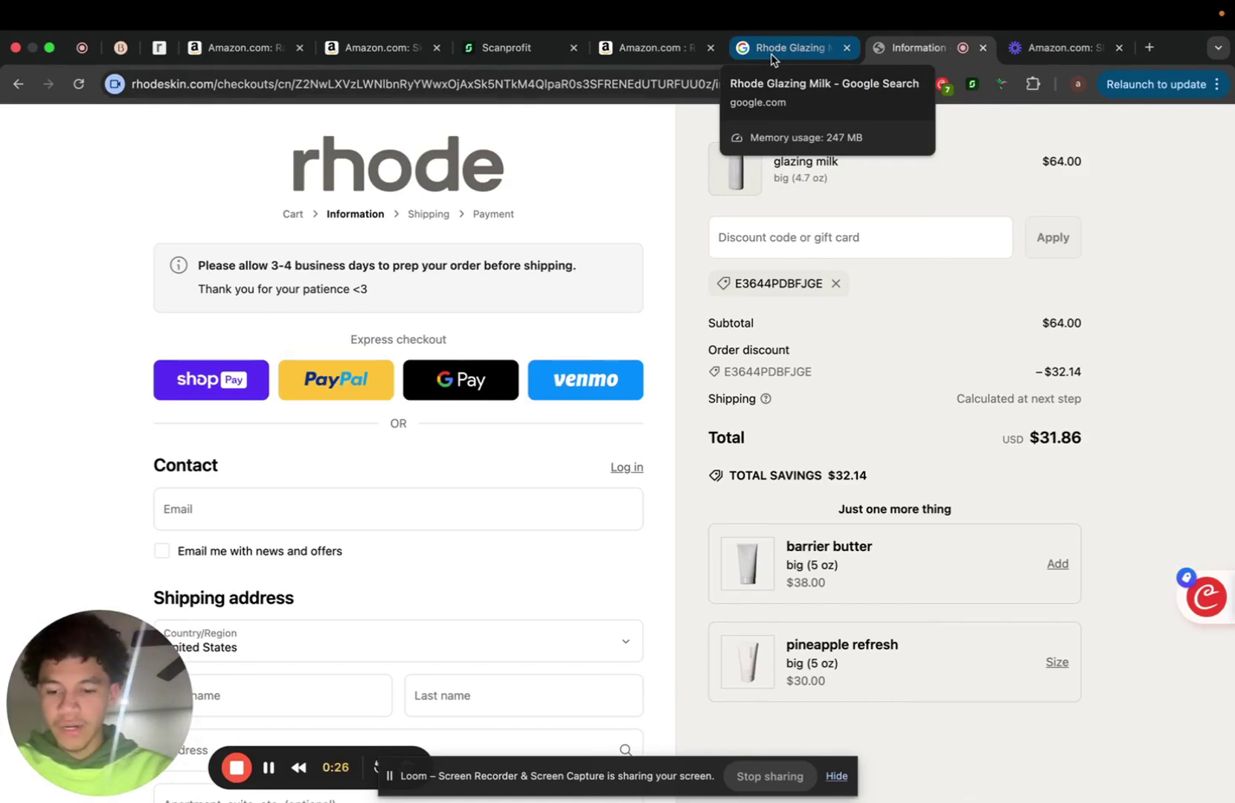
Enter 15.93 as Rhode Glazing Milk's cost price in the Scan Profit panel.
left_click(627, 51)
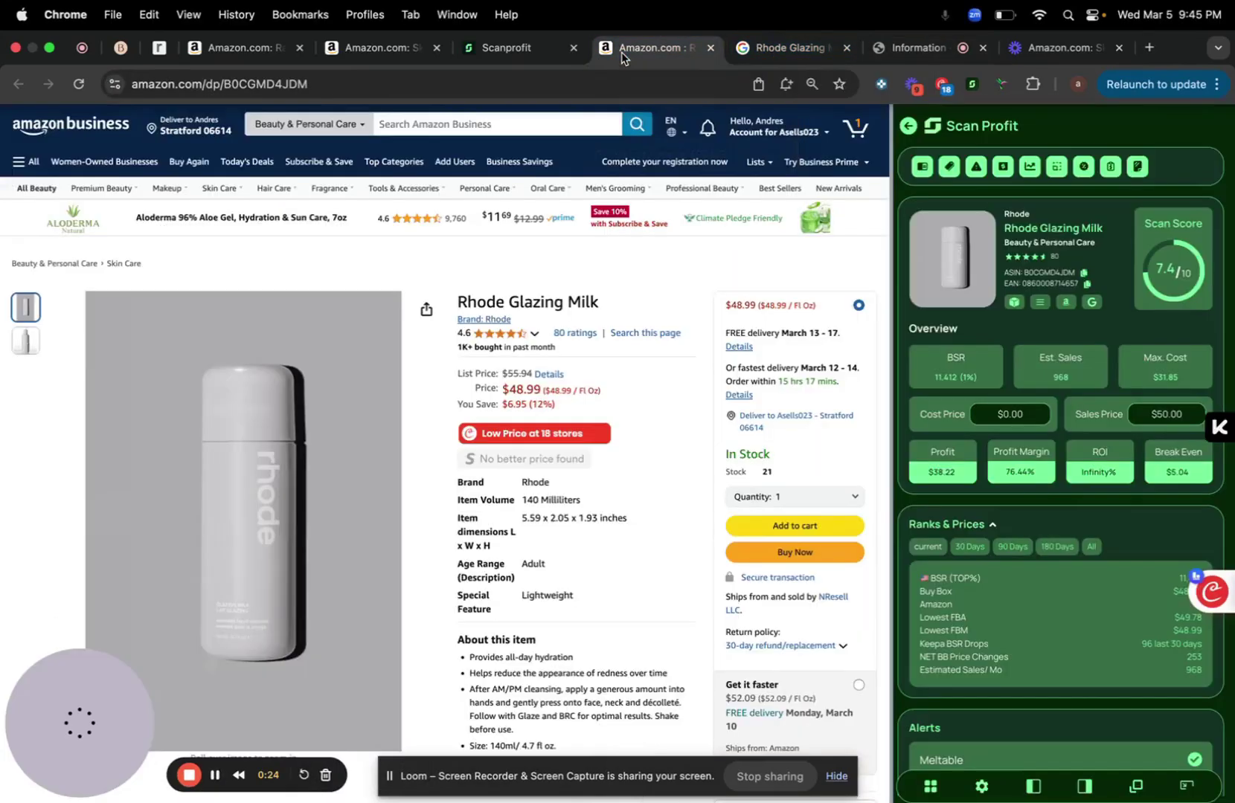
left_click(1032, 414)
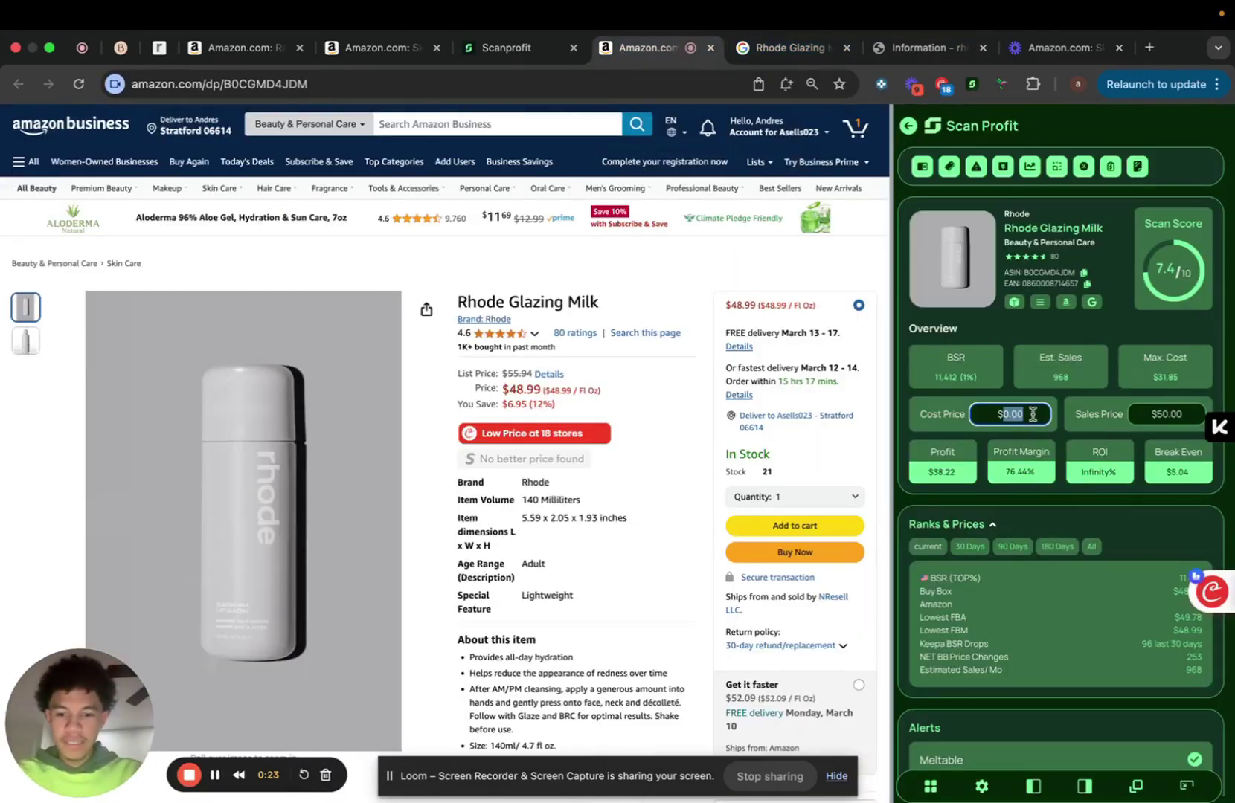
type("$1593")
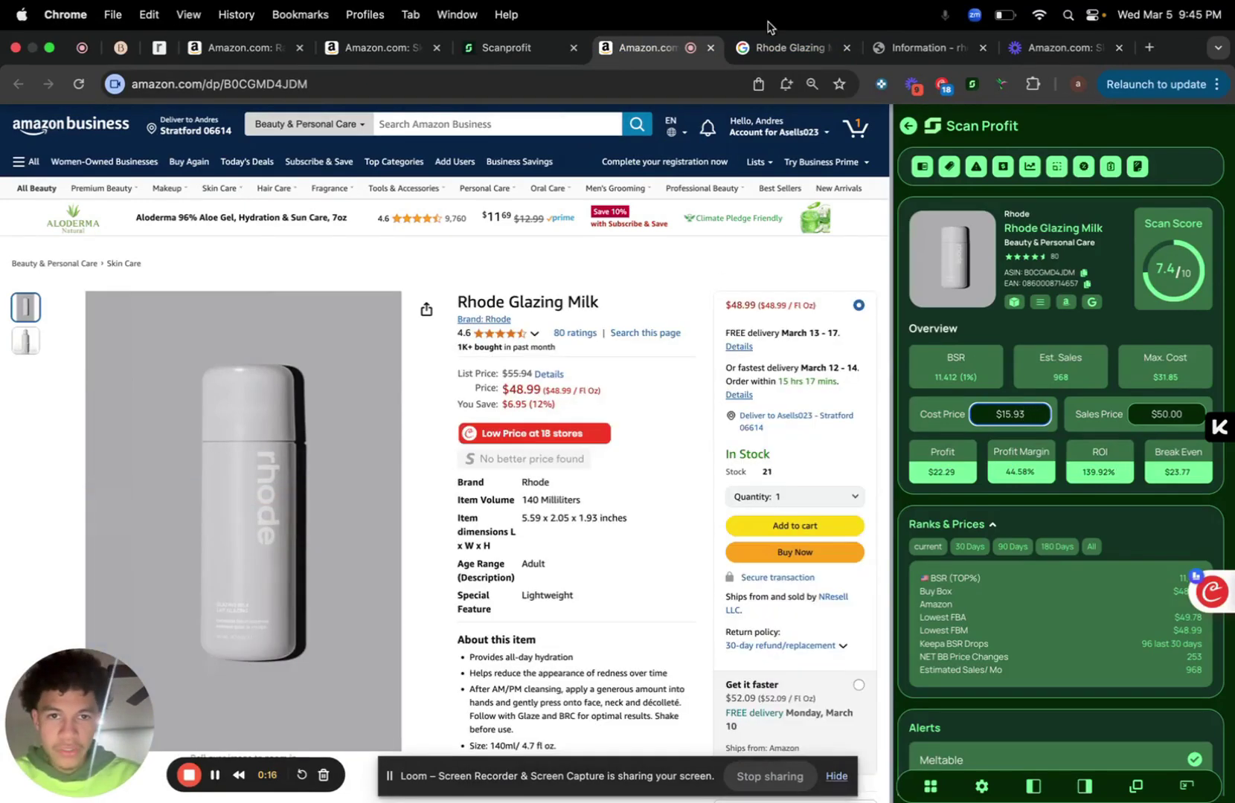
left_click(781, 48)
left_click(651, 48)
mouse_move(243, 521)
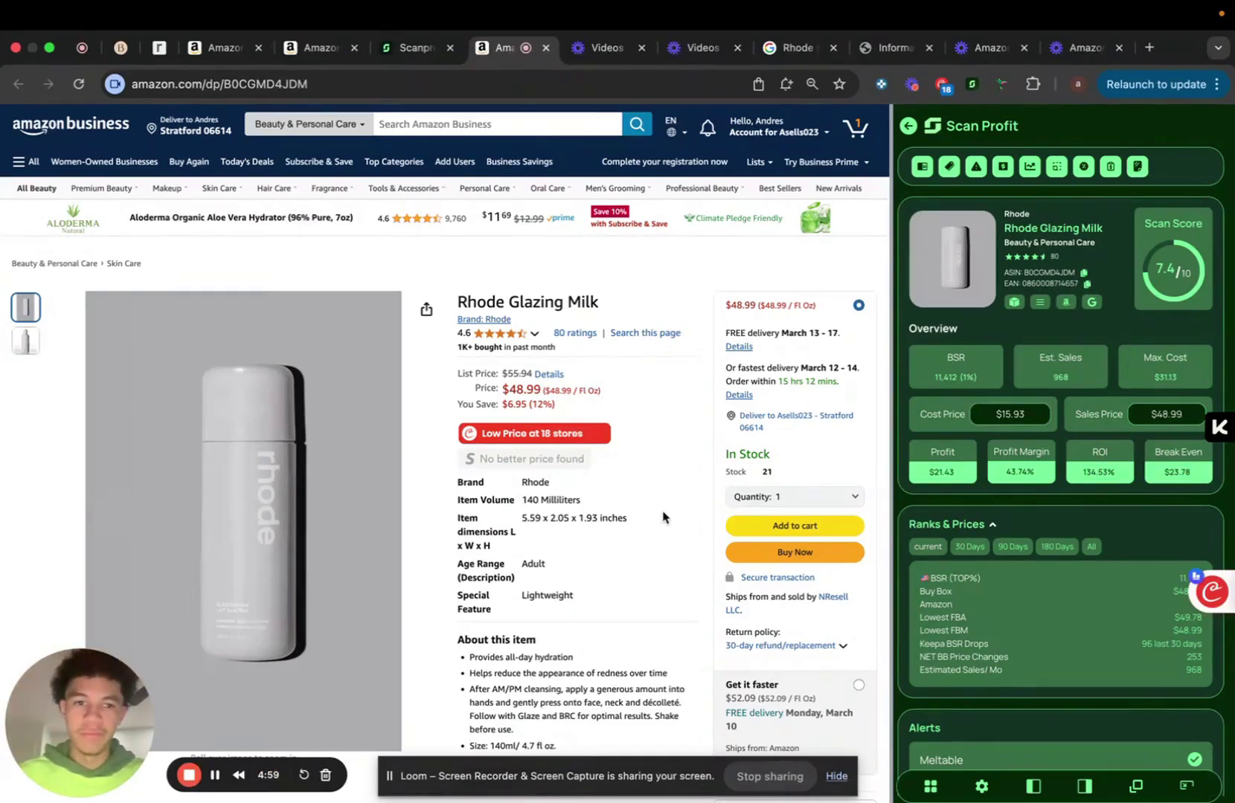
Raise Chrome's page zoom to 100% from the three-dot menu.
left_click(1216, 84)
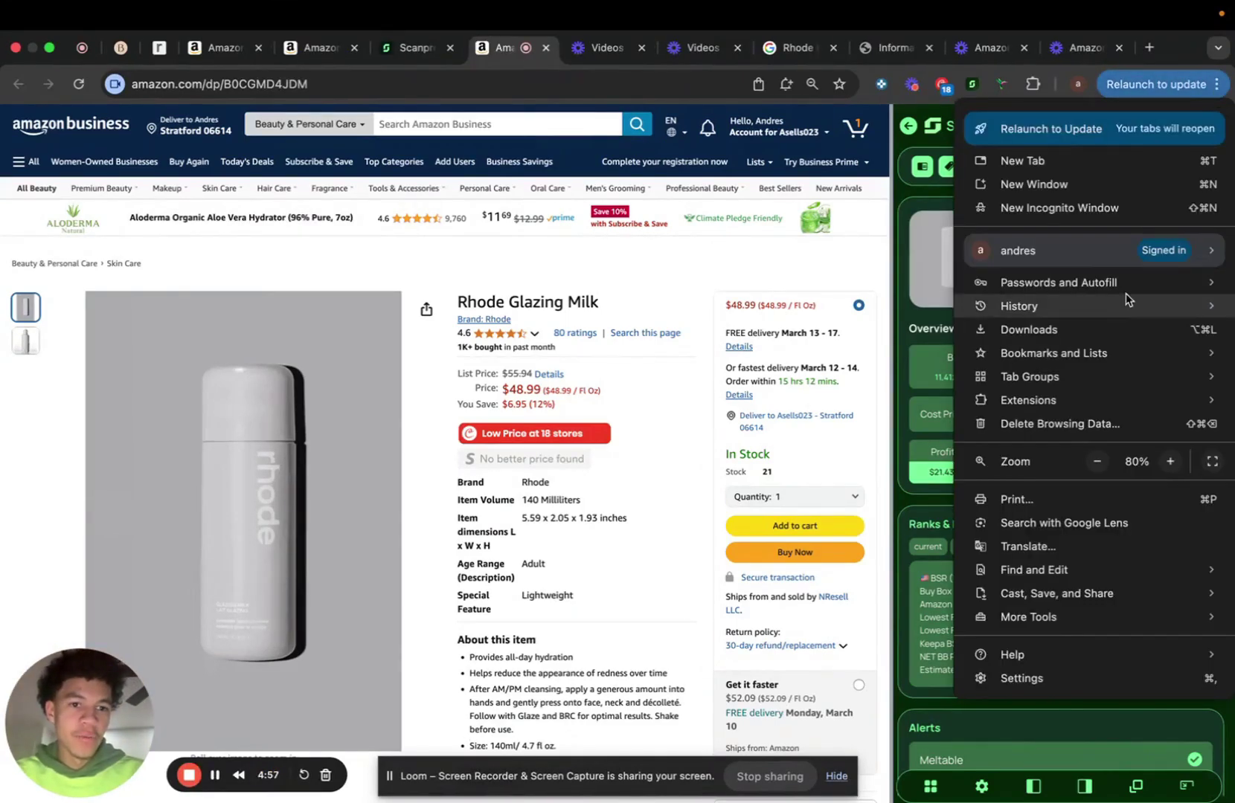
left_click(1169, 460)
left_click(1170, 461)
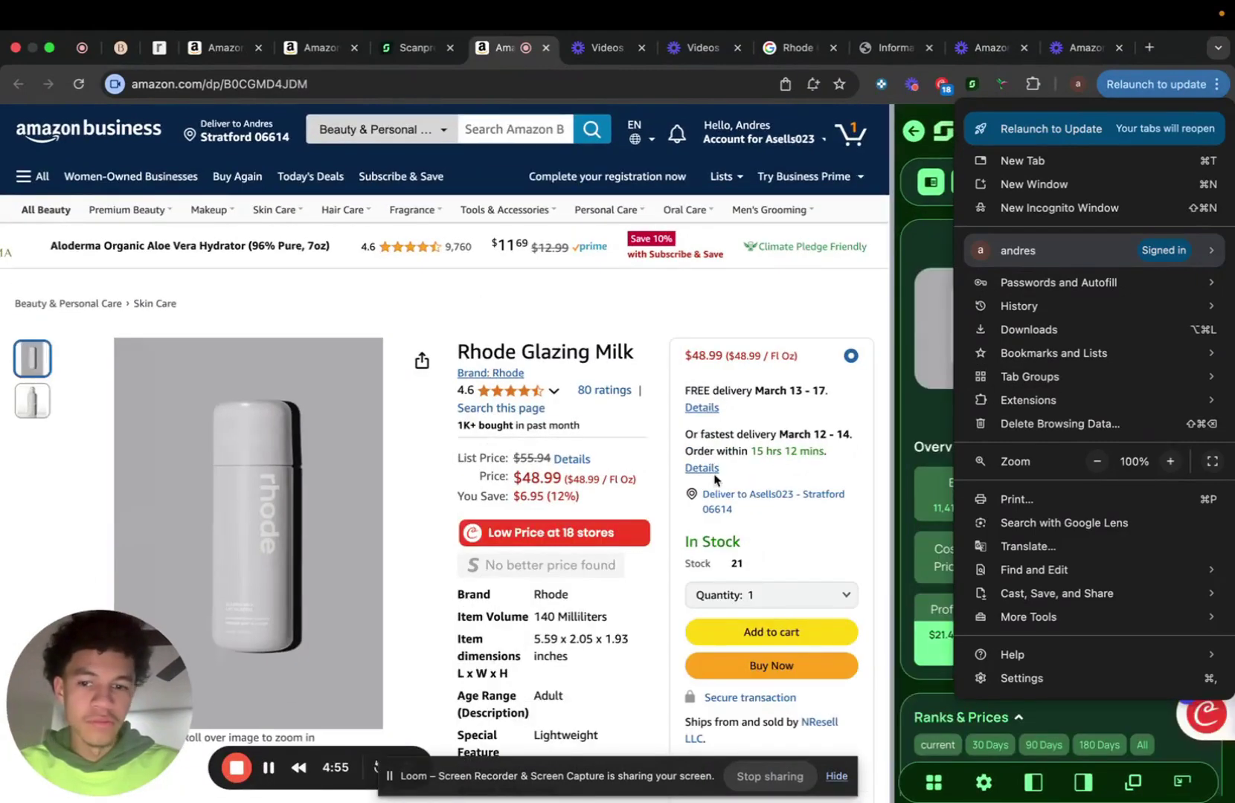
left_click(722, 310)
scroll(722, 312, "down", 1)
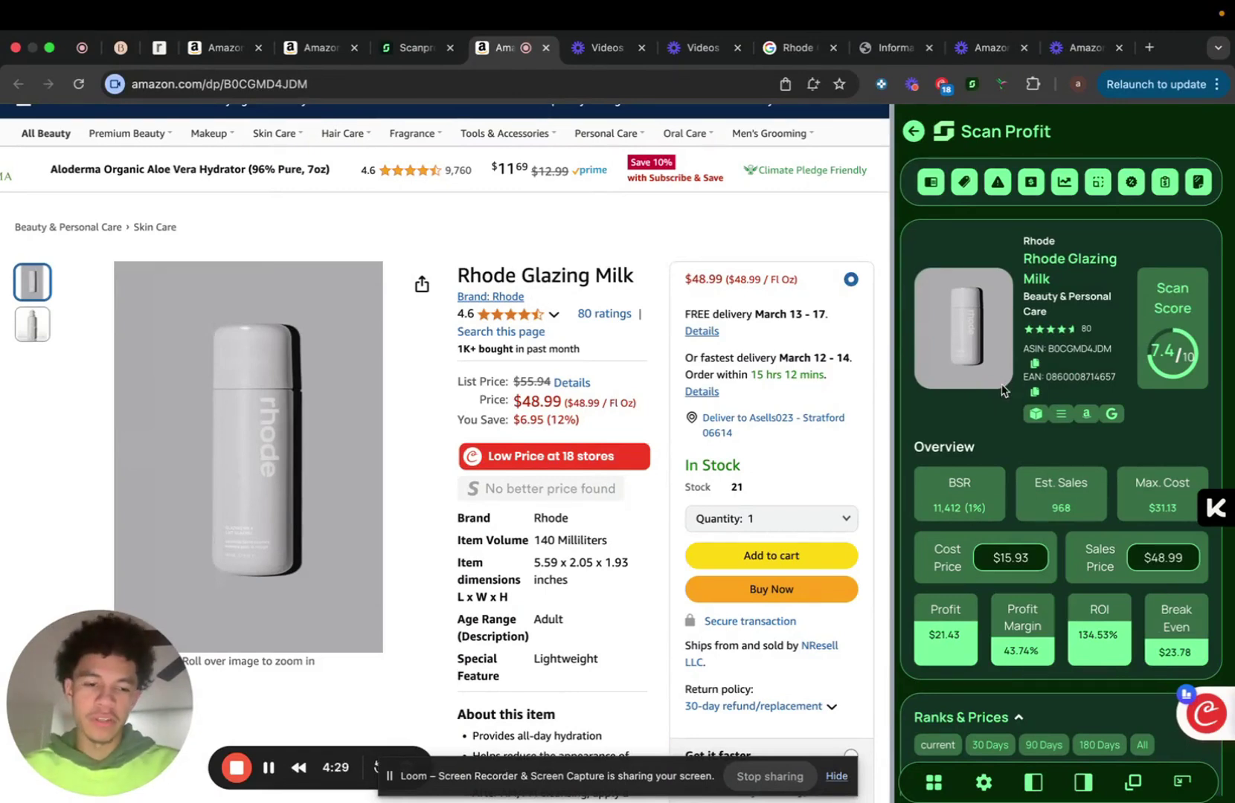
mouse_move(960, 494)
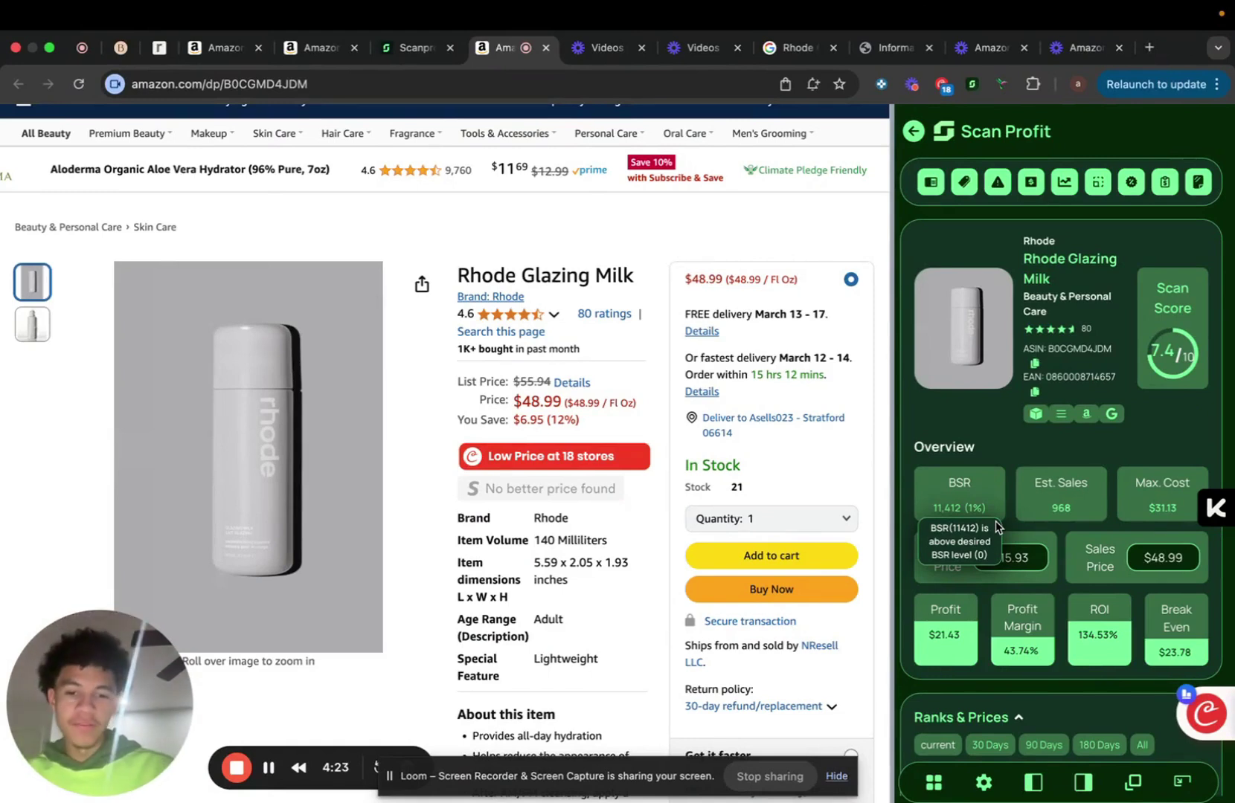
scroll(1124, 498, "down", 2)
scroll(1124, 498, "down", 3)
scroll(1122, 499, "down", 4)
scroll(1122, 499, "down", 1)
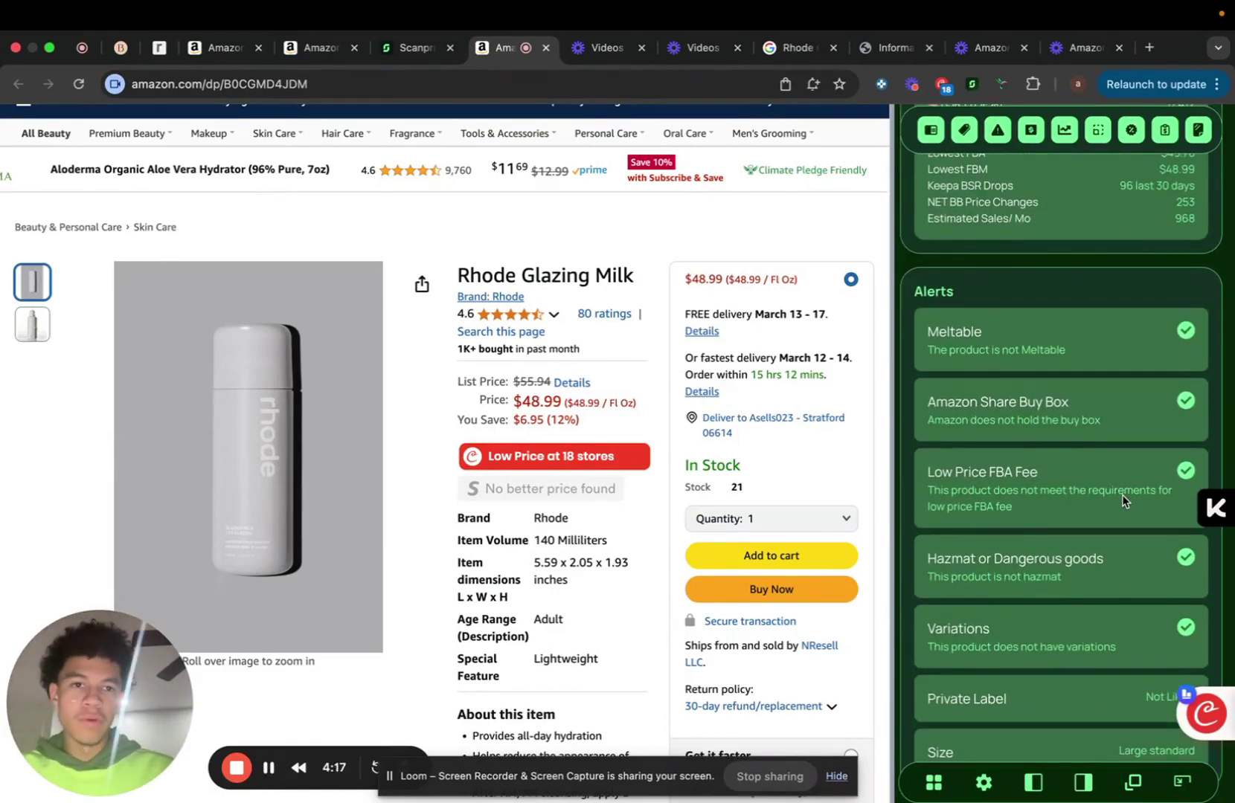
scroll(1133, 353, "up", 2)
scroll(1133, 352, "up", 5)
scroll(1133, 359, "down", 5)
scroll(1133, 359, "down", 4)
scroll(1133, 360, "down", 4)
scroll(1133, 359, "down", 5)
scroll(1133, 357, "down", 10)
scroll(1133, 357, "down", 1)
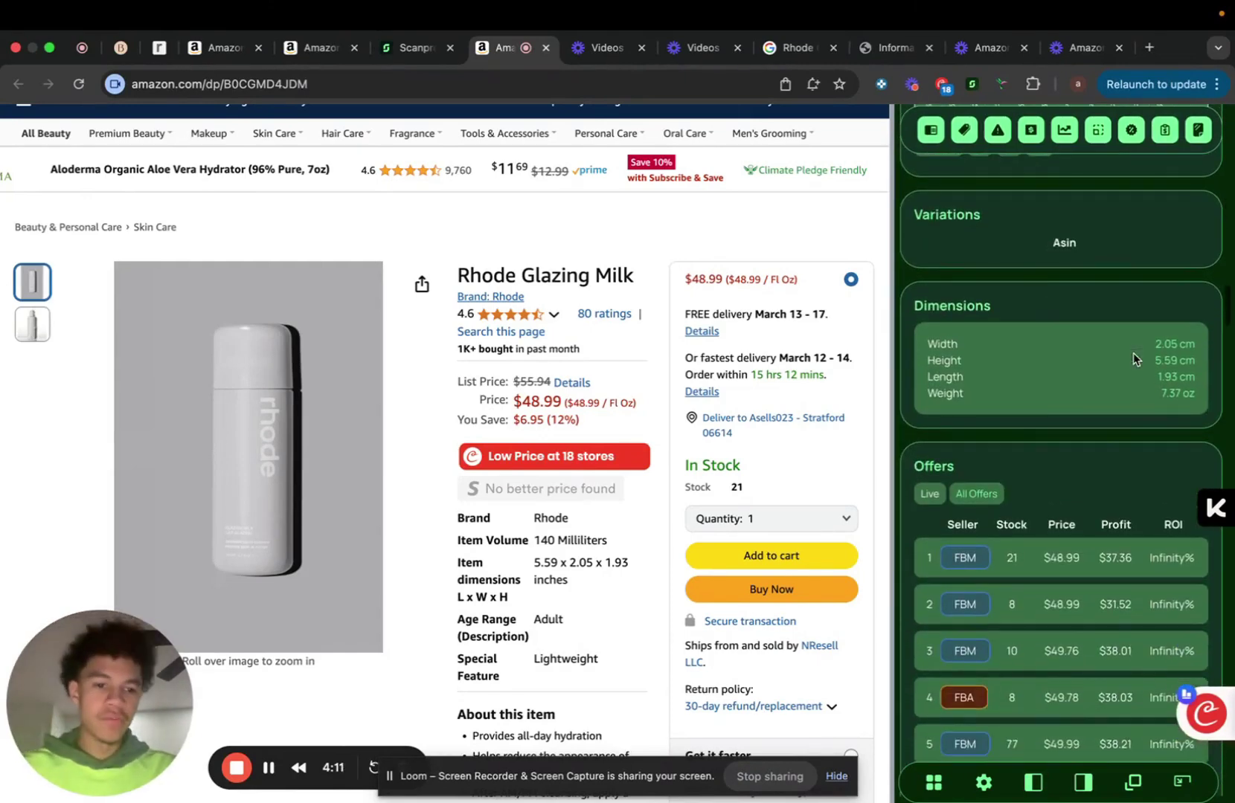
scroll(1099, 454, "down", 3)
scroll(1099, 459, "down", 2)
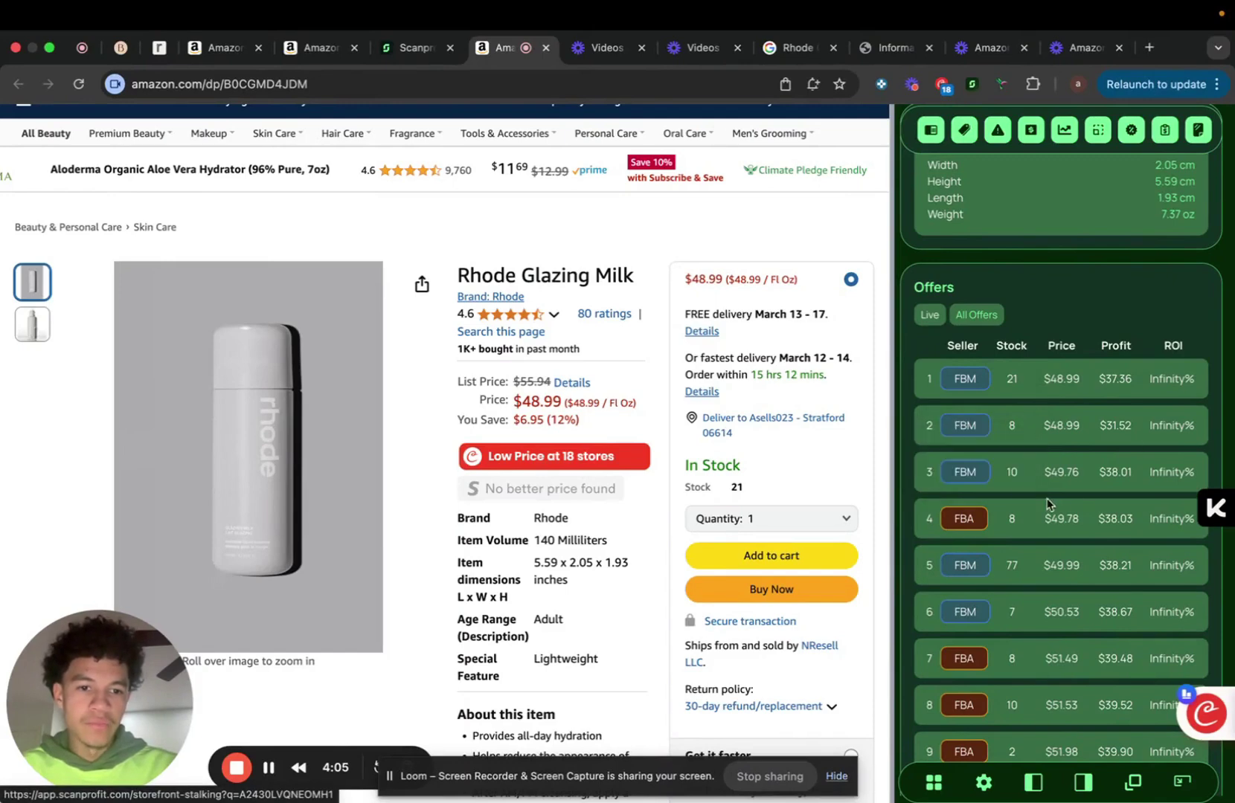
Open the third seller's storefront in a new tab and switch to it.
right_click(982, 476)
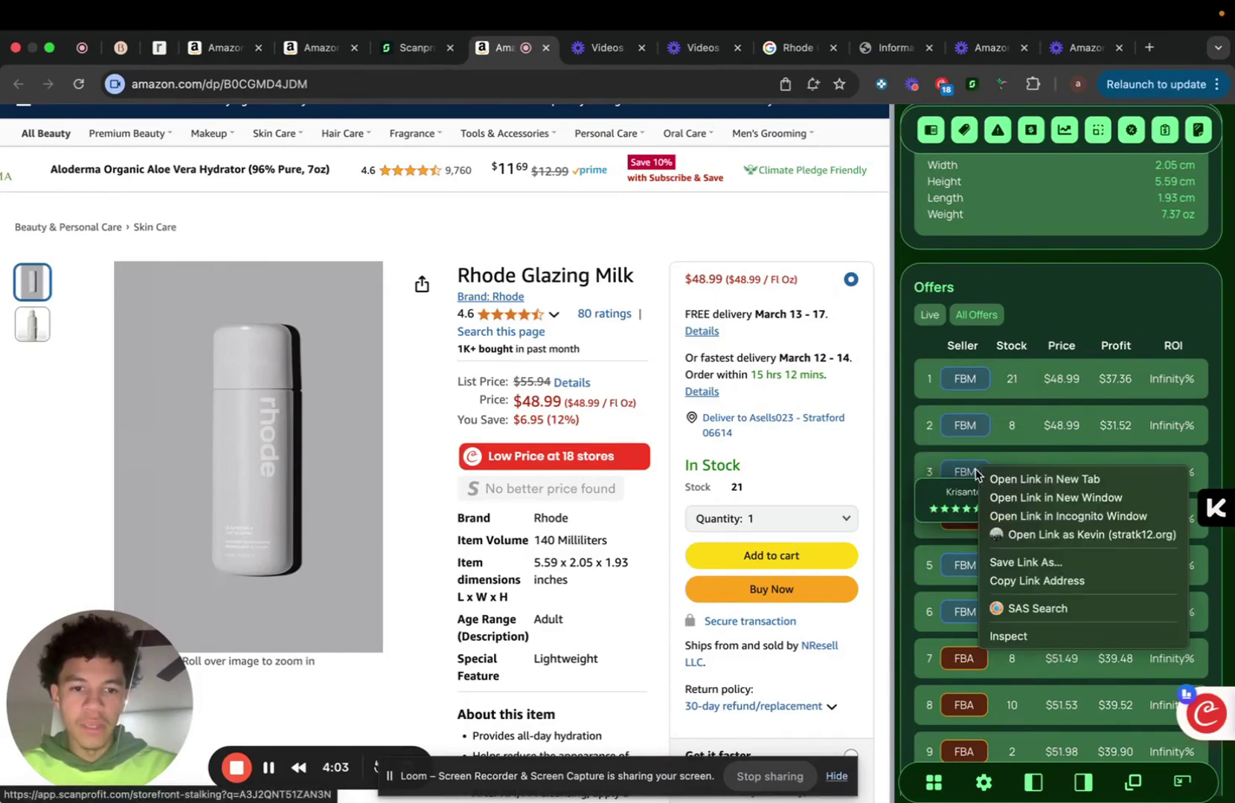
left_click(997, 480)
left_click(646, 48)
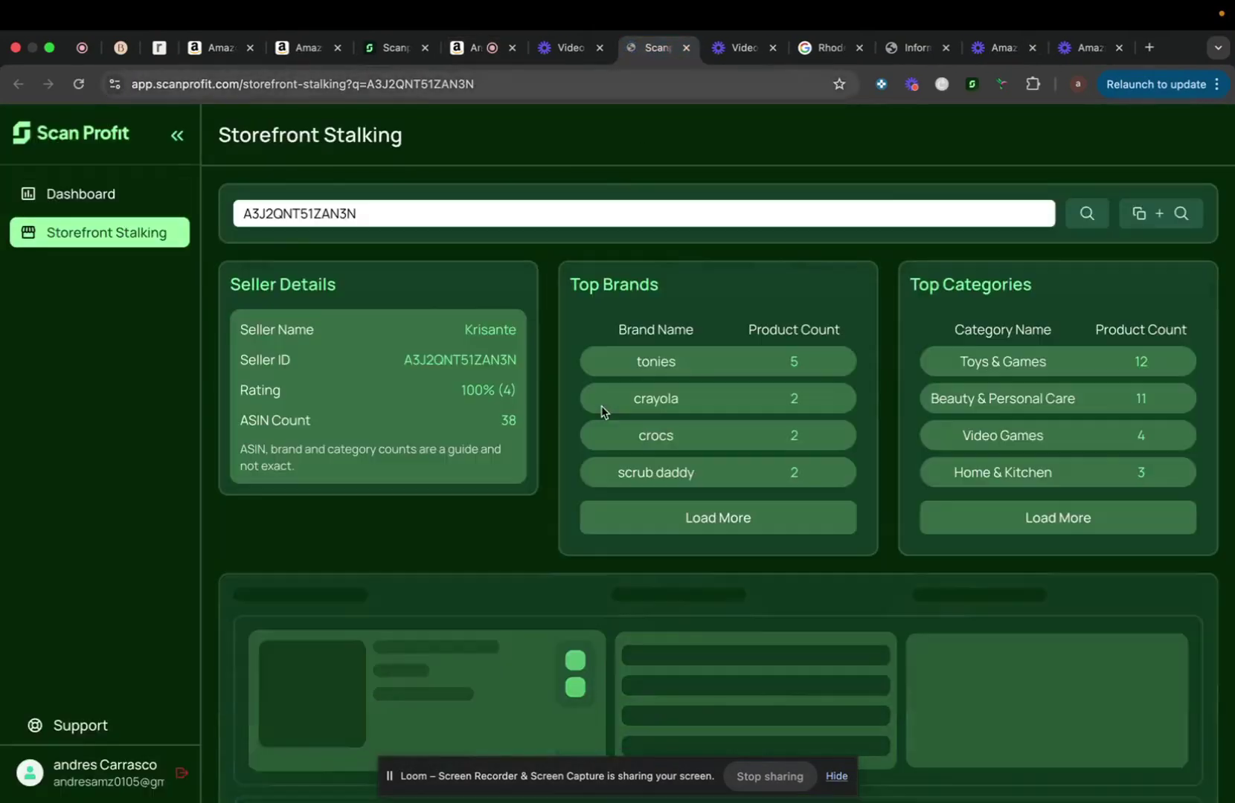
scroll(601, 410, "down", 2)
scroll(601, 412, "down", 1)
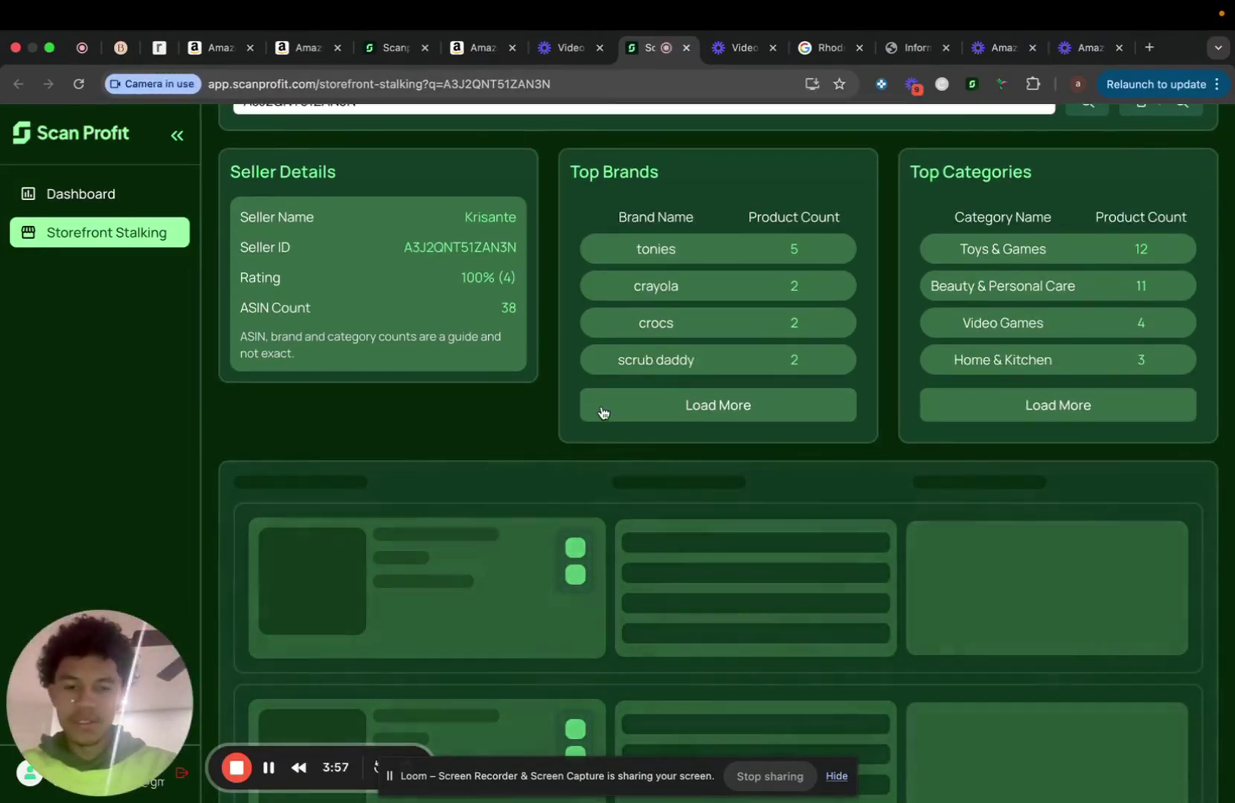
scroll(601, 412, "down", 1)
scroll(601, 412, "up", 2)
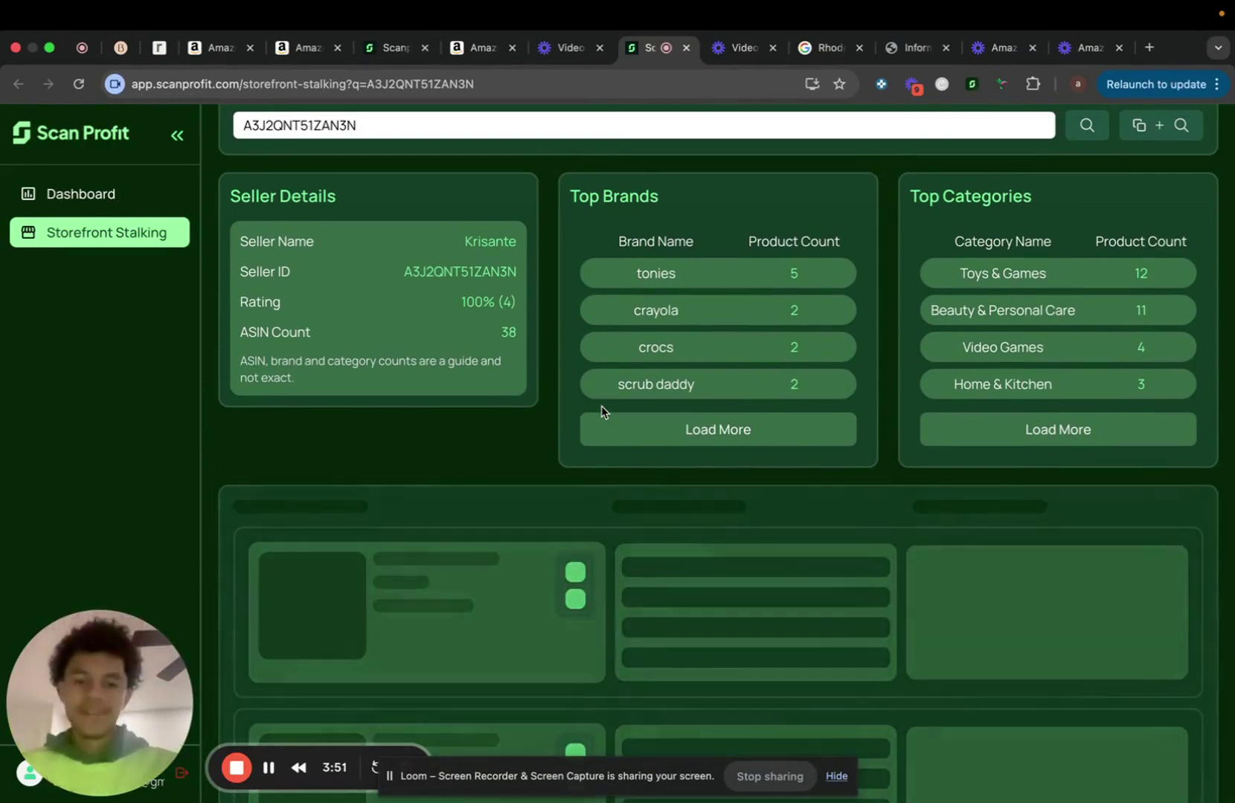
scroll(527, 465, "down", 1)
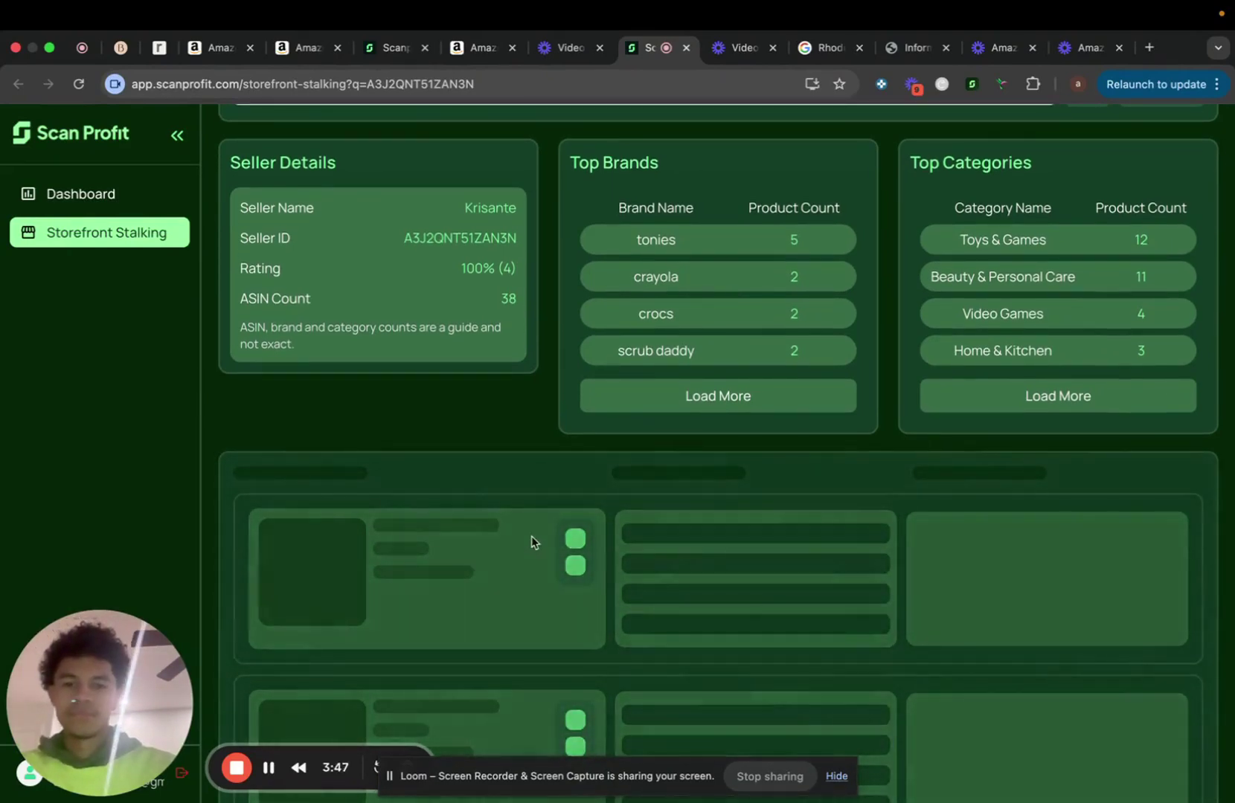
scroll(531, 526, "up", 1)
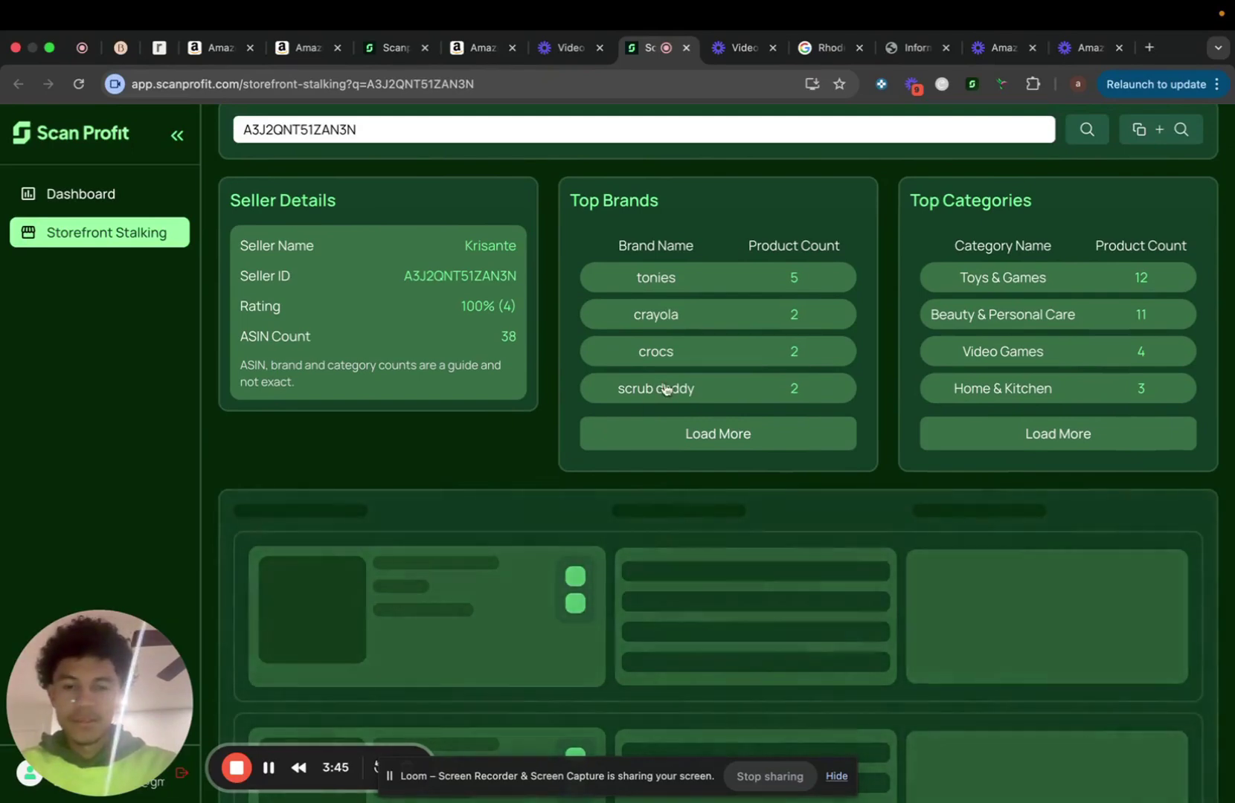
scroll(596, 508, "down", 2)
scroll(596, 509, "down", 3)
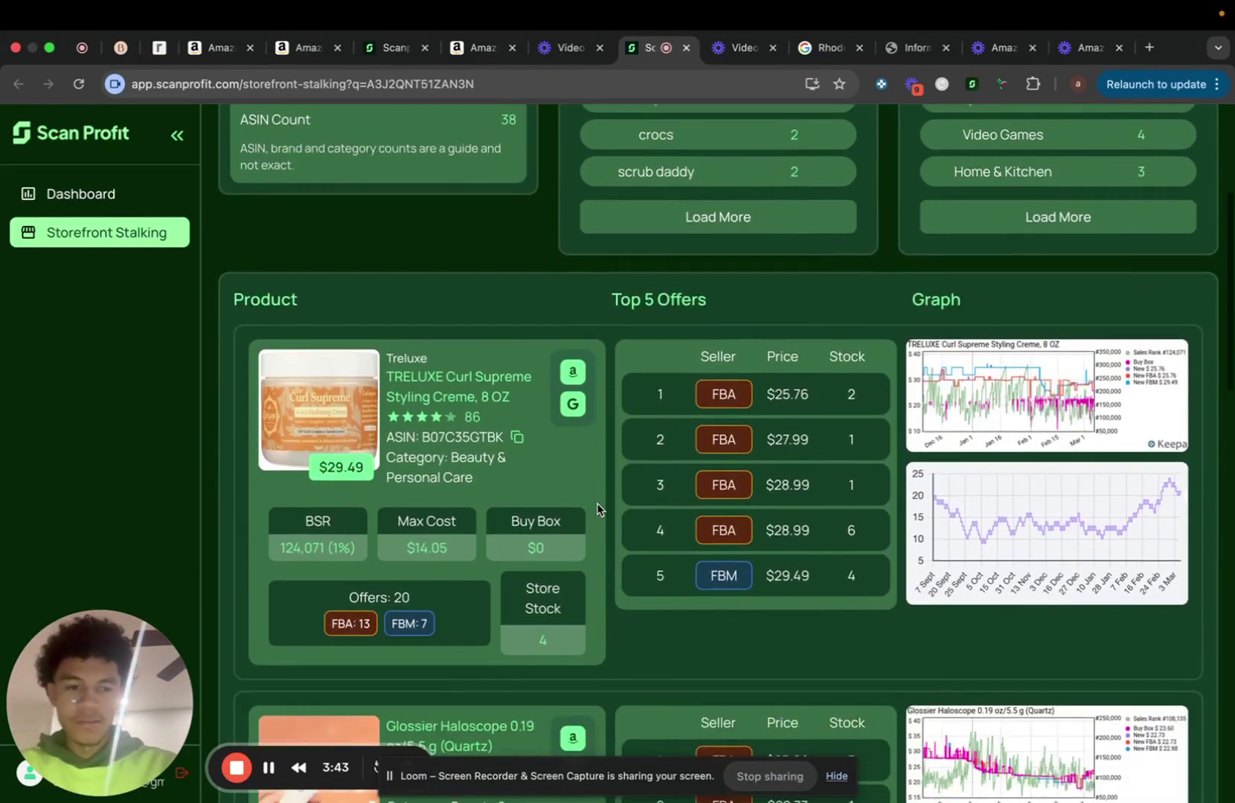
scroll(596, 509, "down", 2)
scroll(595, 509, "down", 2)
scroll(608, 460, "down", 3)
scroll(609, 454, "down", 5)
scroll(609, 457, "down", 1)
scroll(609, 456, "down", 2)
scroll(608, 457, "up", 12)
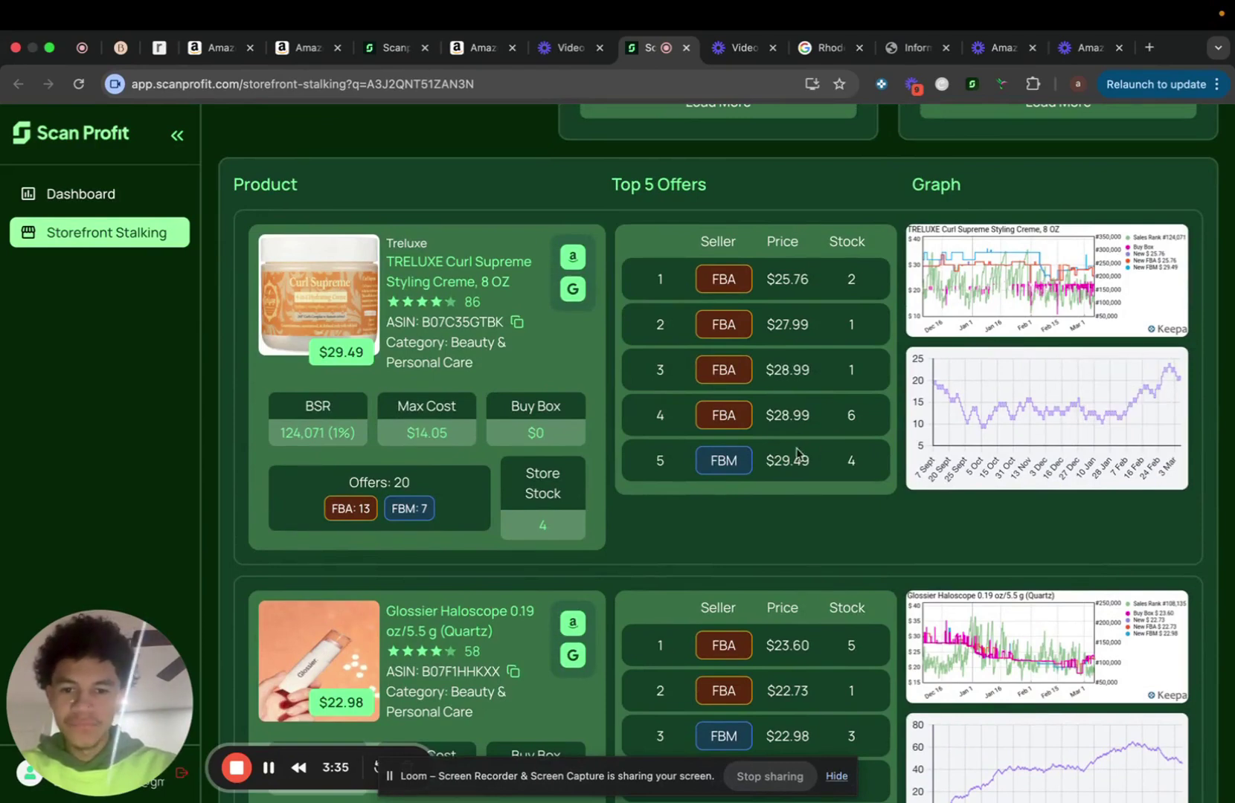
scroll(1090, 447, "down", 2)
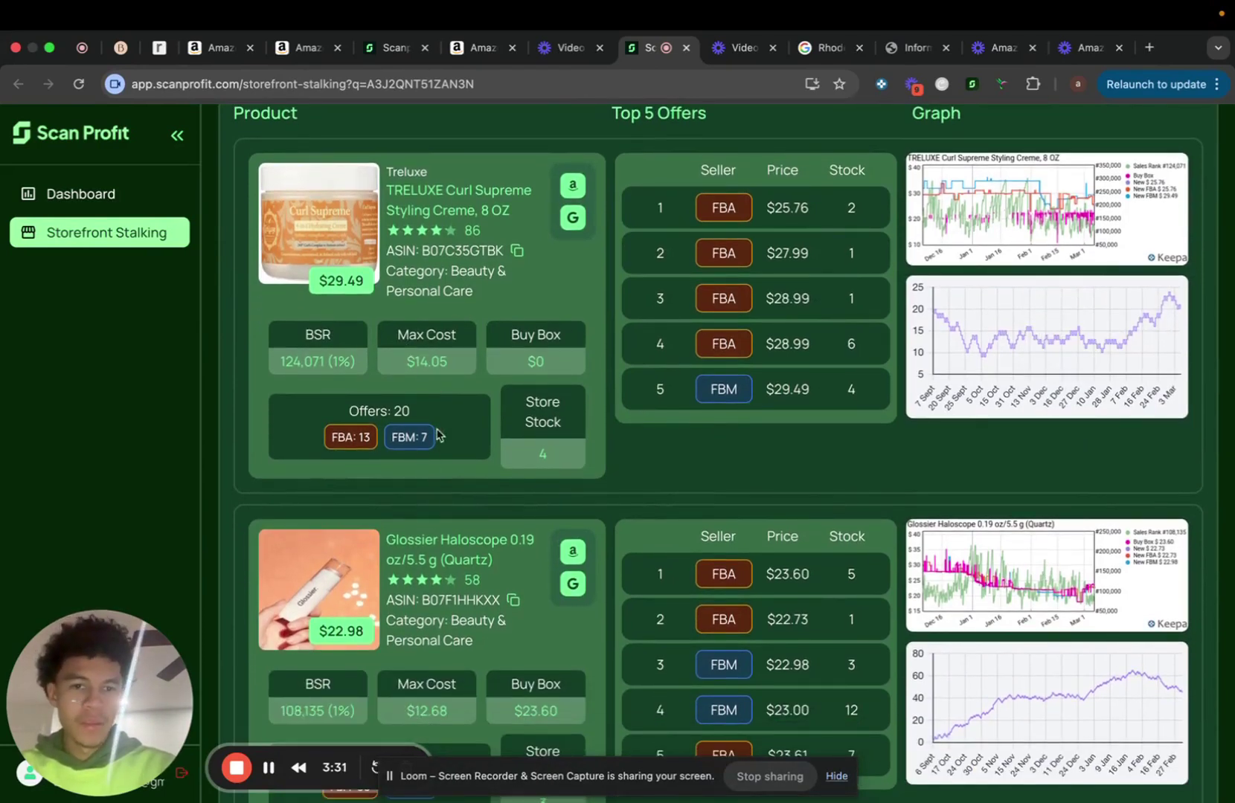
scroll(898, 282, "down", 1)
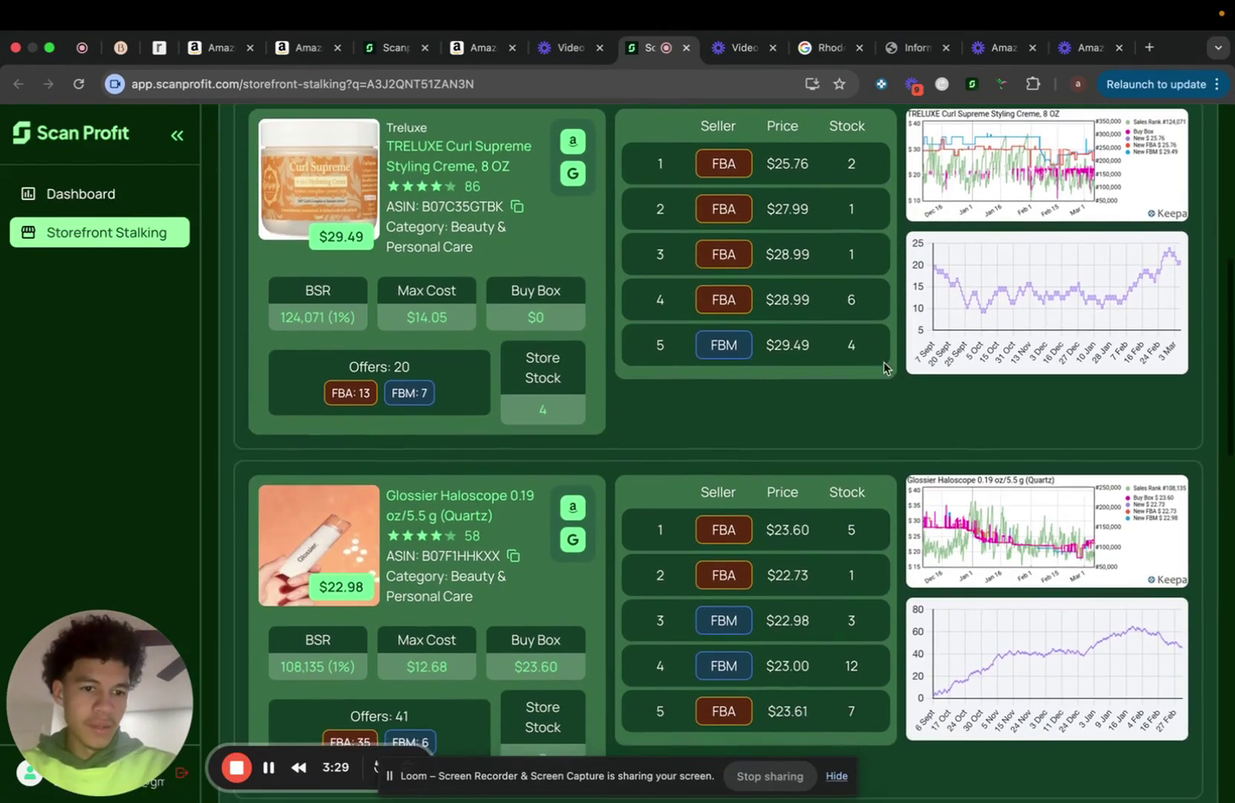
scroll(877, 393, "down", 1)
scroll(874, 405, "down", 5)
scroll(872, 428, "down", 2)
scroll(872, 428, "down", 5)
scroll(872, 427, "down", 4)
scroll(872, 428, "down", 5)
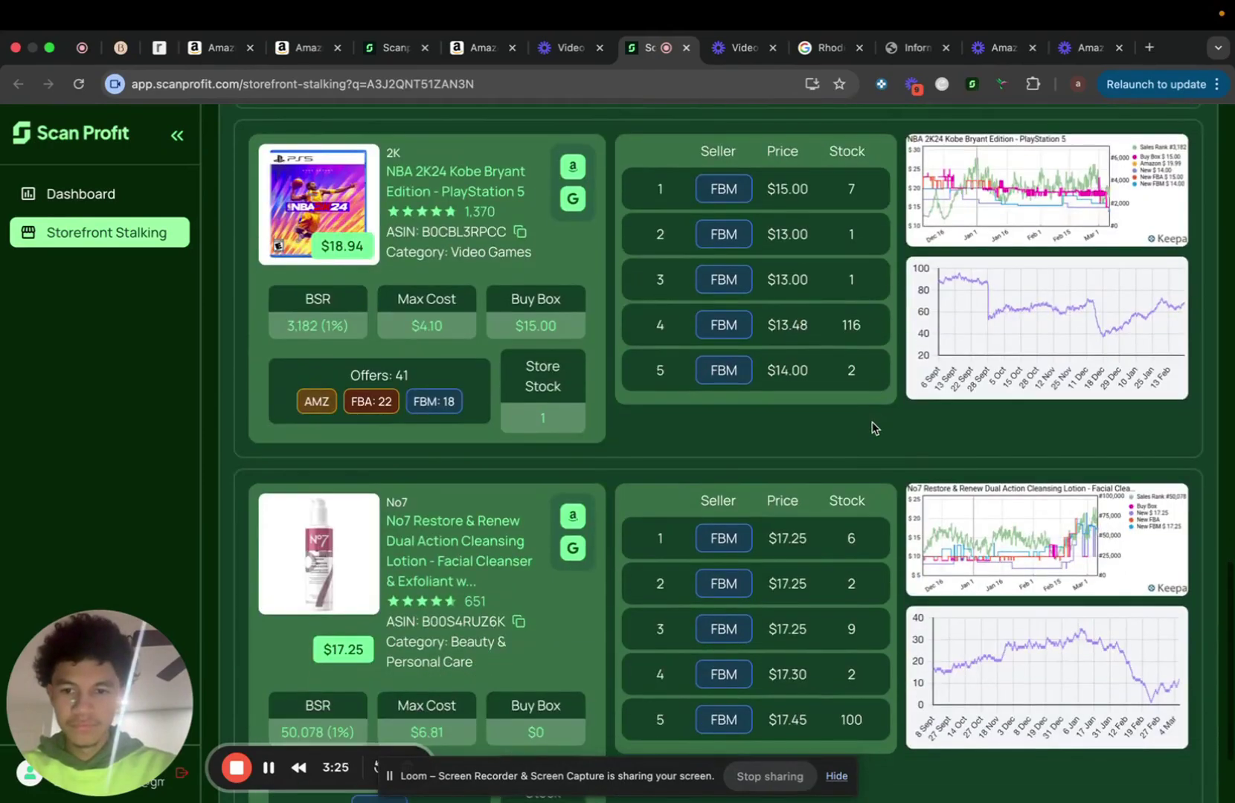
scroll(871, 428, "down", 4)
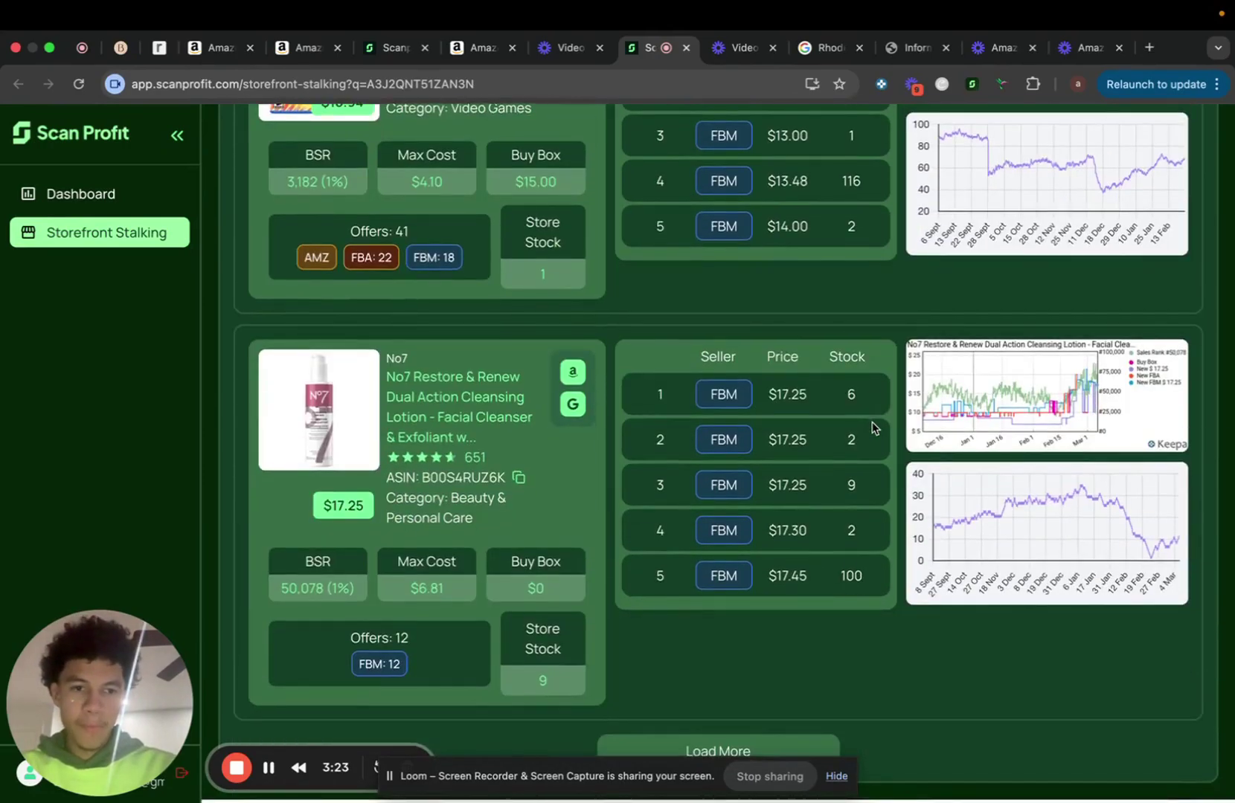
scroll(872, 428, "up", 2)
scroll(872, 427, "up", 15)
scroll(872, 428, "down", 5)
scroll(871, 434, "down", 5)
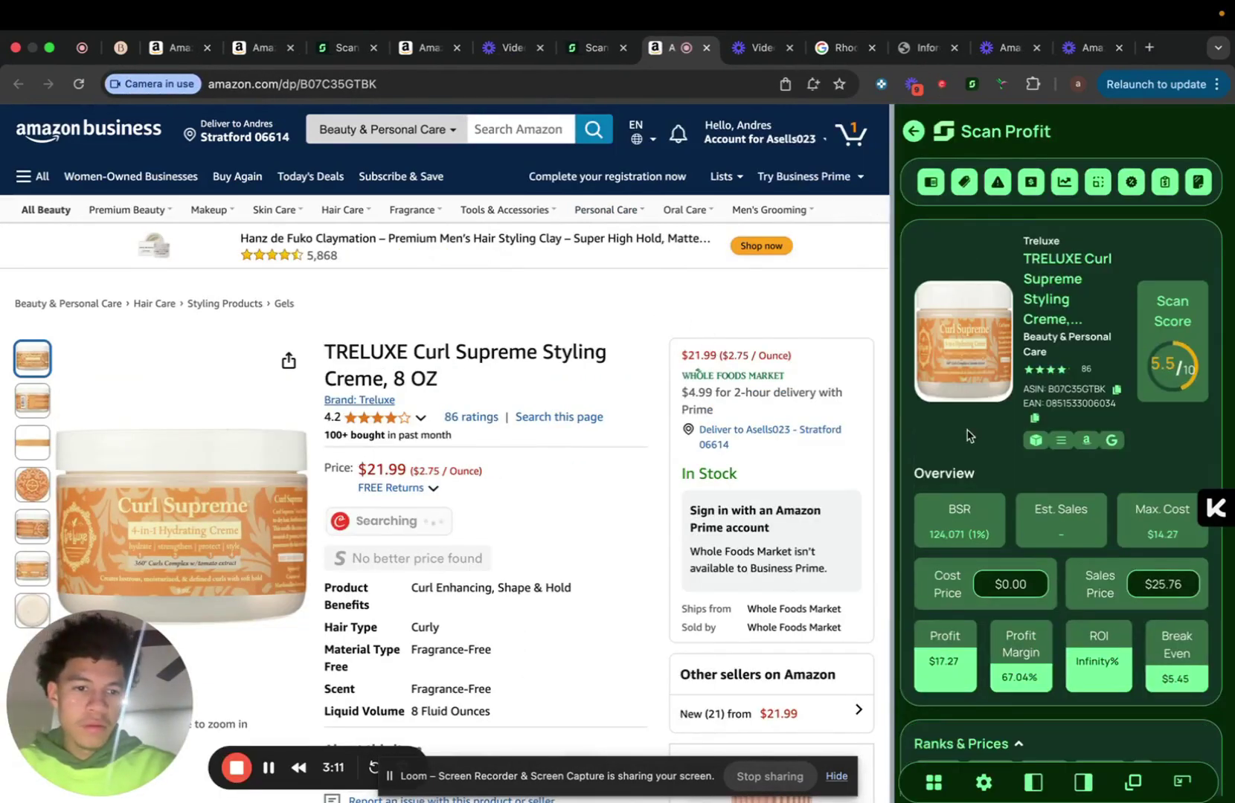
scroll(667, 525, "down", 1)
scroll(765, 559, "down", 2)
scroll(763, 579, "down", 3)
scroll(790, 584, "down", 1)
scroll(810, 483, "down", 3)
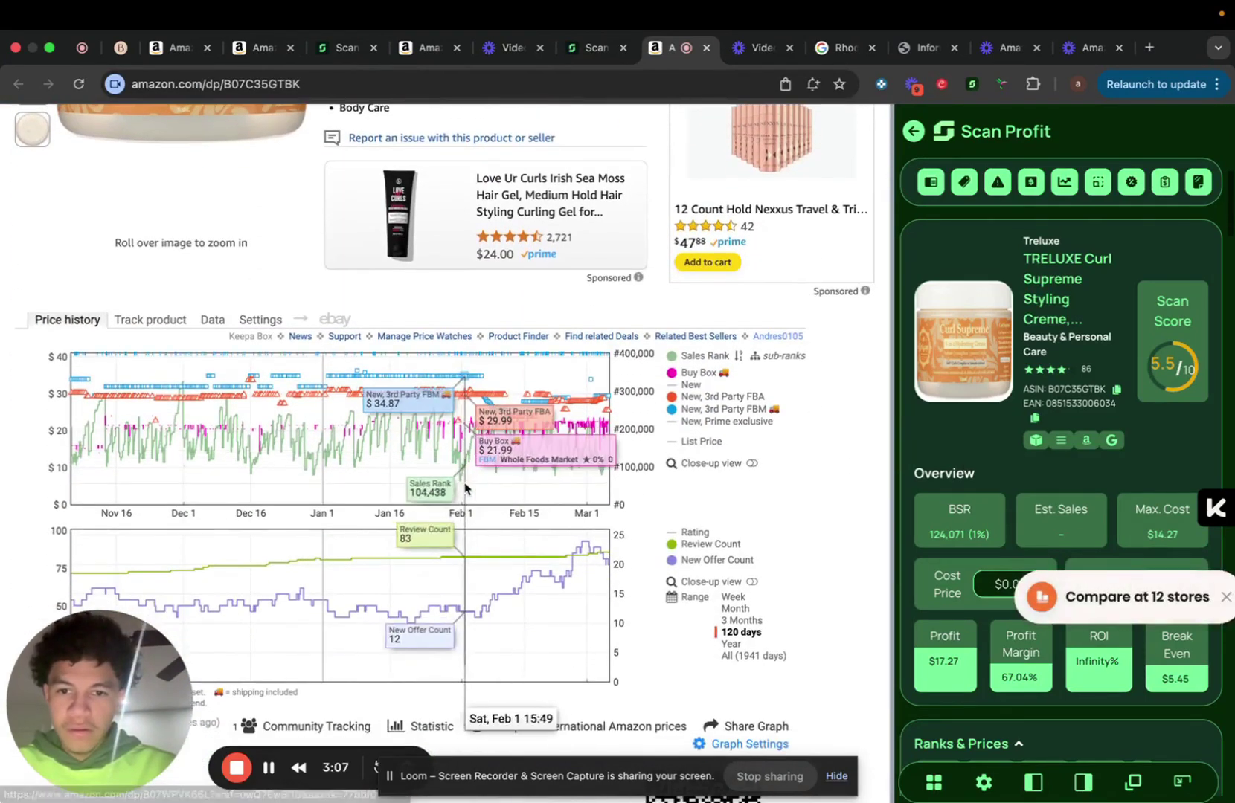
scroll(598, 454, "down", 1)
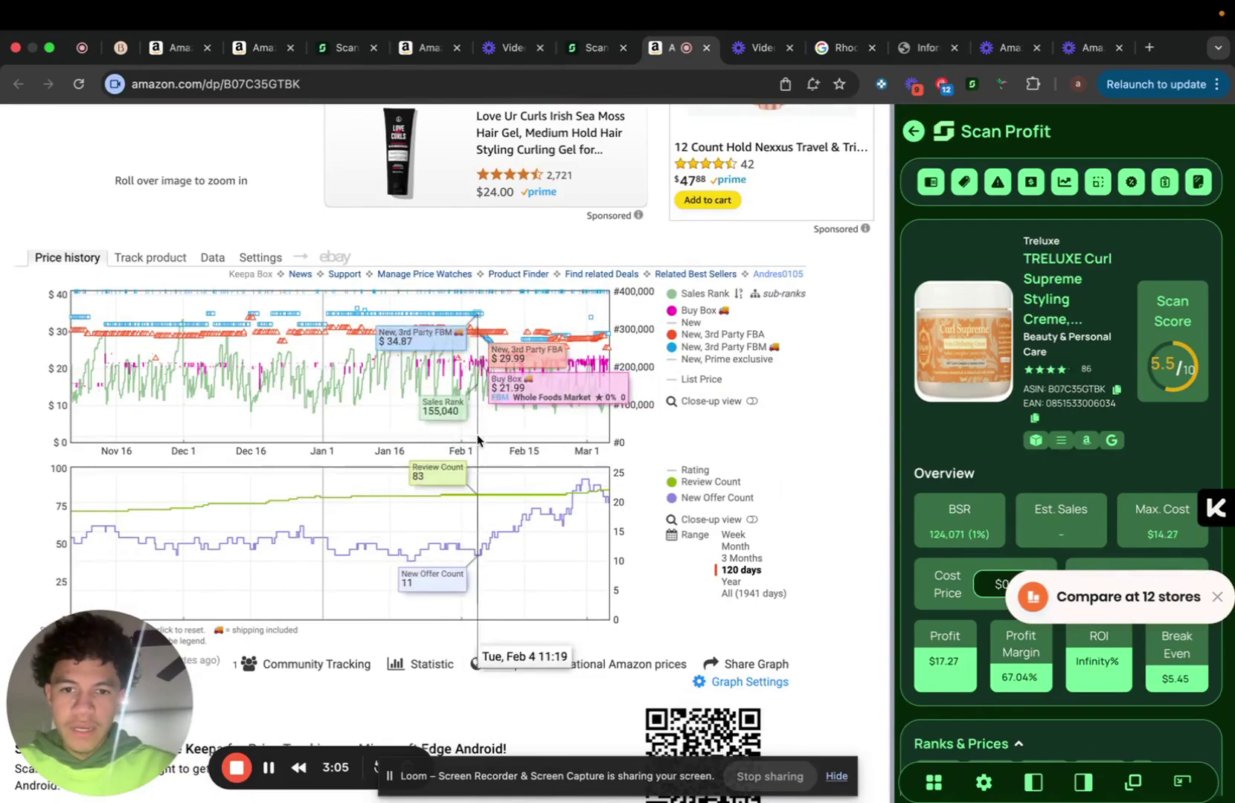
scroll(843, 370, "down", 4)
scroll(640, 486, "down", 6)
scroll(640, 486, "up", 10)
scroll(618, 289, "up", 1)
Close the TRELUXE page, load more storefront products, then return to the other storefront tab.
key("ctrl+w")
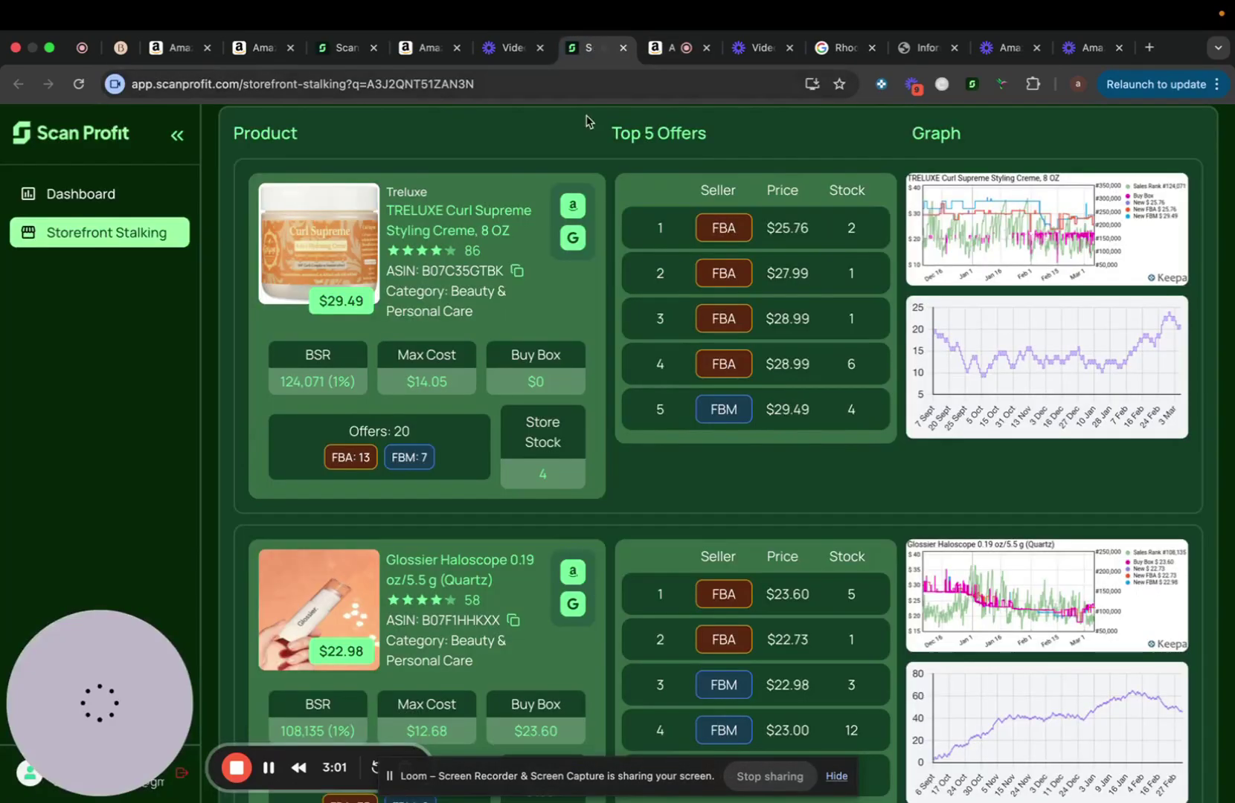
scroll(490, 294, "down", 4)
scroll(444, 386, "down", 2)
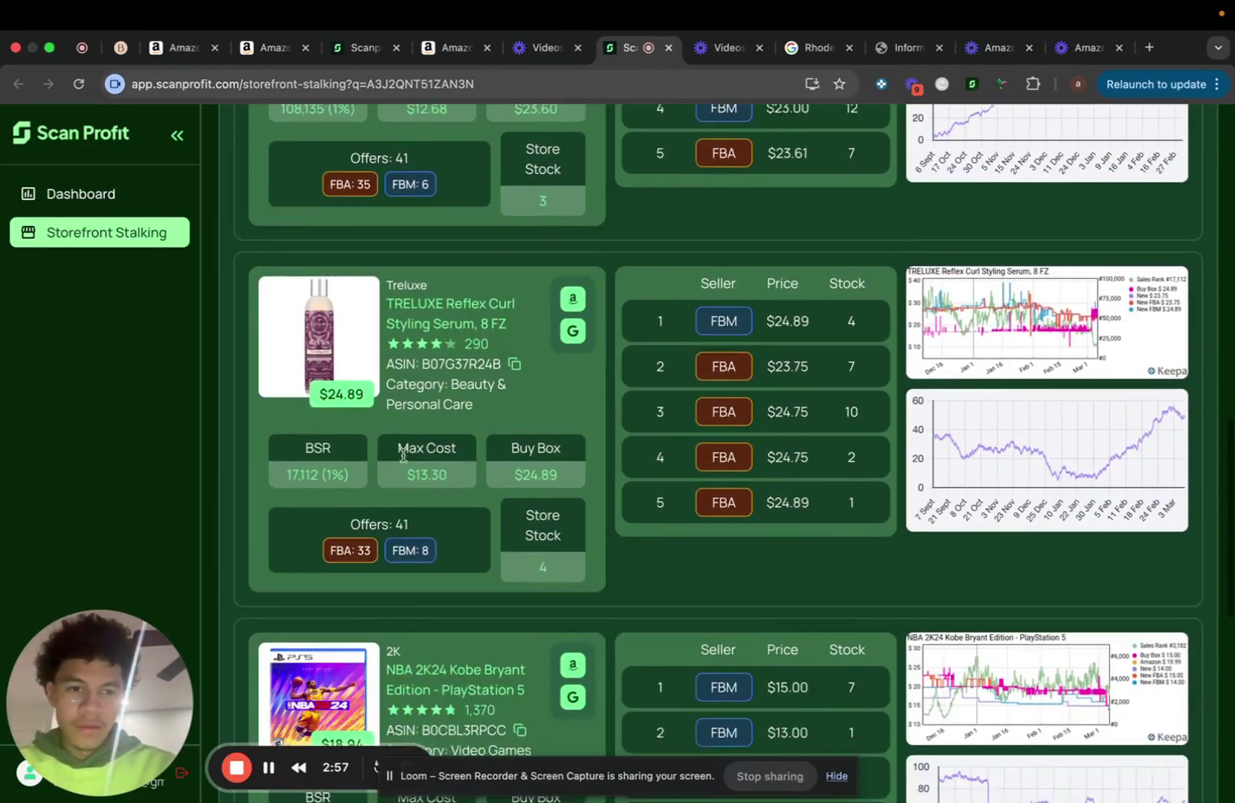
scroll(403, 456, "down", 2)
scroll(521, 580, "down", 5)
left_click(645, 767)
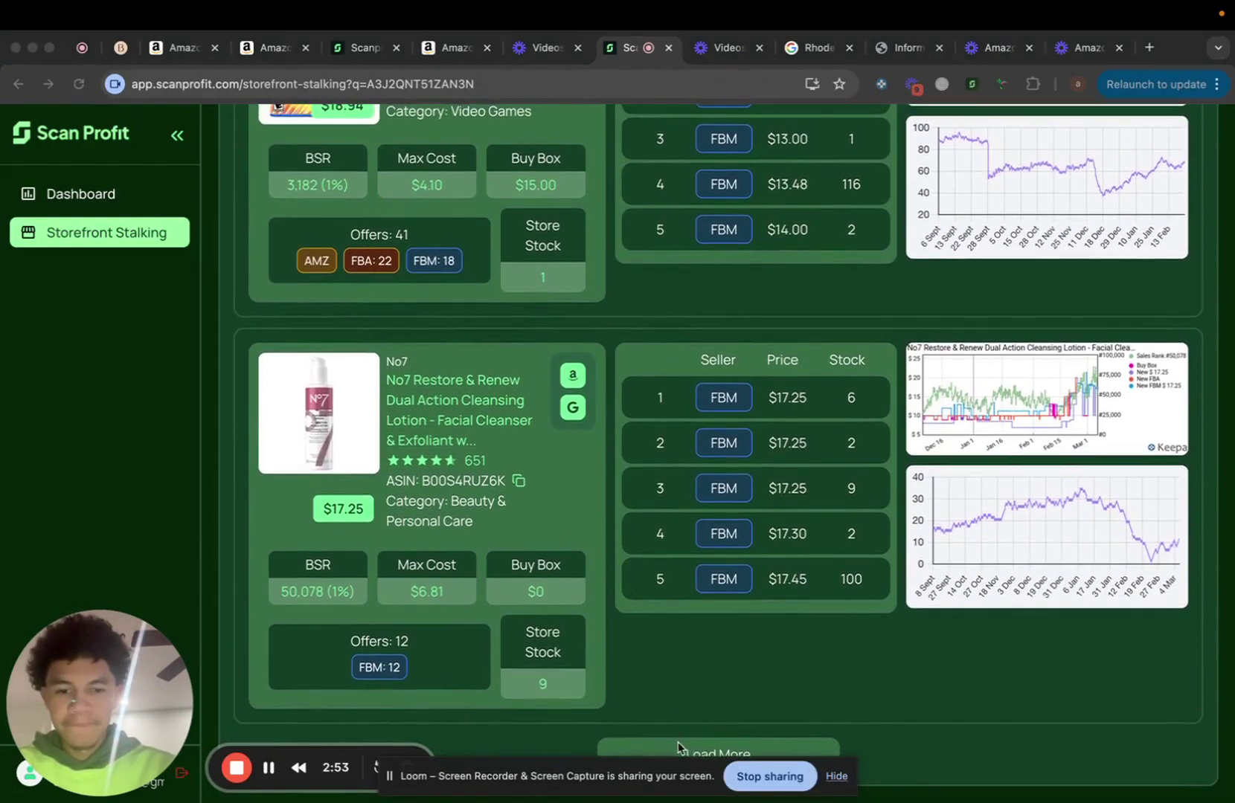
left_click(673, 758)
left_click(679, 751)
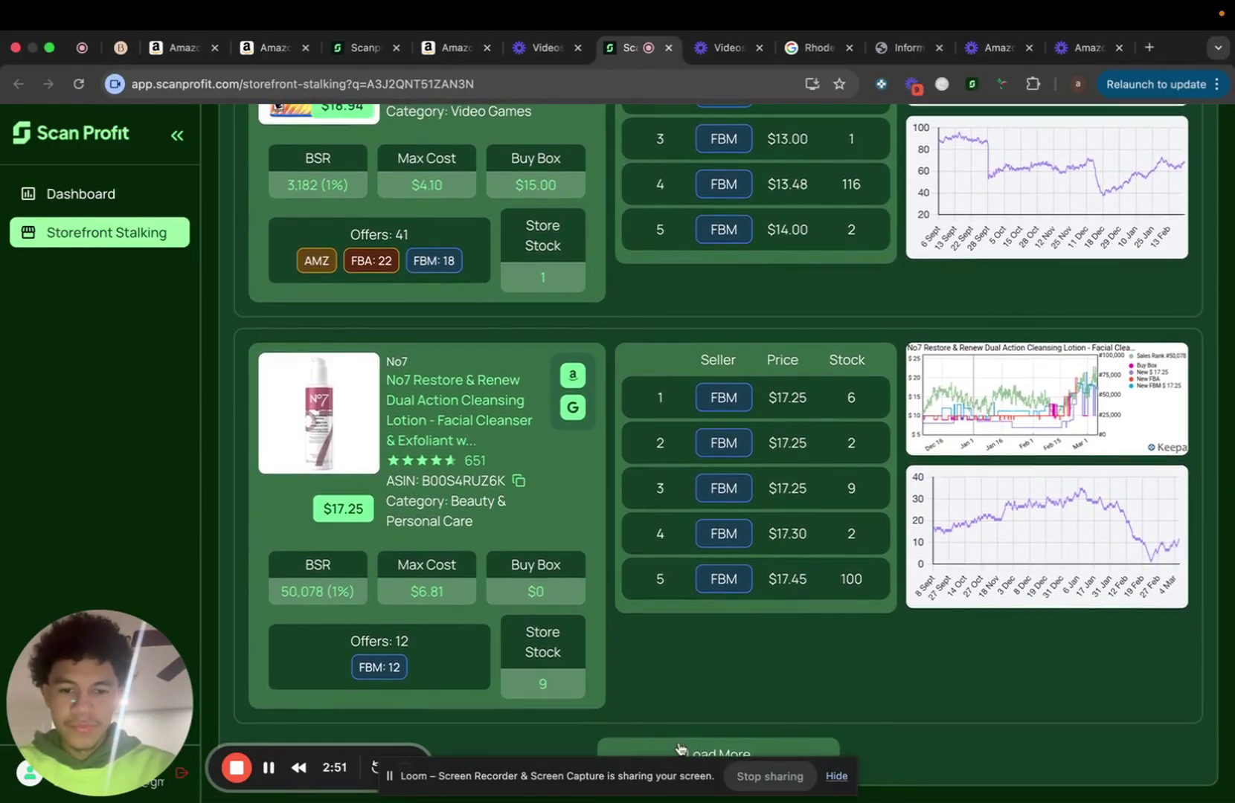
left_click(679, 752)
scroll(662, 370, "down", 5)
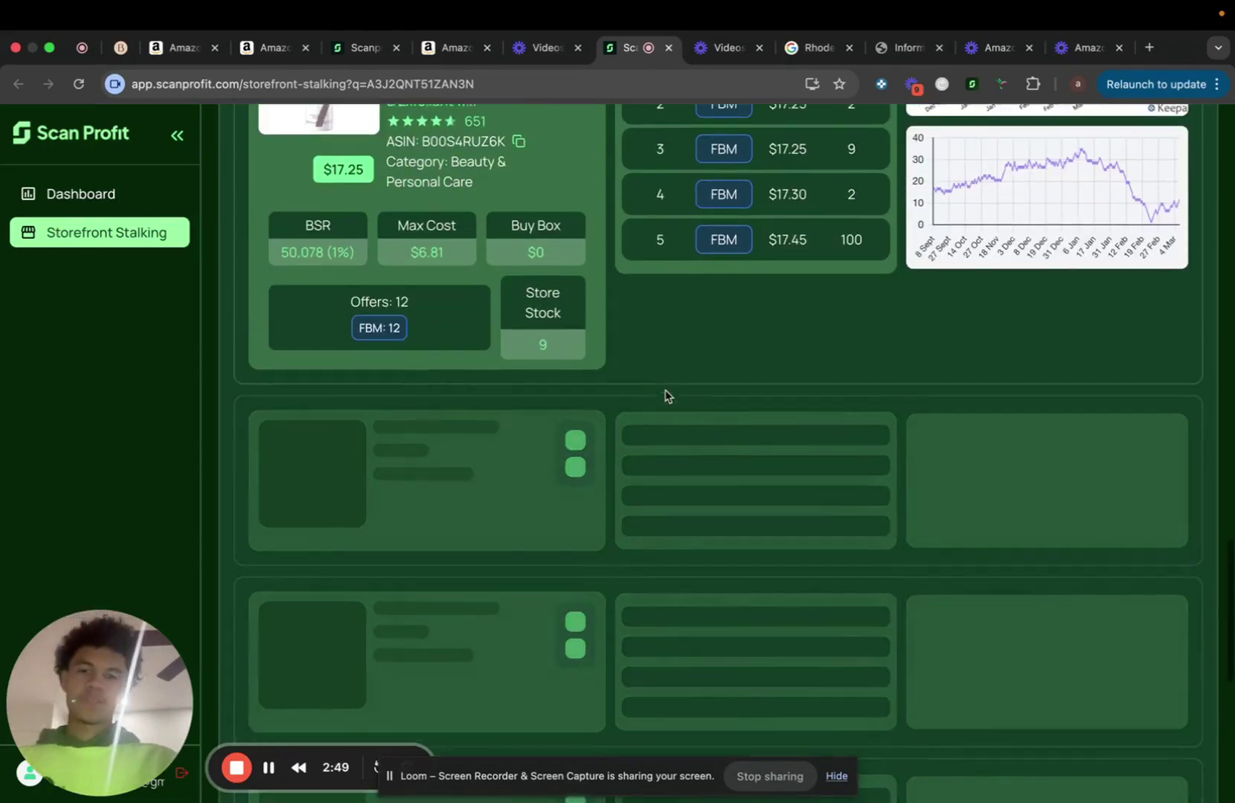
scroll(659, 201, "up", 3)
scroll(659, 201, "up", 3)
scroll(659, 202, "up", 2)
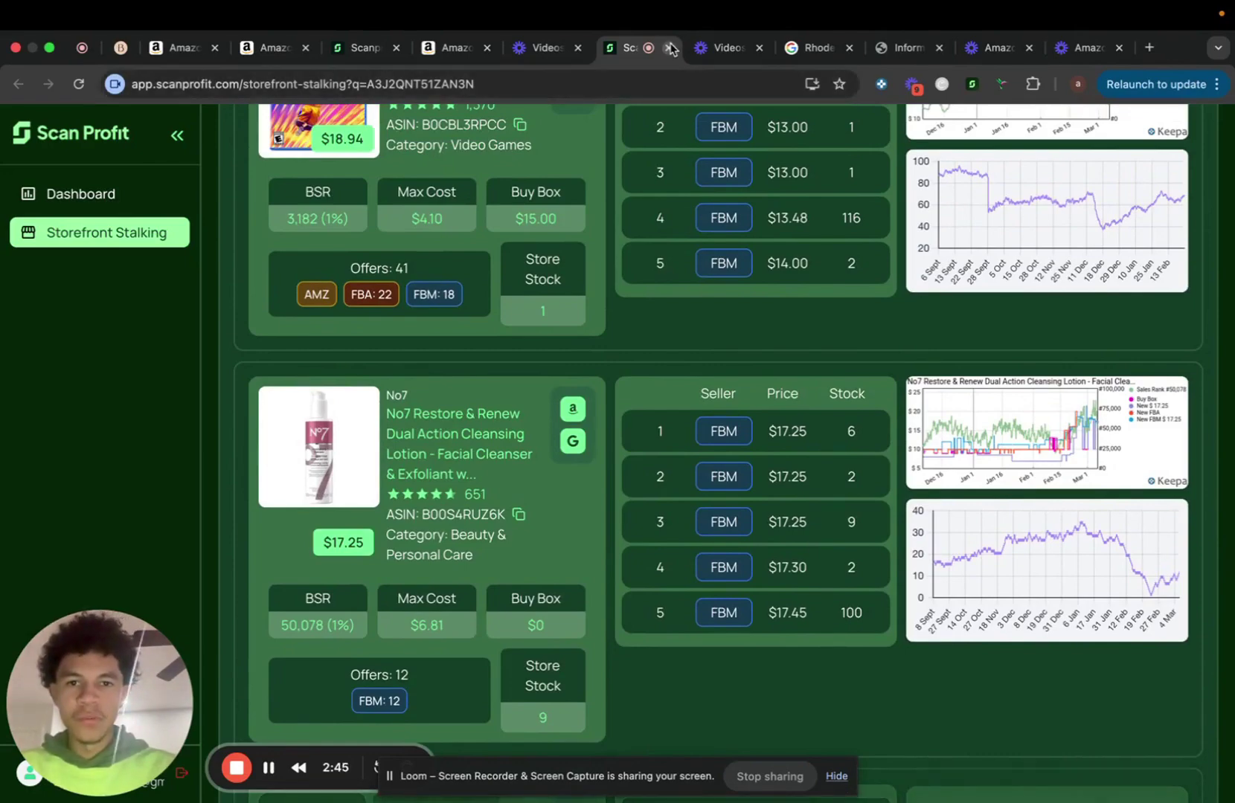
left_click(670, 48)
left_click(342, 48)
scroll(326, 476, "down", 2)
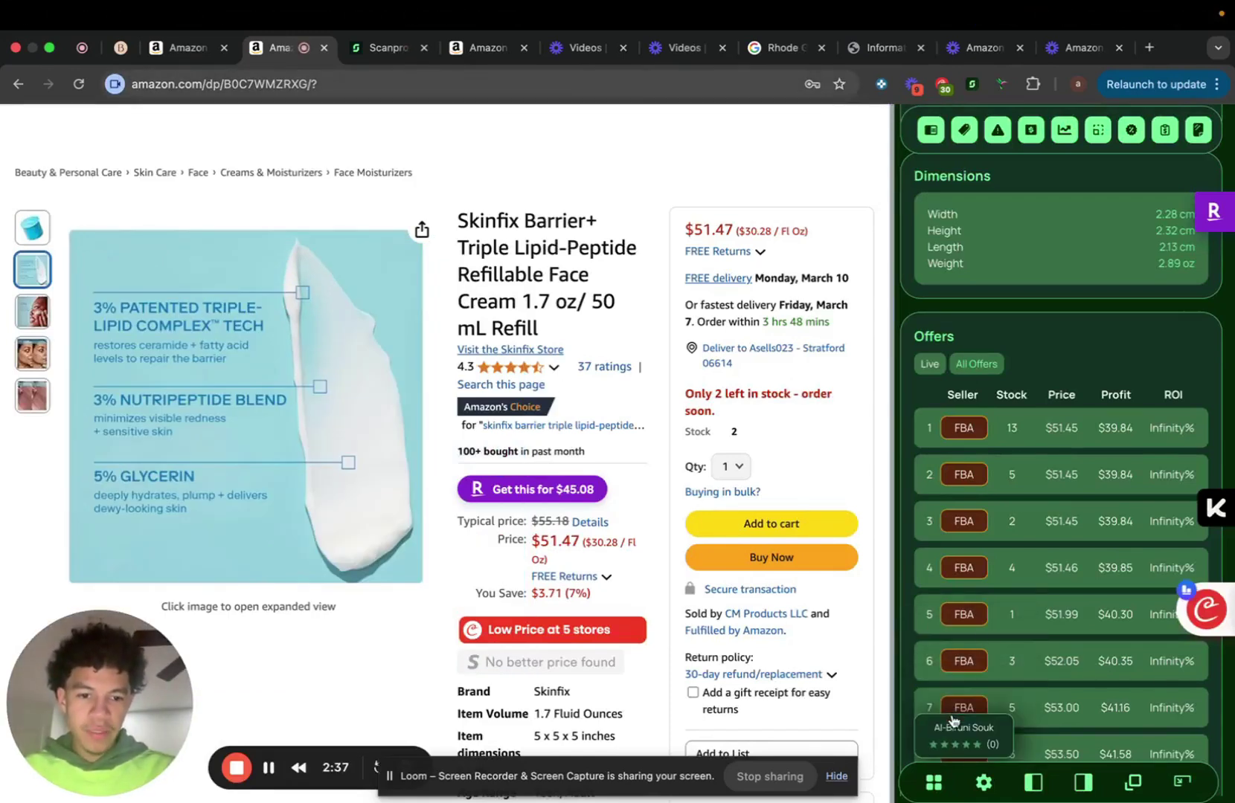
Open seller 7's FBA storefront for the Skinfix Barrier+ cream in a new tab.
right_click(976, 710)
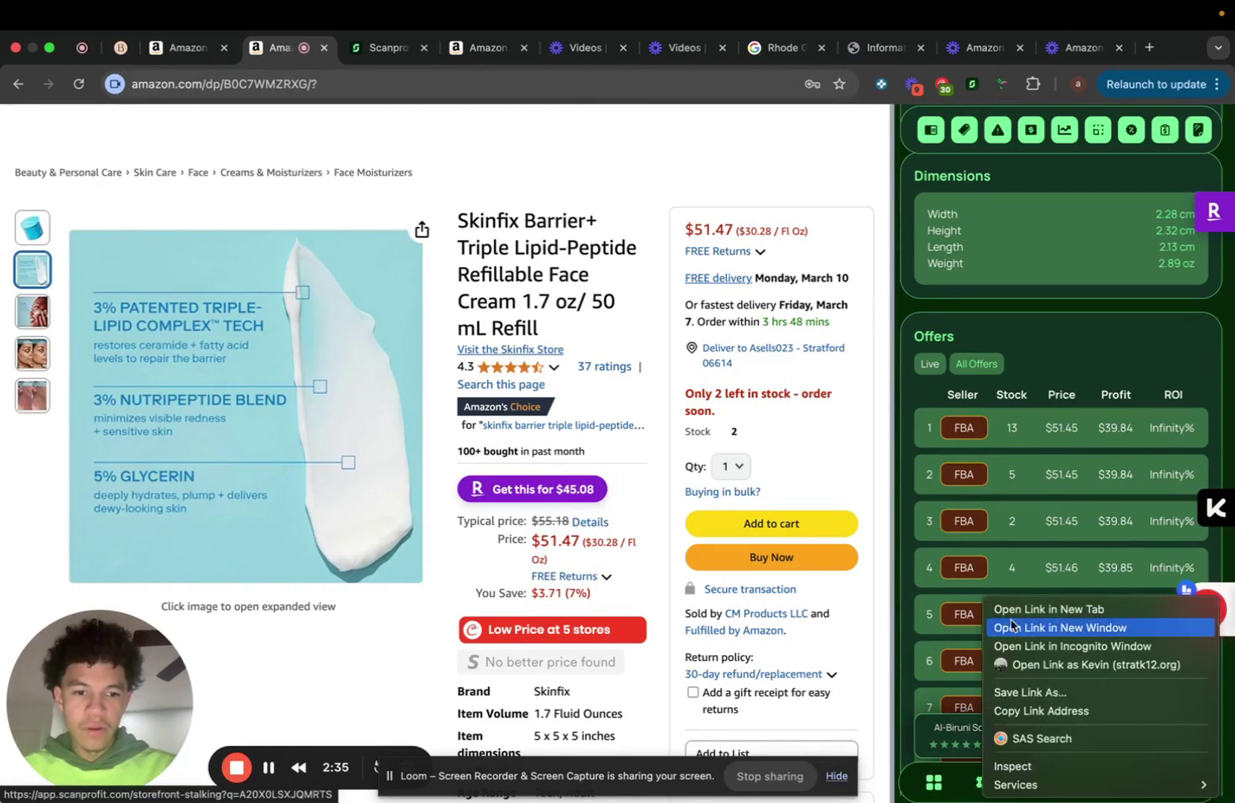
left_click(1030, 609)
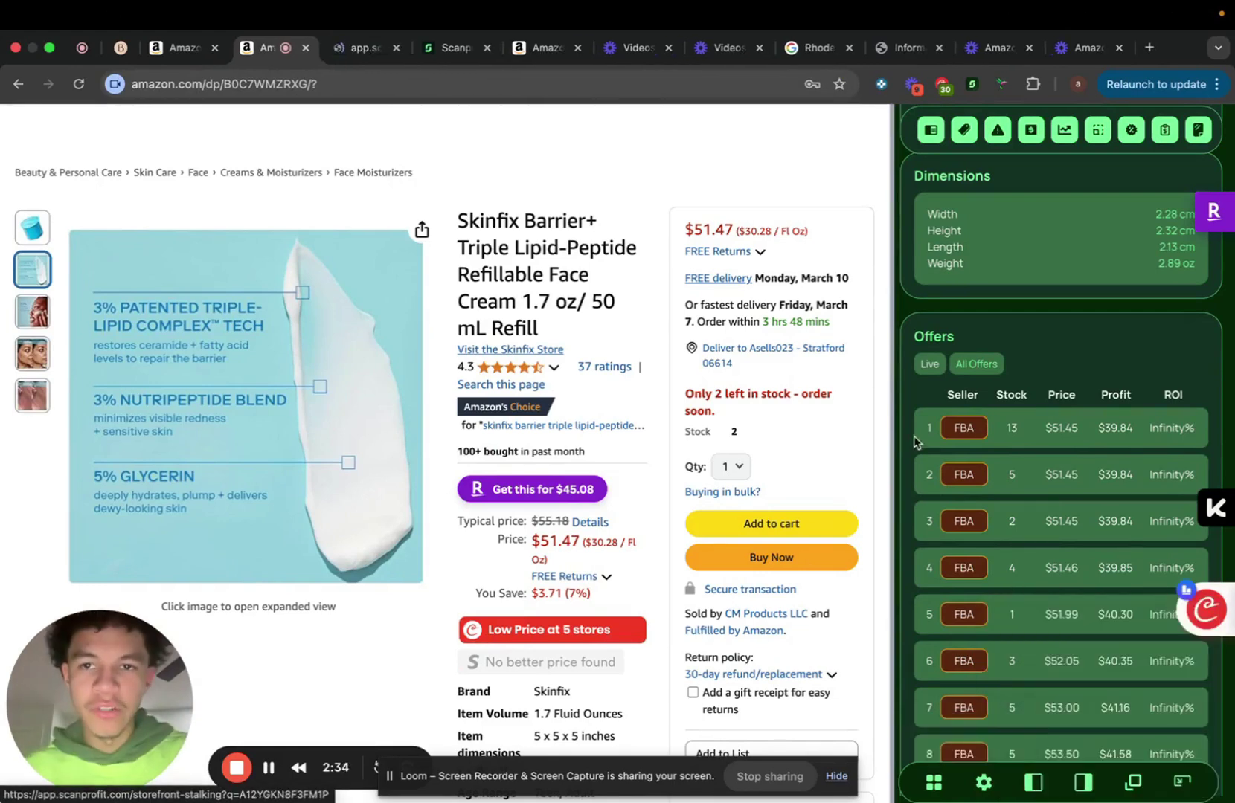
Browse the seller's storefront and Google the $28.45 MasterPieces Las Vegas panoramic puzzle.
left_click(359, 48)
left_click(486, 48)
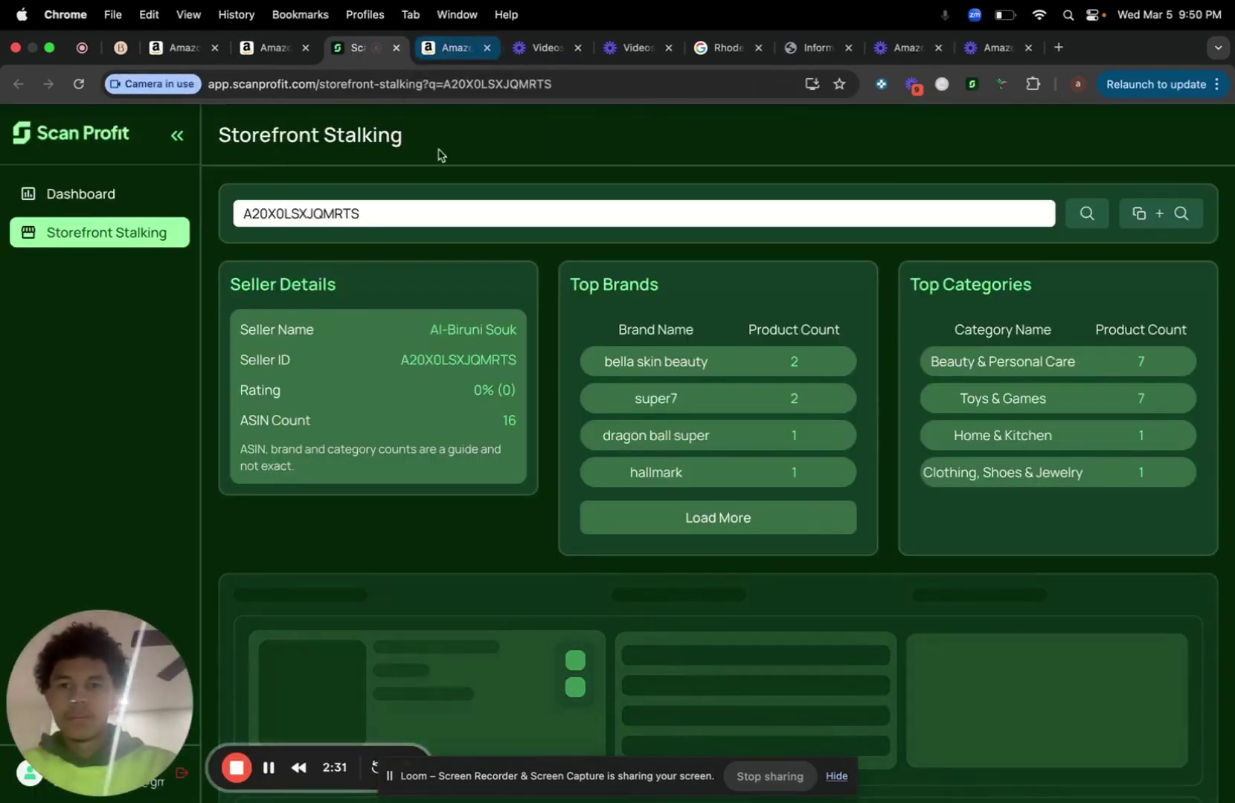
scroll(449, 362, "down", 5)
scroll(451, 315, "down", 3)
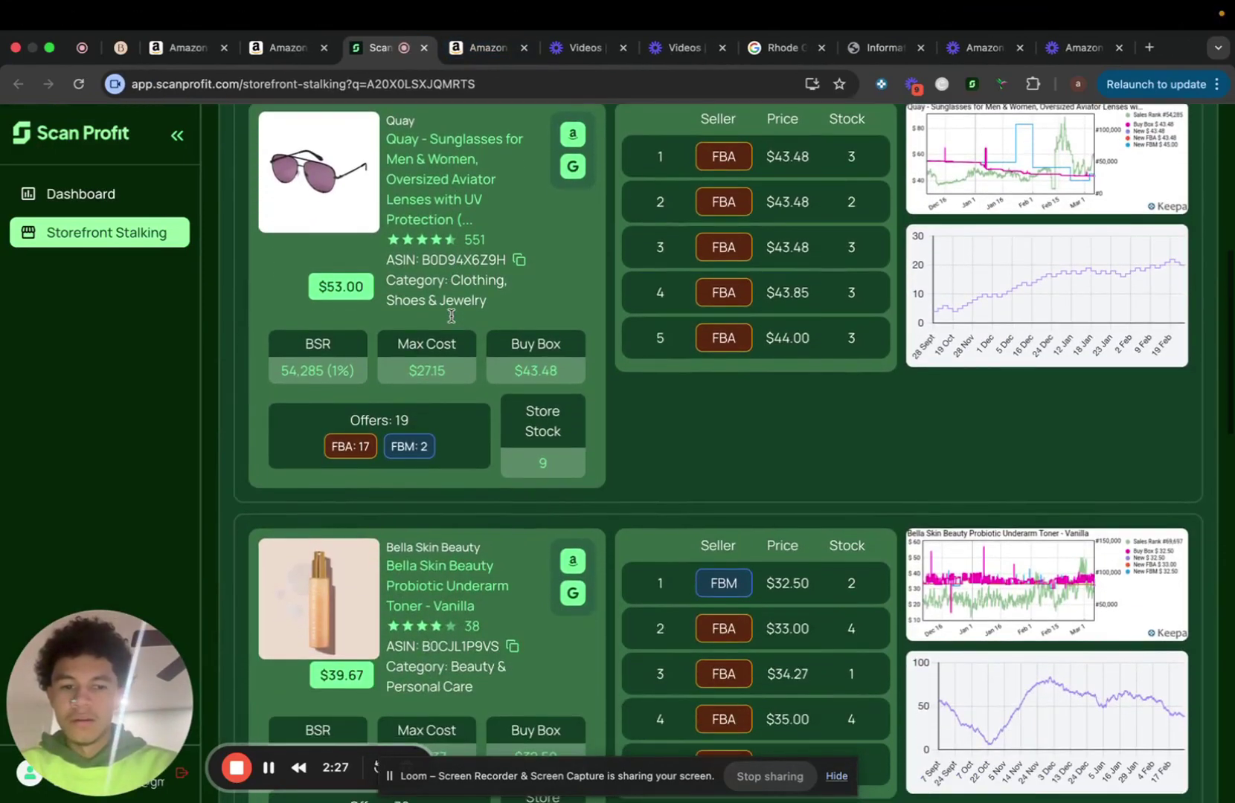
scroll(451, 315, "down", 3)
scroll(451, 318, "down", 2)
scroll(450, 319, "down", 1)
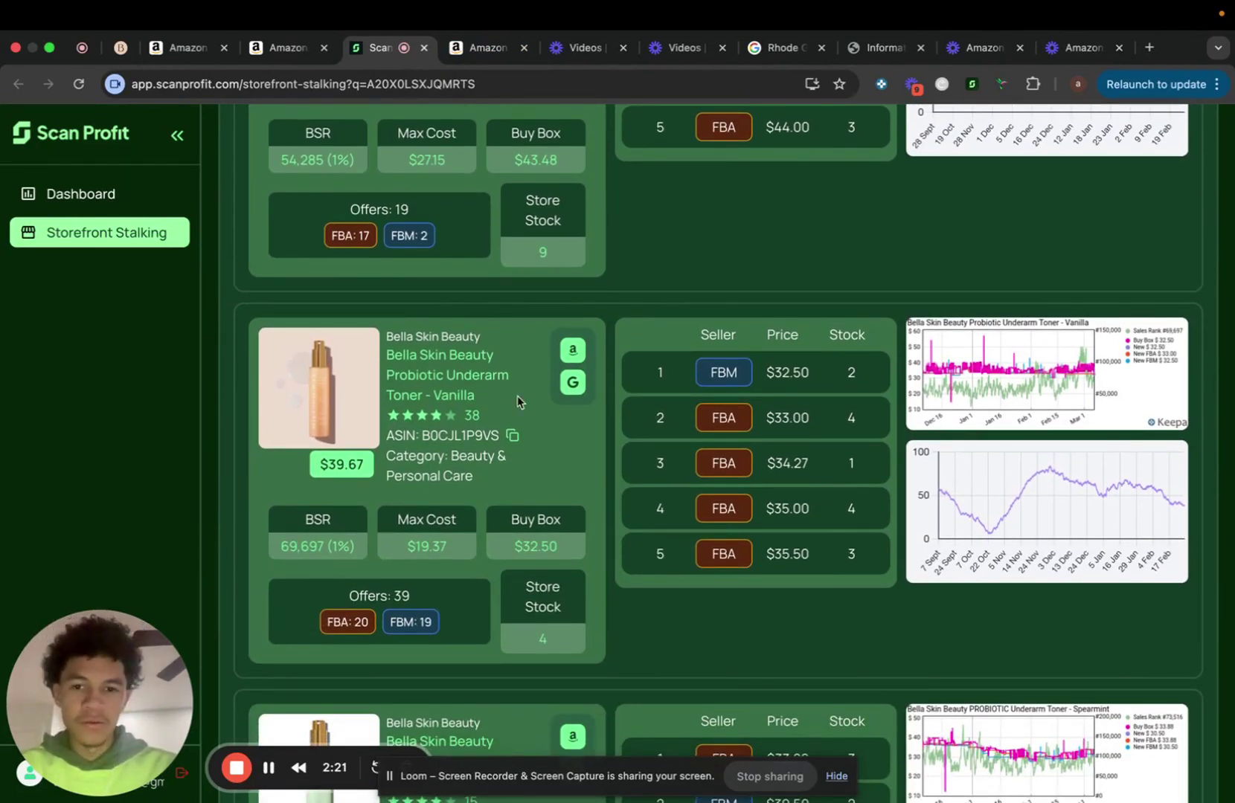
scroll(540, 305, "down", 2)
scroll(481, 441, "down", 2)
scroll(477, 456, "up", 1)
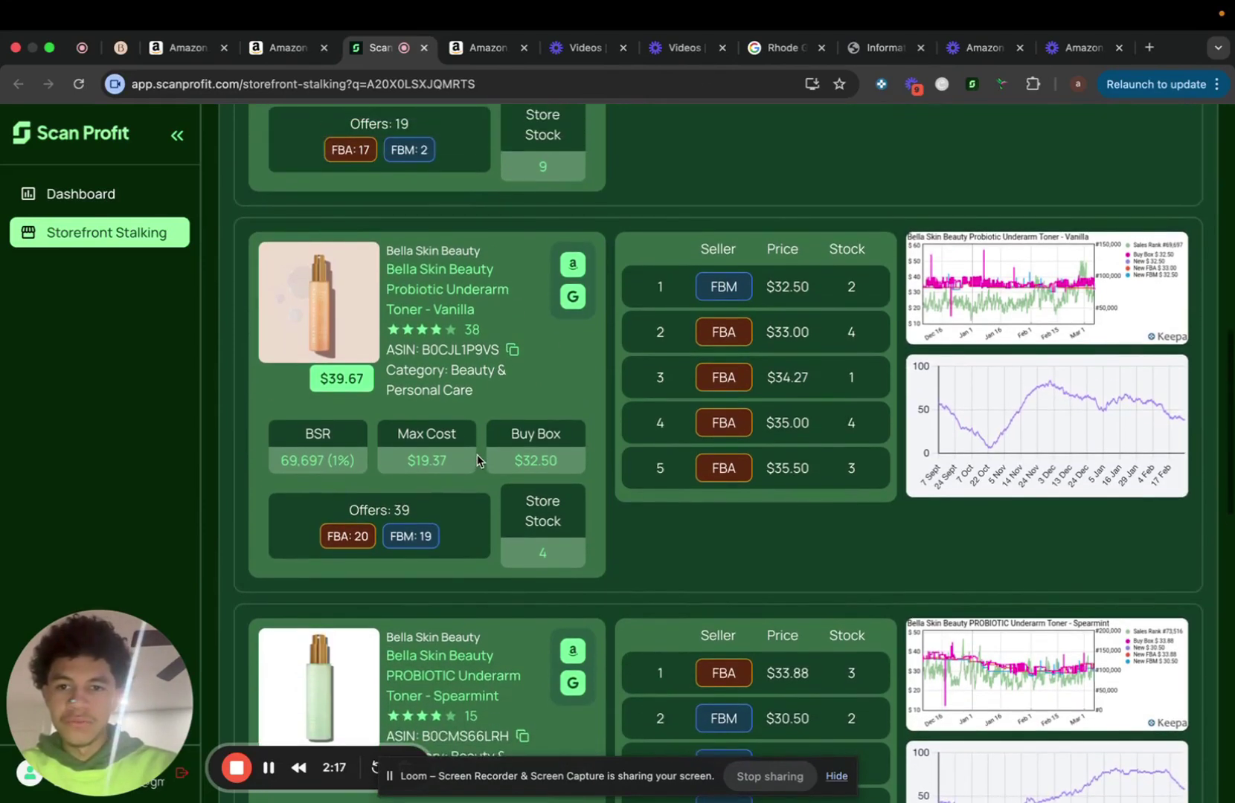
scroll(458, 464, "down", 3)
scroll(437, 372, "down", 3)
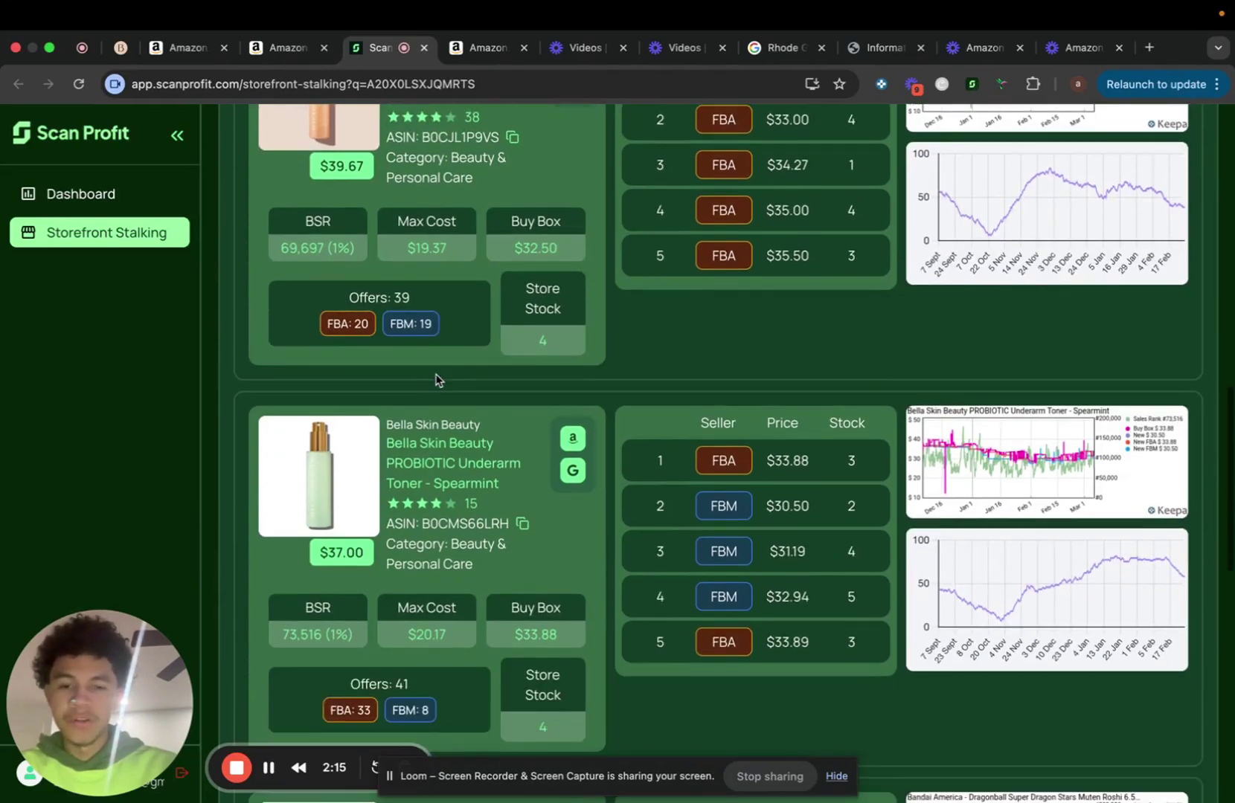
scroll(418, 581, "down", 5)
scroll(523, 412, "up", 5)
scroll(523, 412, "up", 1)
scroll(496, 365, "up", 3)
scroll(370, 387, "down", 3)
scroll(371, 421, "down", 5)
scroll(371, 421, "down", 5)
scroll(372, 422, "down", 4)
scroll(369, 418, "down", 2)
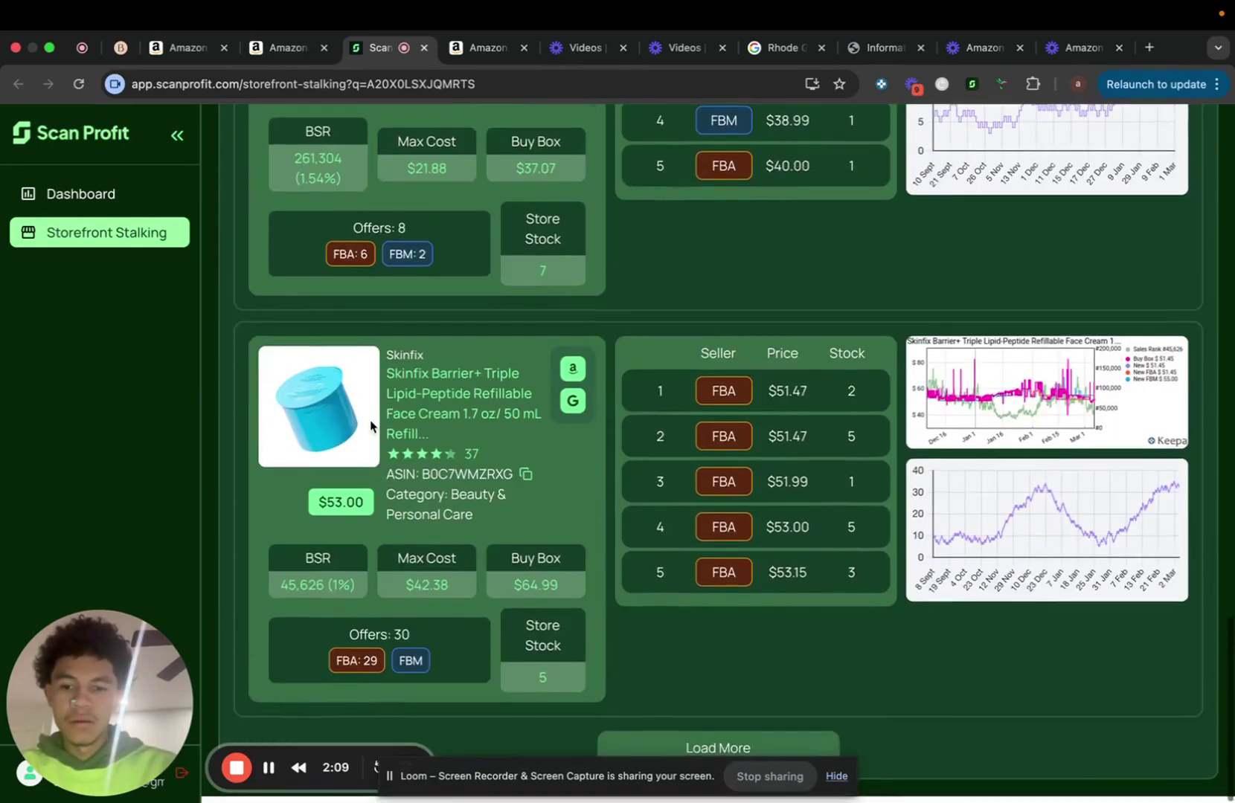
left_click(701, 752)
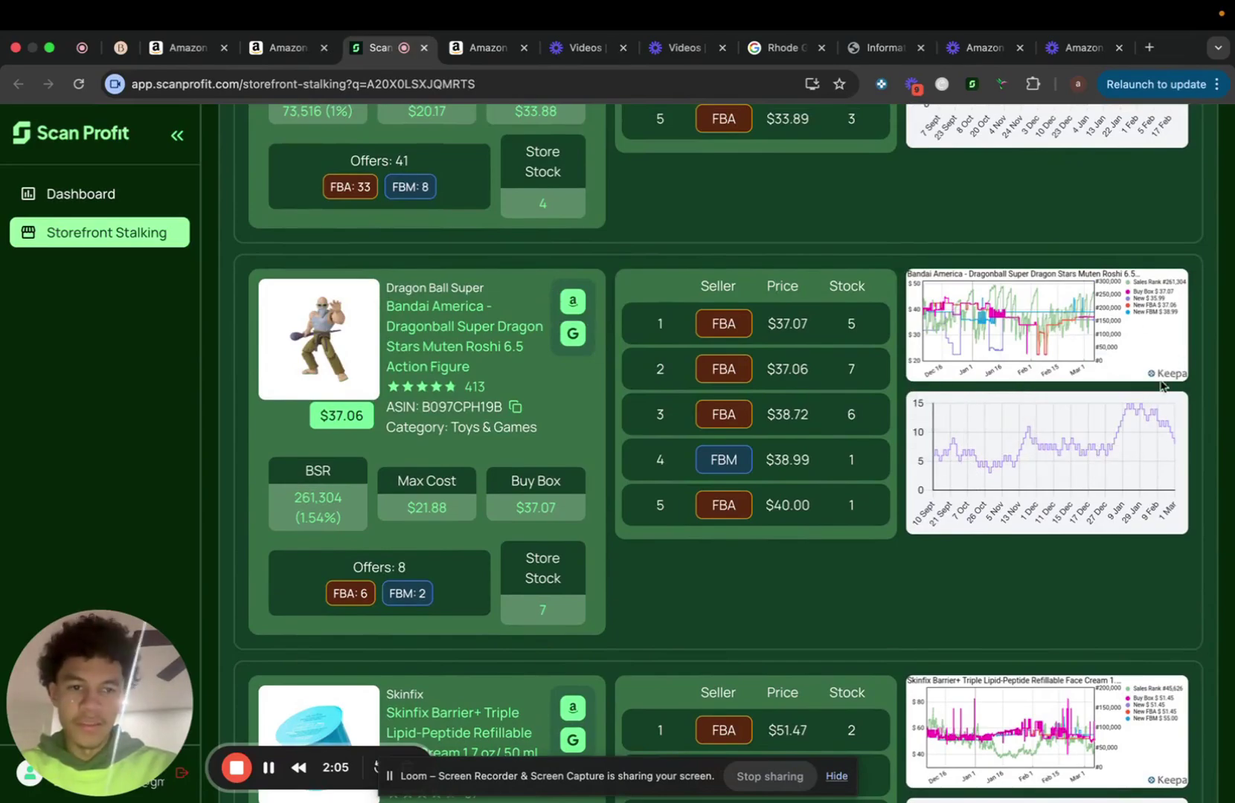
scroll(1020, 446, "down", 5)
scroll(1020, 446, "down", 3)
scroll(1021, 446, "up", 5)
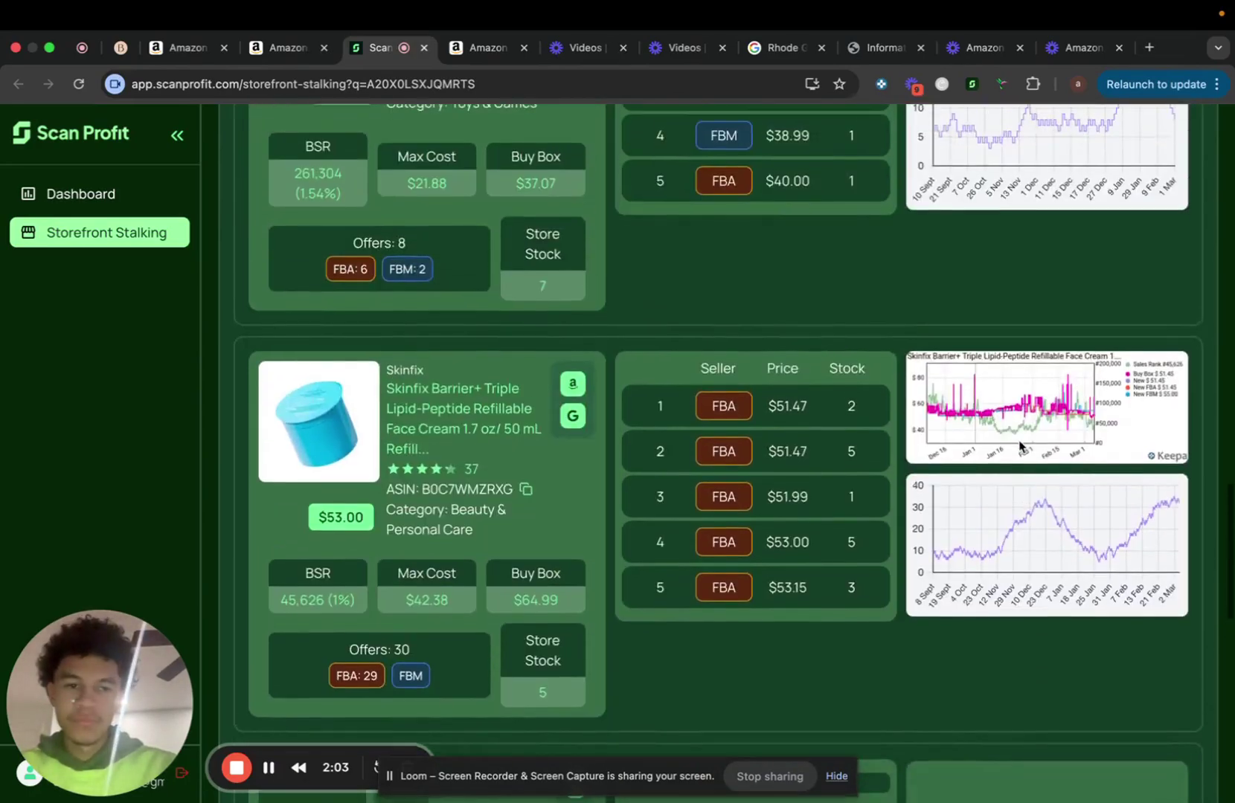
scroll(1020, 447, "up", 6)
scroll(1020, 446, "up", 3)
scroll(1020, 447, "down", 9)
scroll(1021, 446, "down", 4)
scroll(1020, 446, "down", 1)
scroll(1020, 446, "down", 1)
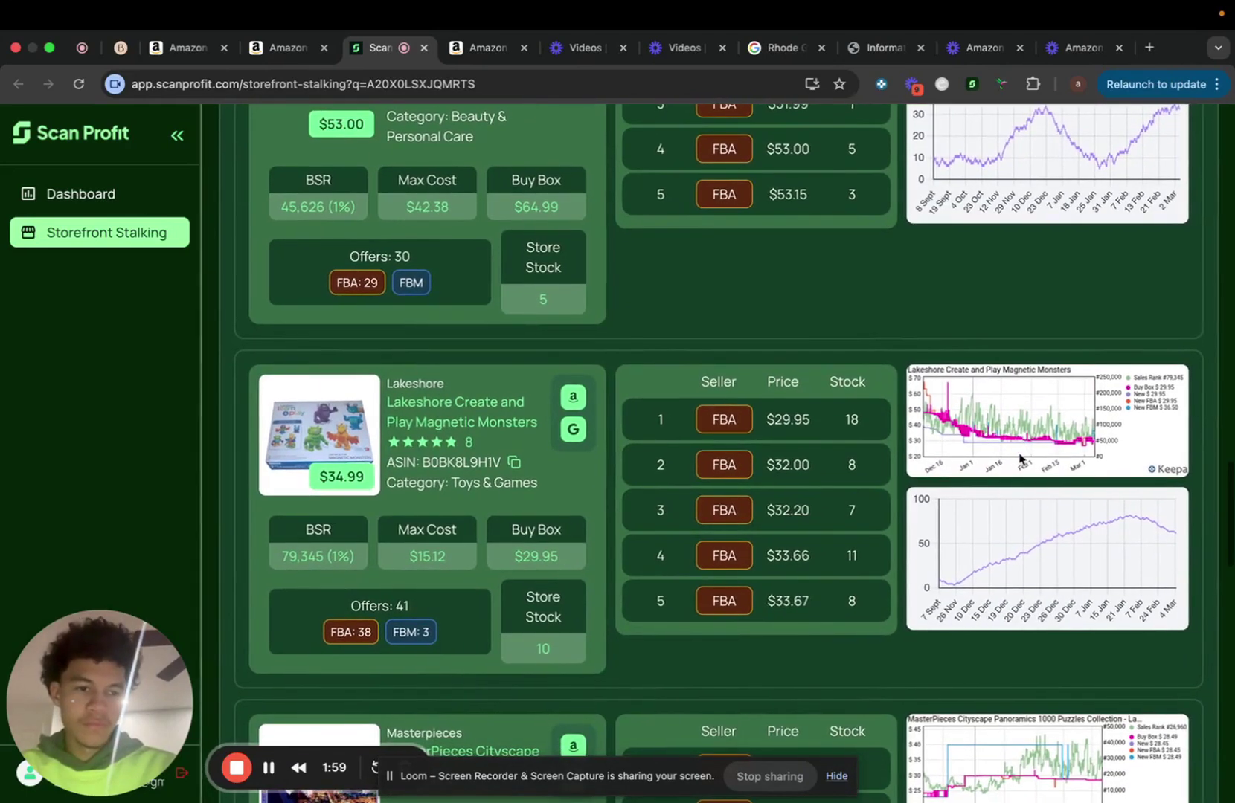
scroll(1011, 470, "down", 2)
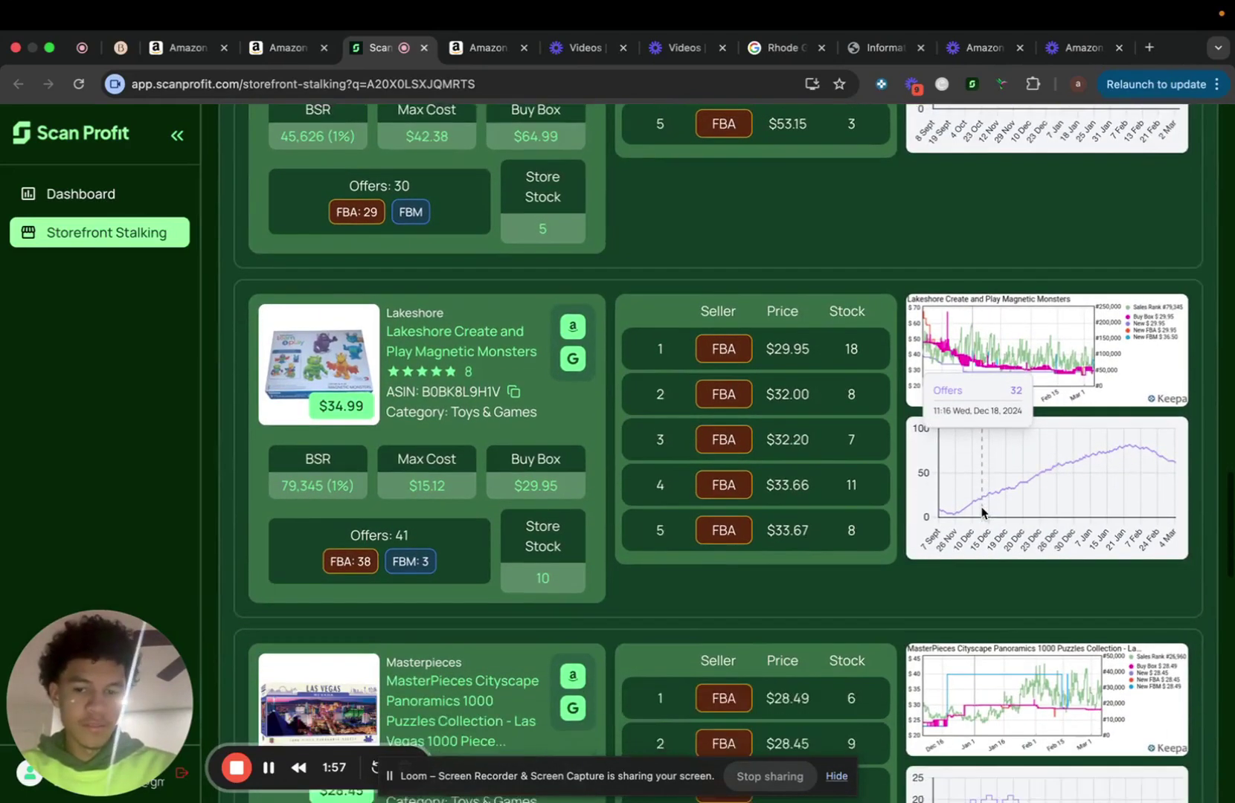
scroll(1011, 470, "up", 2)
scroll(994, 425, "down", 3)
scroll(973, 379, "down", 4)
scroll(972, 376, "down", 3)
scroll(956, 377, "down", 2)
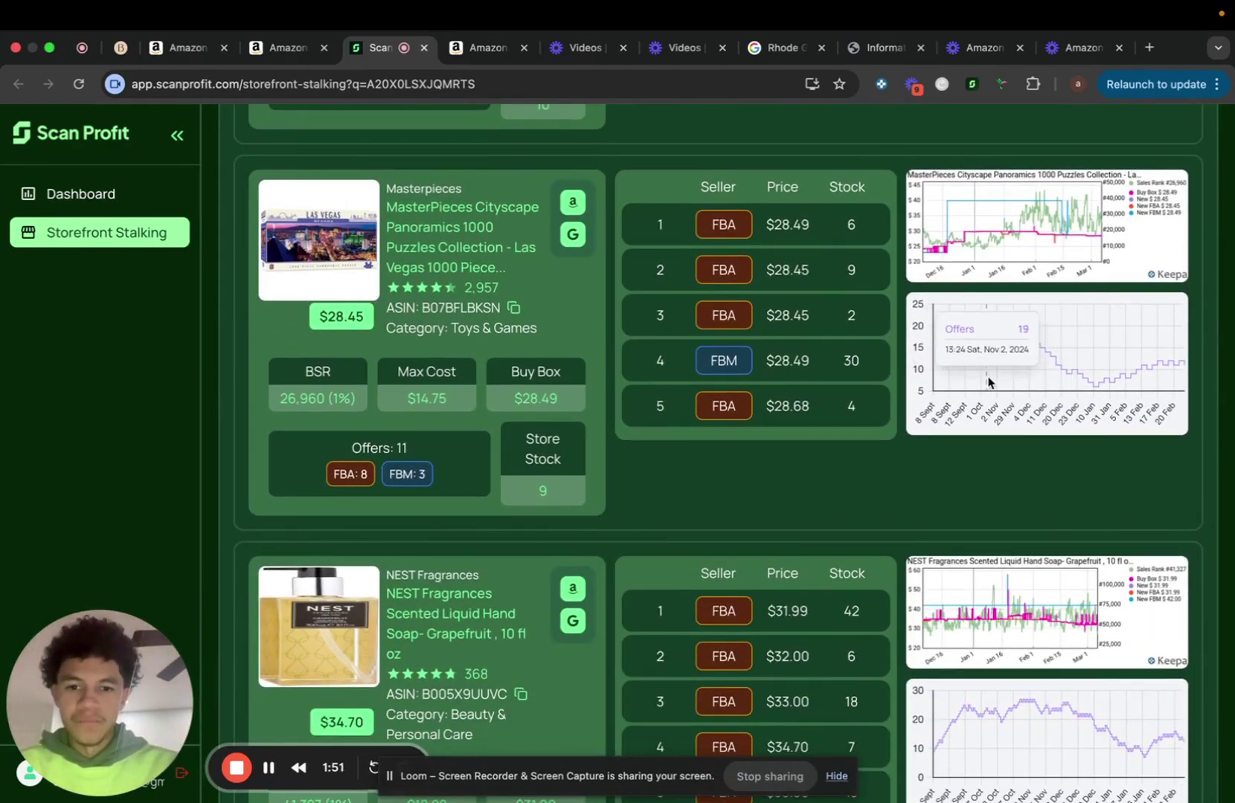
scroll(540, 383, "down", 2)
scroll(521, 380, "down", 1)
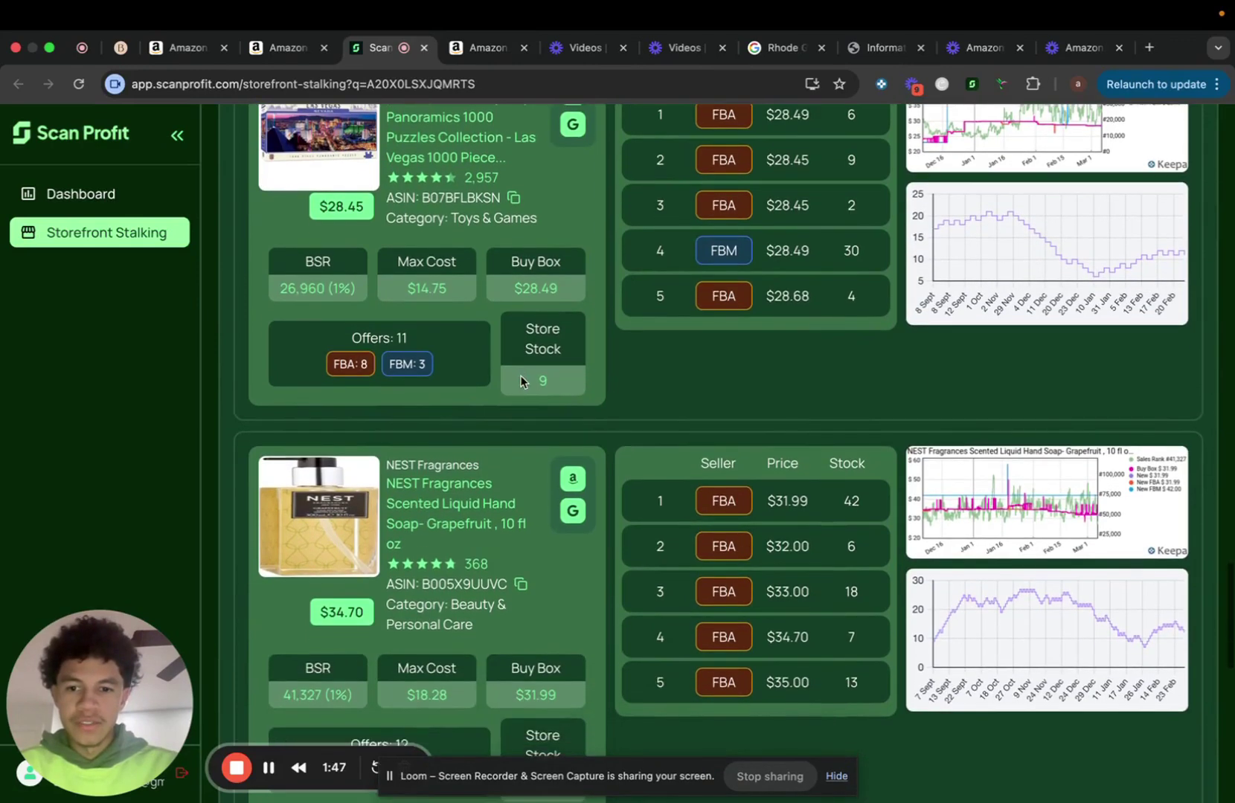
scroll(519, 384, "up", 2)
scroll(519, 384, "up", 1)
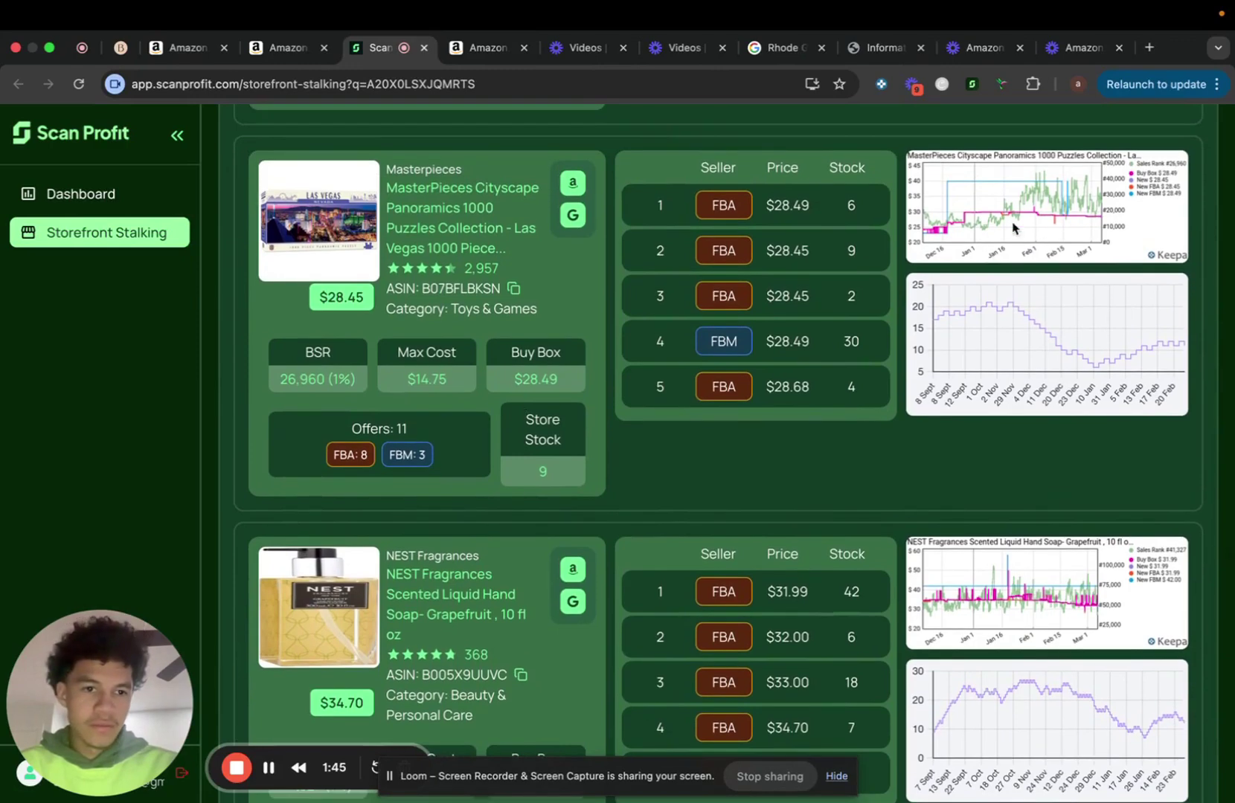
left_click(573, 213)
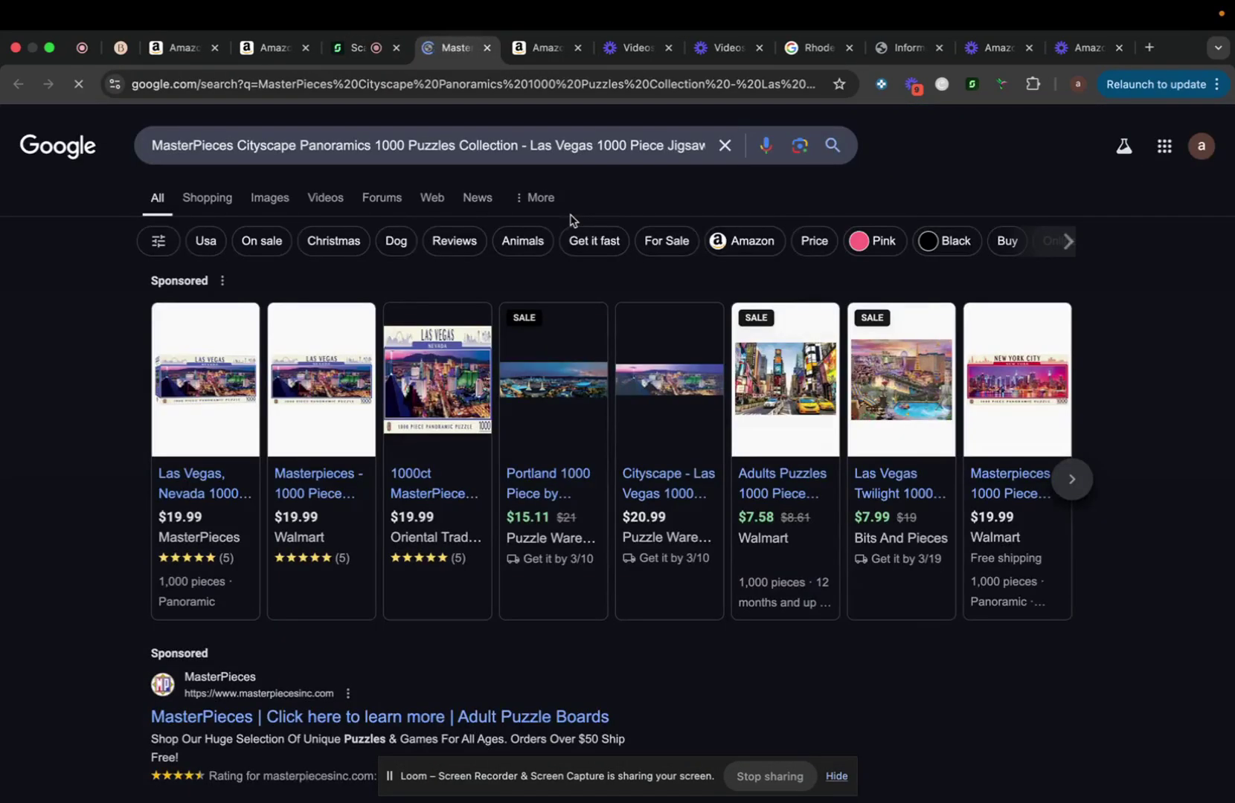
left_click(362, 47)
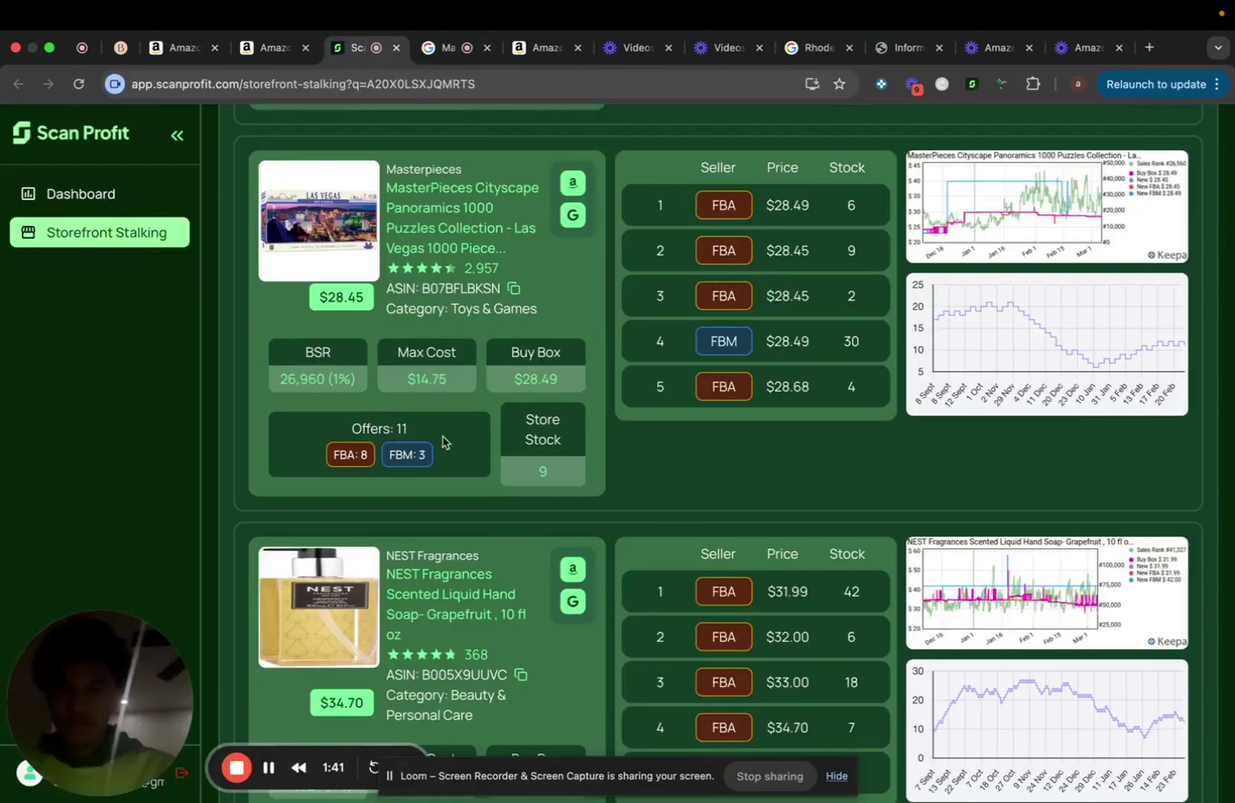
Review the Las Vegas puzzle's Amazon page, Keepa history and $17.44 profit estimate.
left_click(572, 182)
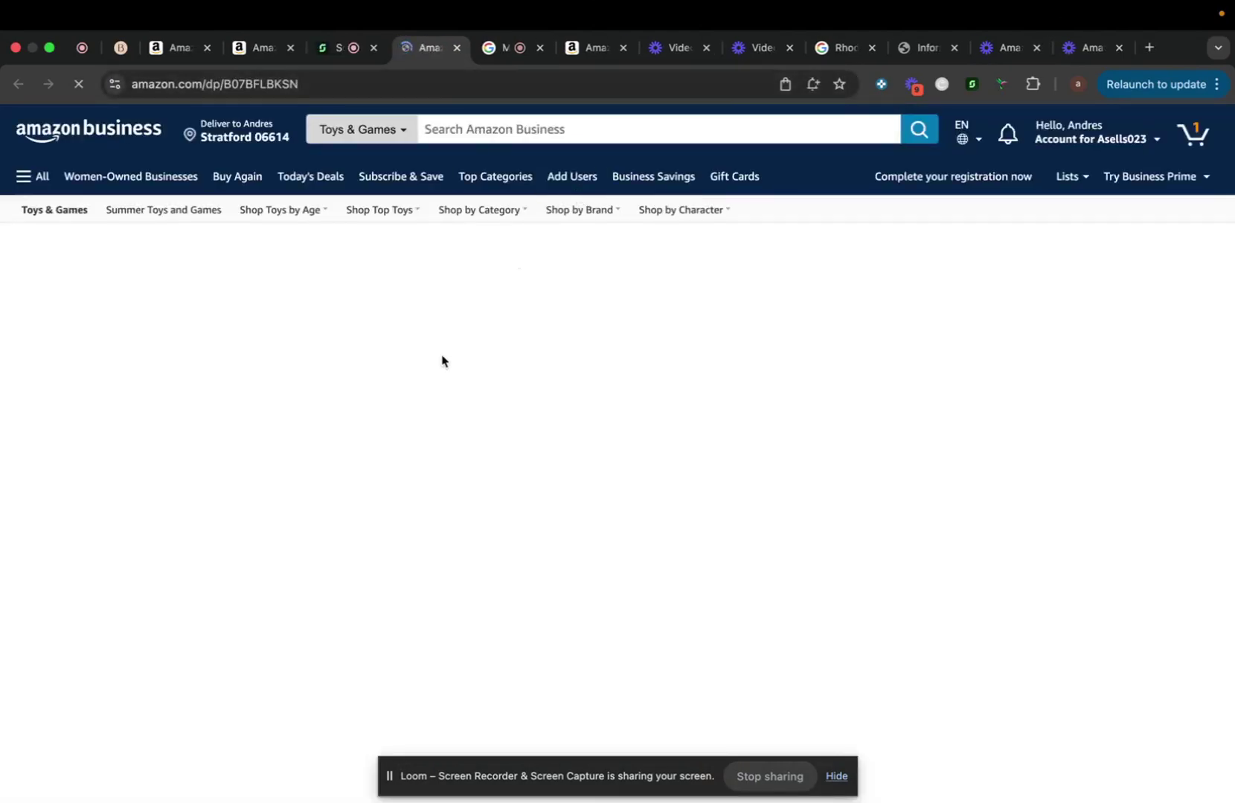
scroll(481, 443, "down", 2)
scroll(485, 440, "down", 2)
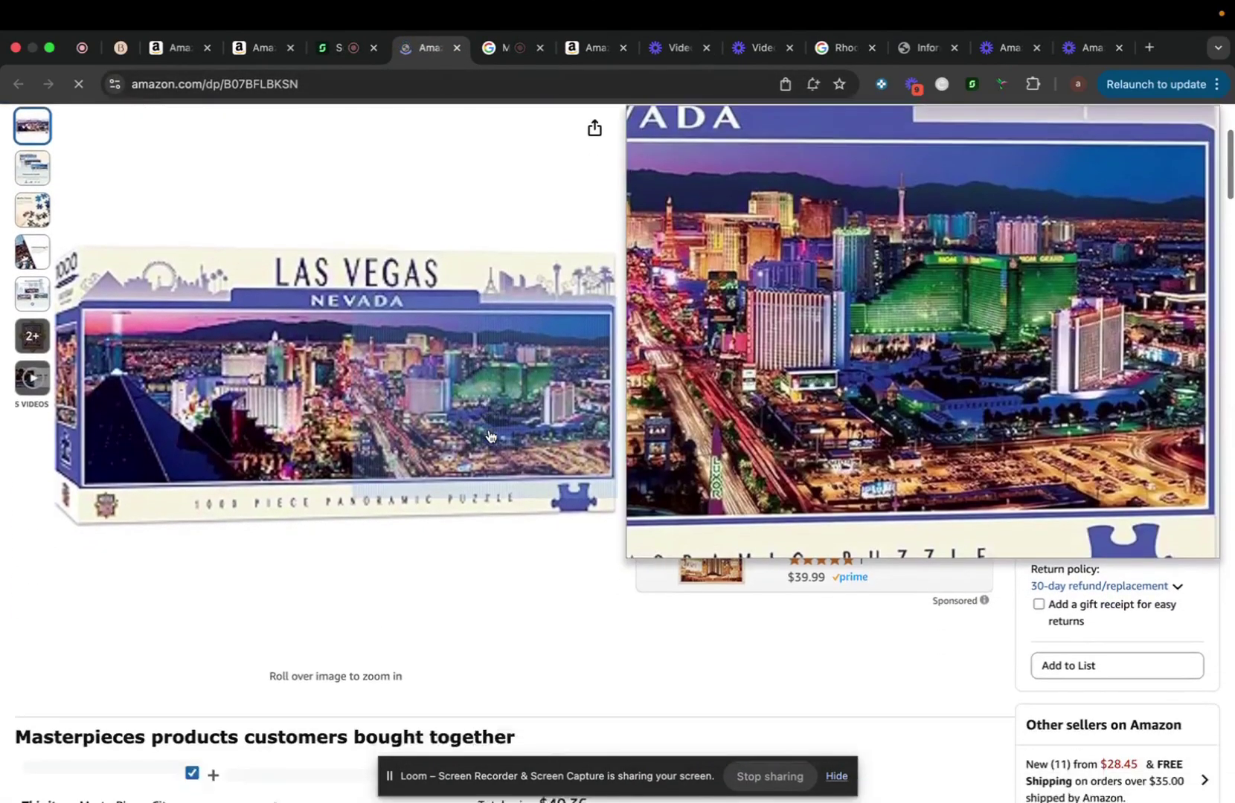
scroll(490, 437, "down", 3)
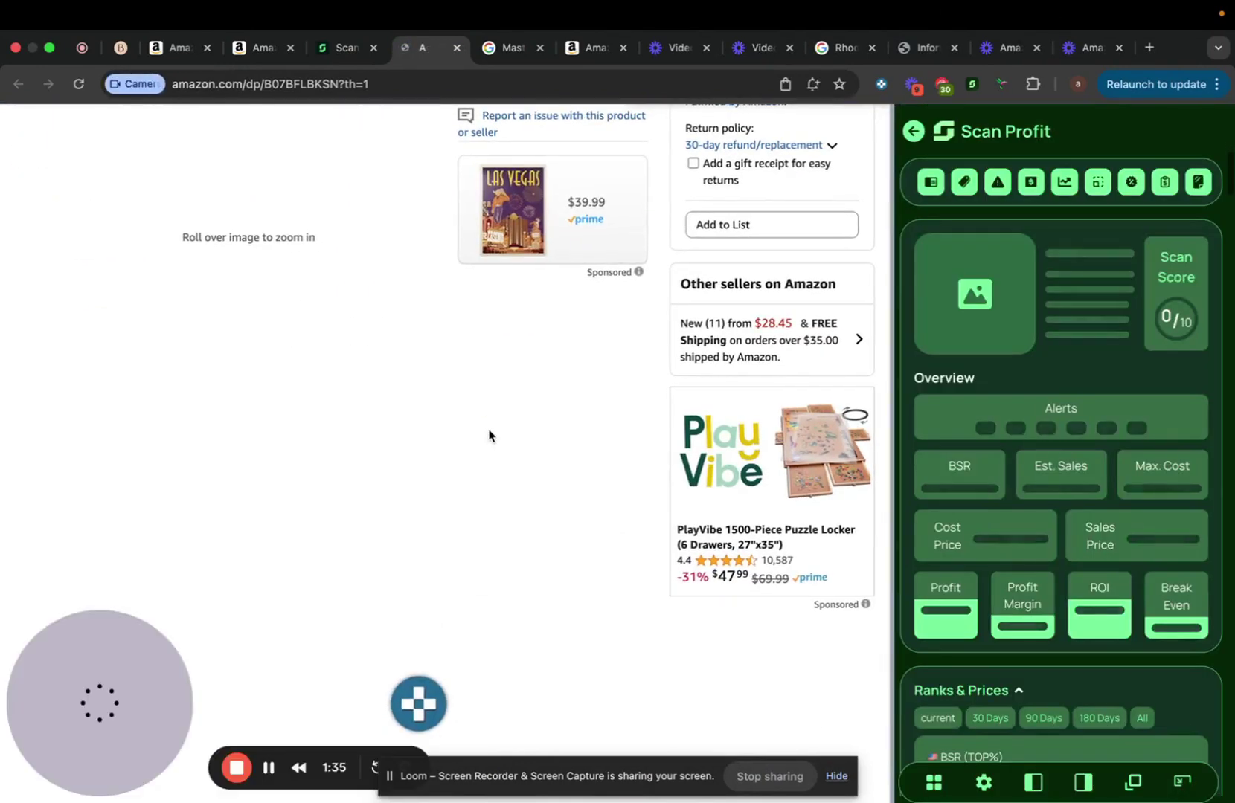
scroll(490, 435, "down", 2)
scroll(490, 435, "down", 1)
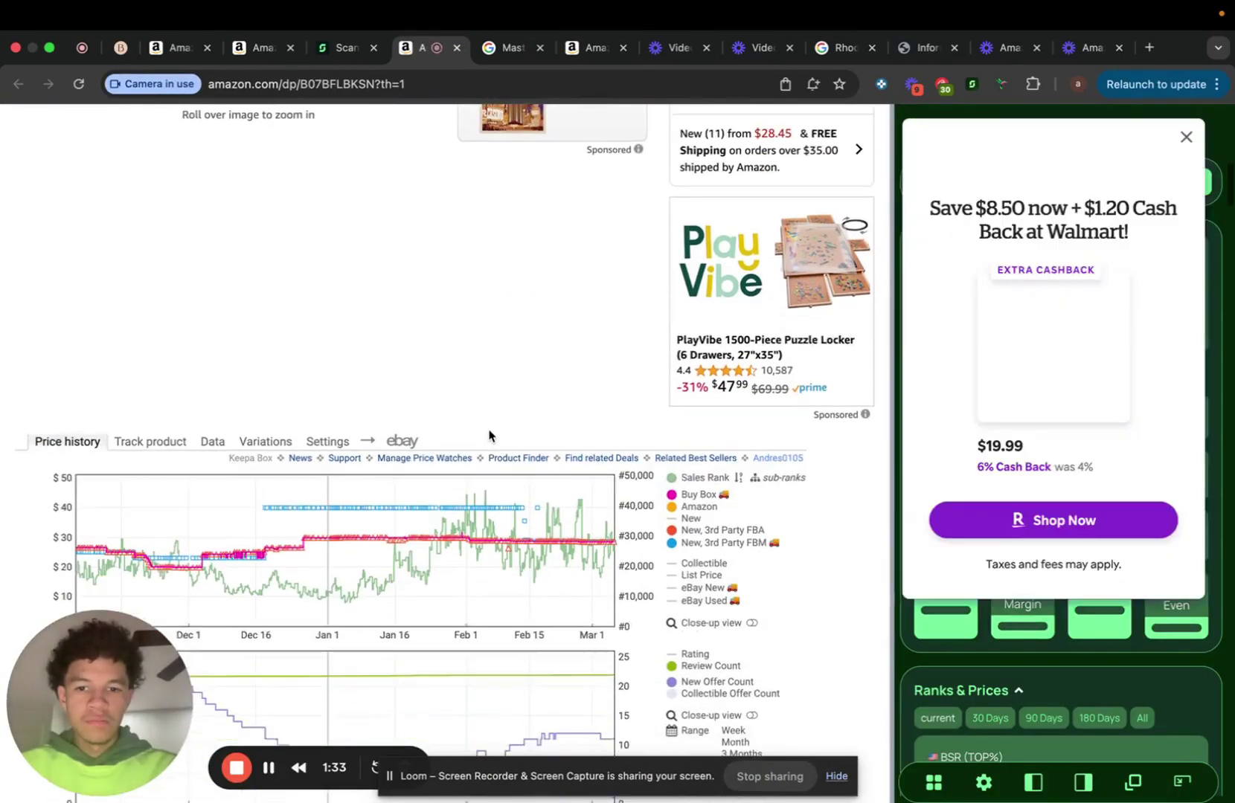
scroll(489, 436, "down", 1)
left_click(1187, 137)
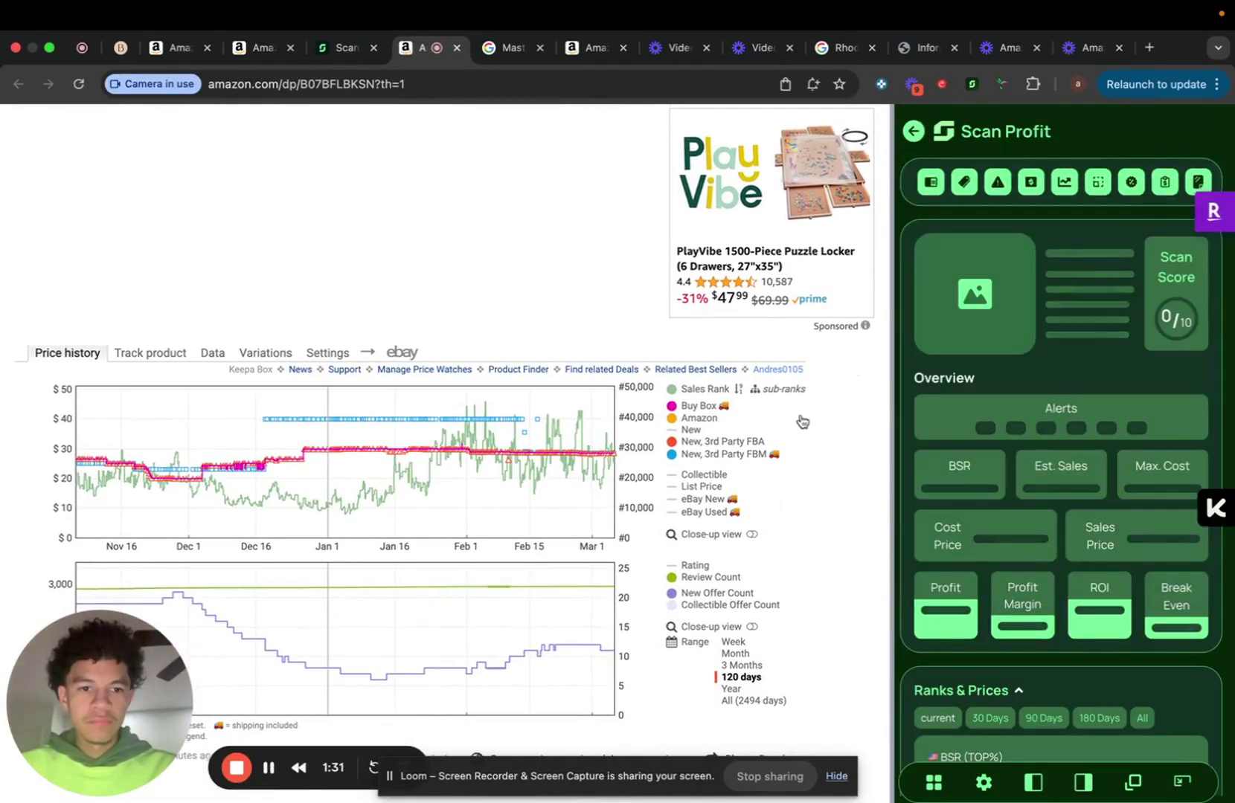
scroll(485, 496, "down", 1)
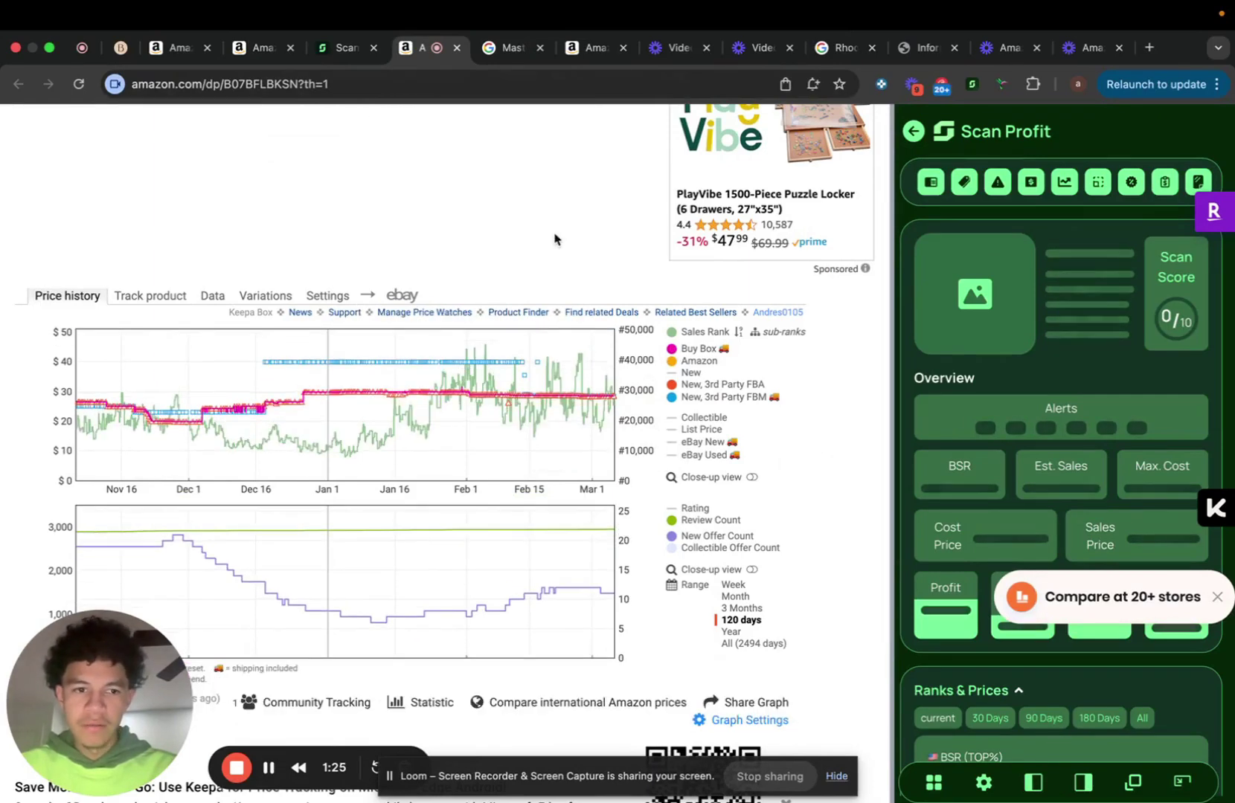
scroll(405, 344, "down", 1)
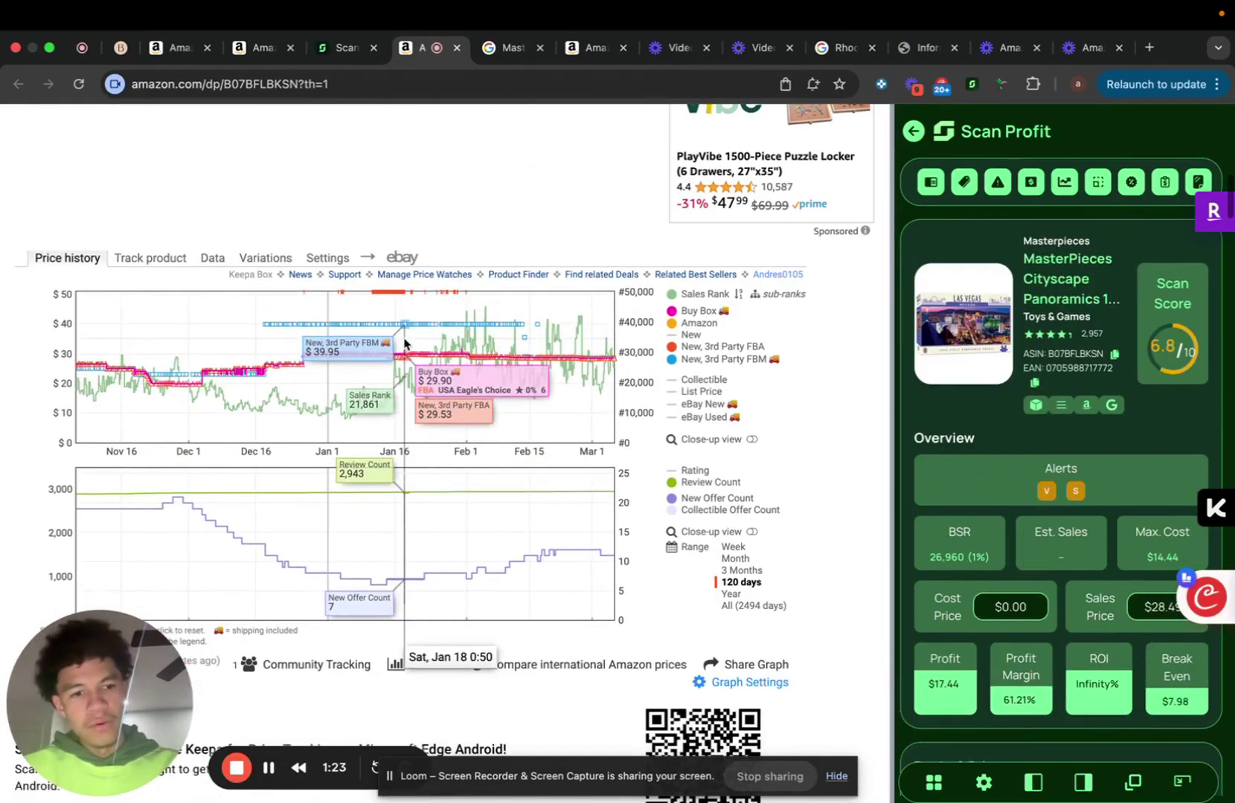
scroll(994, 437, "down", 3)
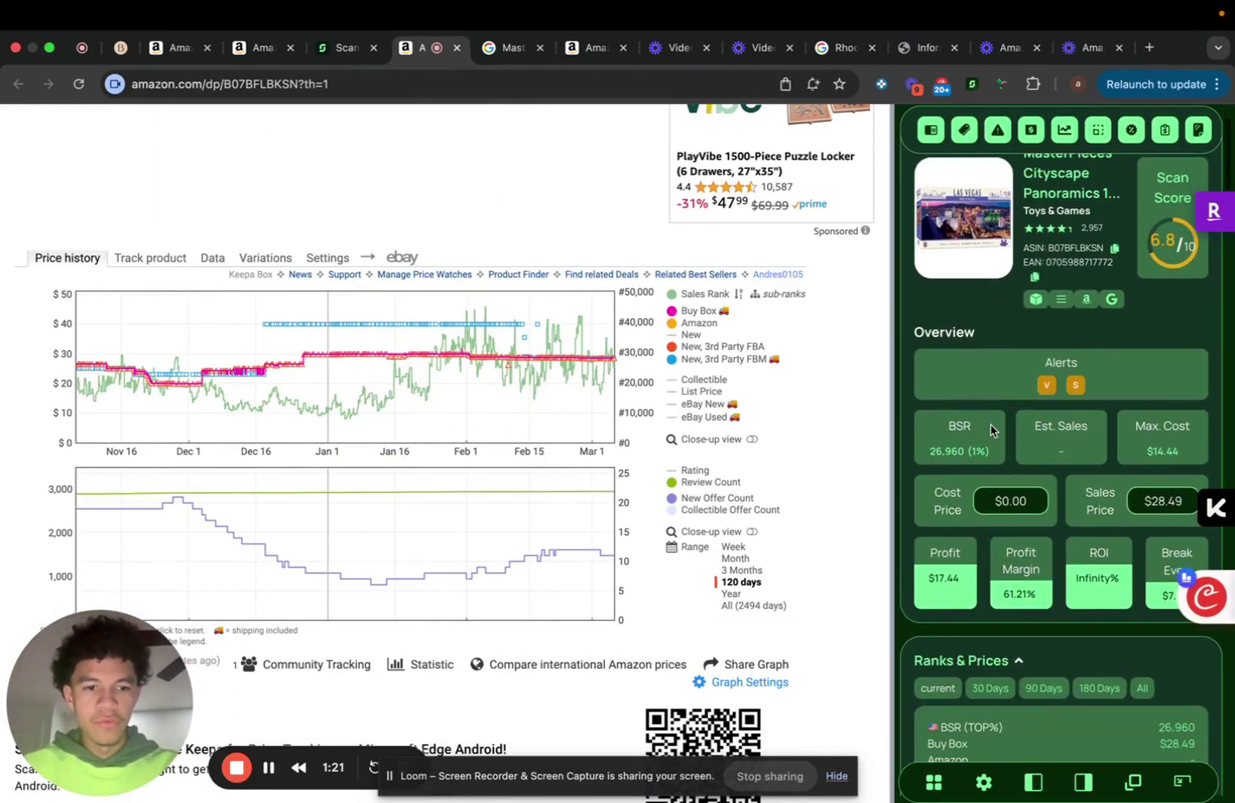
left_click(512, 48)
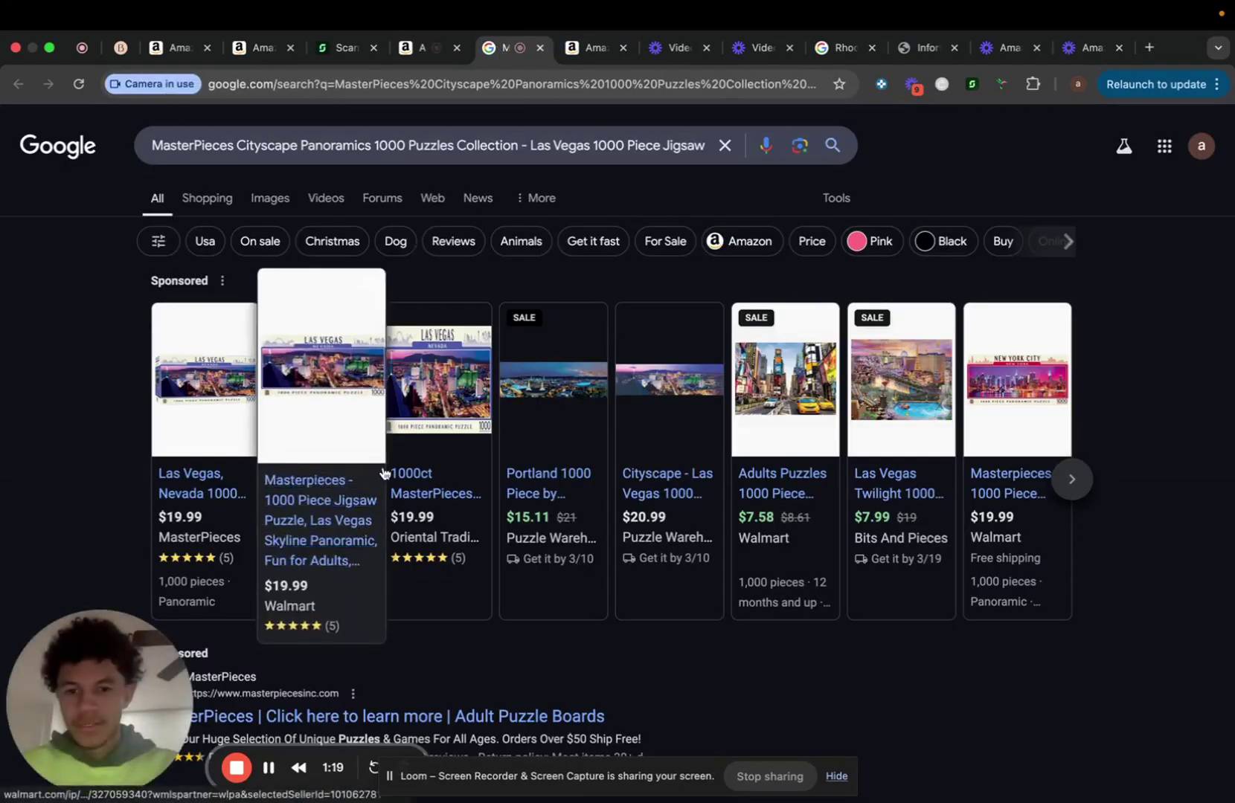
mouse_move(214, 462)
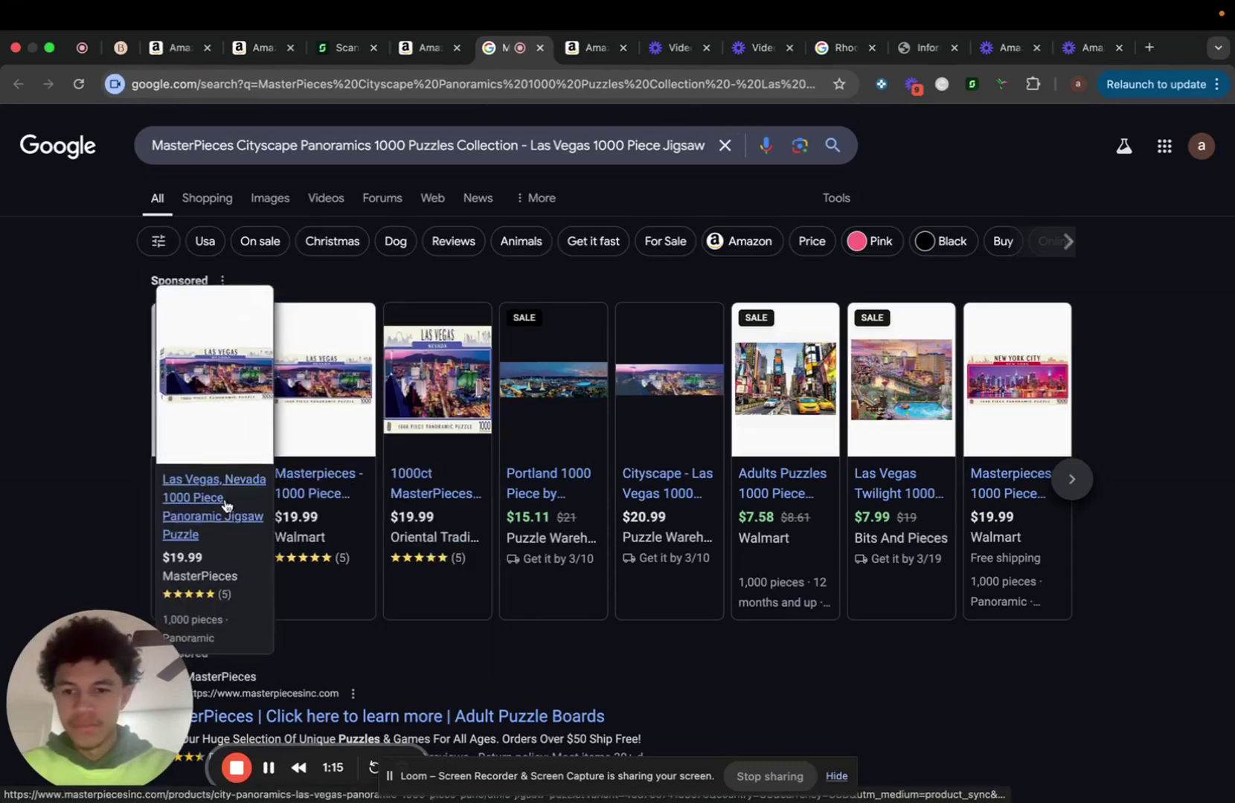
Open the first two Google shopping results for the Las Vegas puzzle in new tabs.
right_click(216, 453)
left_click(265, 461)
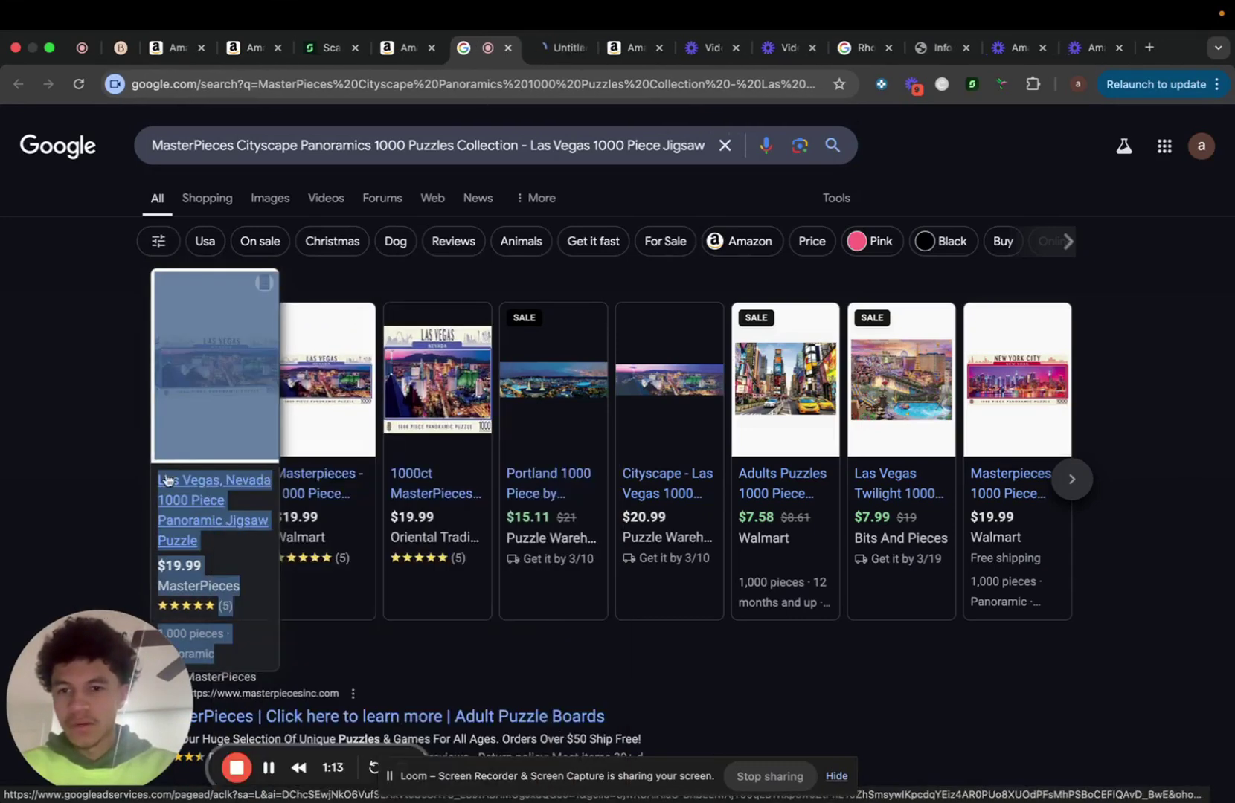
right_click(312, 498)
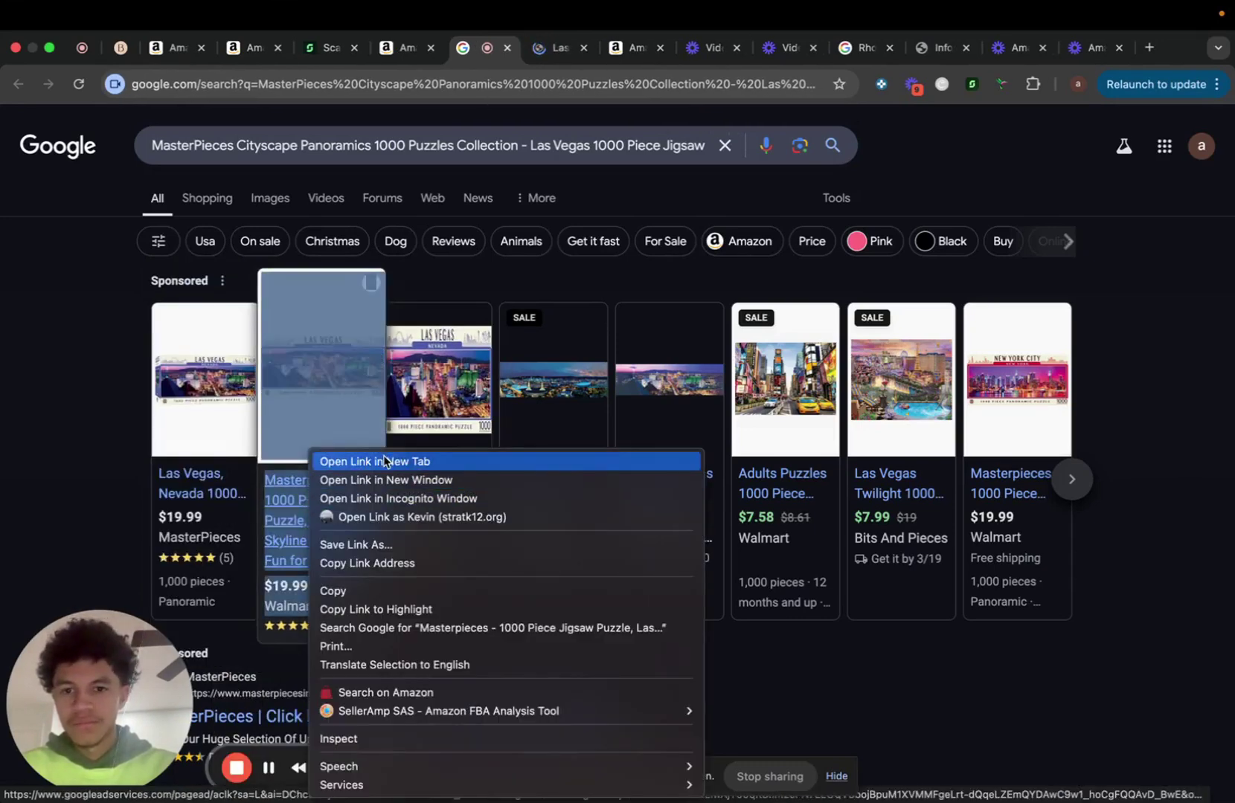
left_click(384, 462)
Add ten $19.99 Las Vegas puzzles to the MasterPieces cart.
left_click(506, 56)
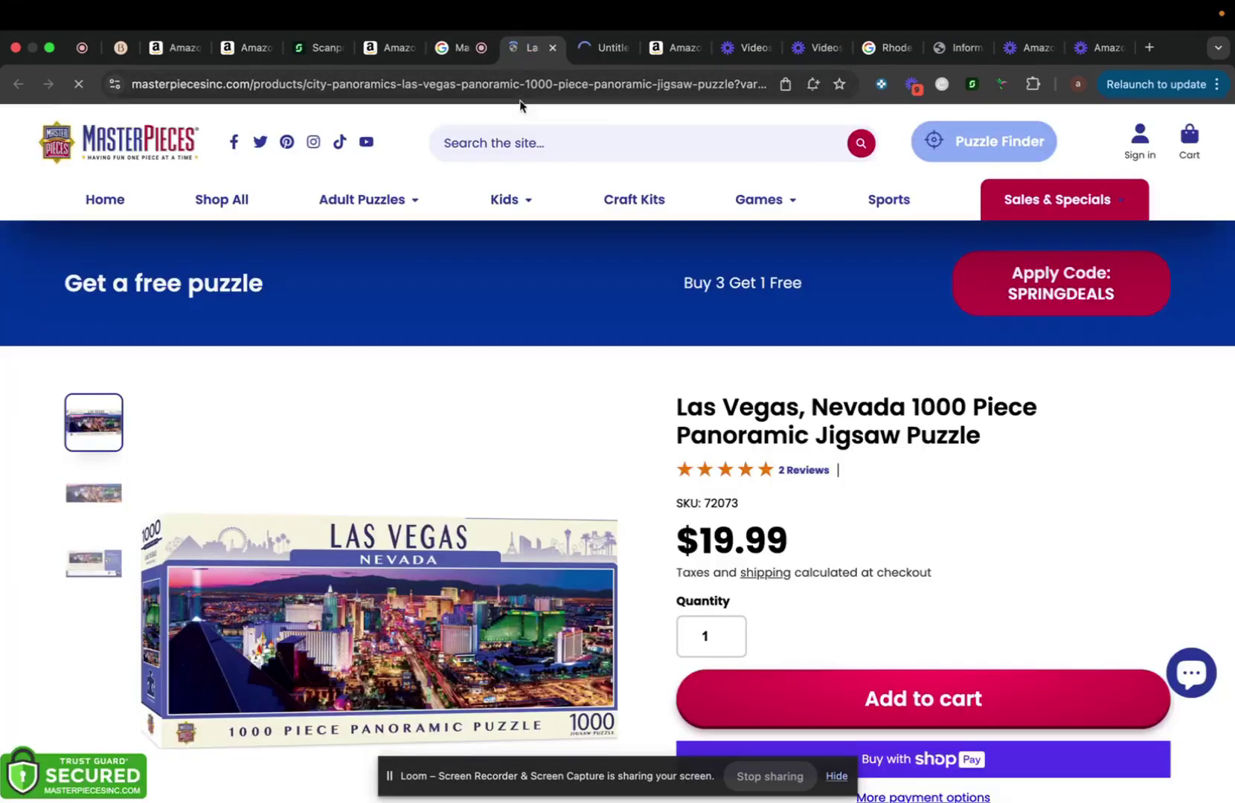
scroll(583, 396, "down", 2)
scroll(586, 405, "down", 2)
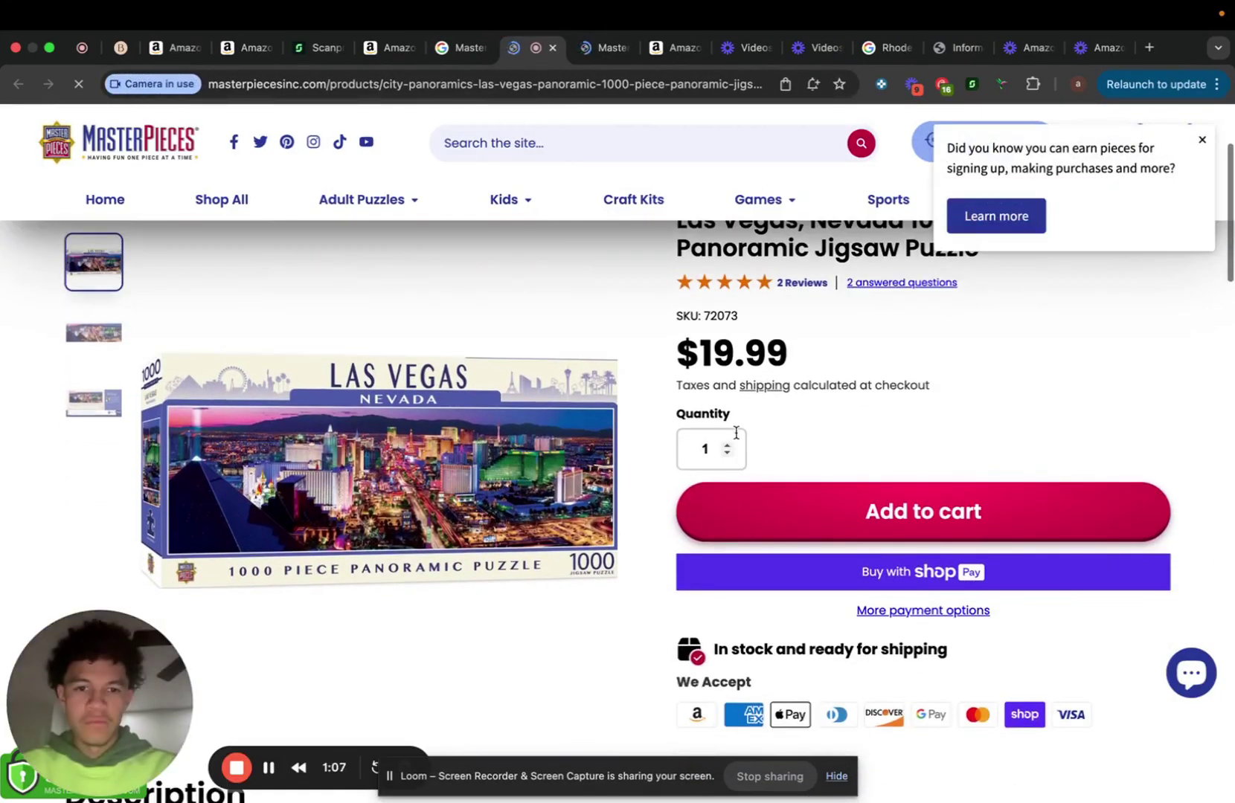
left_click(711, 450)
type("0")
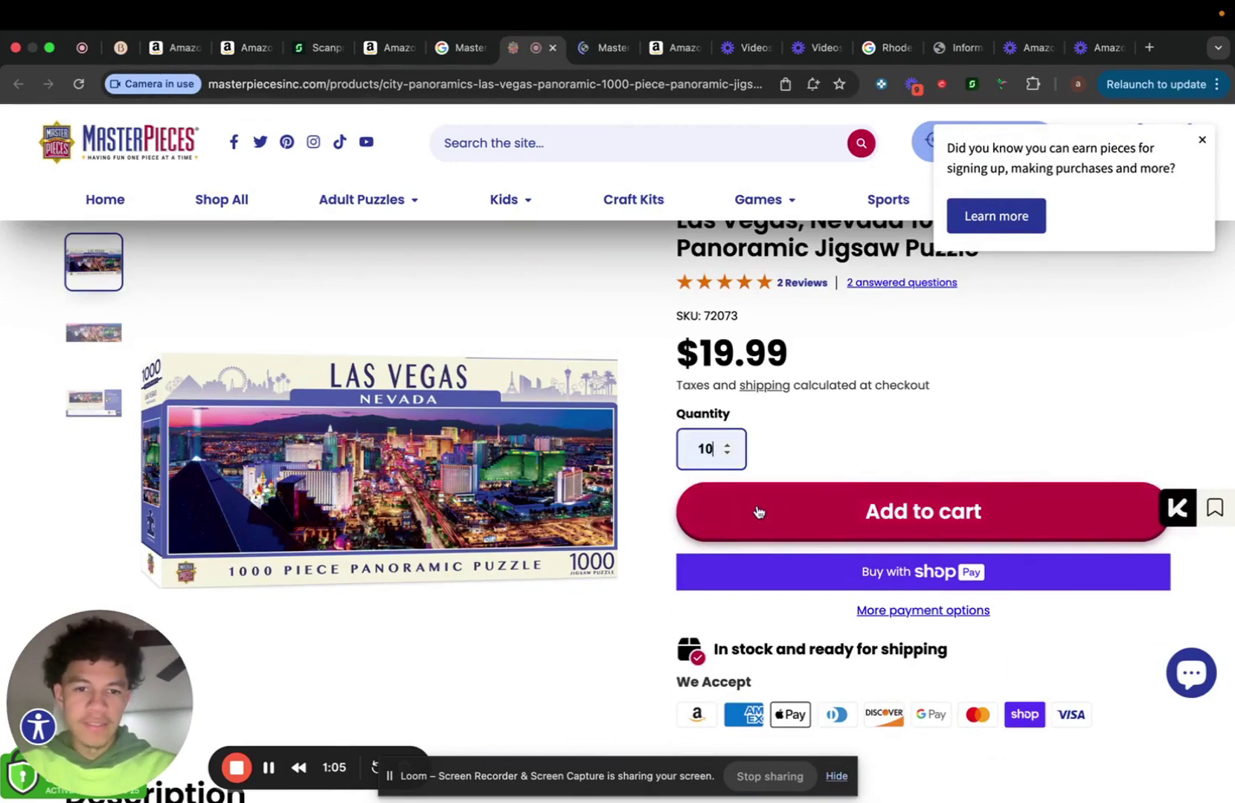
left_click(789, 511)
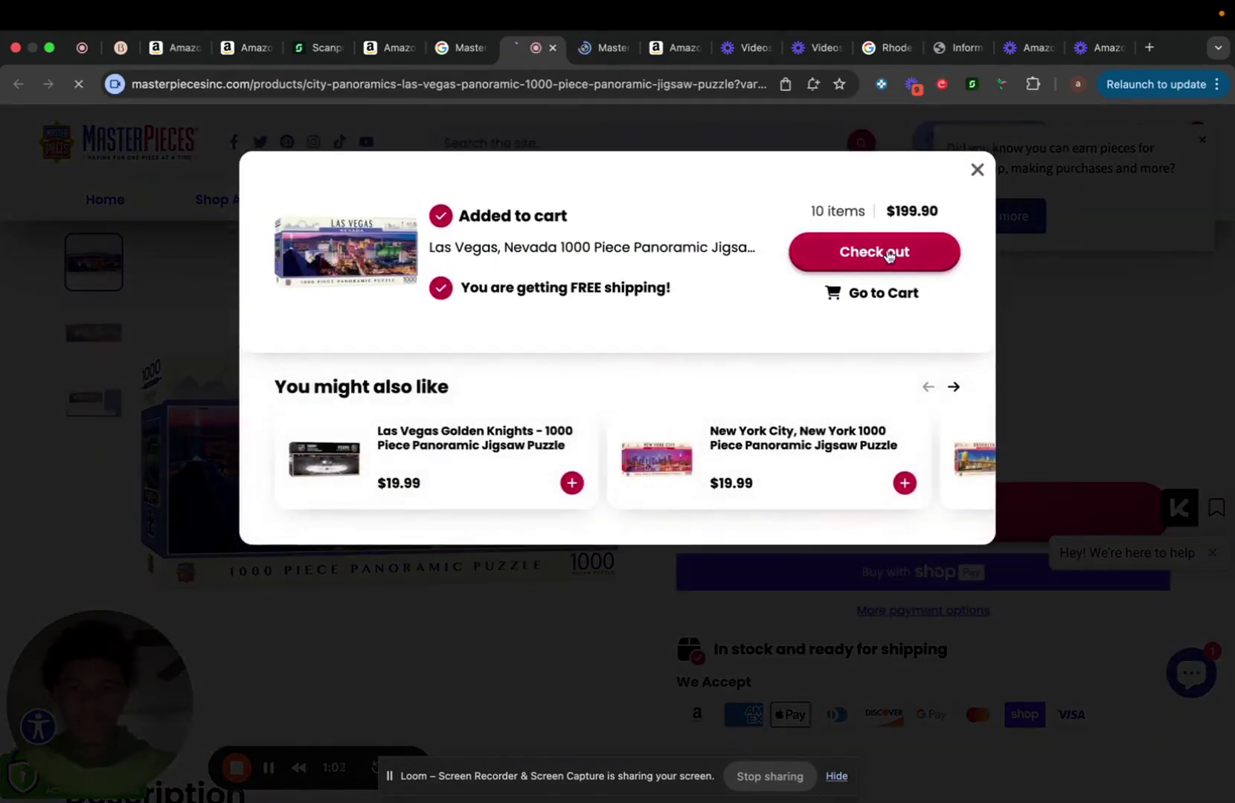
Apply the SPRINGDEALS coupon at checkout, bringing ten puzzles to $159.92.
left_click(884, 253)
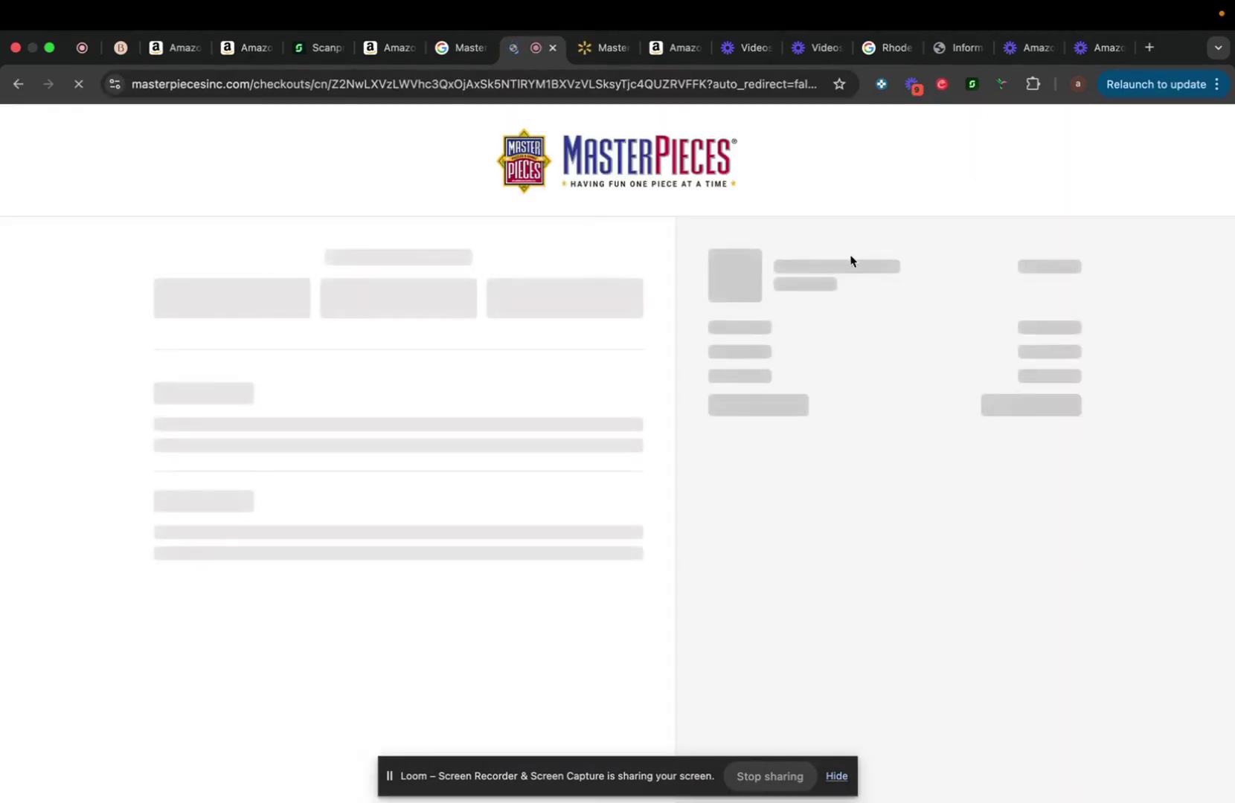
left_click(822, 355)
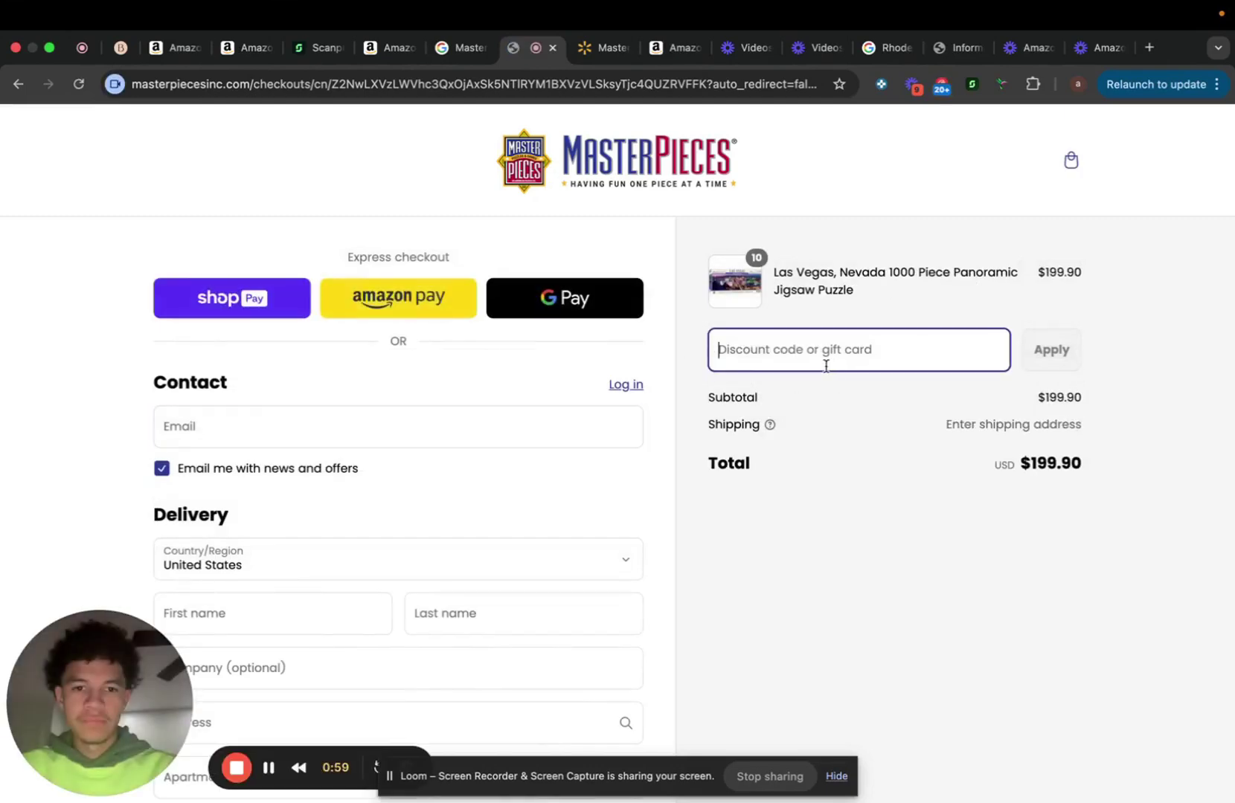
left_click(941, 84)
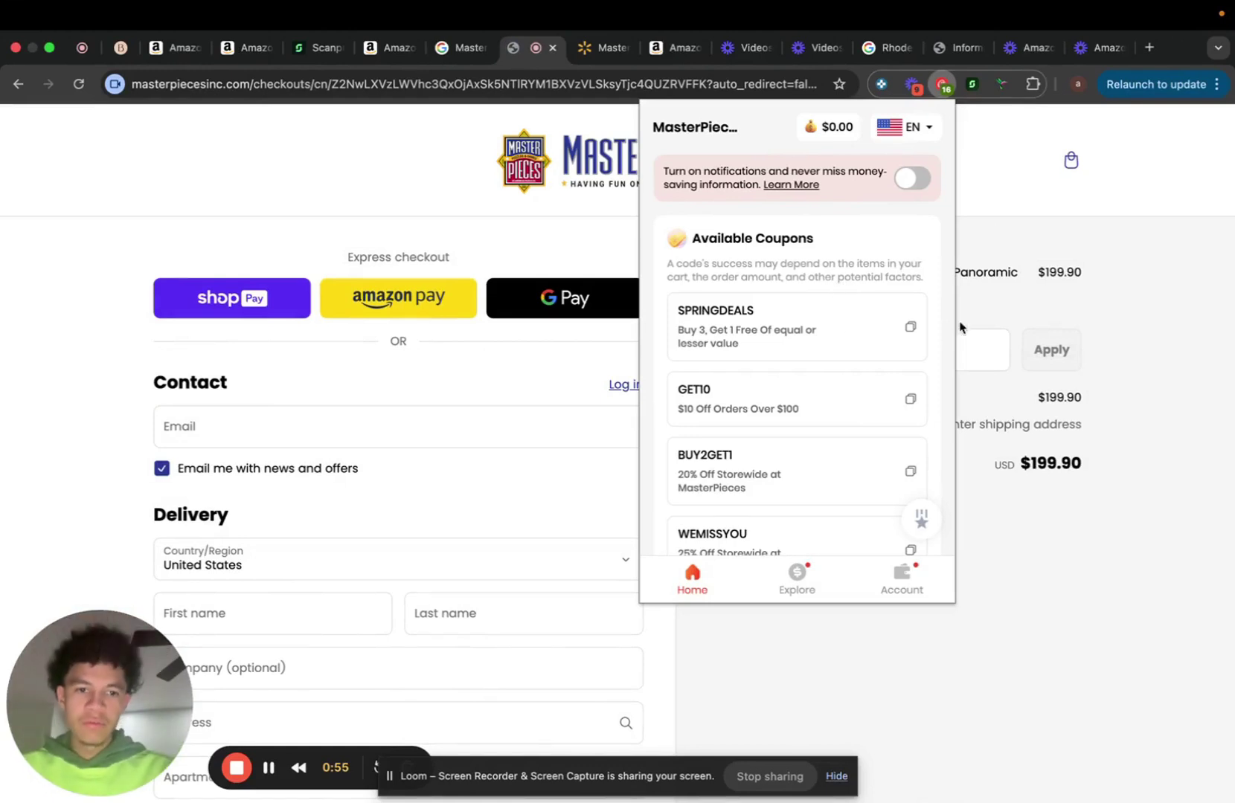
left_click(910, 326)
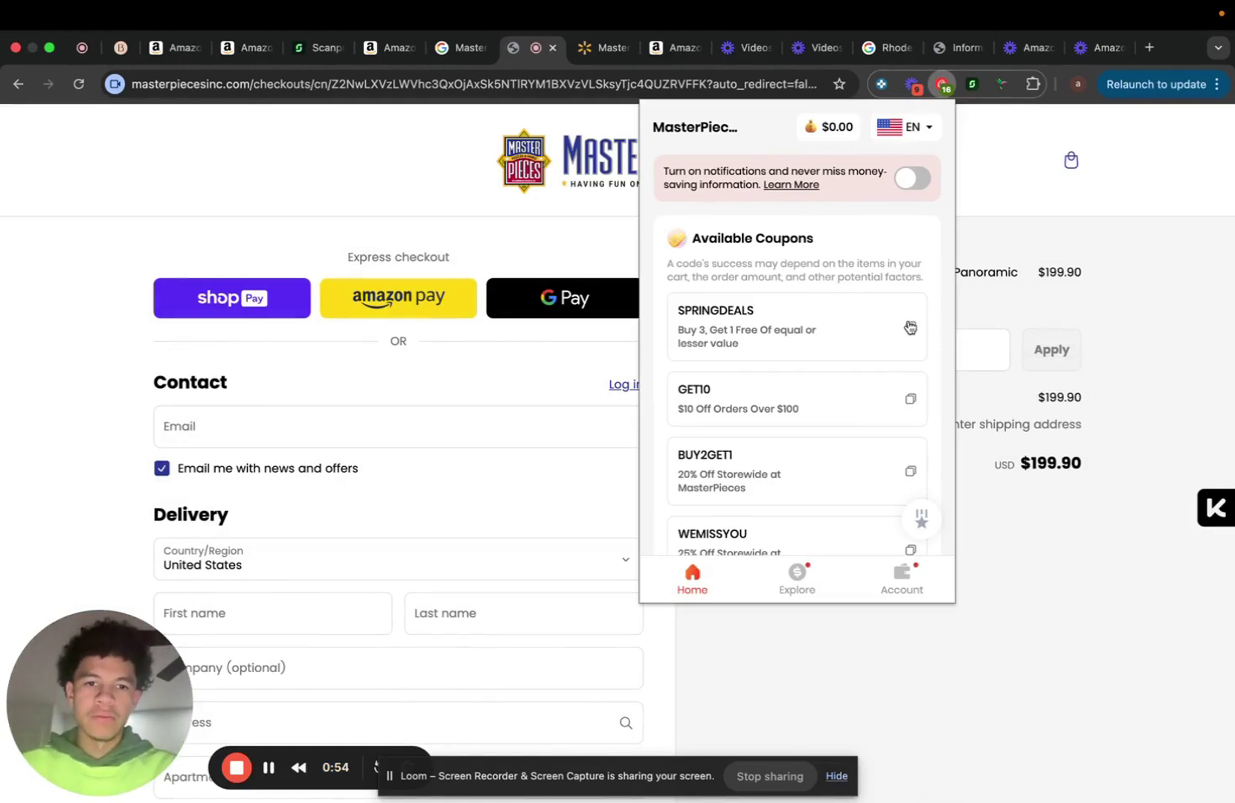
left_click(975, 361)
type("SPRINGDEALS")
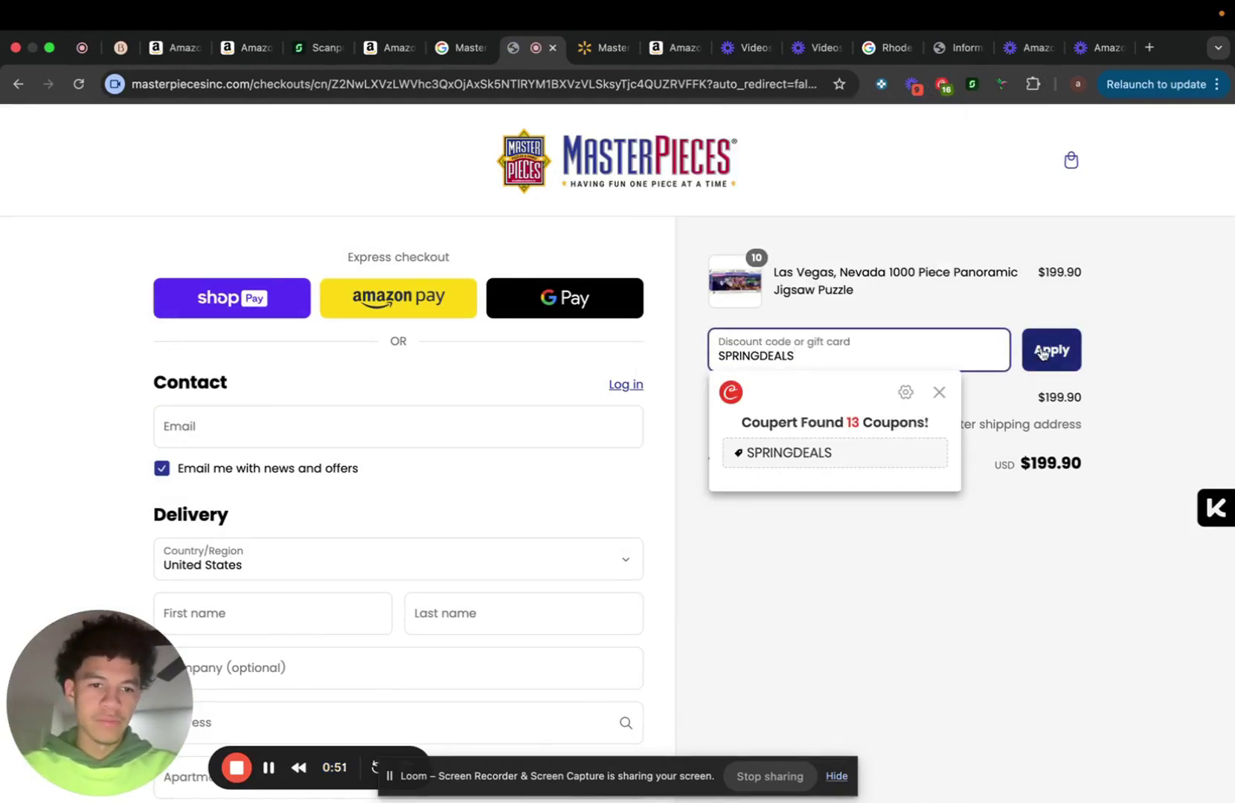
left_click(1046, 351)
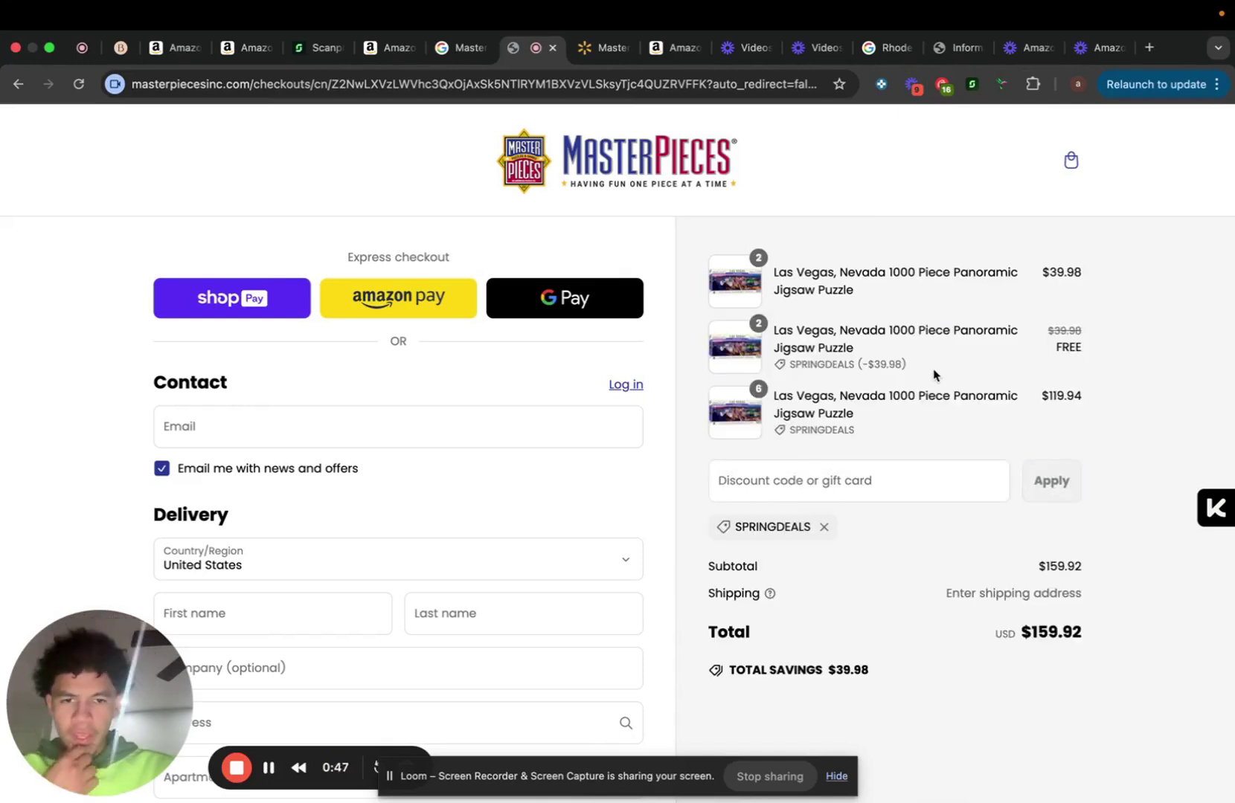
Check the coupon list again, then go back to the Las Vegas puzzle product page.
left_click(943, 84)
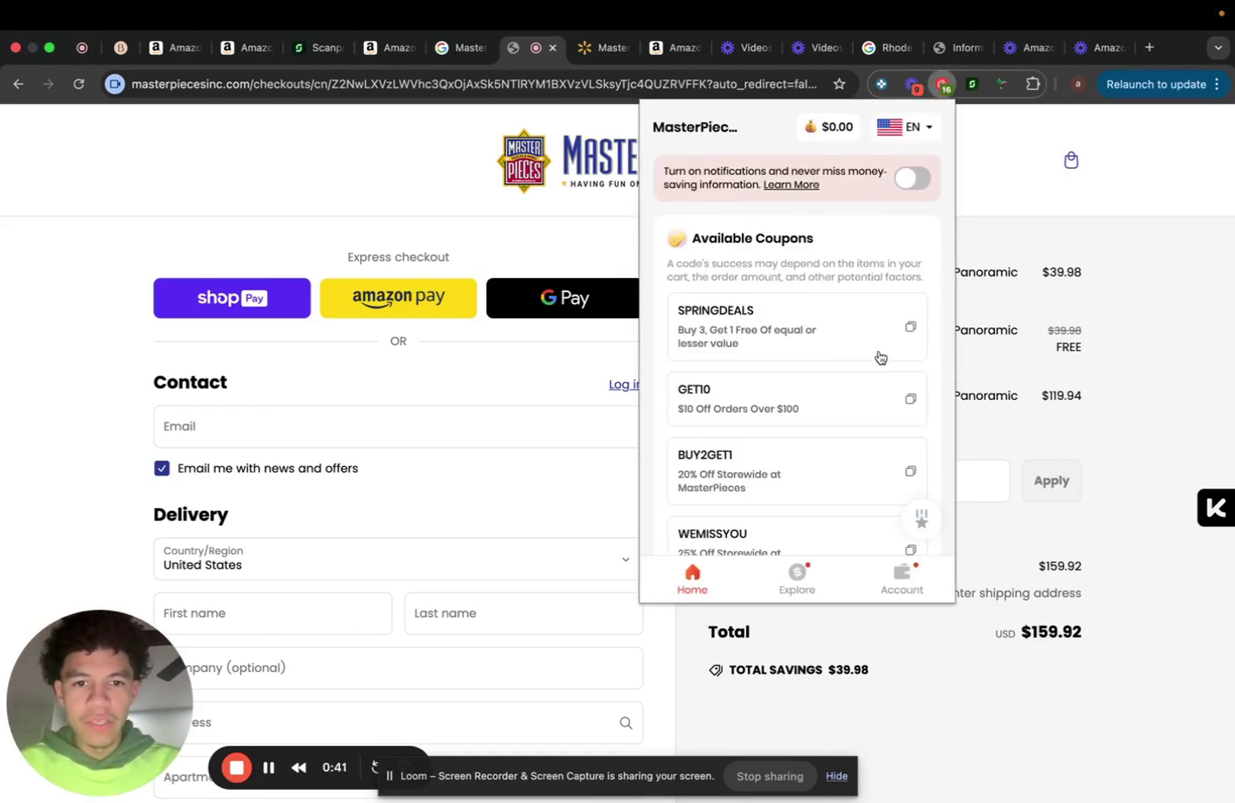
left_click(1113, 254)
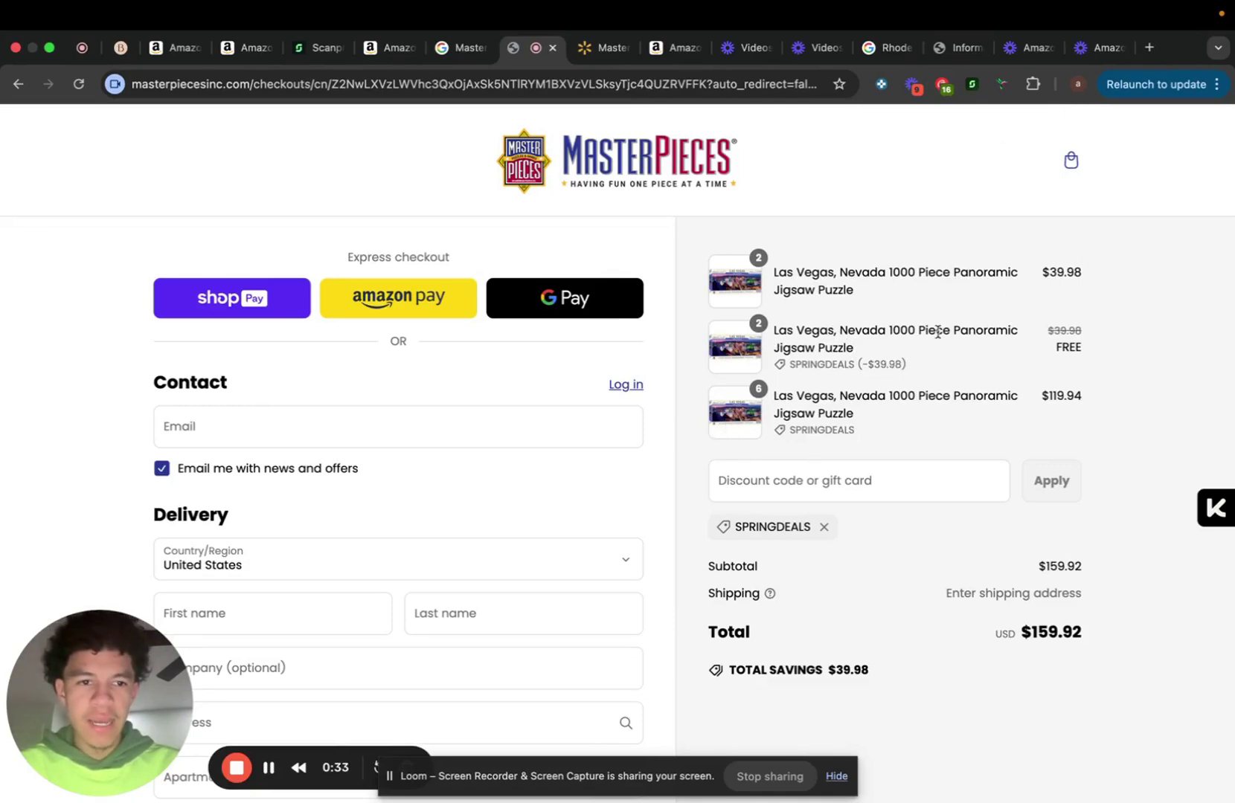
left_click(17, 84)
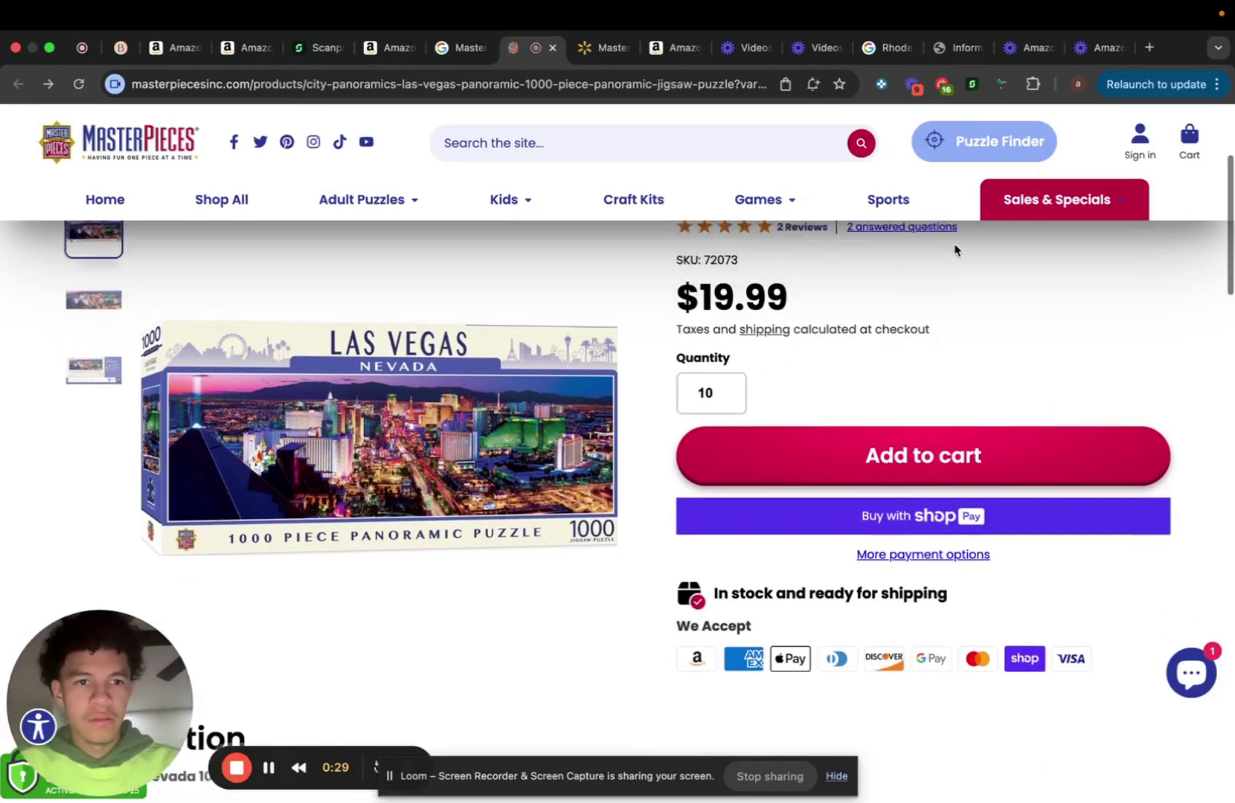
scroll(955, 249, "up", 2)
Change the puzzle quantity and add nine Las Vegas puzzles to the cart.
left_click(726, 515)
key("BackSpace")
key("BackSpace")
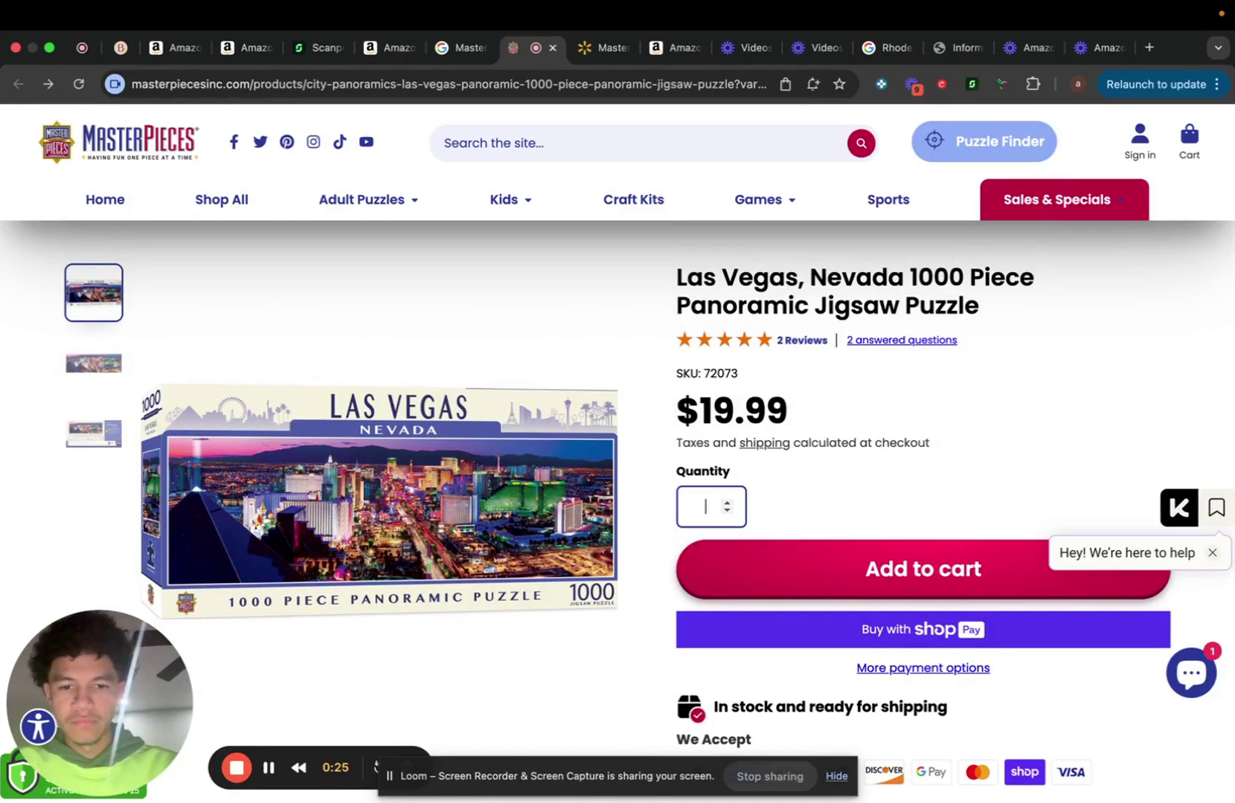
type("9")
left_click(779, 568)
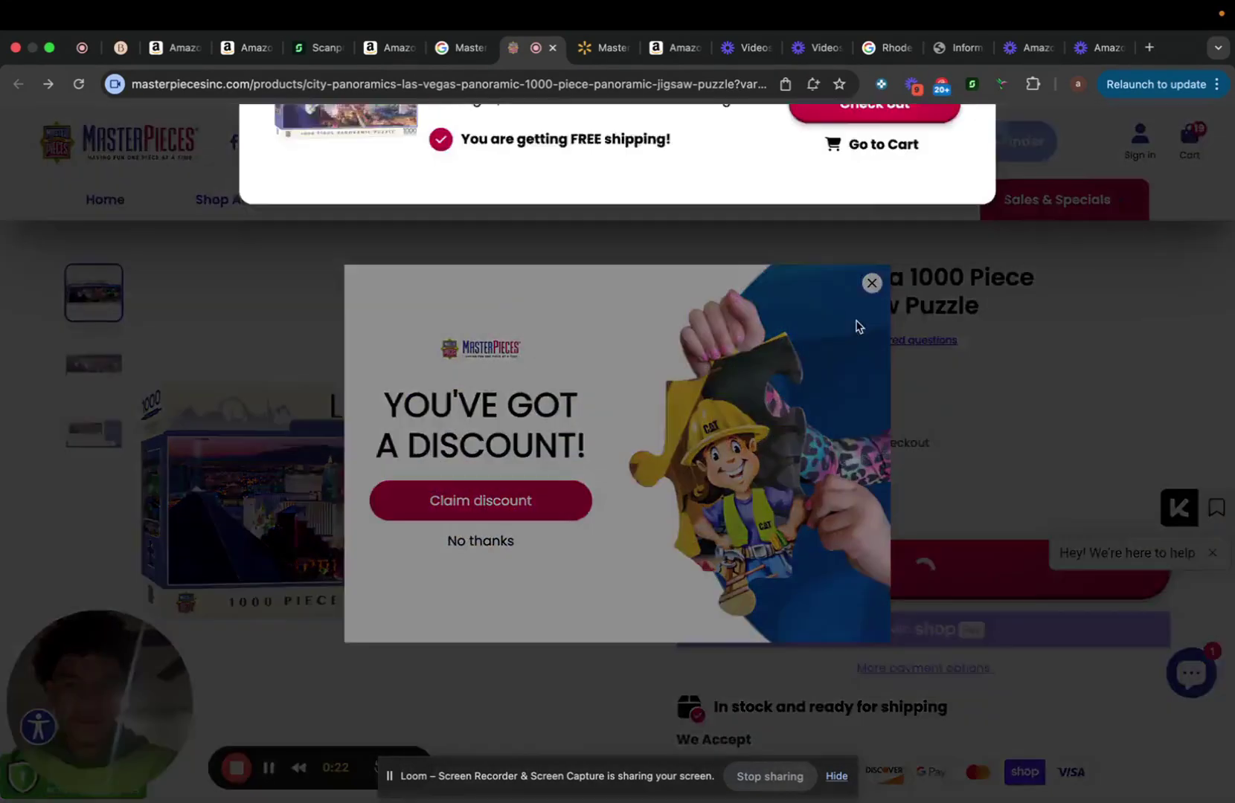
left_click(871, 281)
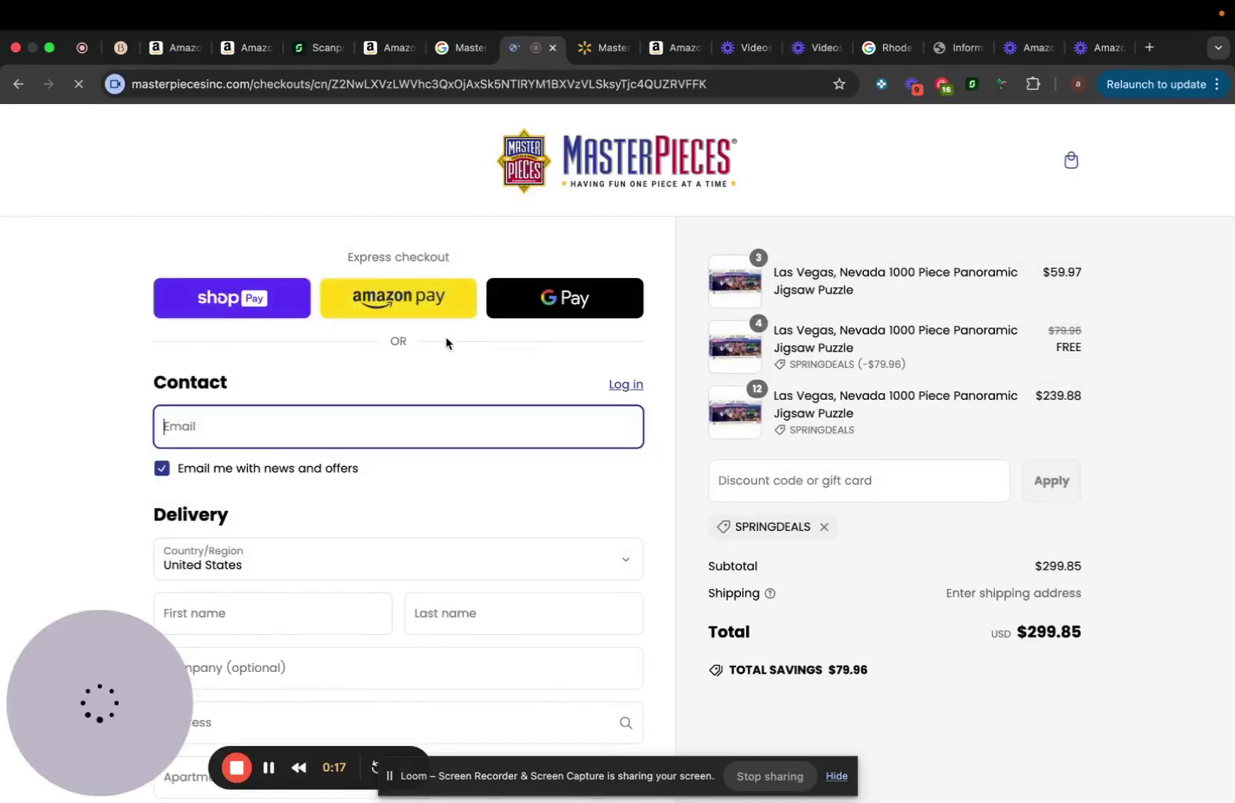
scroll(497, 344, "down", 2)
scroll(408, 492, "down", 1)
scroll(270, 199, "down", 2)
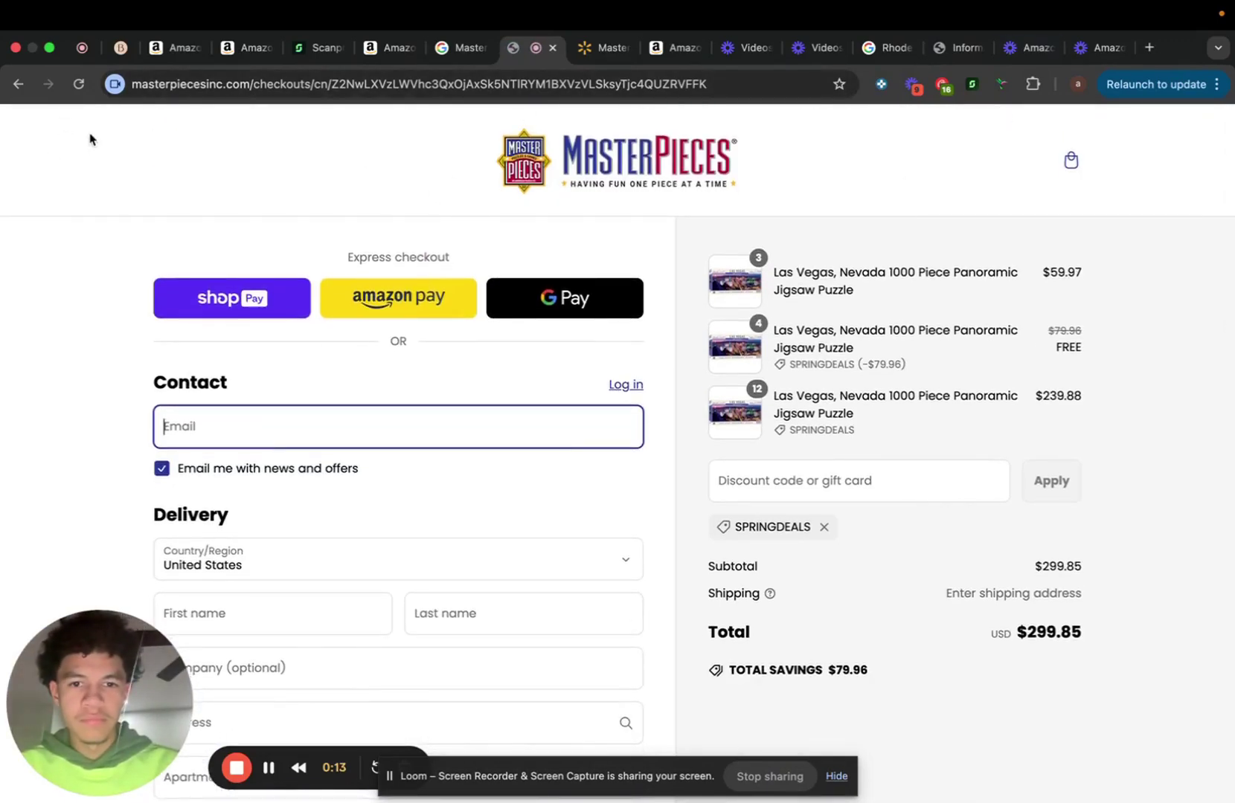
Trim the cart to four Las Vegas puzzles, one free under SPRINGDEALS, totaling $59.97.
left_click(13, 87)
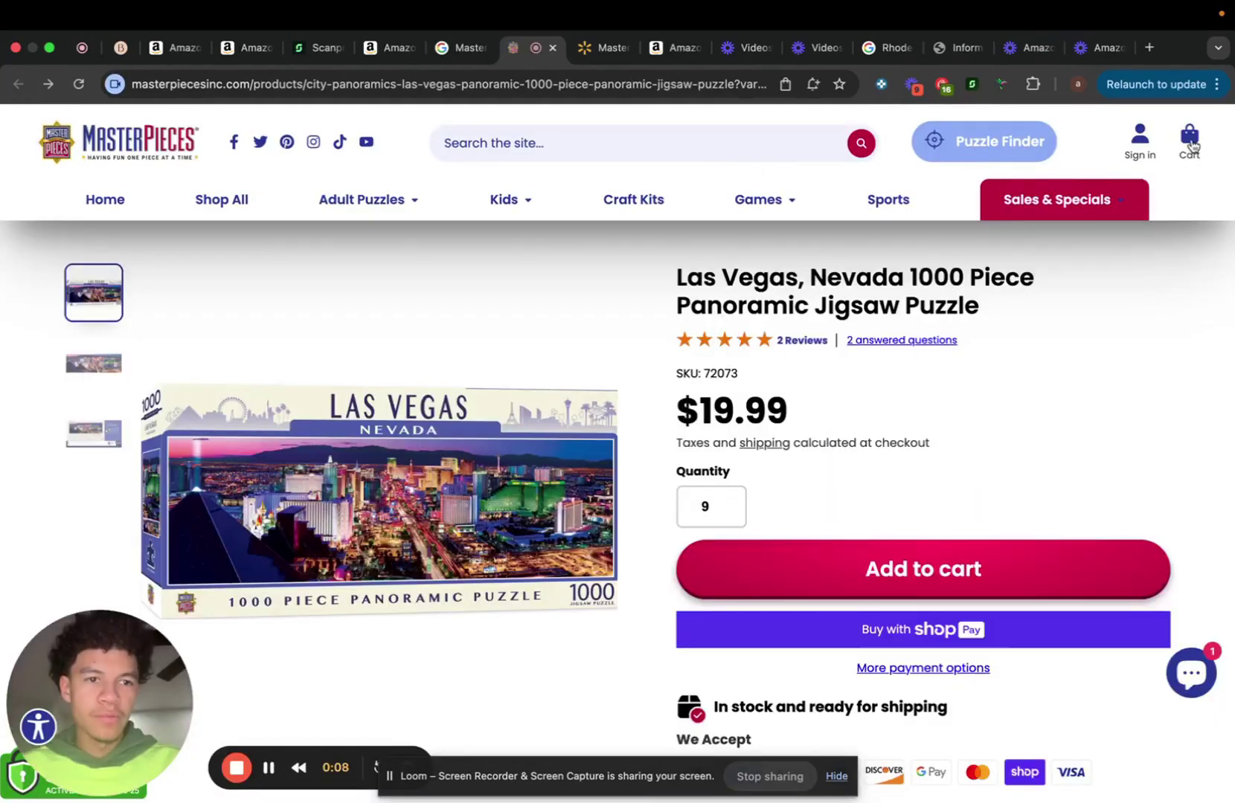
left_click(1190, 141)
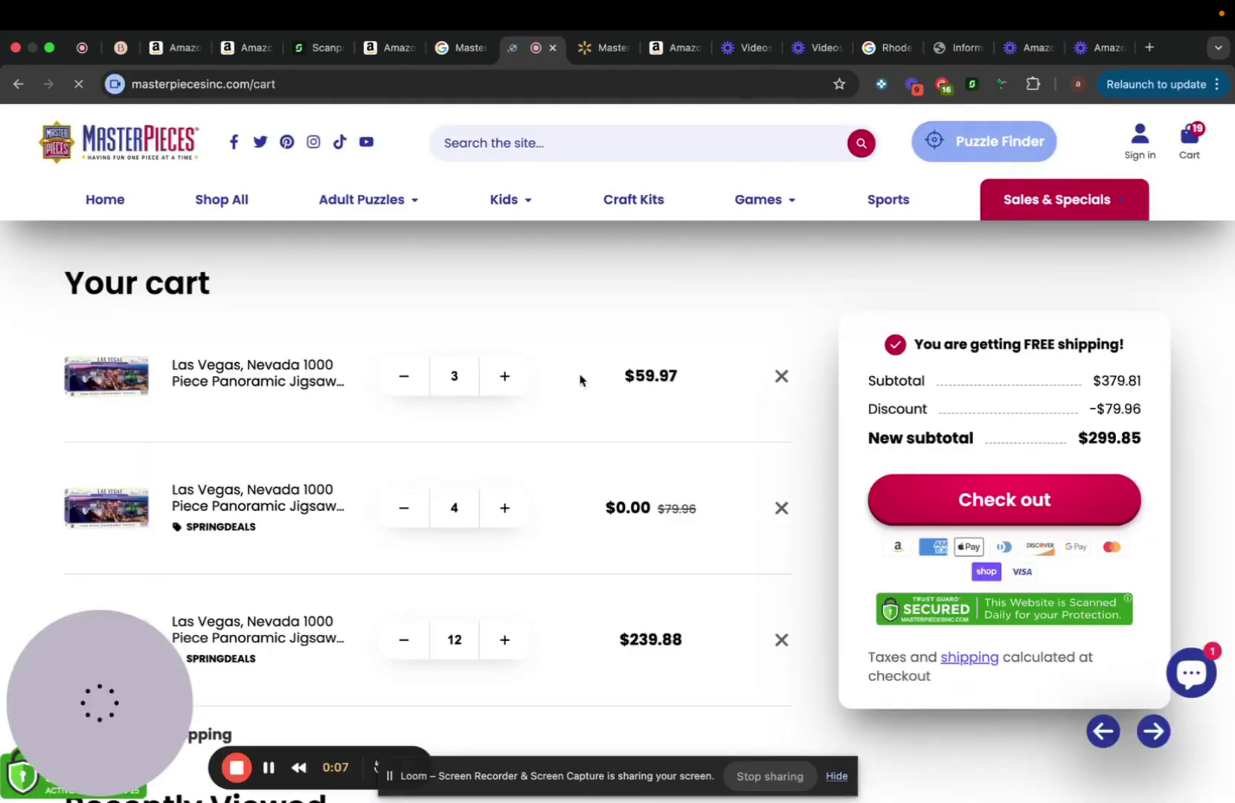
left_click(790, 375)
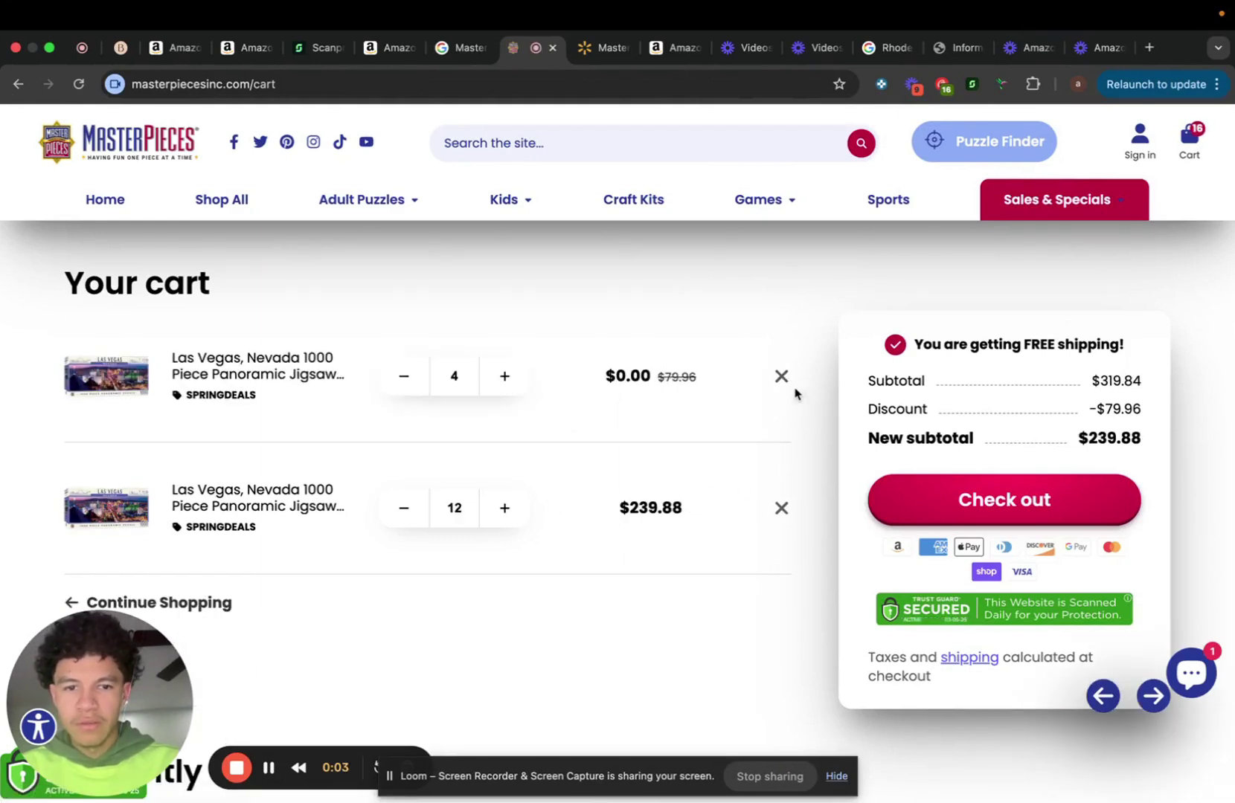
left_click(781, 508)
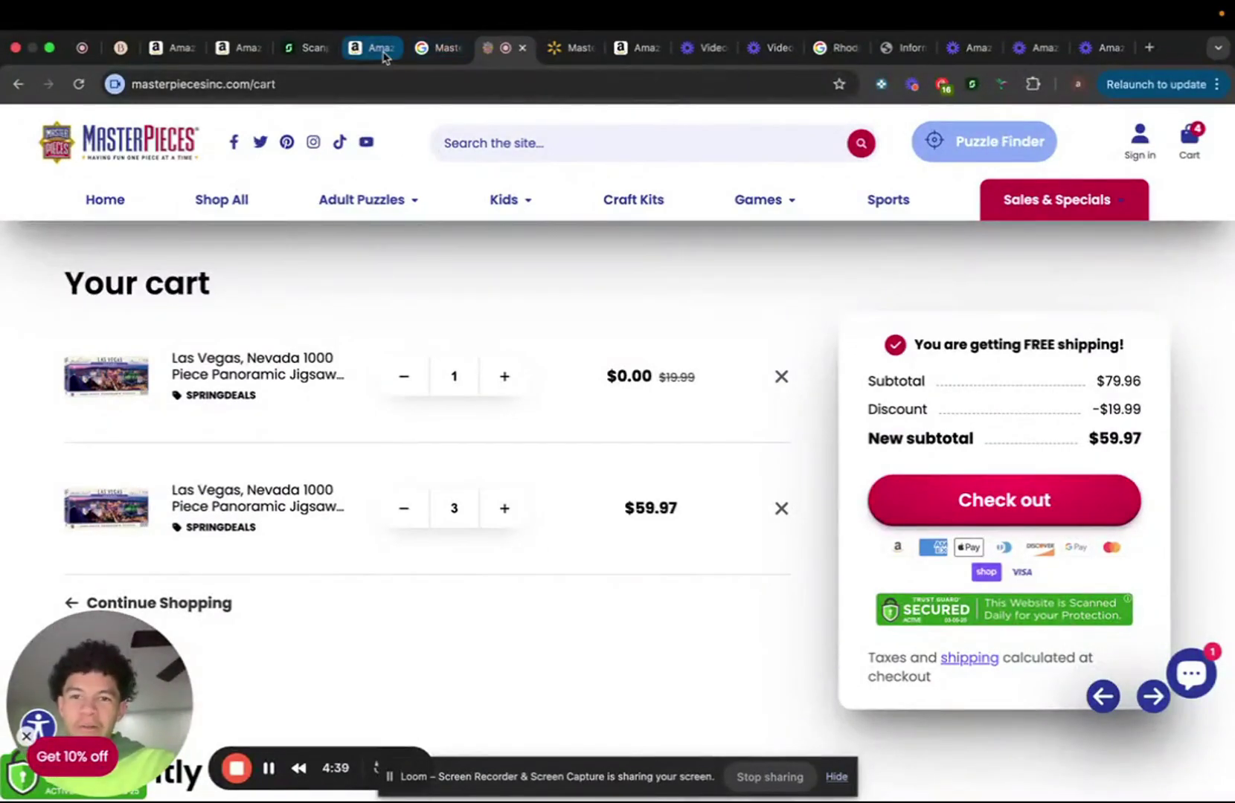
left_click(373, 48)
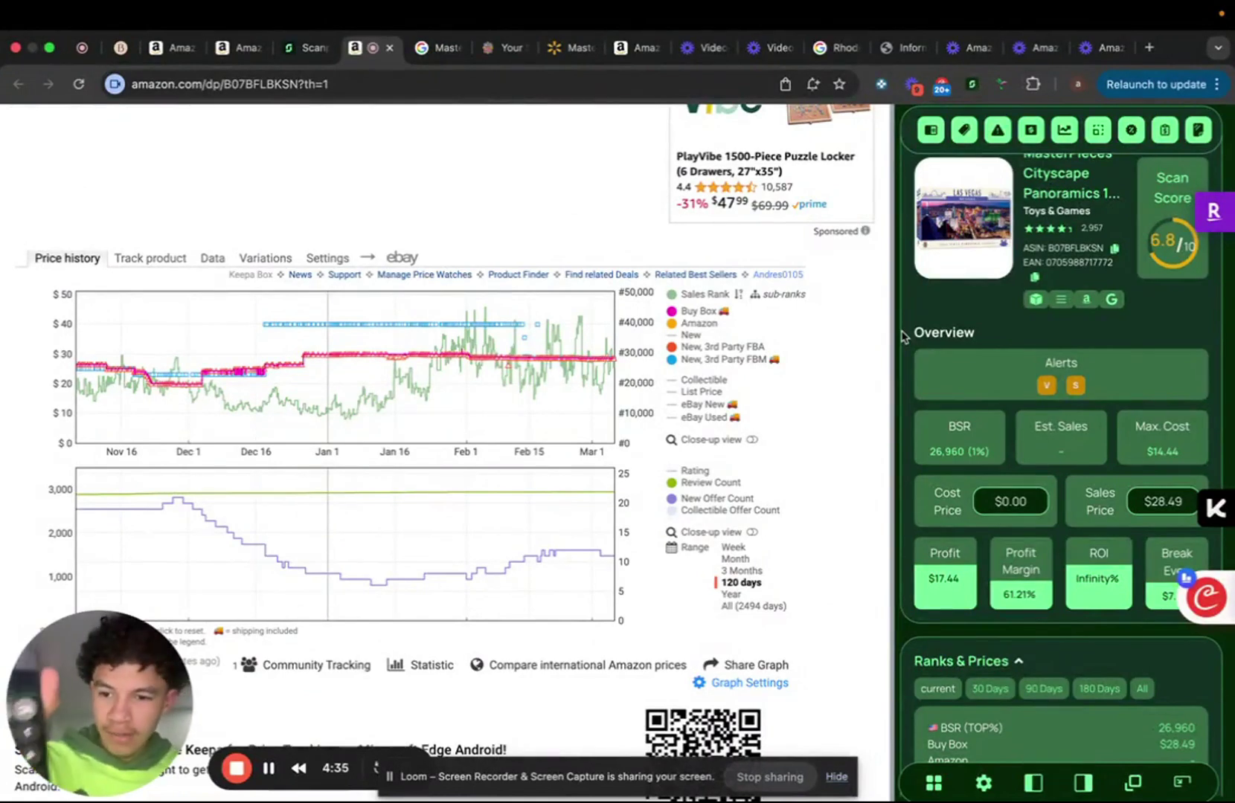
Enter a $14.99 cost for the Las Vegas puzzle and zoom the Keepa chart to recent weeks.
left_click(1028, 501)
type("16")
key("BackSpace")
type("4")
key("BackSpace")
type("4.99")
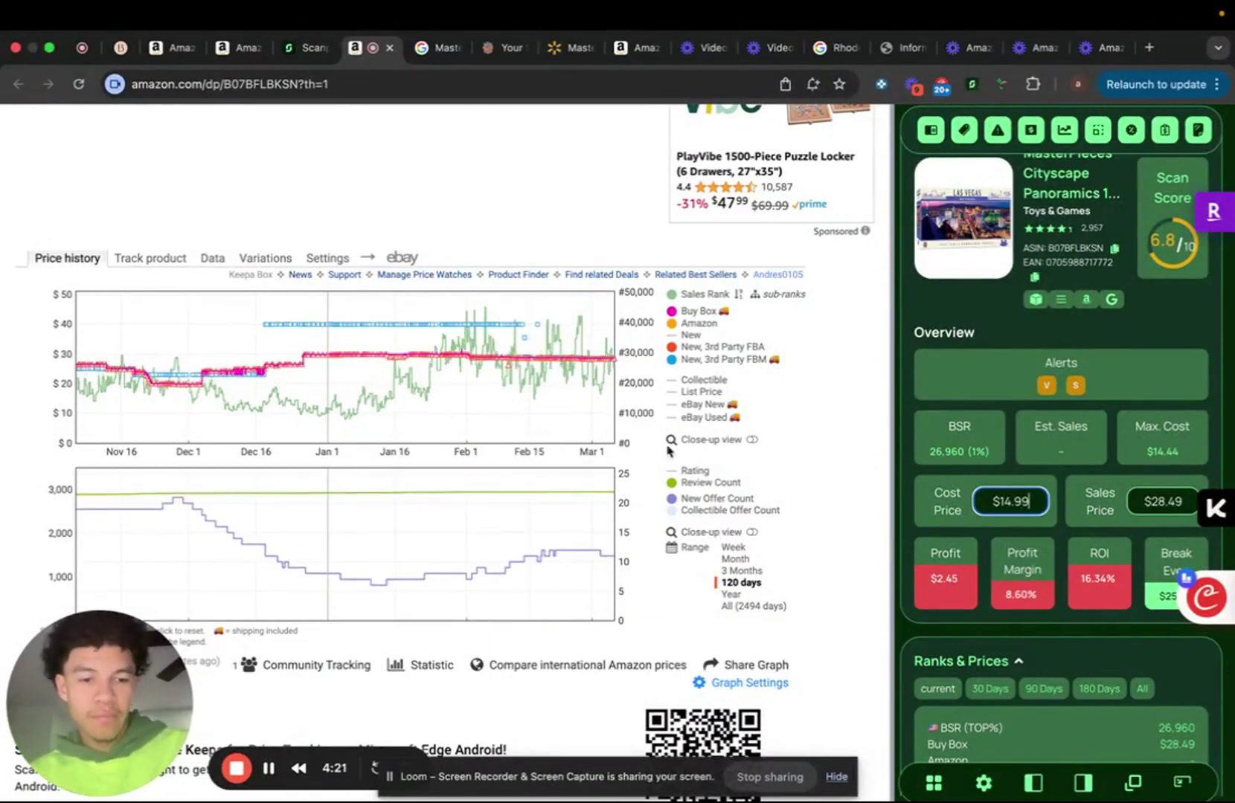
scroll(494, 447, "down", 1)
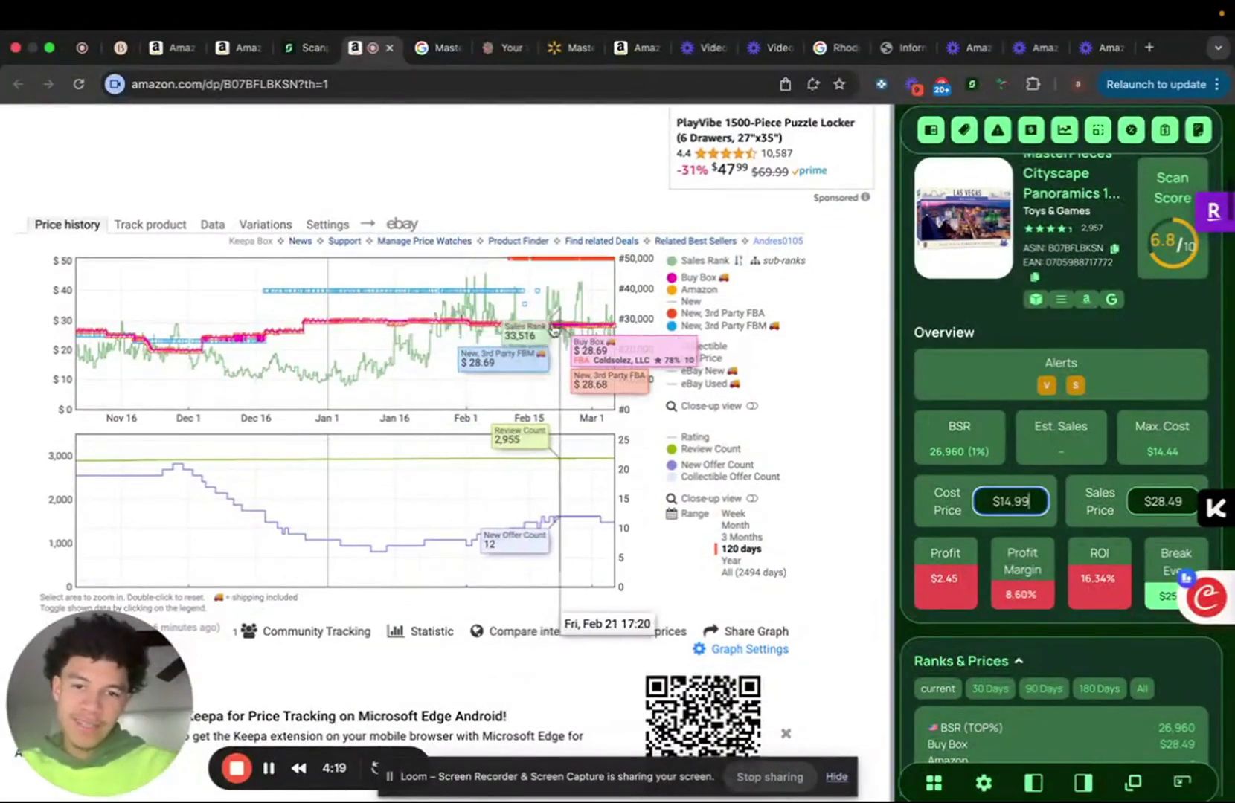
left_click_drag(494, 319, 622, 333)
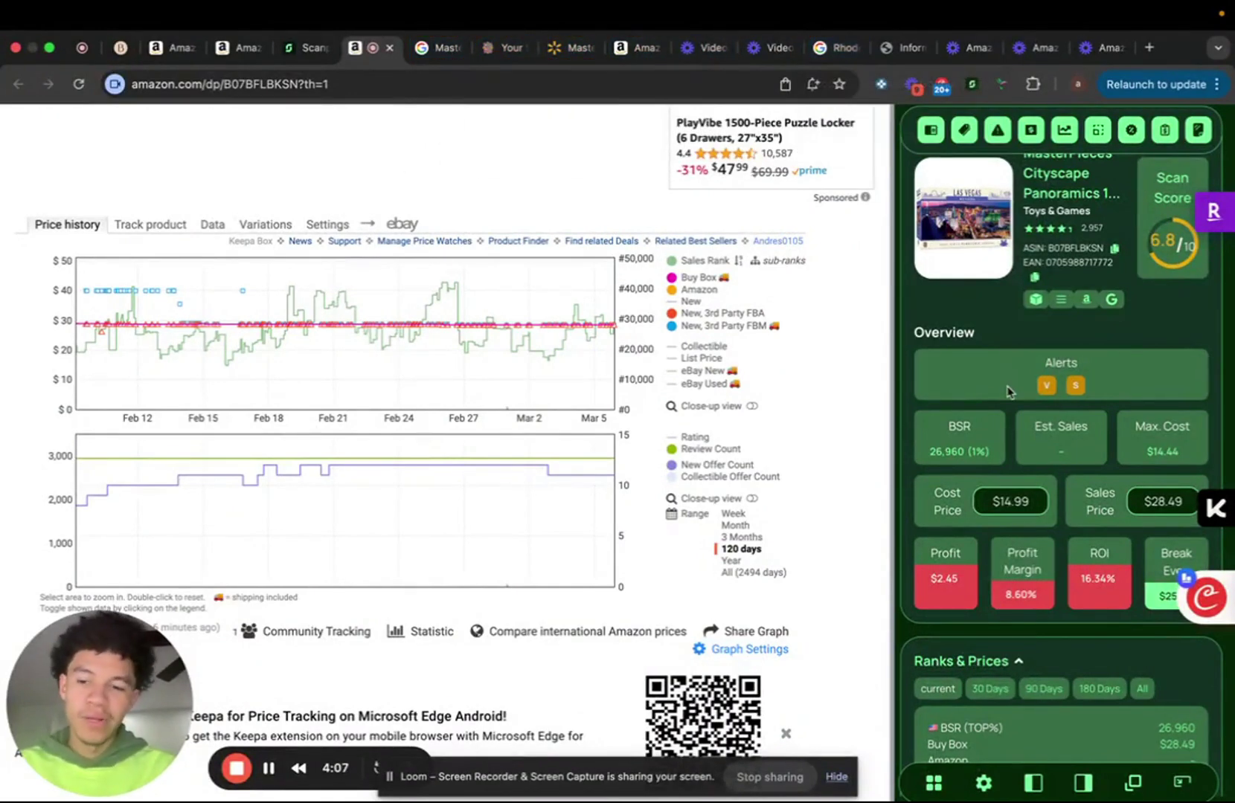
Go back to the MasterPieces cart with four puzzles at $59.97.
mouse_move(618, 7)
left_click(888, 52)
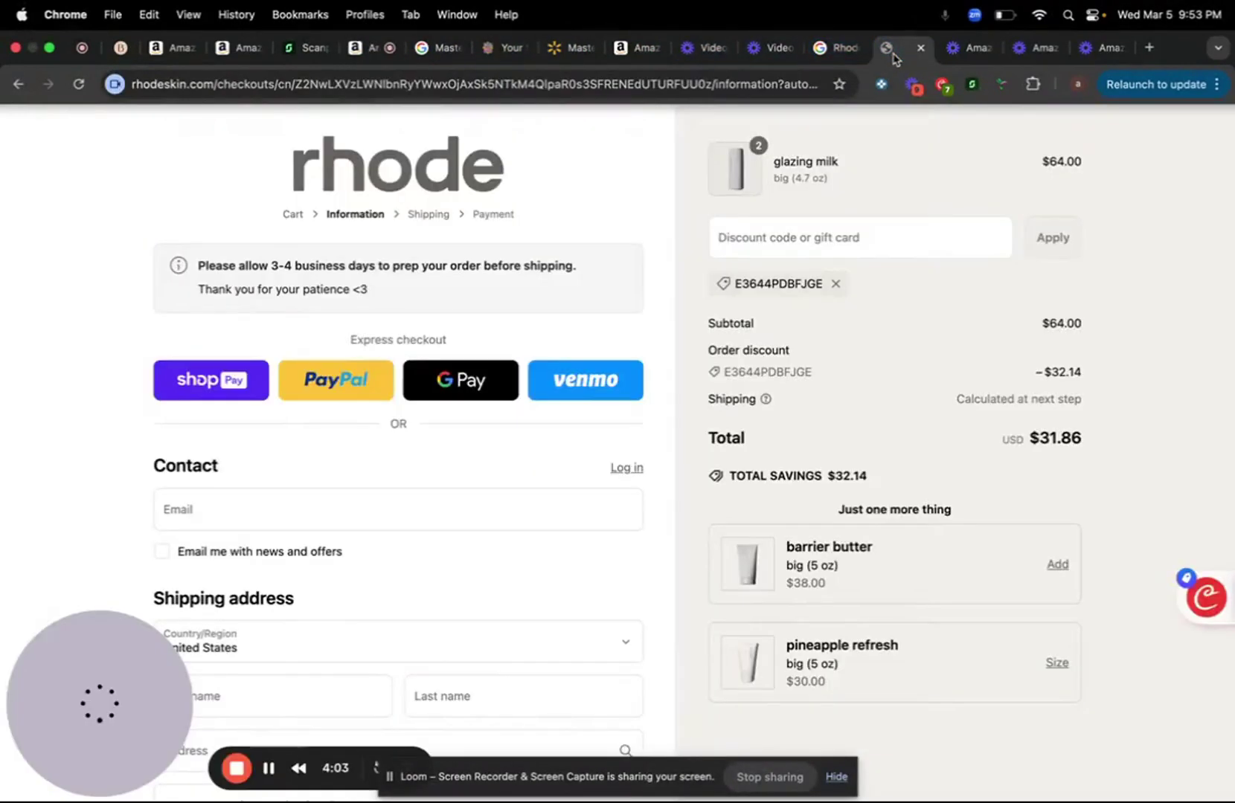
left_click(506, 48)
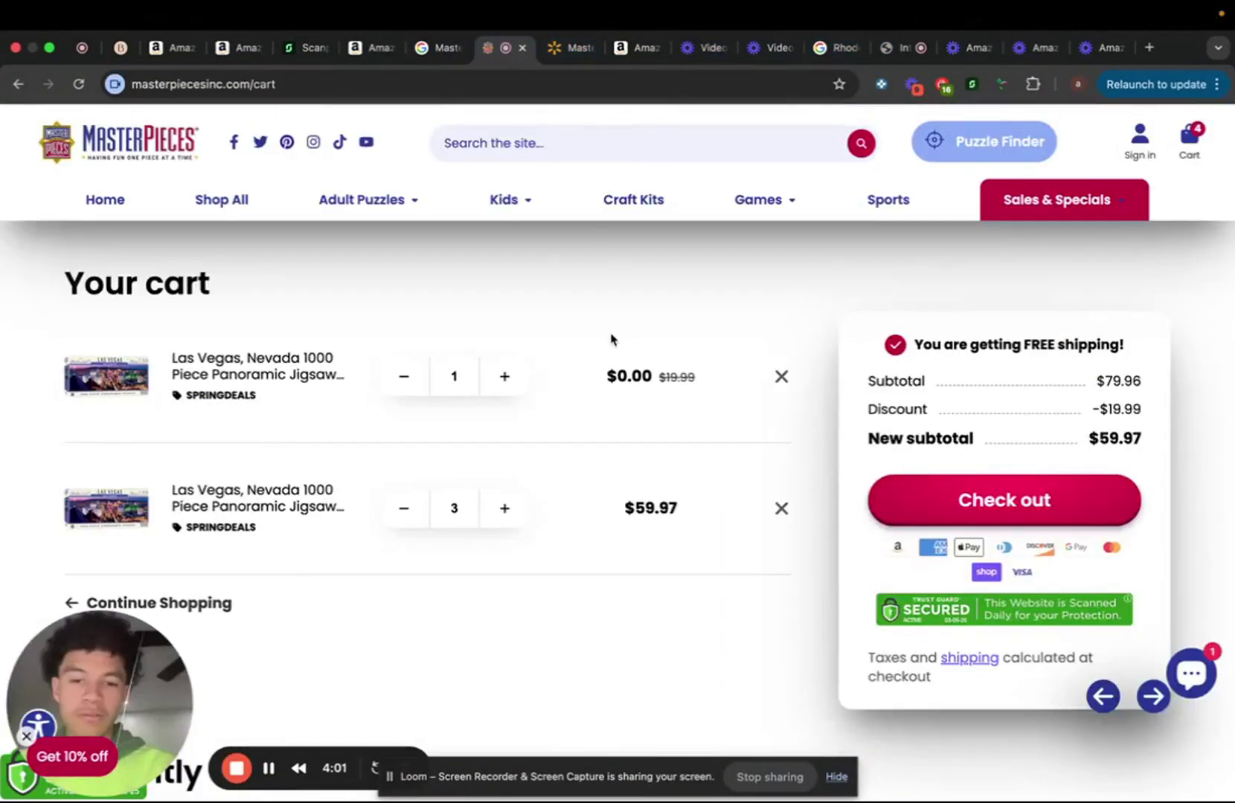
scroll(679, 525, "down", 2)
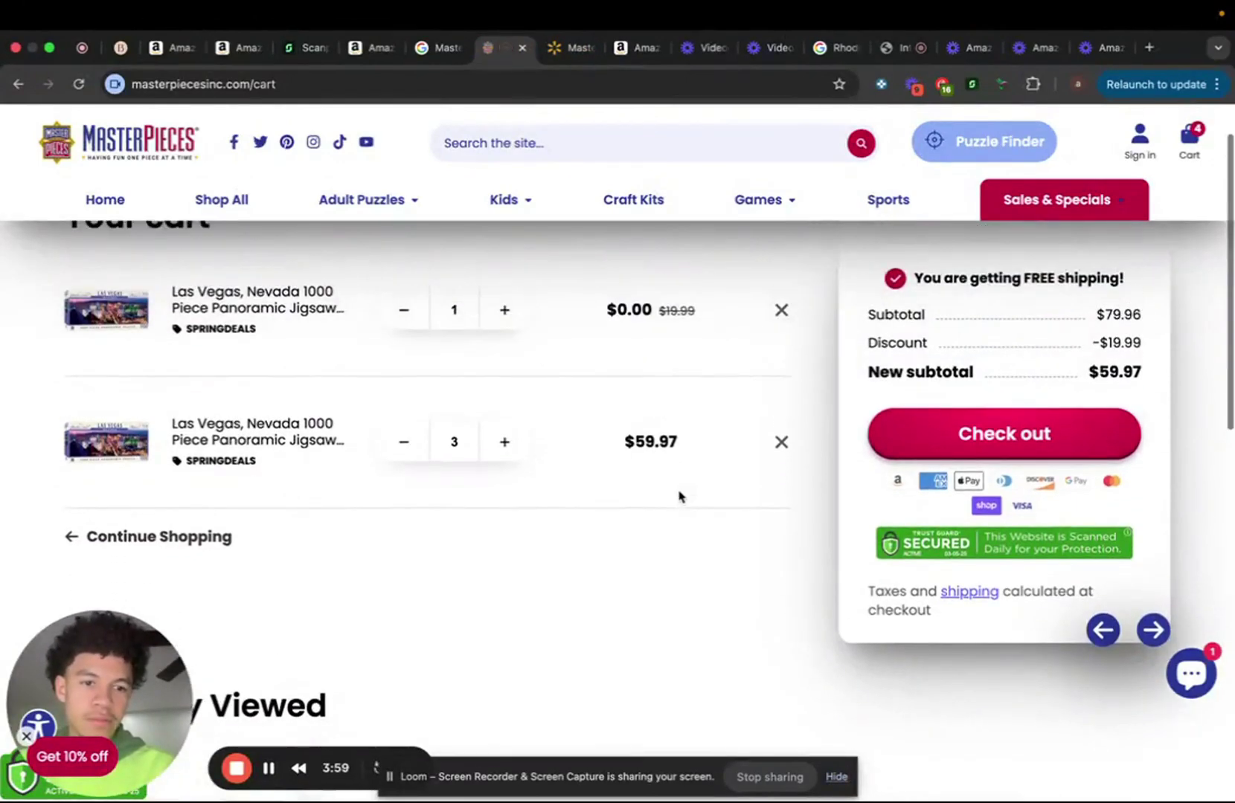
scroll(770, 590, "up", 2)
scroll(625, 584, "down", 3)
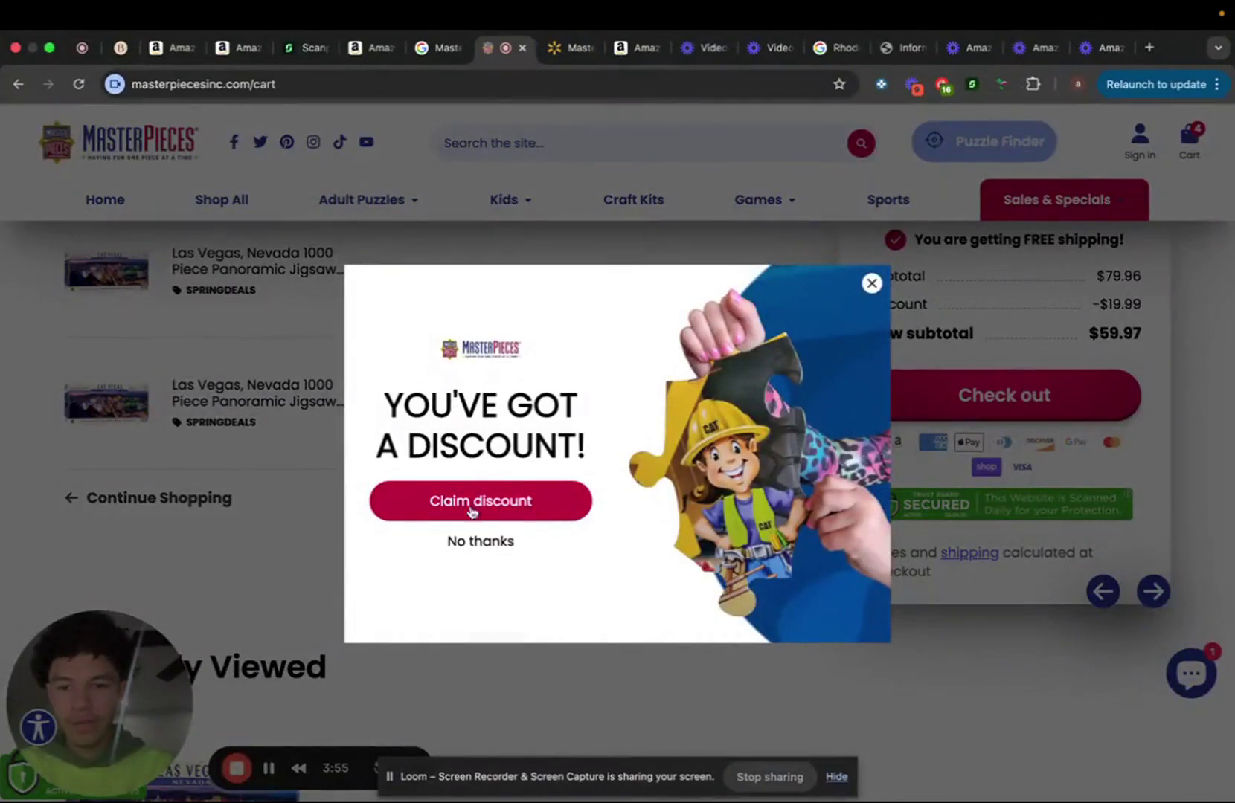
Claim the sign-up discount with a phone number and texted code, then dismiss the popup.
left_click(472, 503)
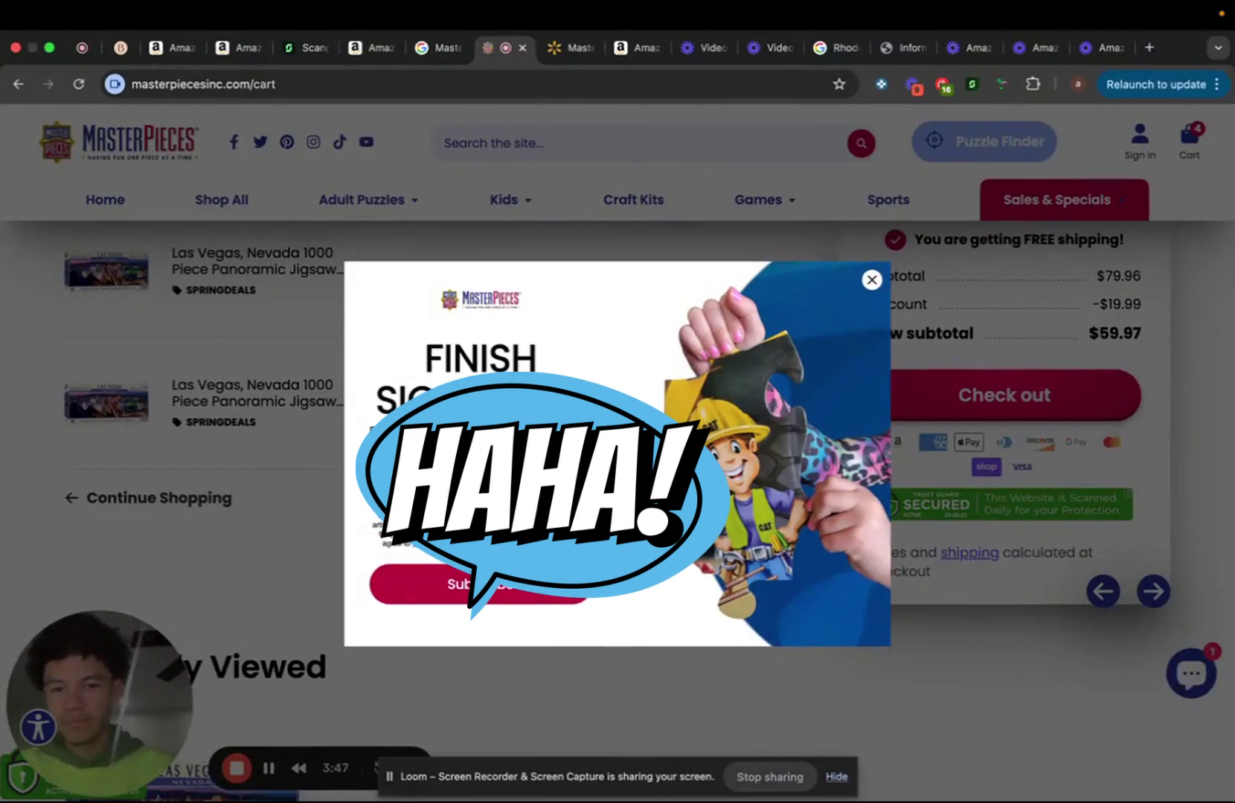
left_click(501, 590)
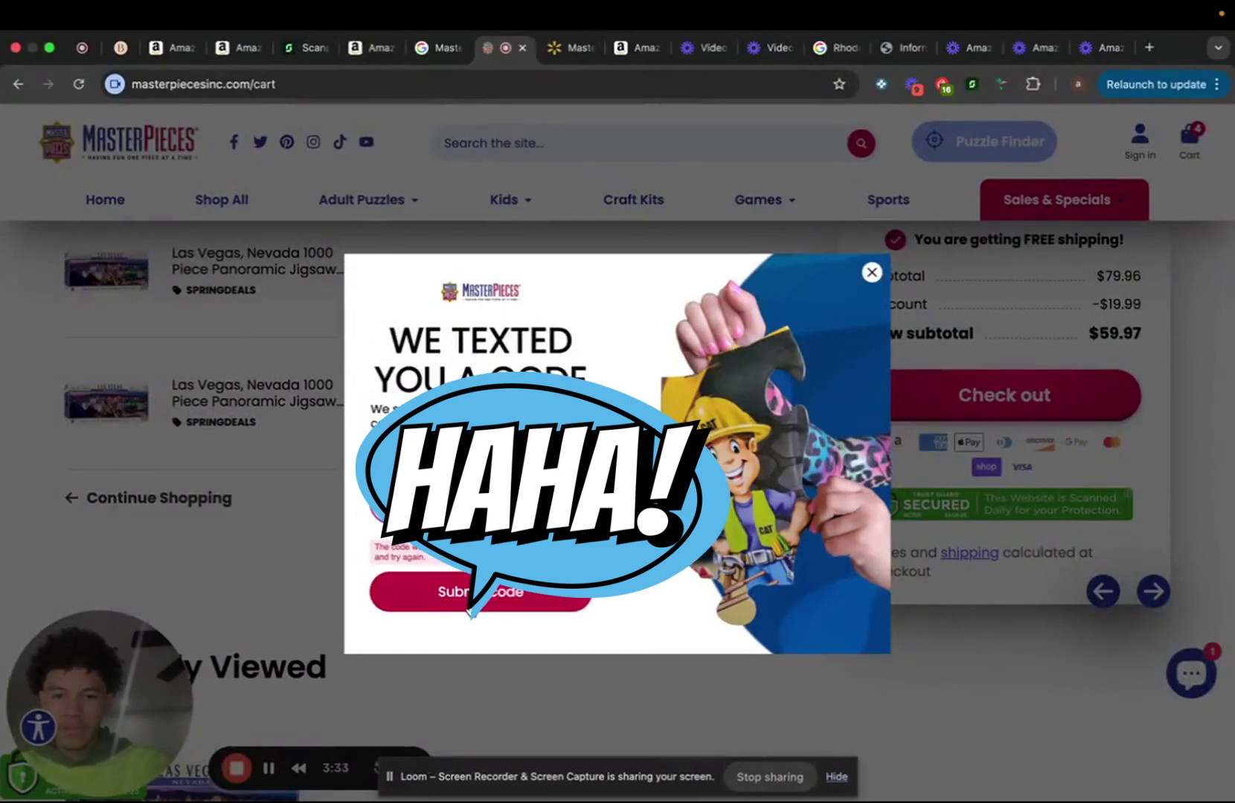
left_click(470, 606)
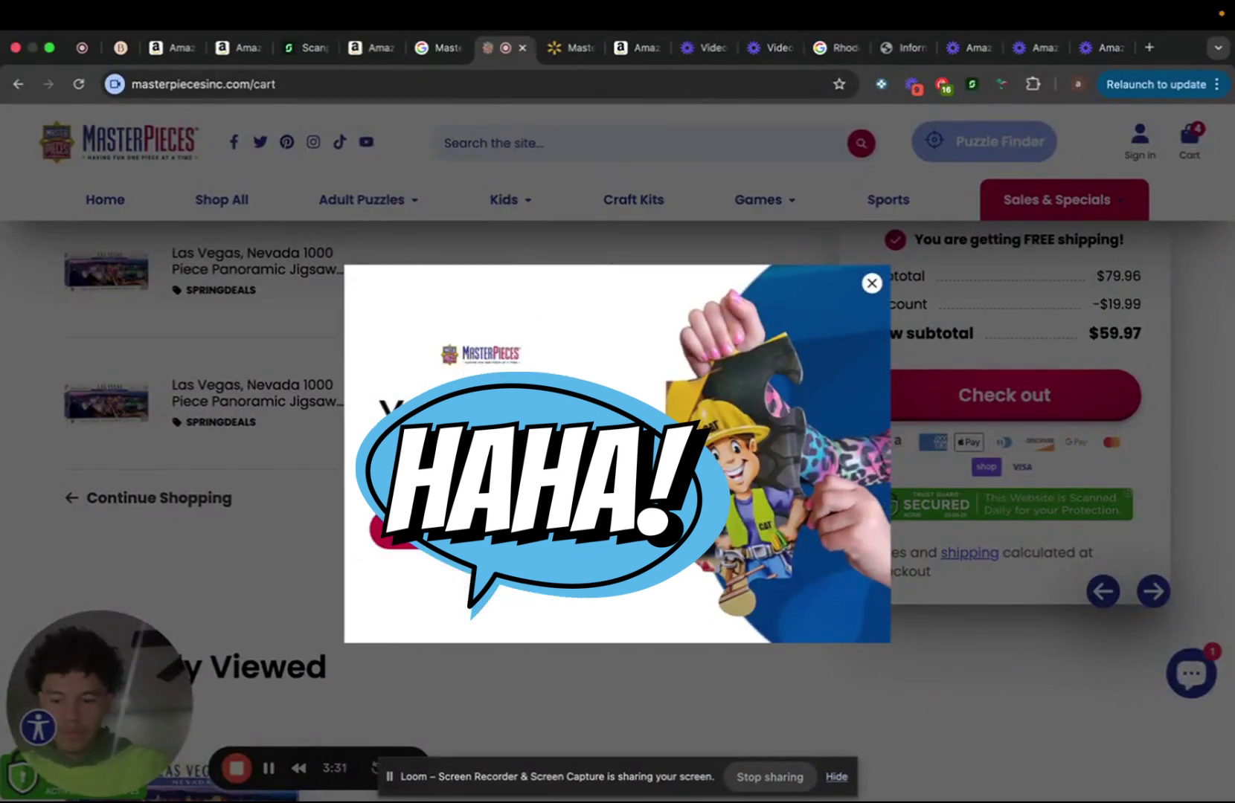
left_click(536, 539)
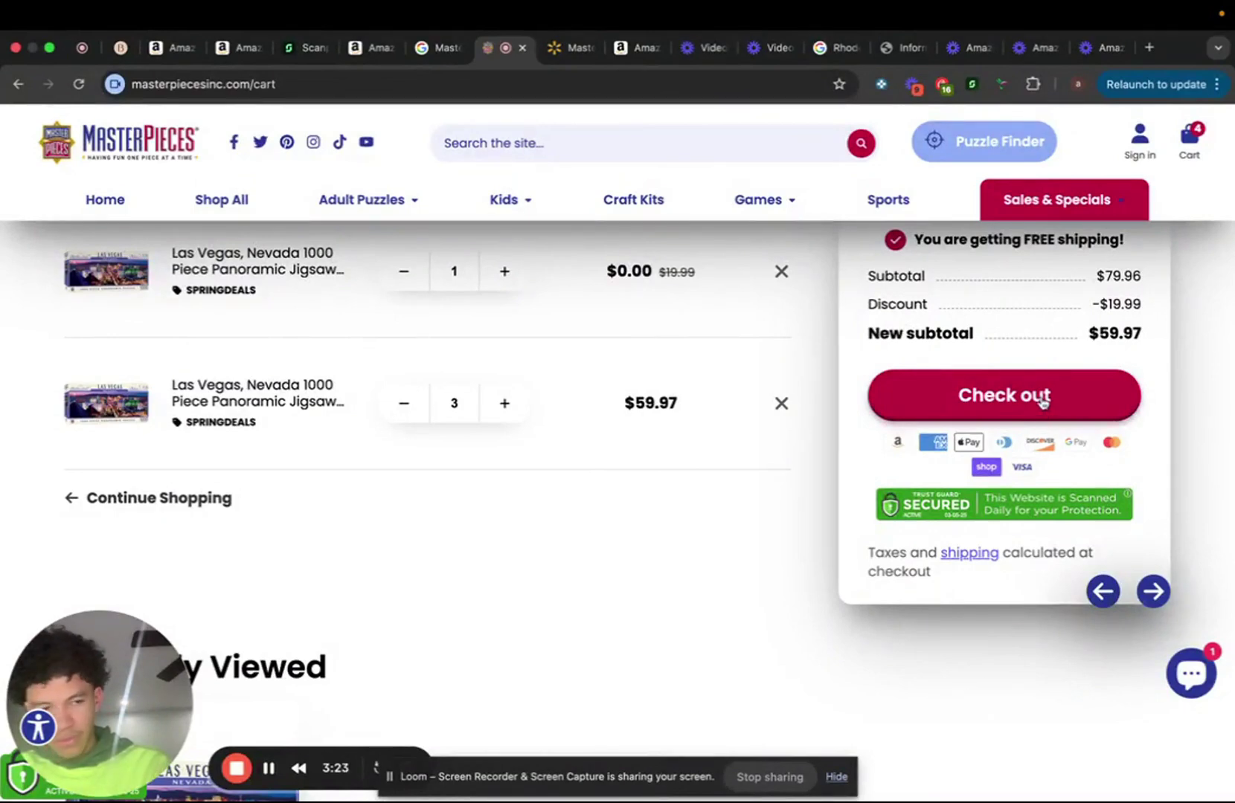
left_click(1039, 395)
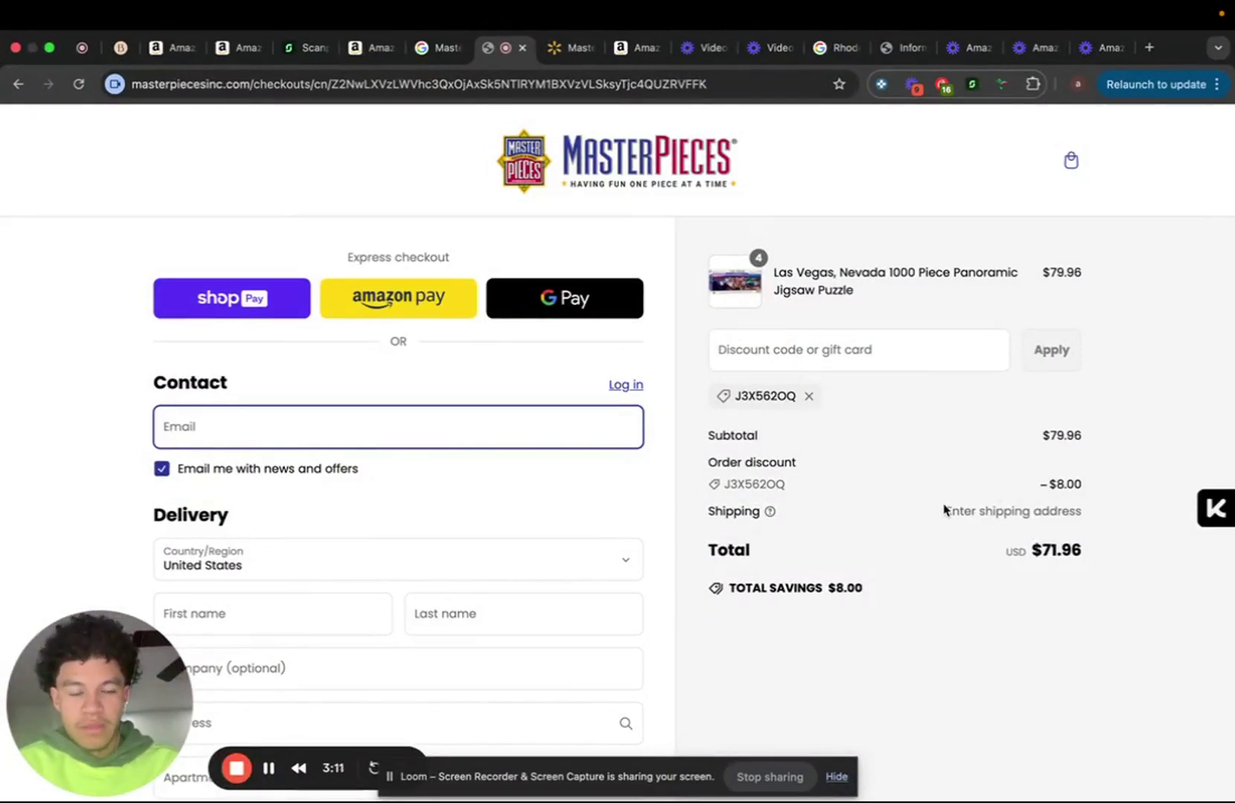
Replace the J3X562OQ discount with the SPRINGDEALS coupon from the coupon extension.
left_click(810, 397)
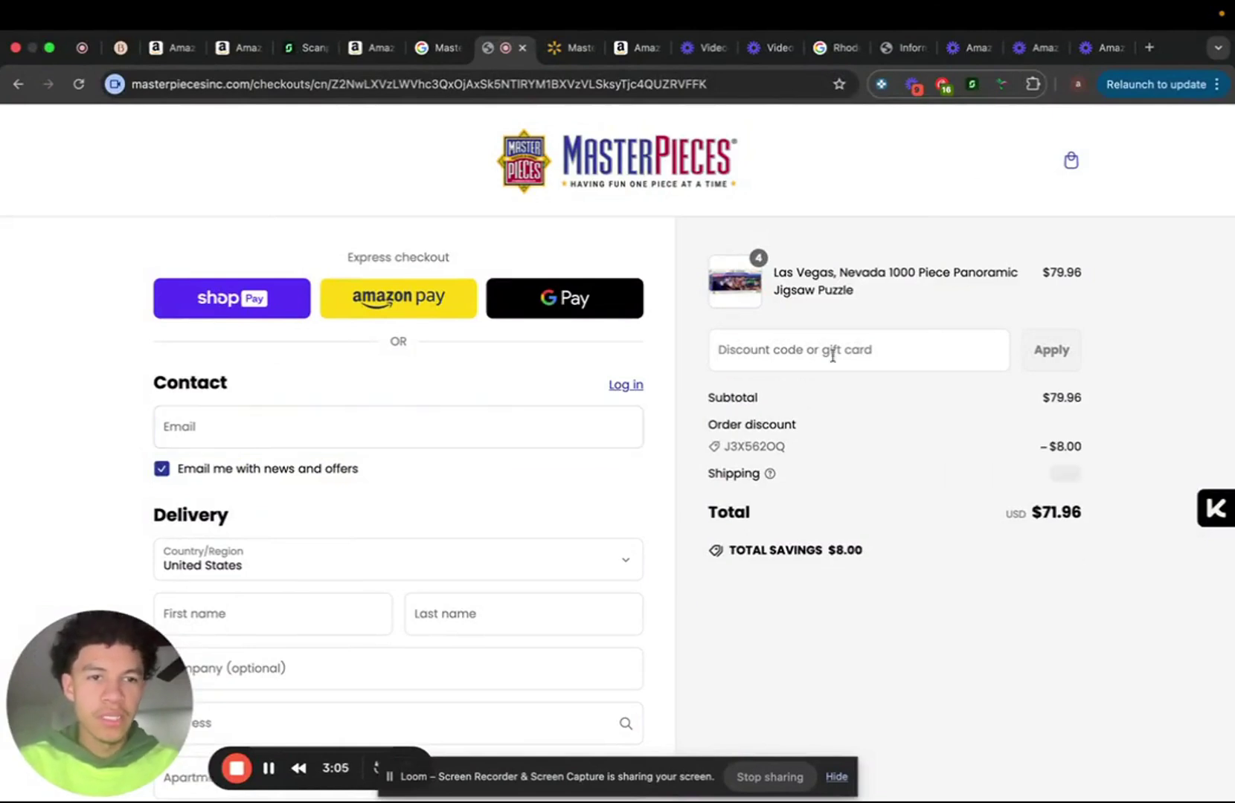
left_click(942, 87)
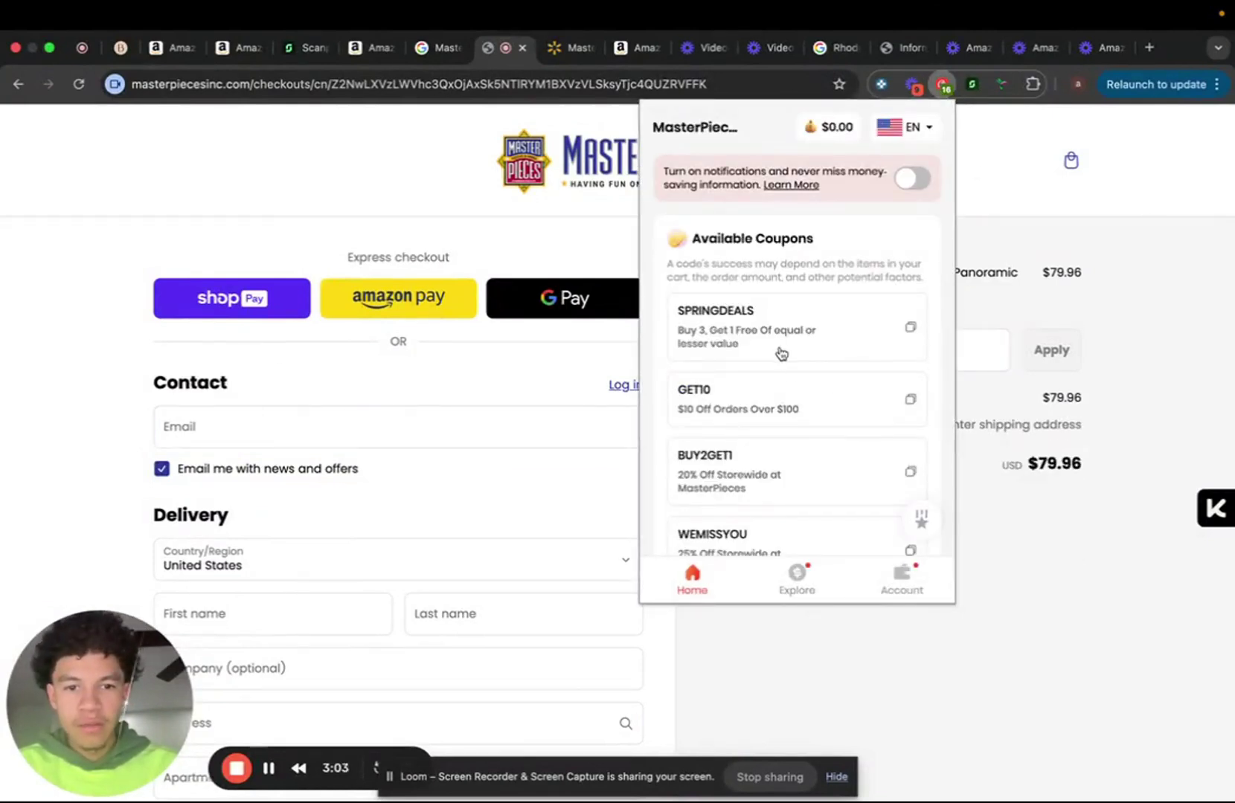
scroll(833, 354, "down", 2)
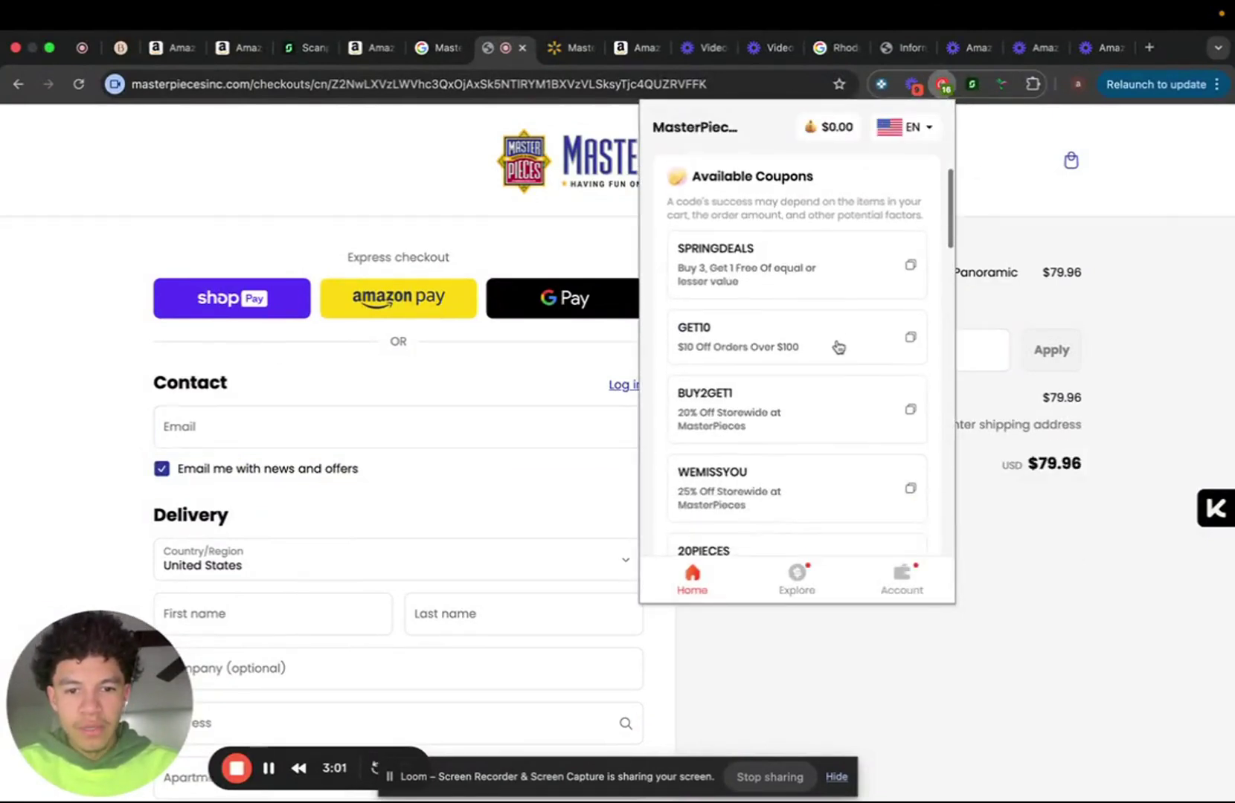
scroll(835, 346, "down", 1)
scroll(829, 367, "down", 1)
scroll(826, 375, "down", 1)
scroll(826, 375, "up", 3)
scroll(825, 373, "down", 1)
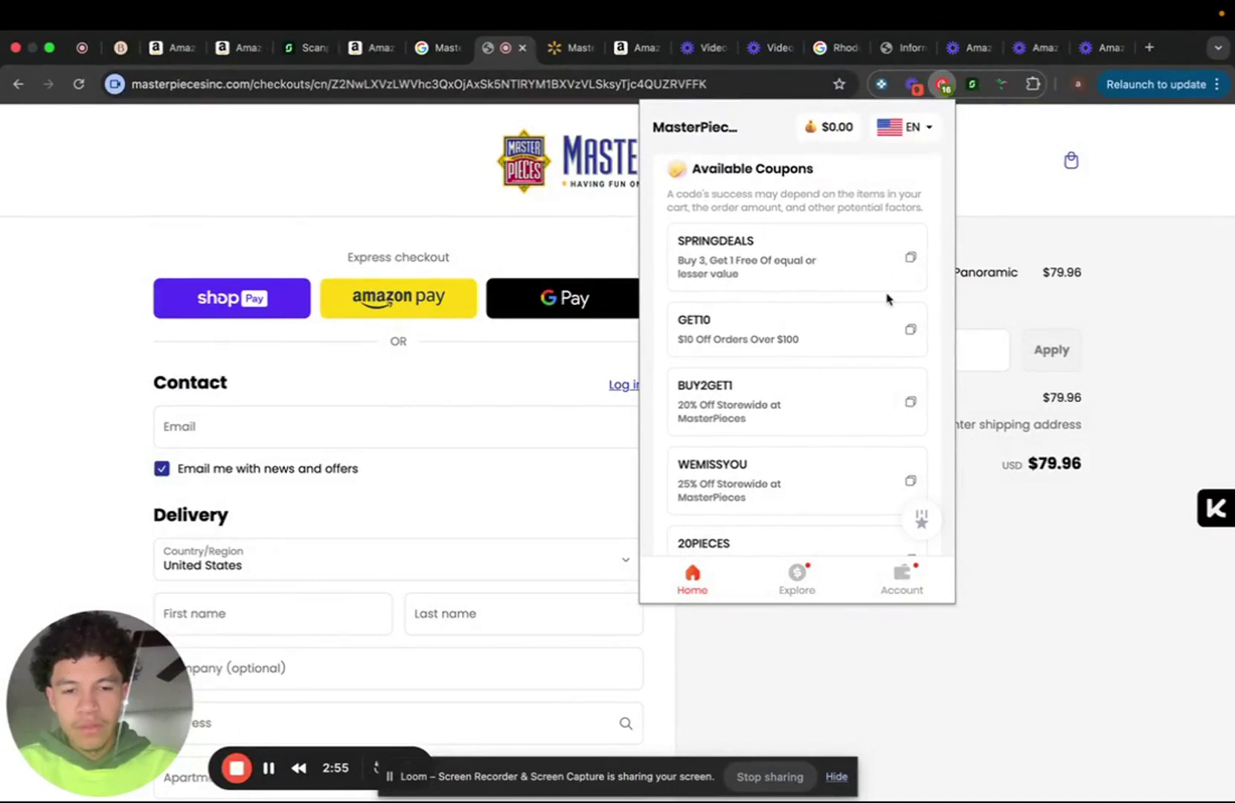
scroll(887, 299, "down", 1)
scroll(887, 299, "down", 3)
scroll(887, 299, "down", 1)
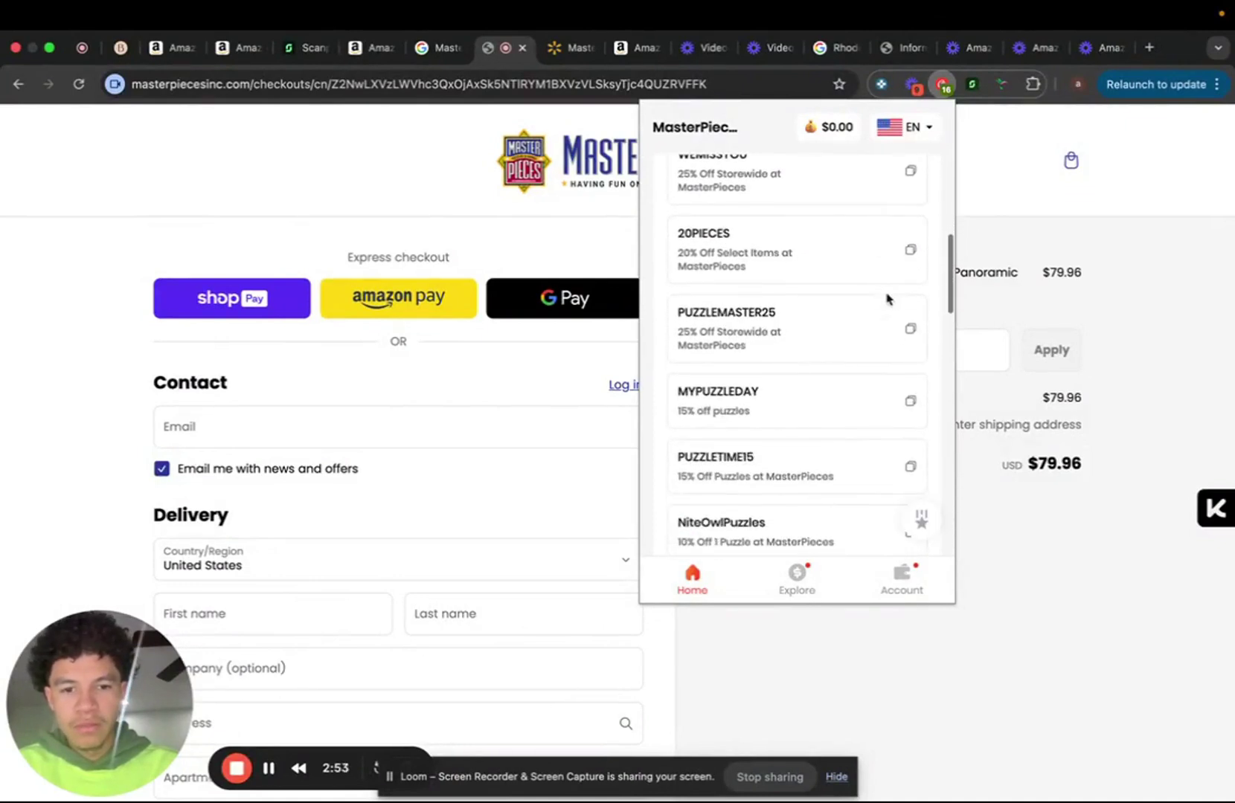
scroll(887, 299, "down", 2)
scroll(887, 299, "down", 1)
scroll(893, 280, "up", 3)
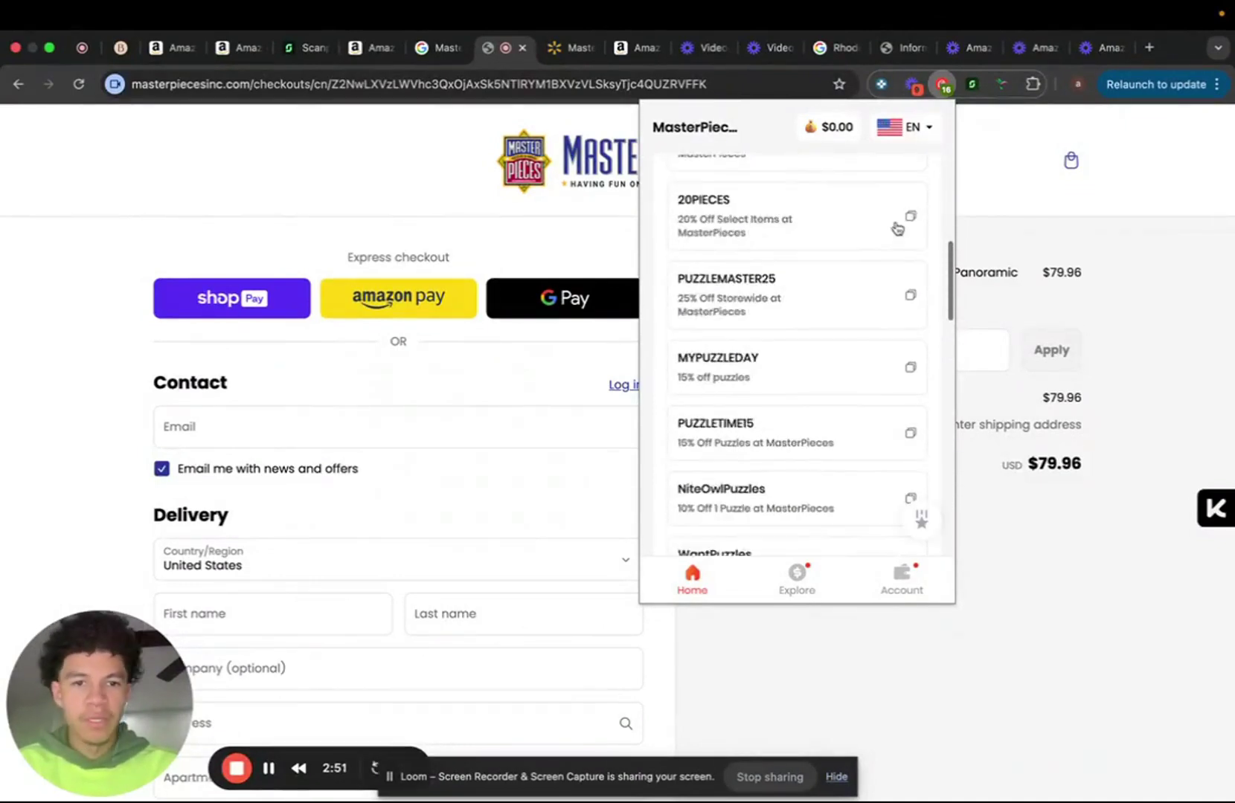
scroll(900, 270, "up", 3)
scroll(900, 270, "up", 1)
left_click(910, 258)
left_click(969, 356)
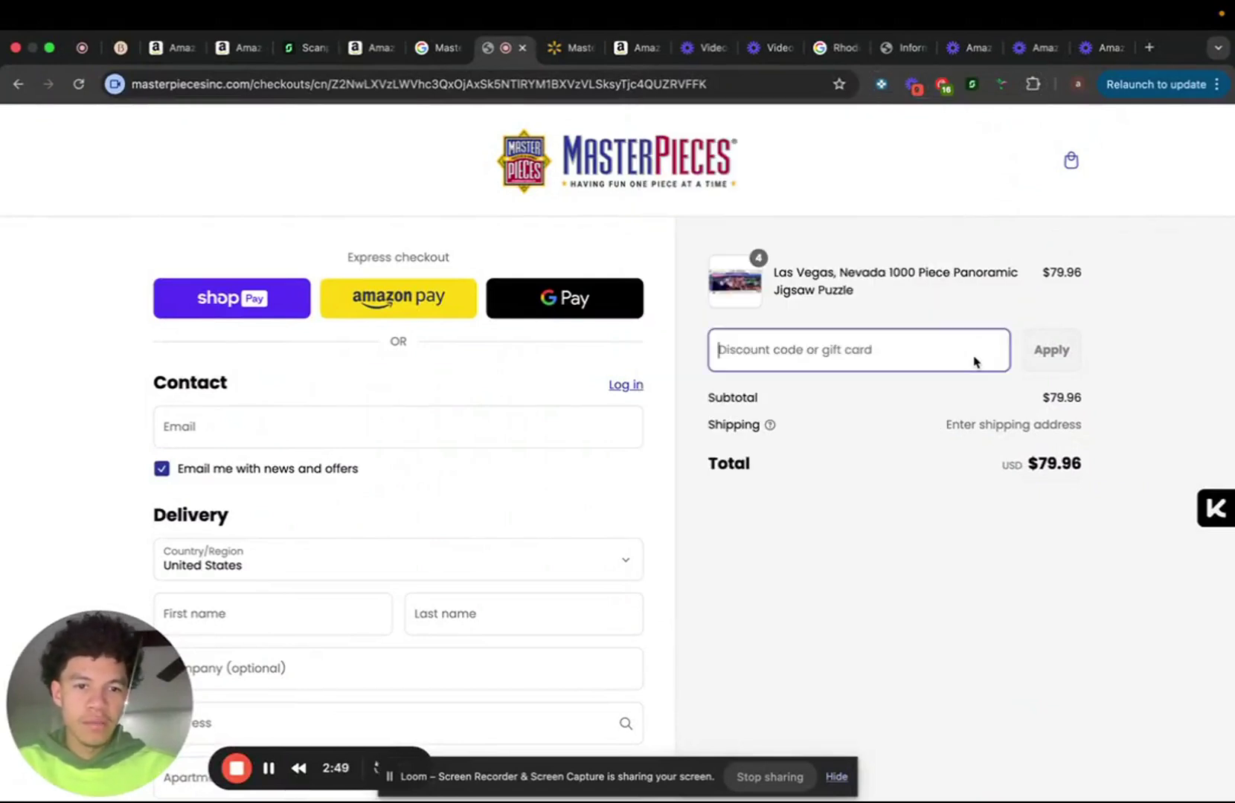
type("SPRINGDEALS")
left_click(1050, 351)
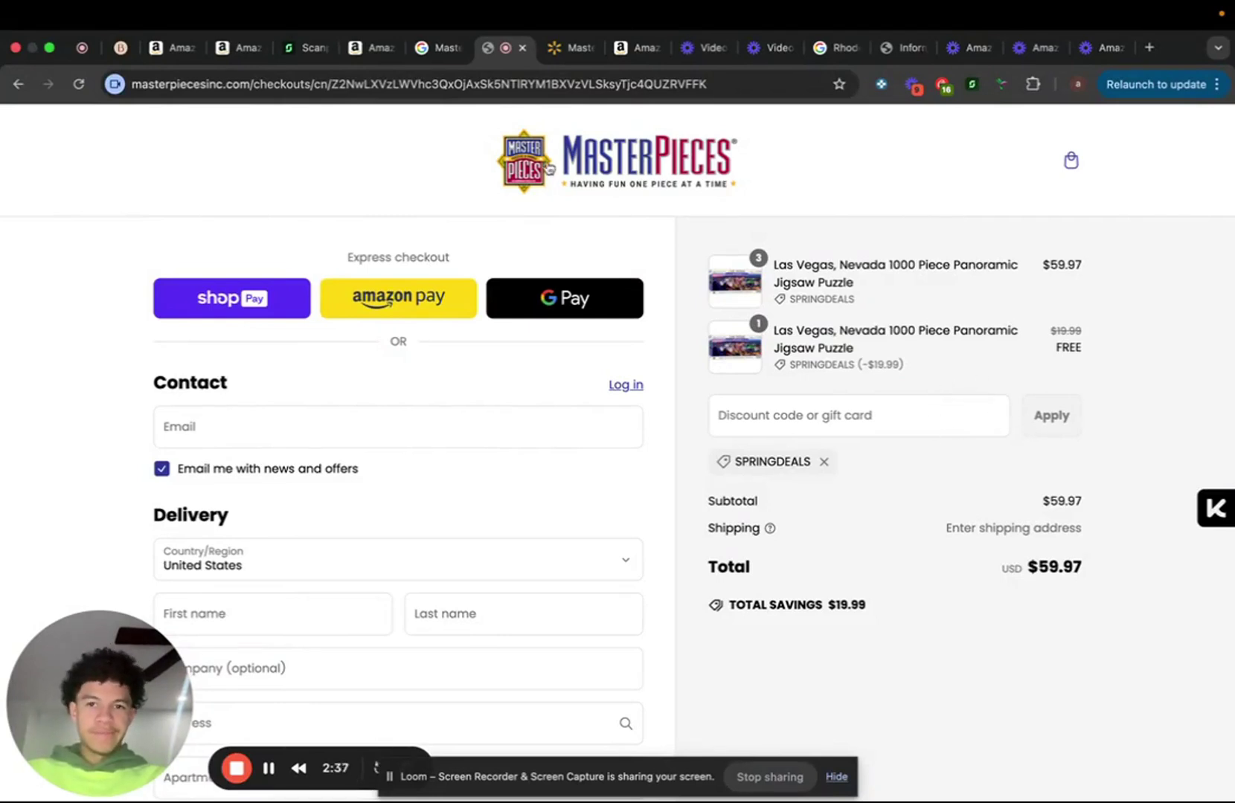
Go to Scan Profit's storefront stalking page and load more products to reach the $23.99 Leg Lamp ornament.
left_click(425, 48)
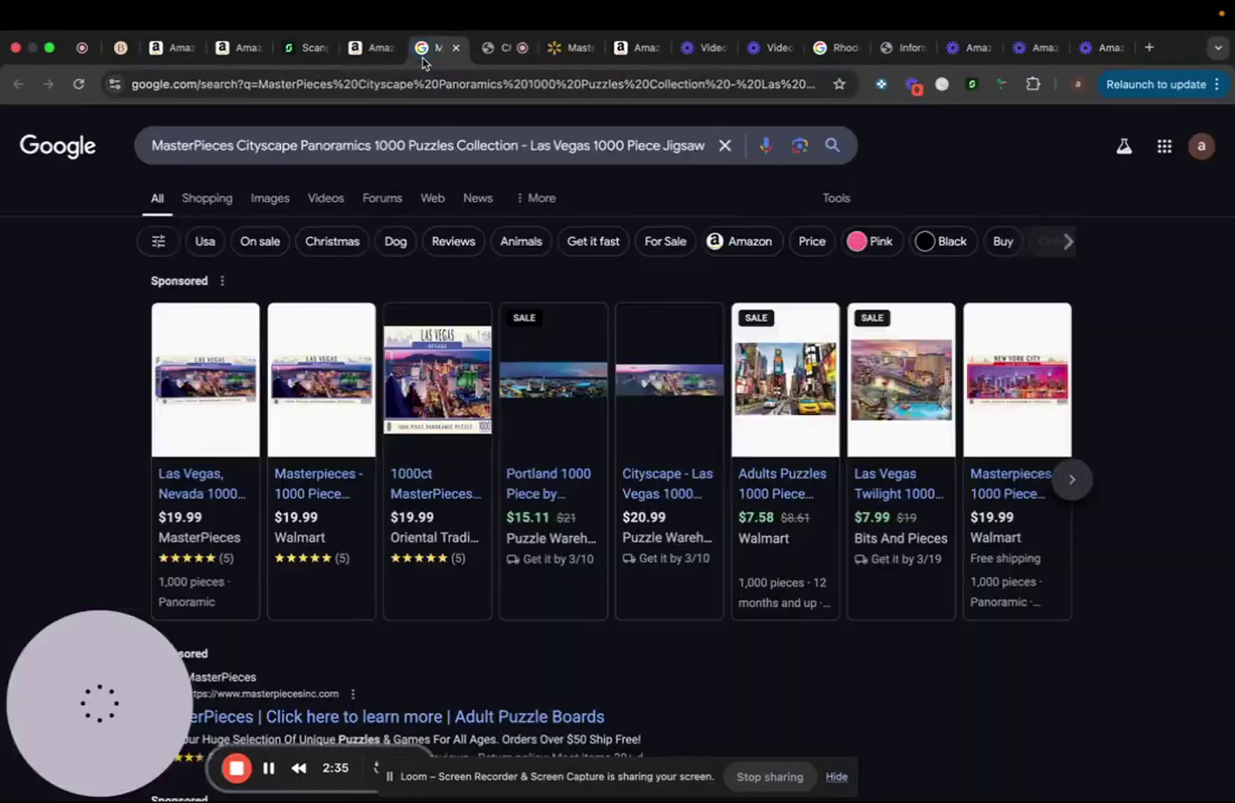
left_click(371, 53)
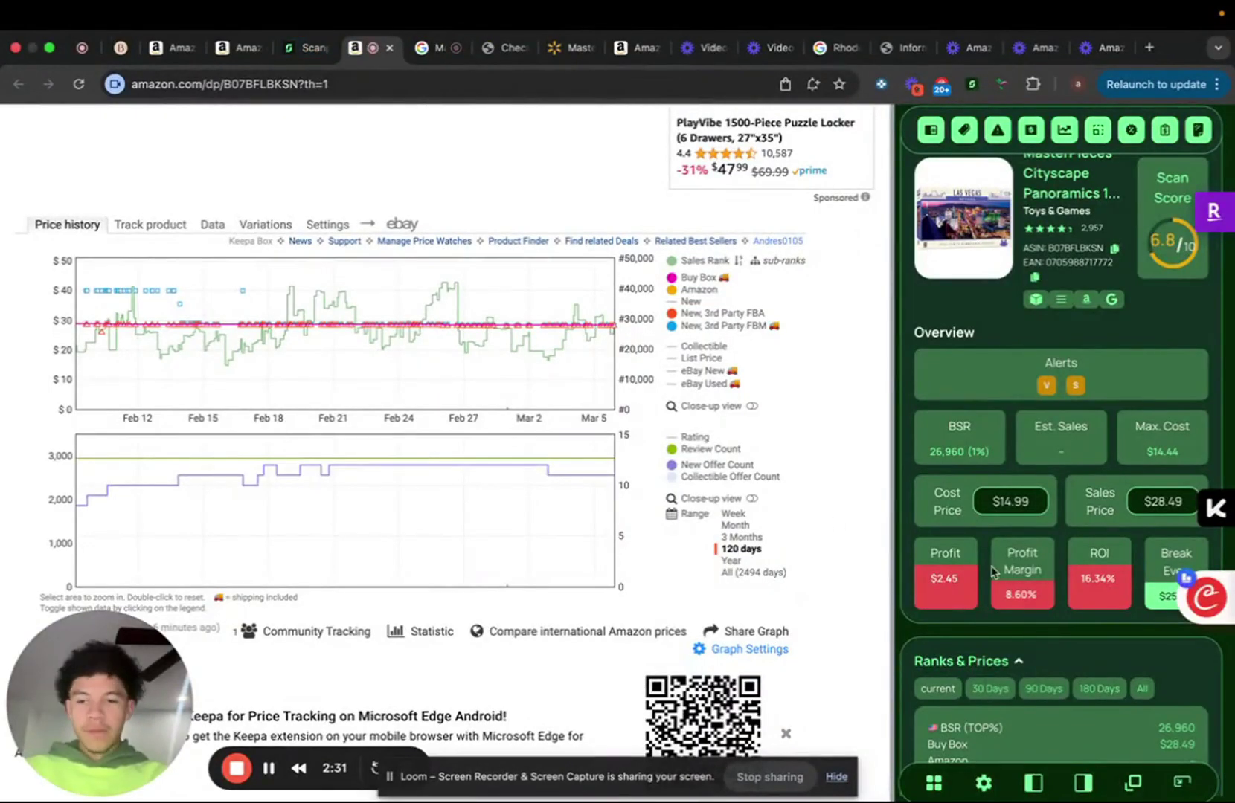
left_click(305, 59)
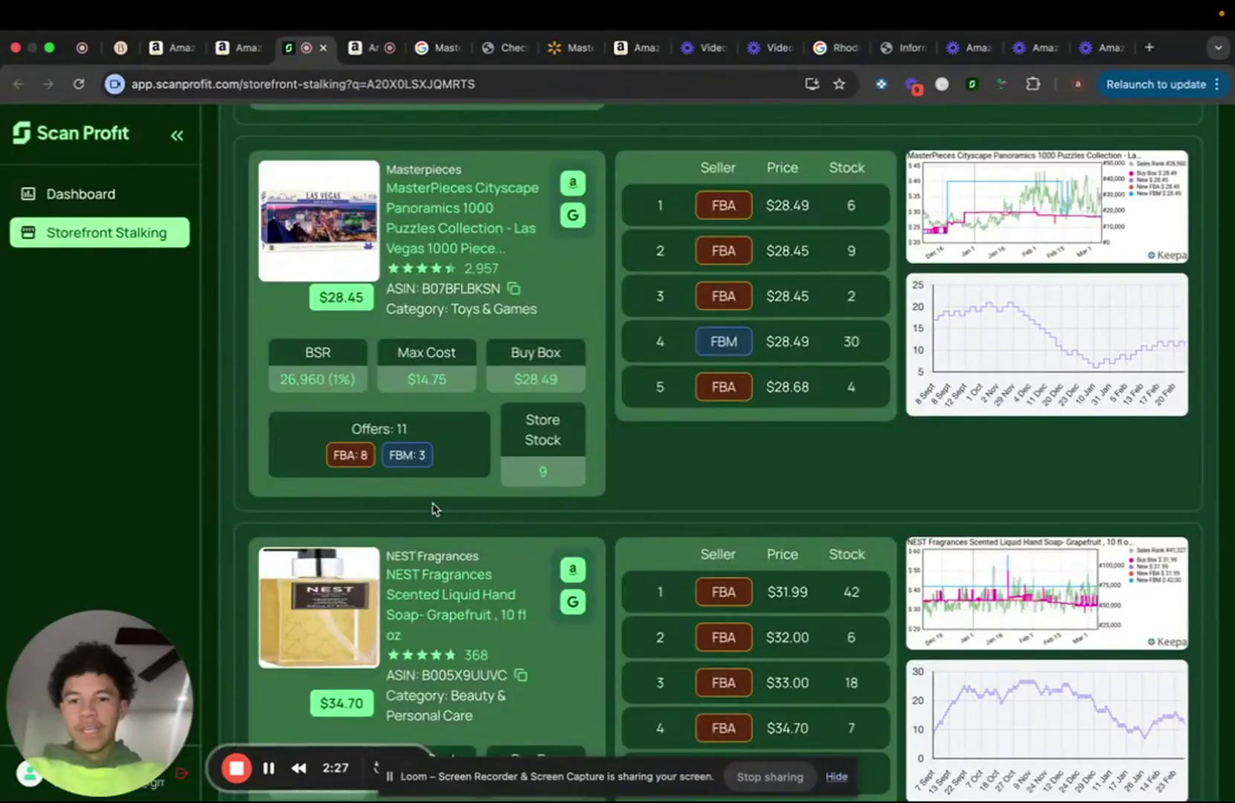
scroll(436, 521, "down", 3)
scroll(436, 522, "down", 5)
scroll(437, 521, "down", 5)
scroll(437, 521, "down", 3)
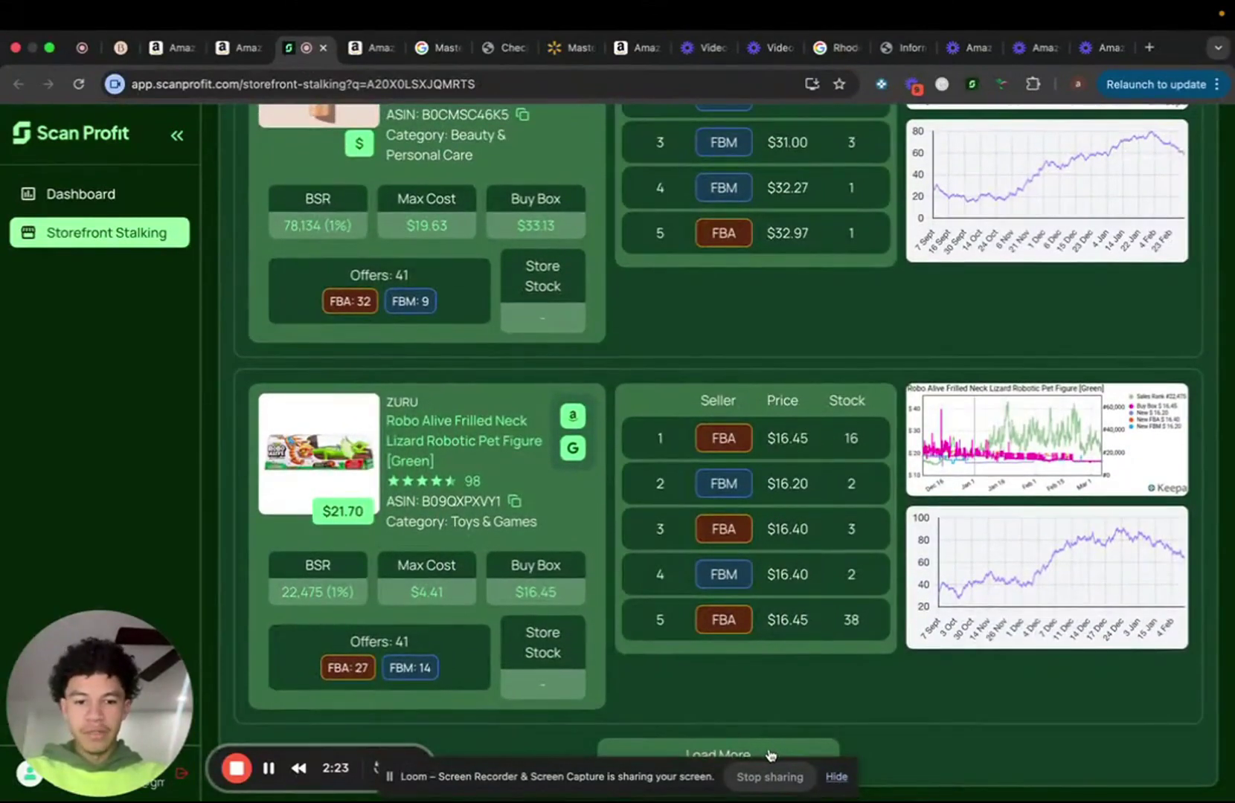
left_click(770, 755)
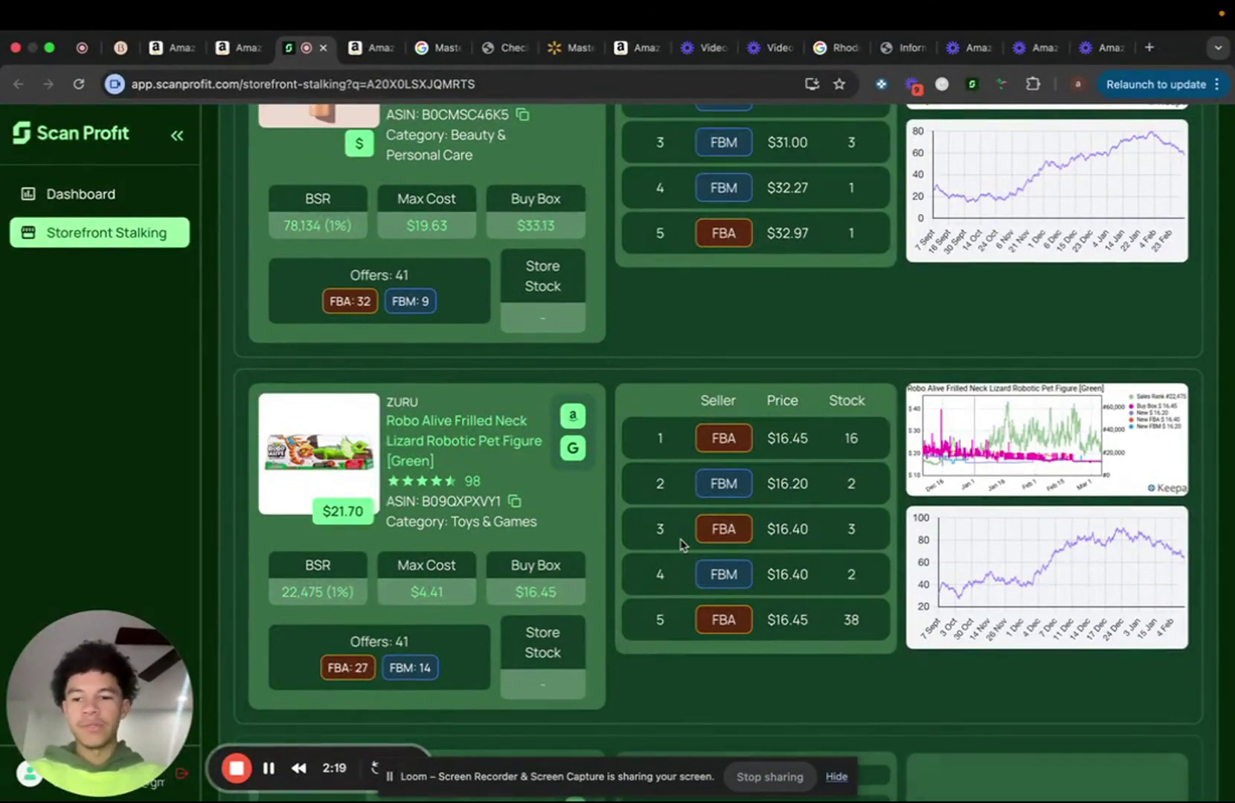
scroll(680, 545, "down", 5)
scroll(680, 545, "down", 1)
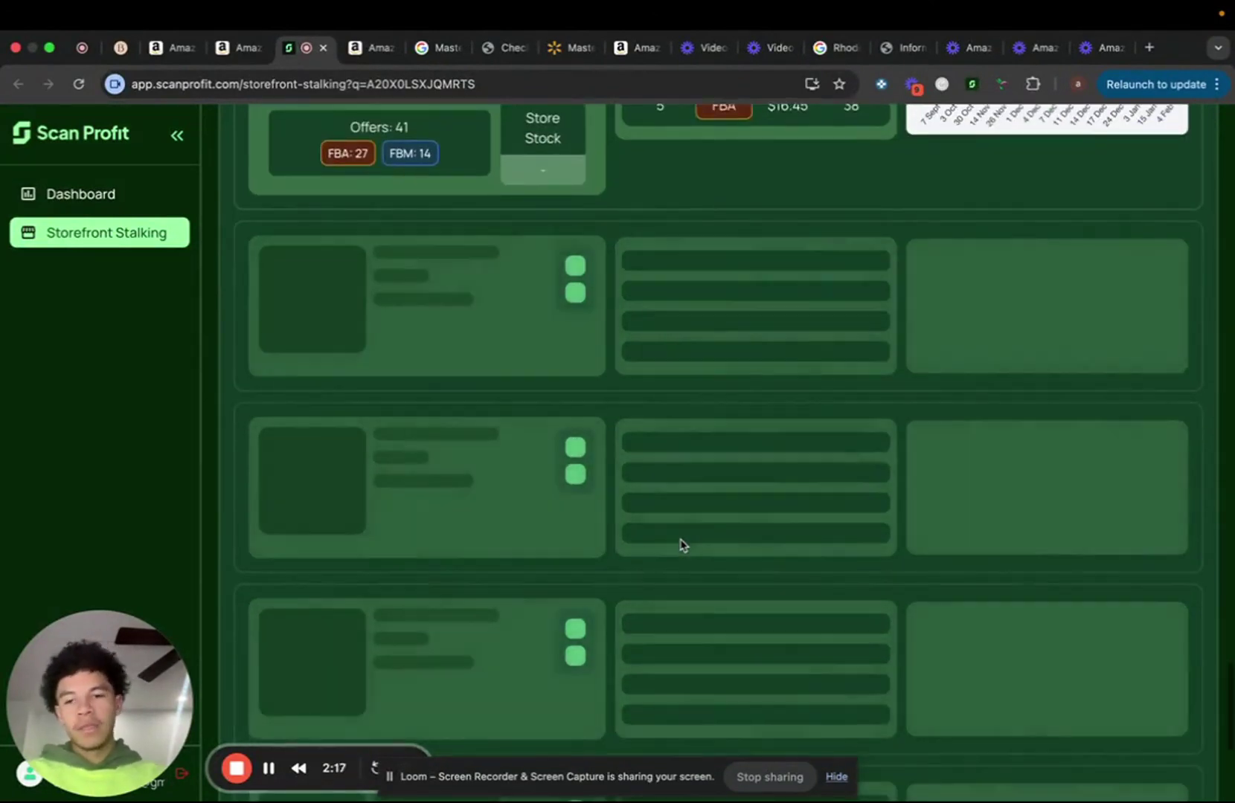
scroll(674, 462, "down", 3)
scroll(673, 459, "down", 4)
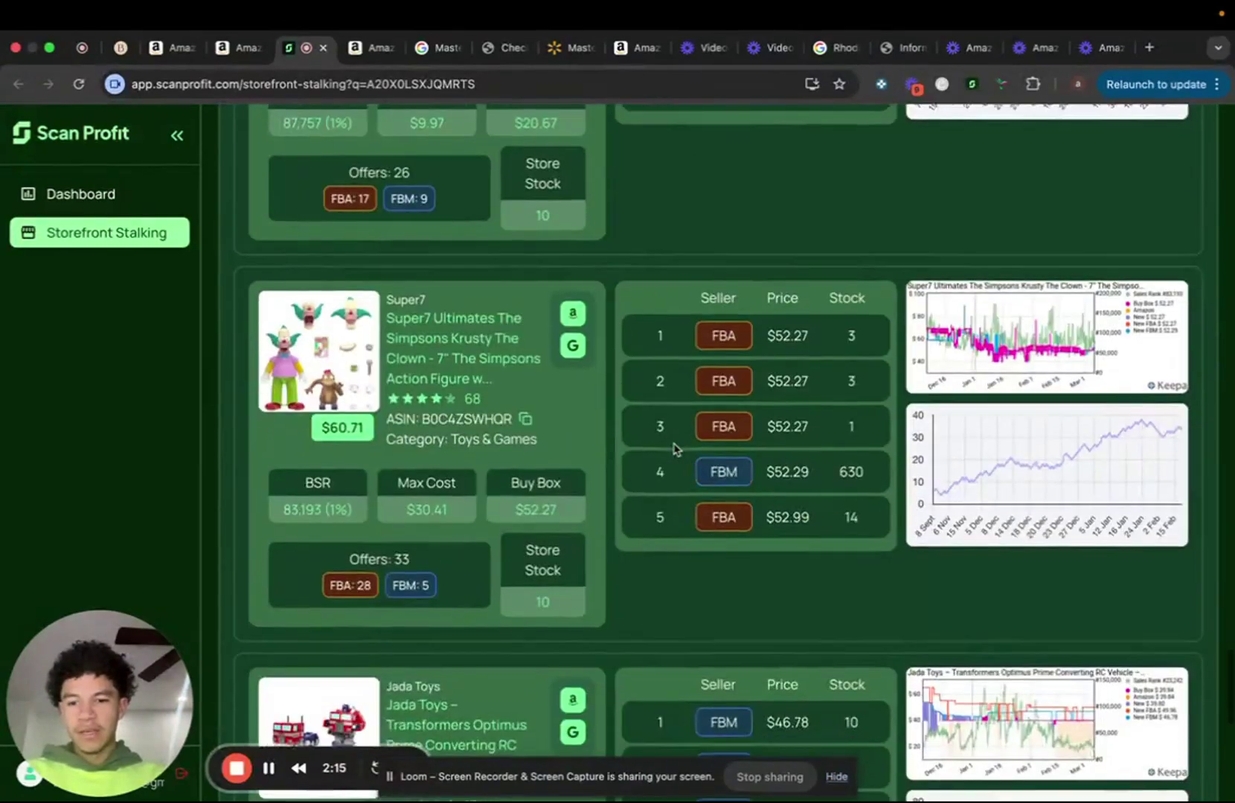
scroll(676, 452, "down", 4)
scroll(674, 450, "down", 2)
scroll(673, 439, "down", 2)
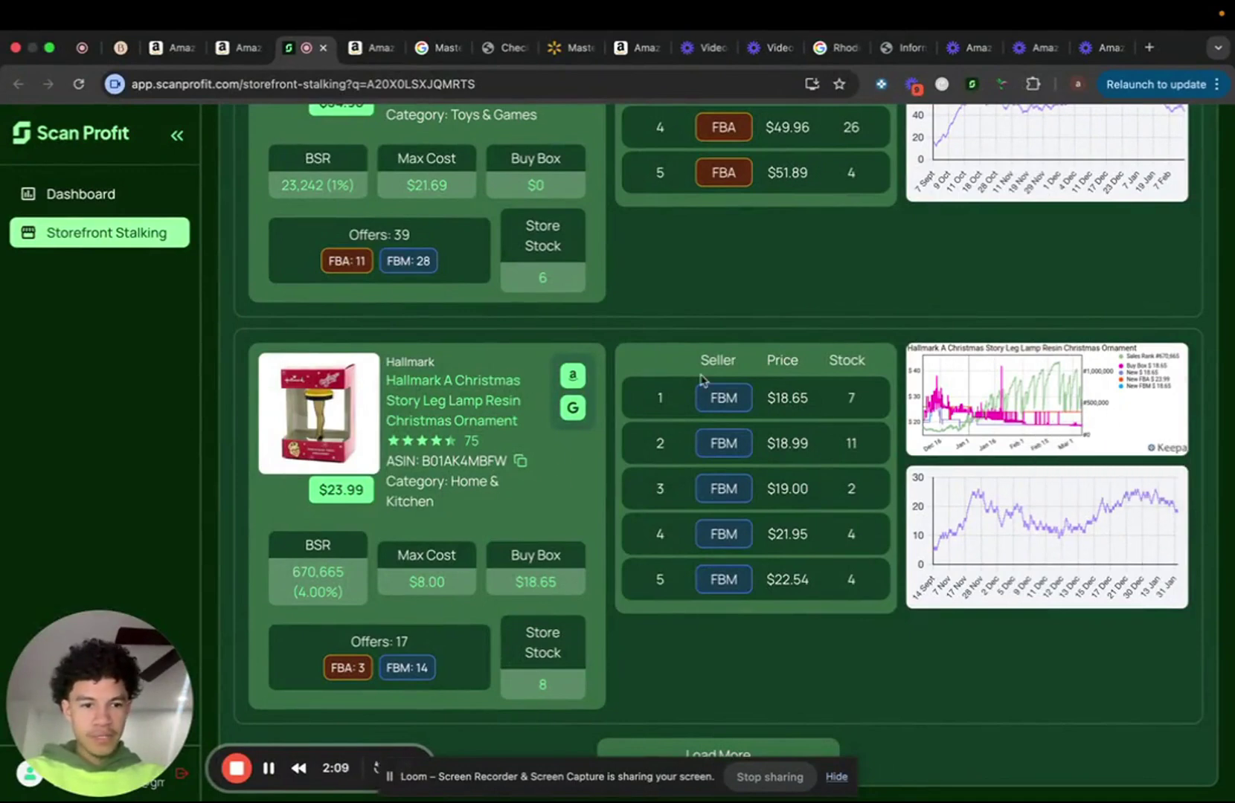
Open the ornament's Amazon listing, Google its title, and open Hallmark's product page.
left_click(578, 373)
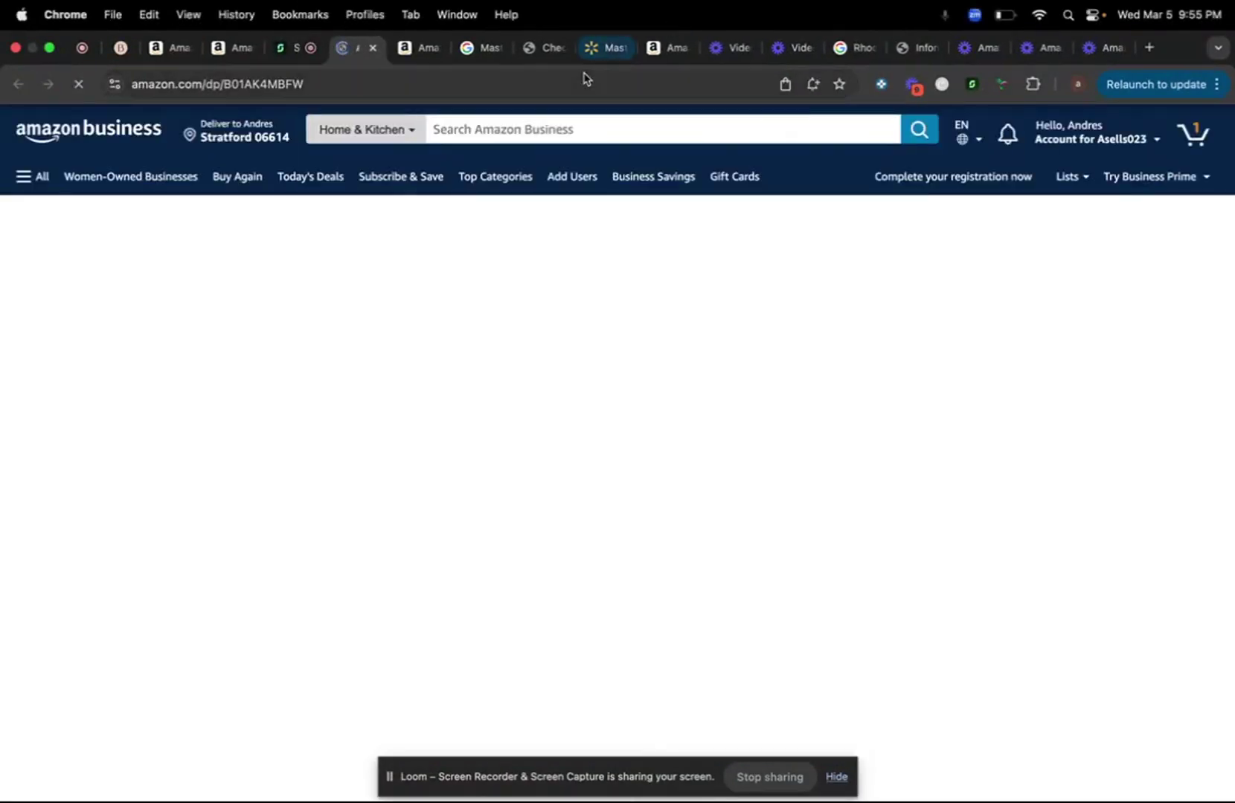
scroll(445, 440, "down", 2)
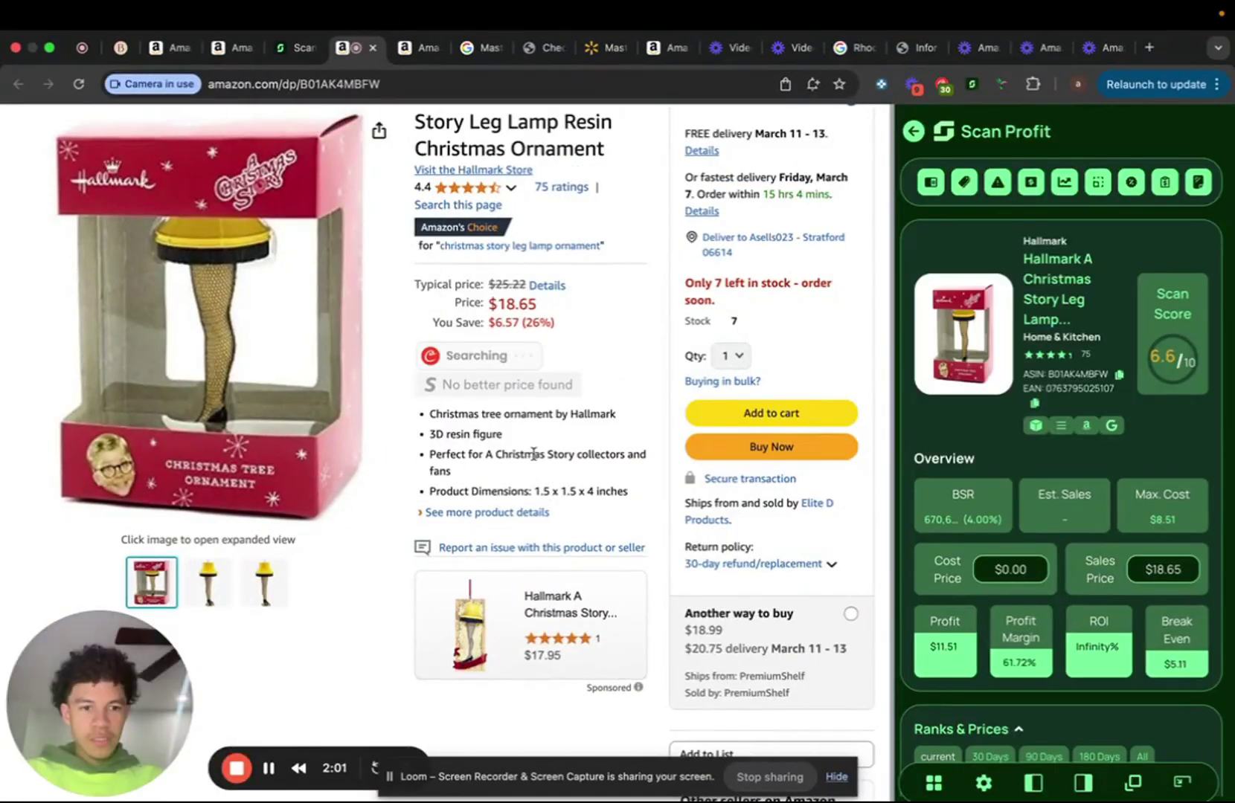
scroll(540, 451, "down", 5)
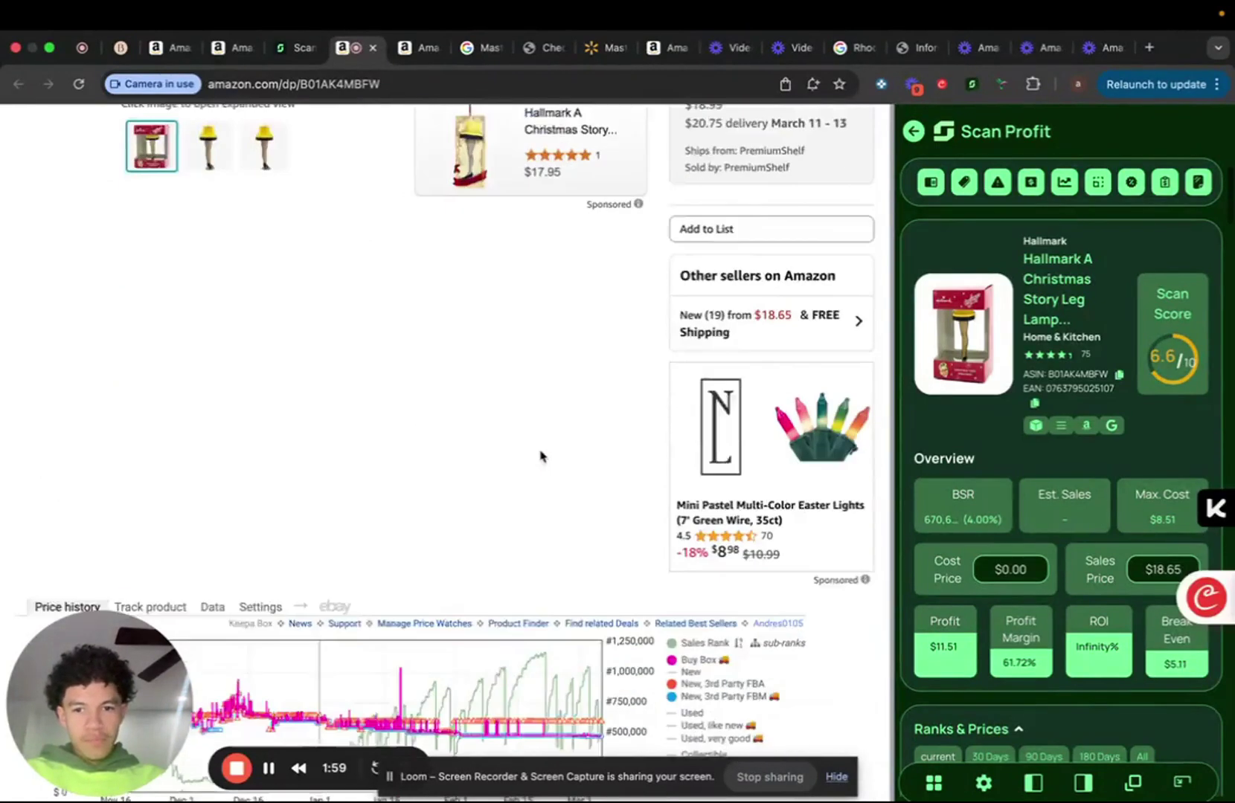
scroll(540, 454, "down", 3)
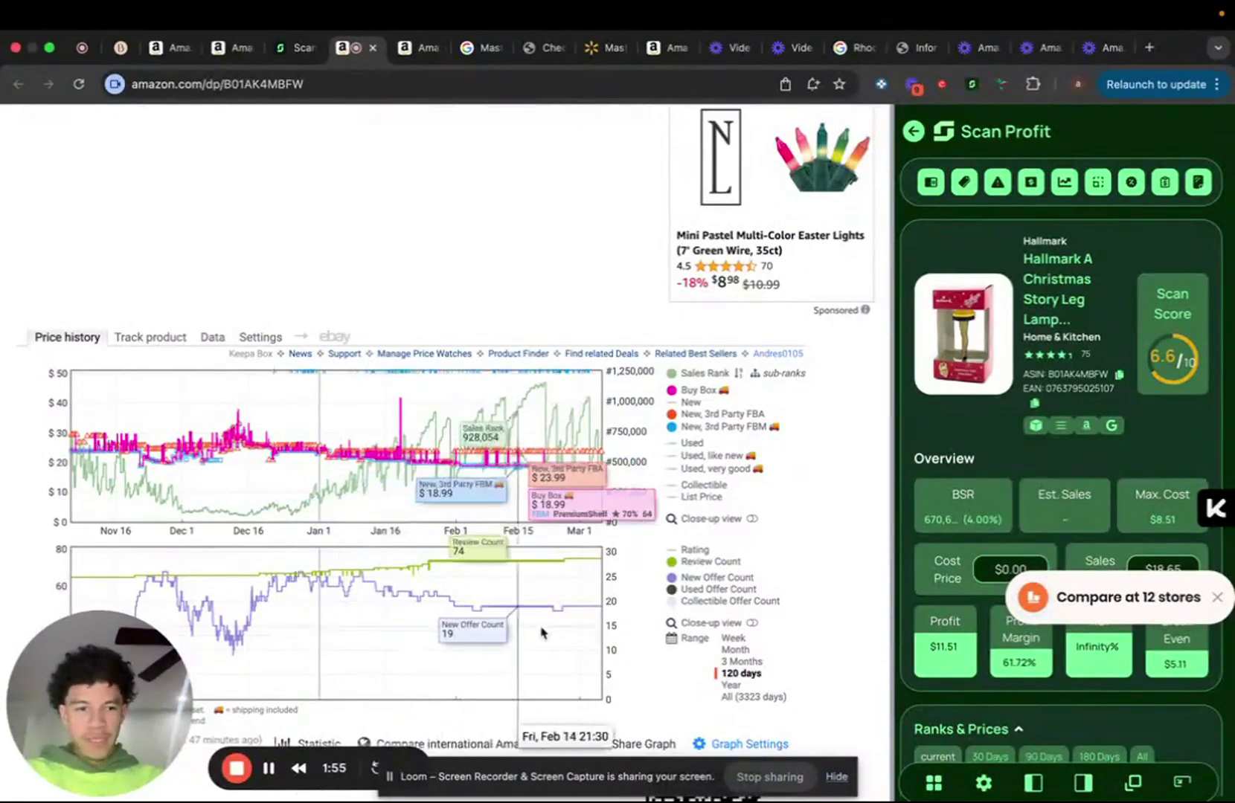
left_click(1112, 425)
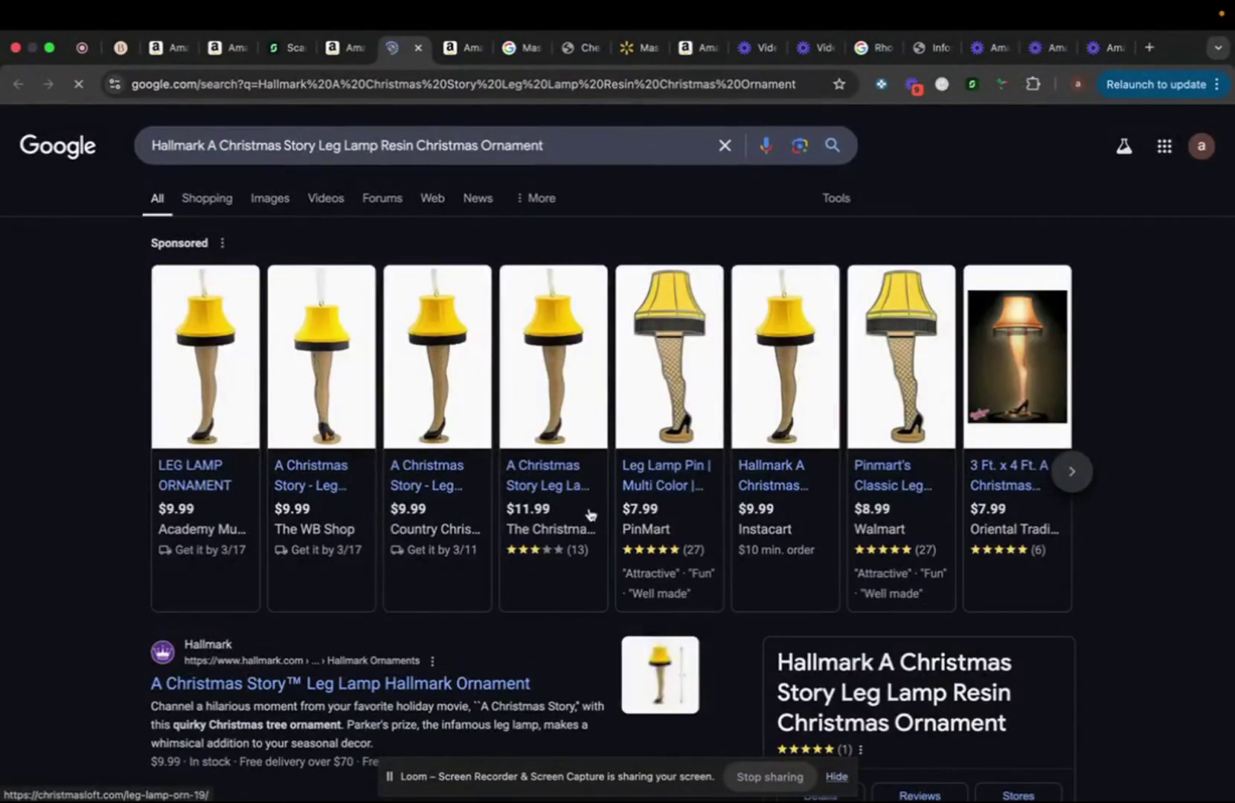
scroll(591, 499, "down", 3)
scroll(511, 593, "down", 1)
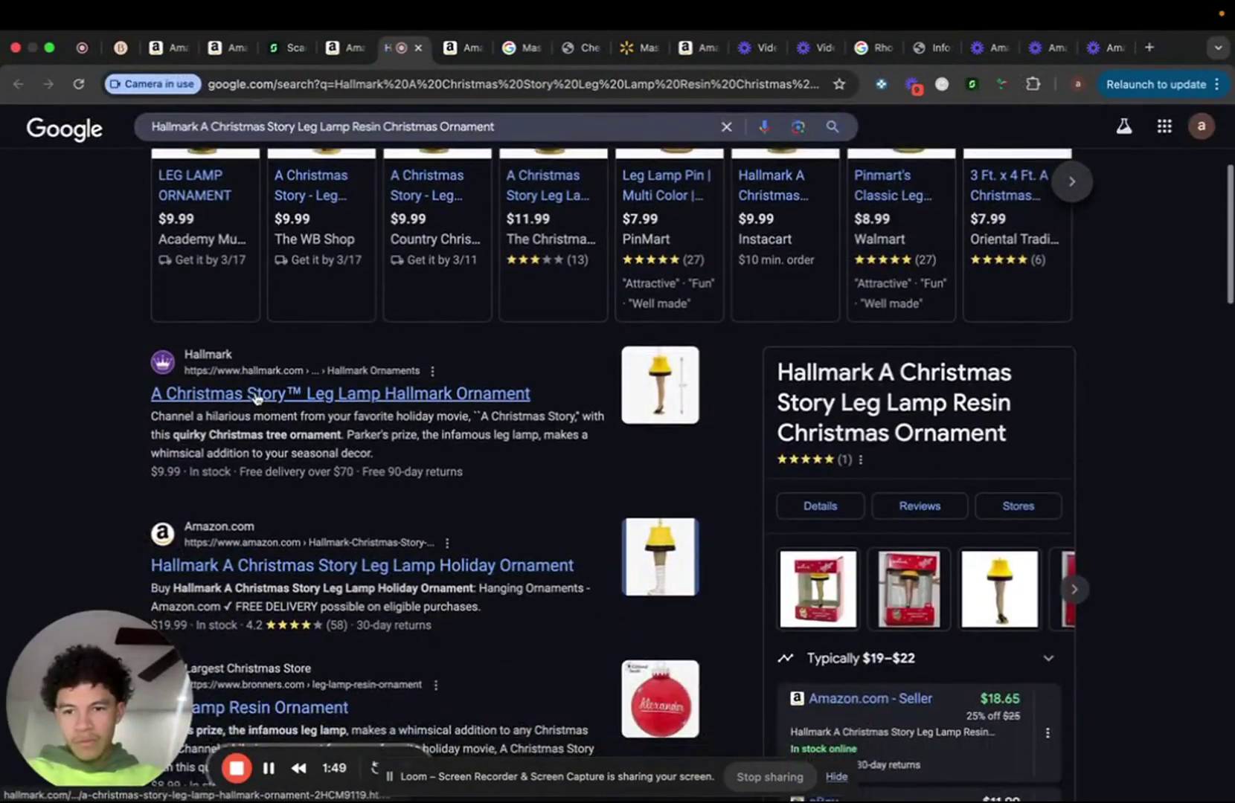
left_click(259, 395)
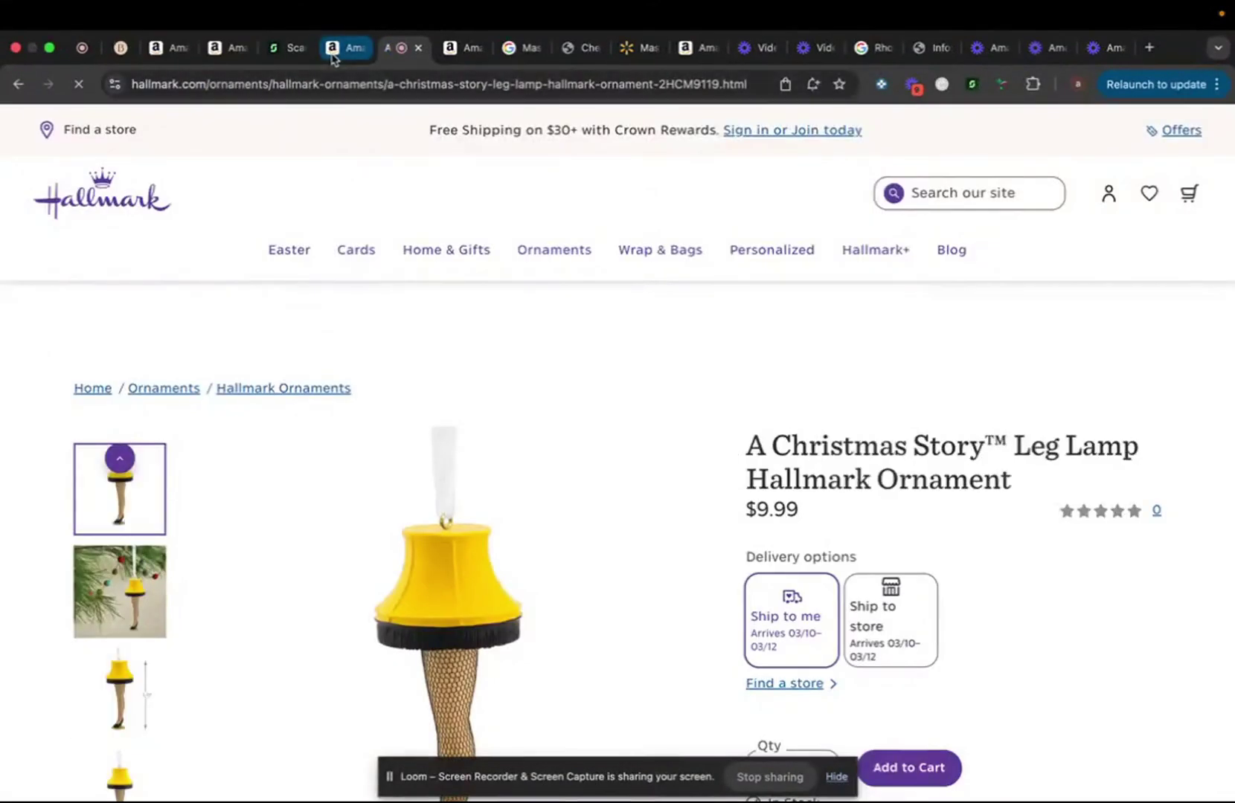
left_click(337, 48)
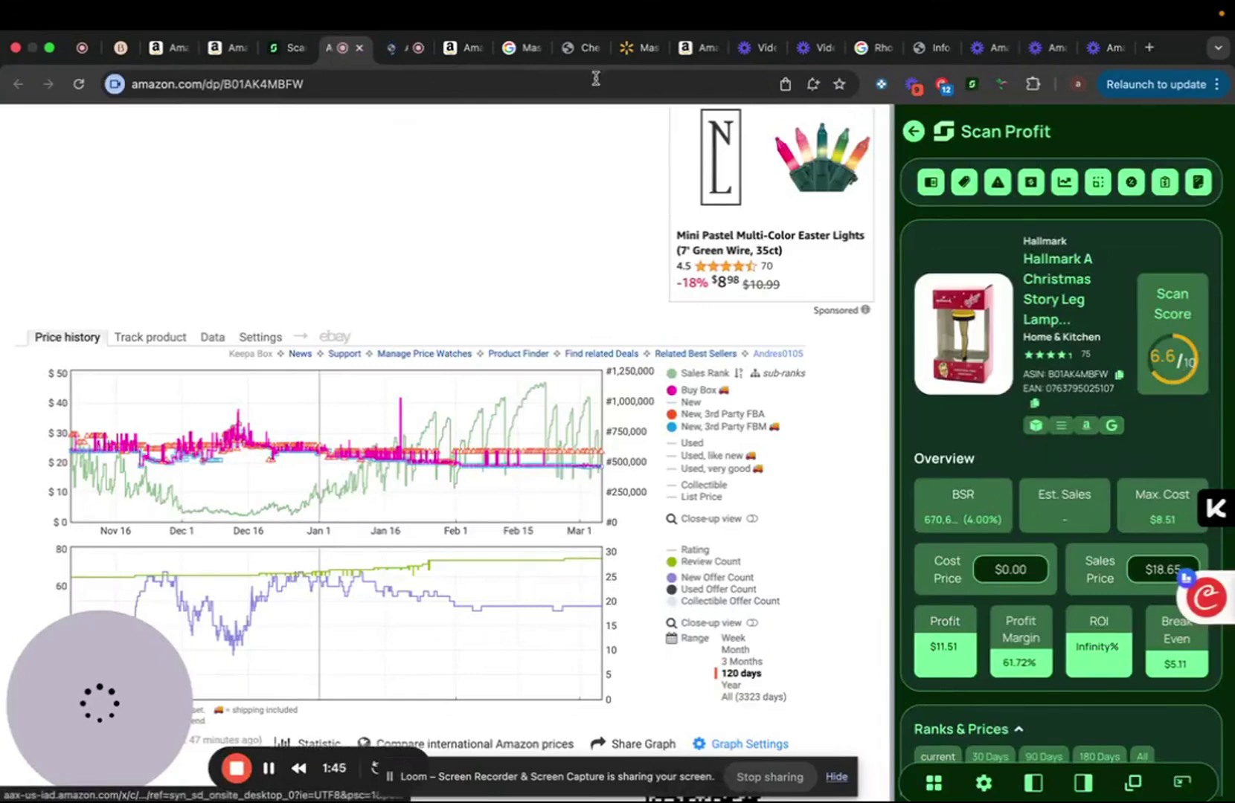
left_click(396, 48)
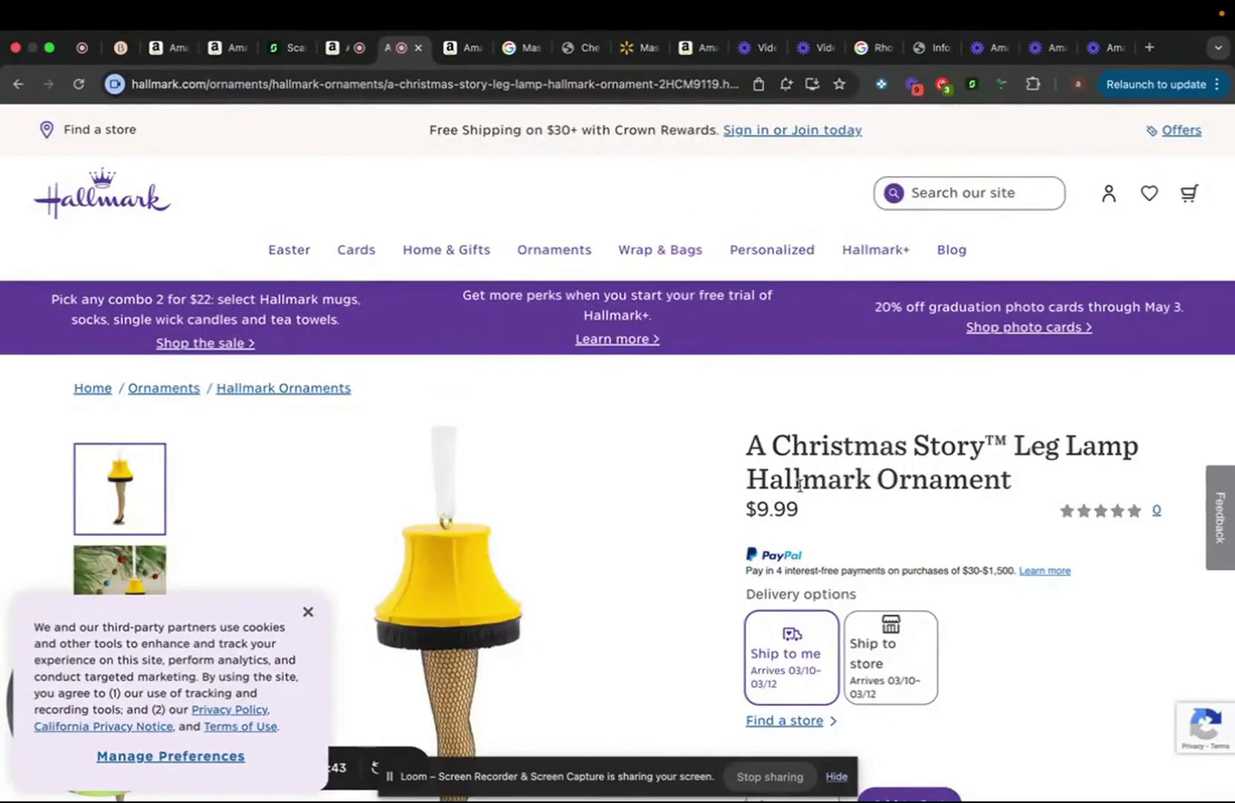
scroll(809, 506, "down", 3)
scroll(816, 579, "down", 1)
Add 10 Leg Lamp ornaments to the Hallmark cart.
left_click(817, 606)
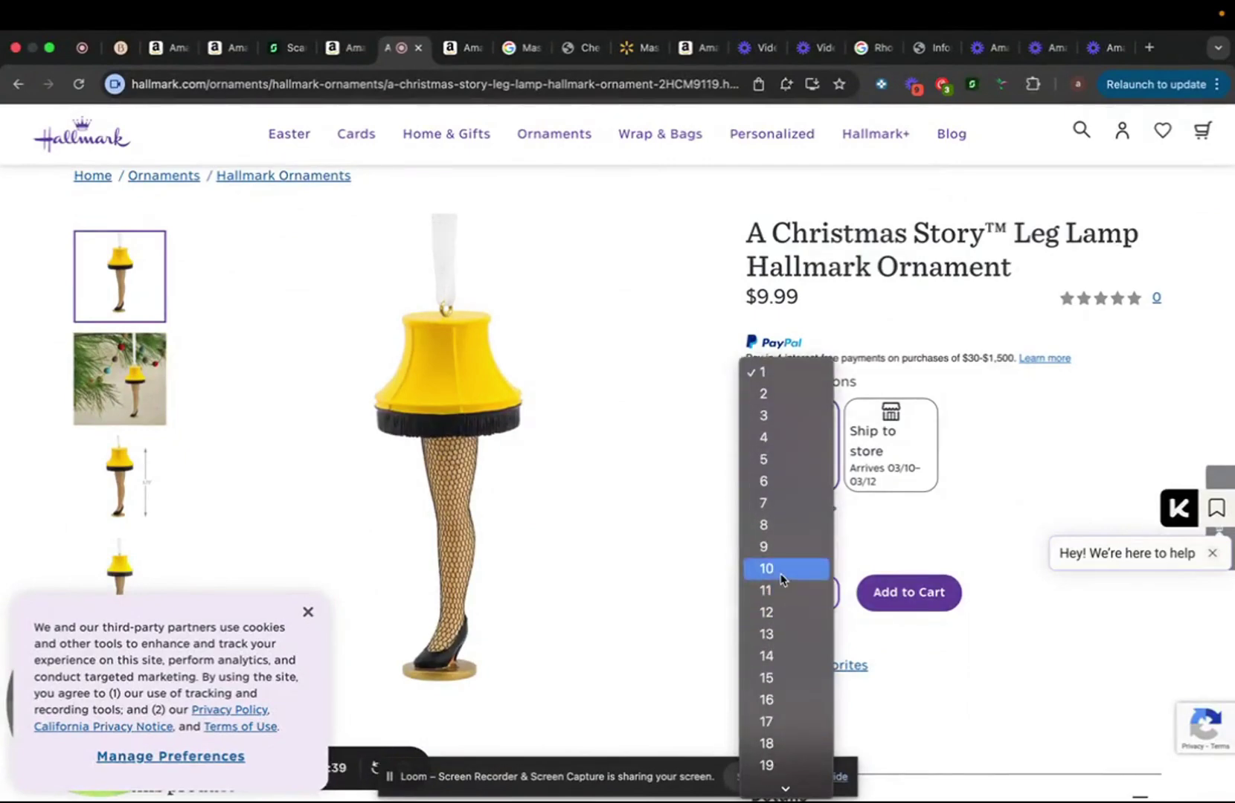
left_click(781, 570)
left_click(933, 599)
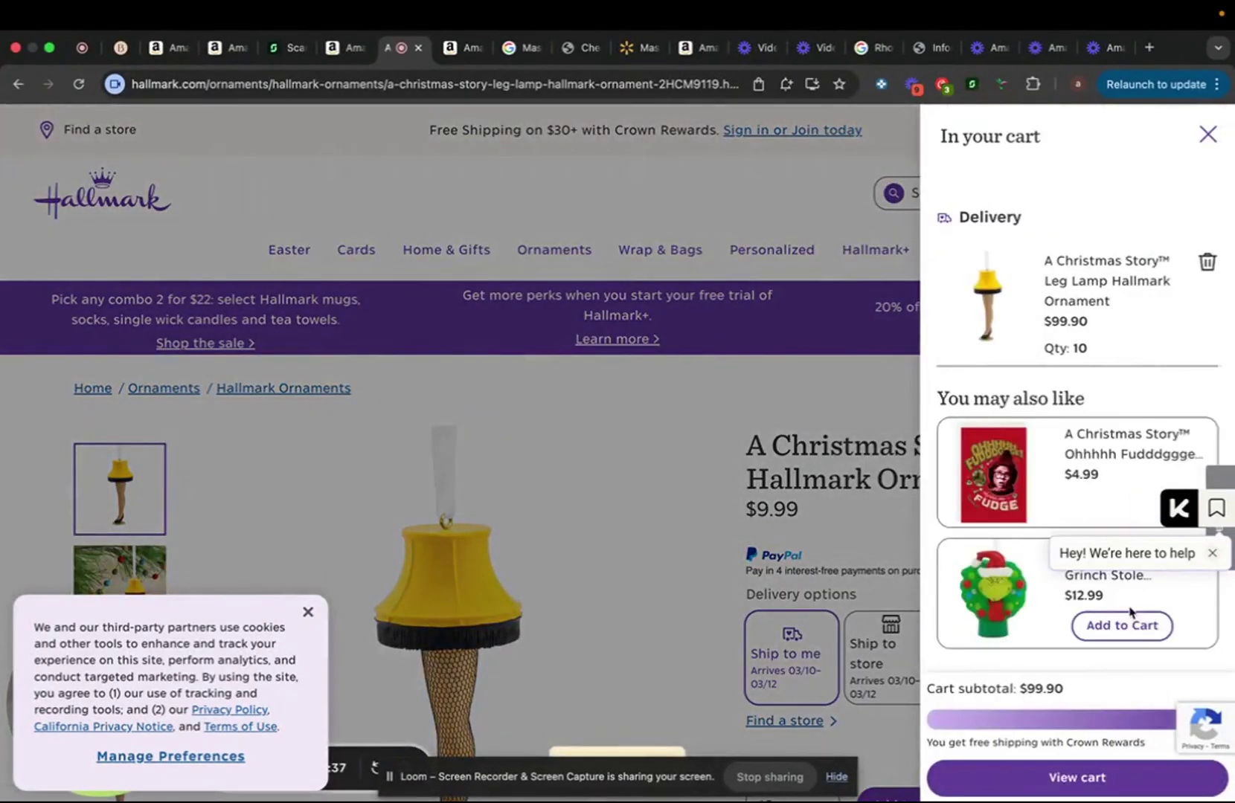
In the Hallmark cart, let Coupert test codes until $19.98 comes off, leaving $79.92.
left_click(1059, 275)
scroll(565, 626, "down", 1)
scroll(570, 628, "down", 2)
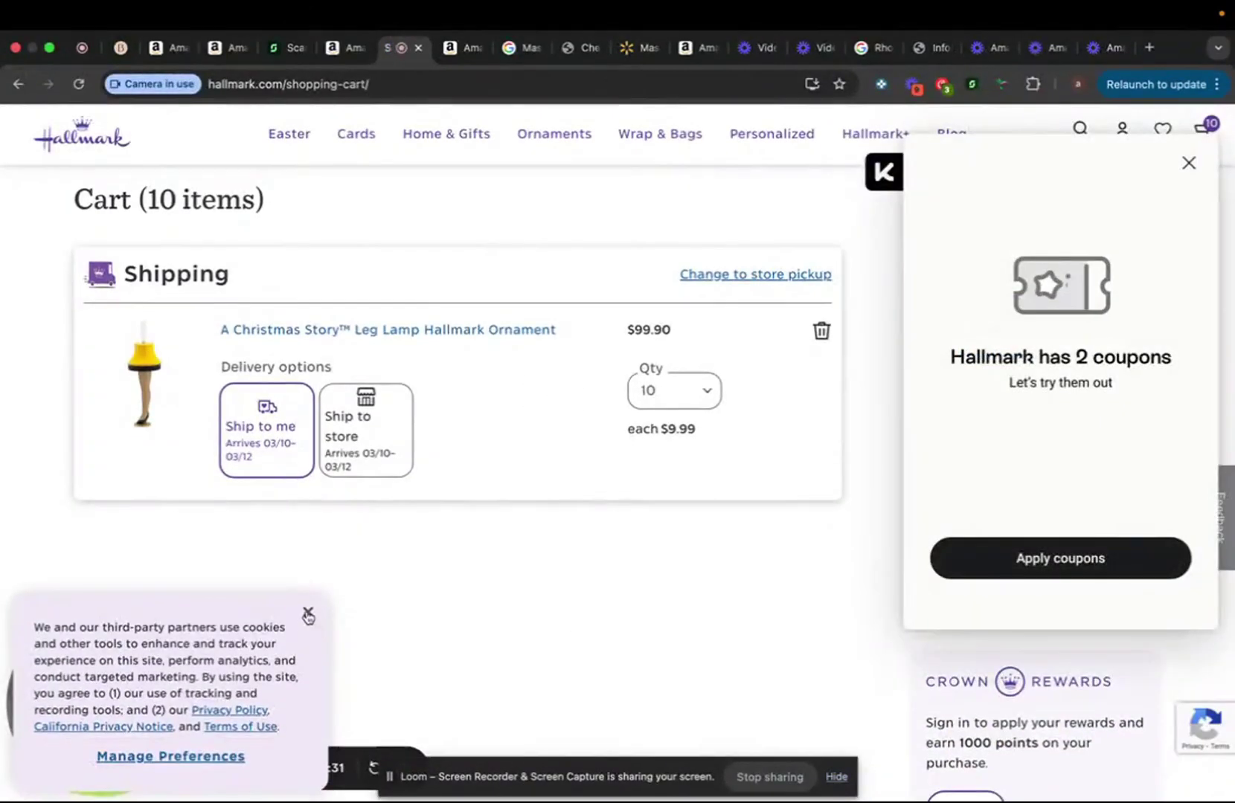
left_click(308, 614)
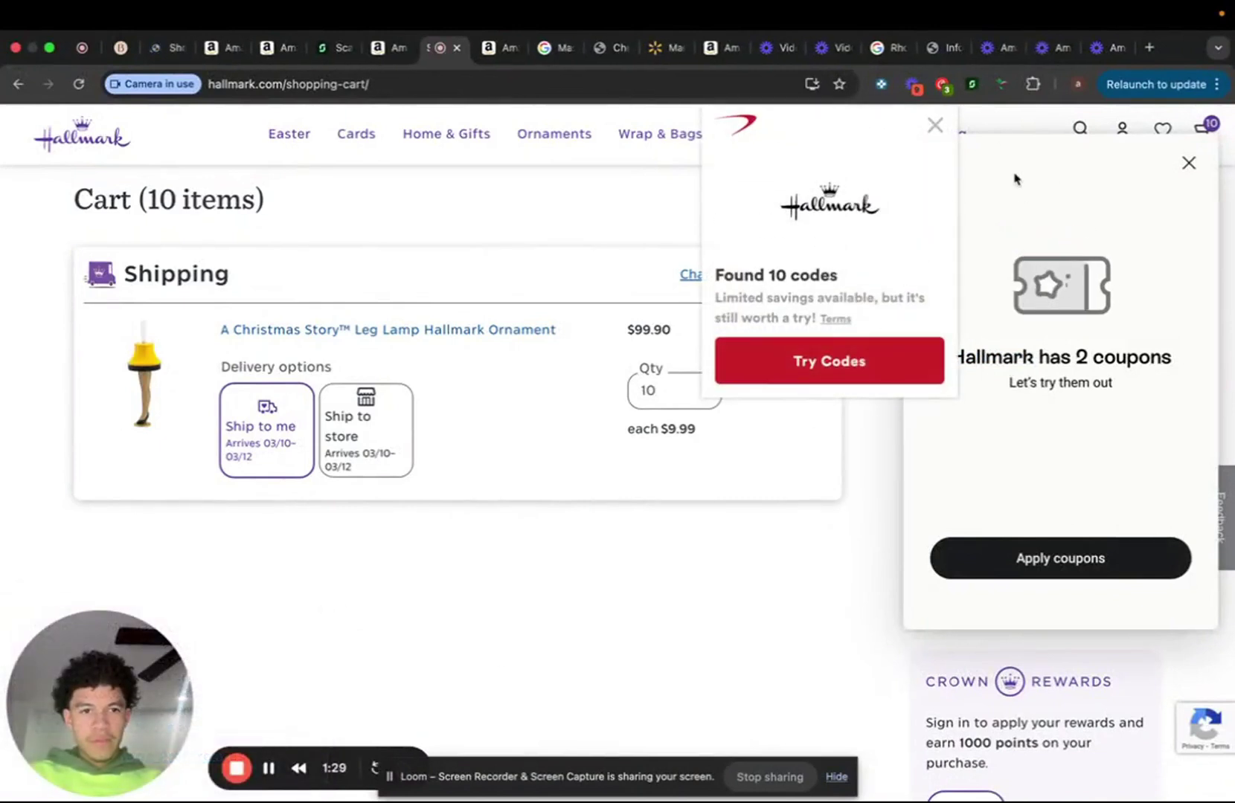
left_click(942, 84)
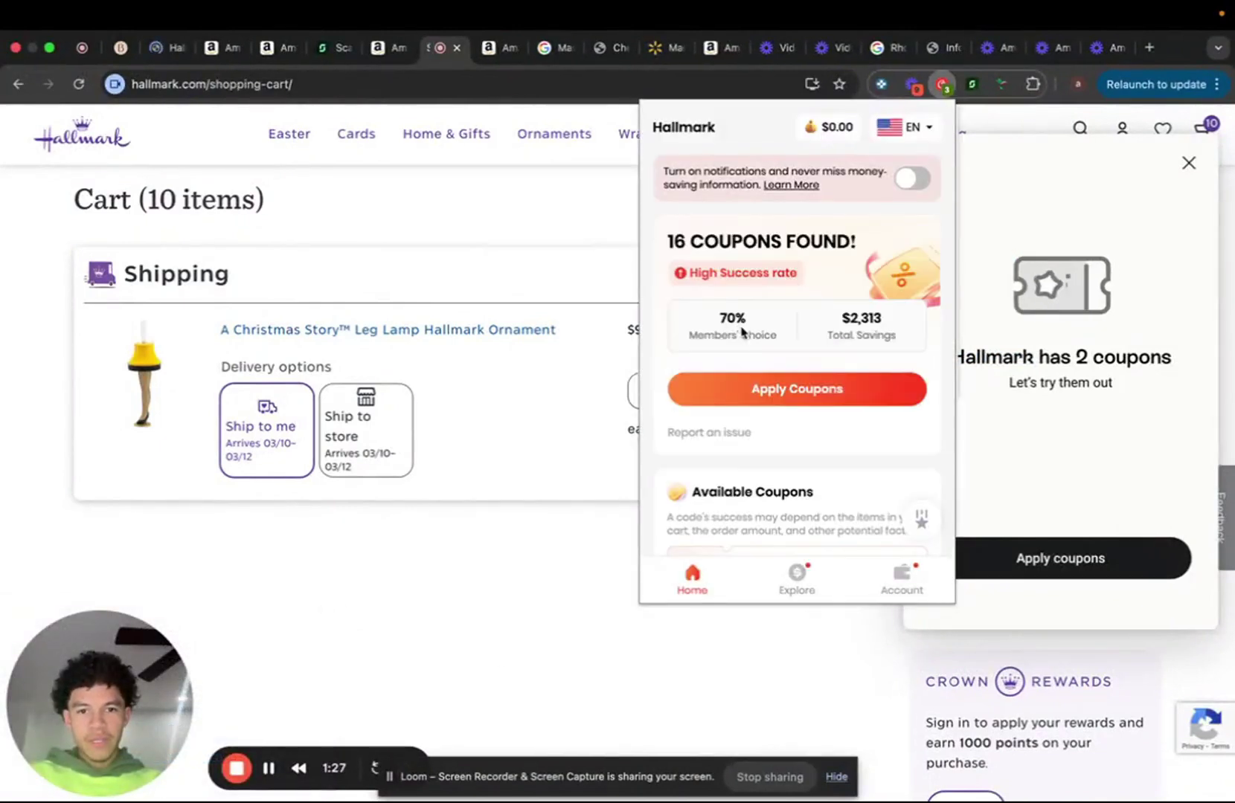
left_click(783, 389)
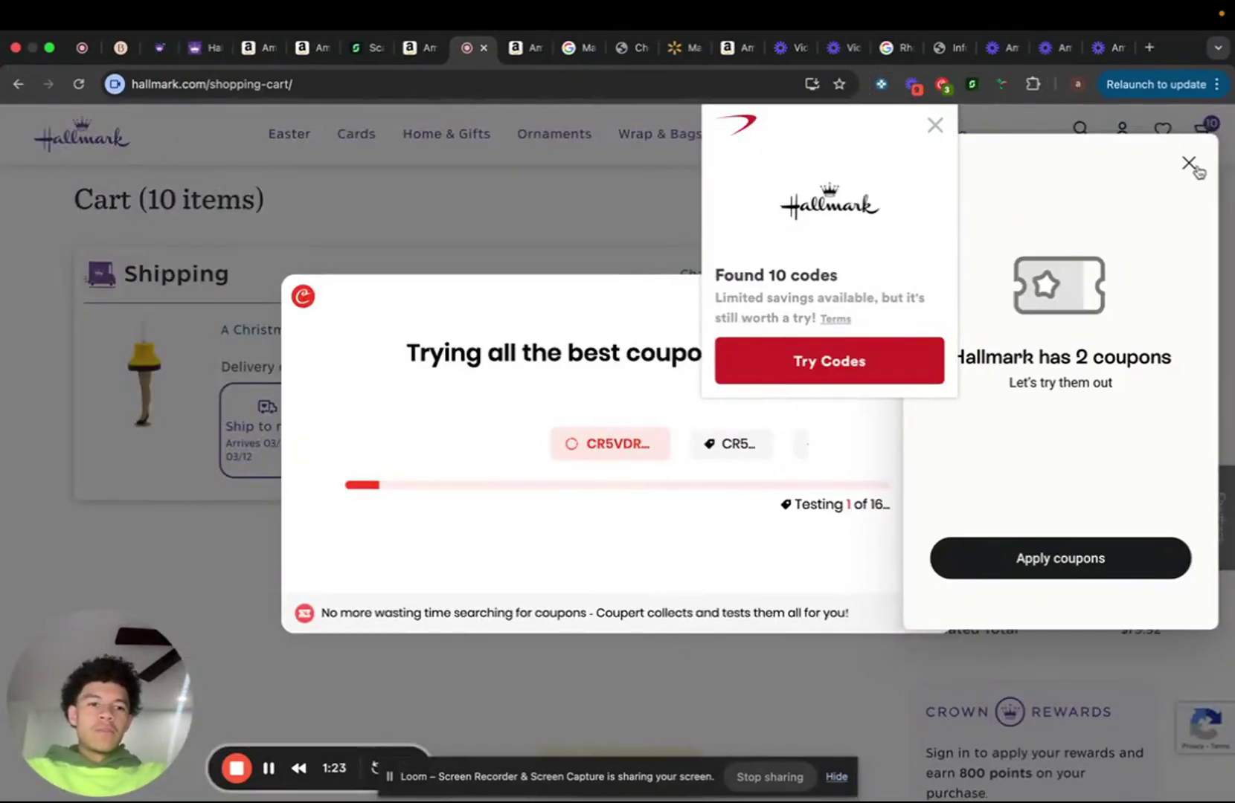
left_click(1191, 165)
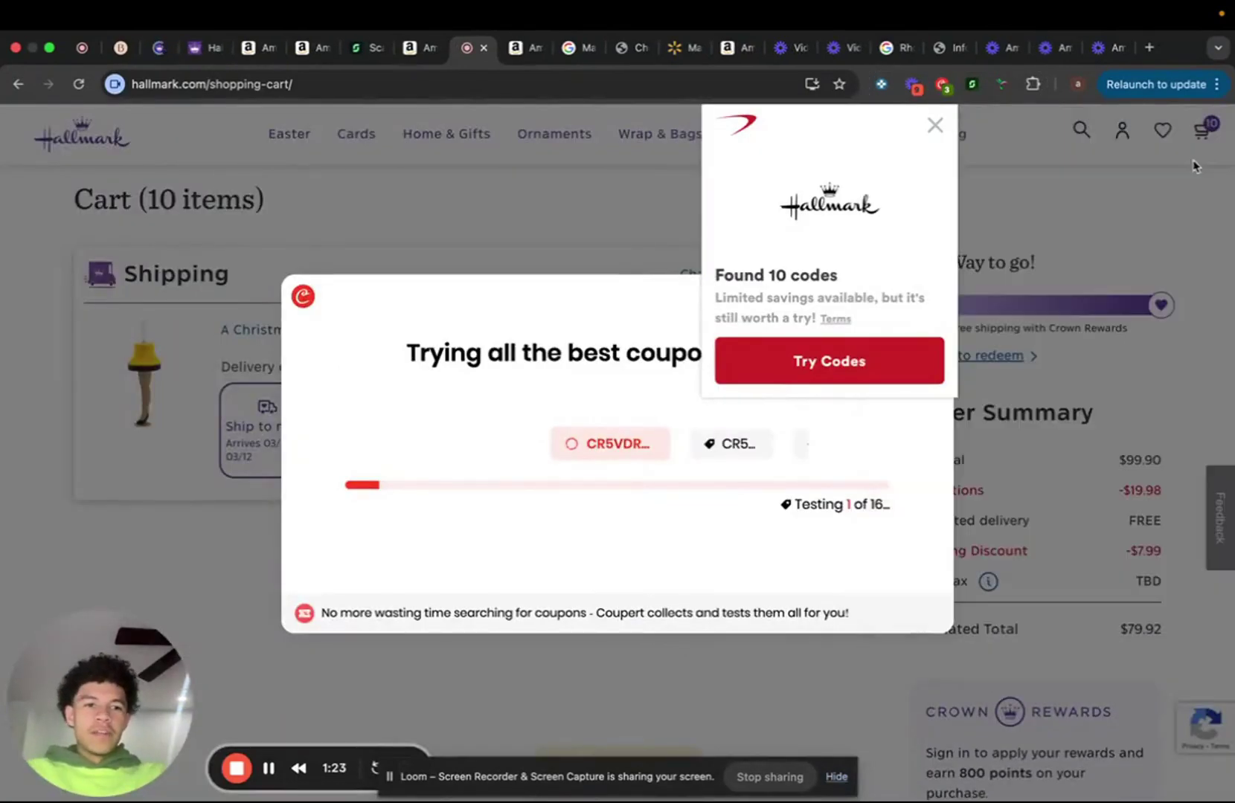
left_click(933, 124)
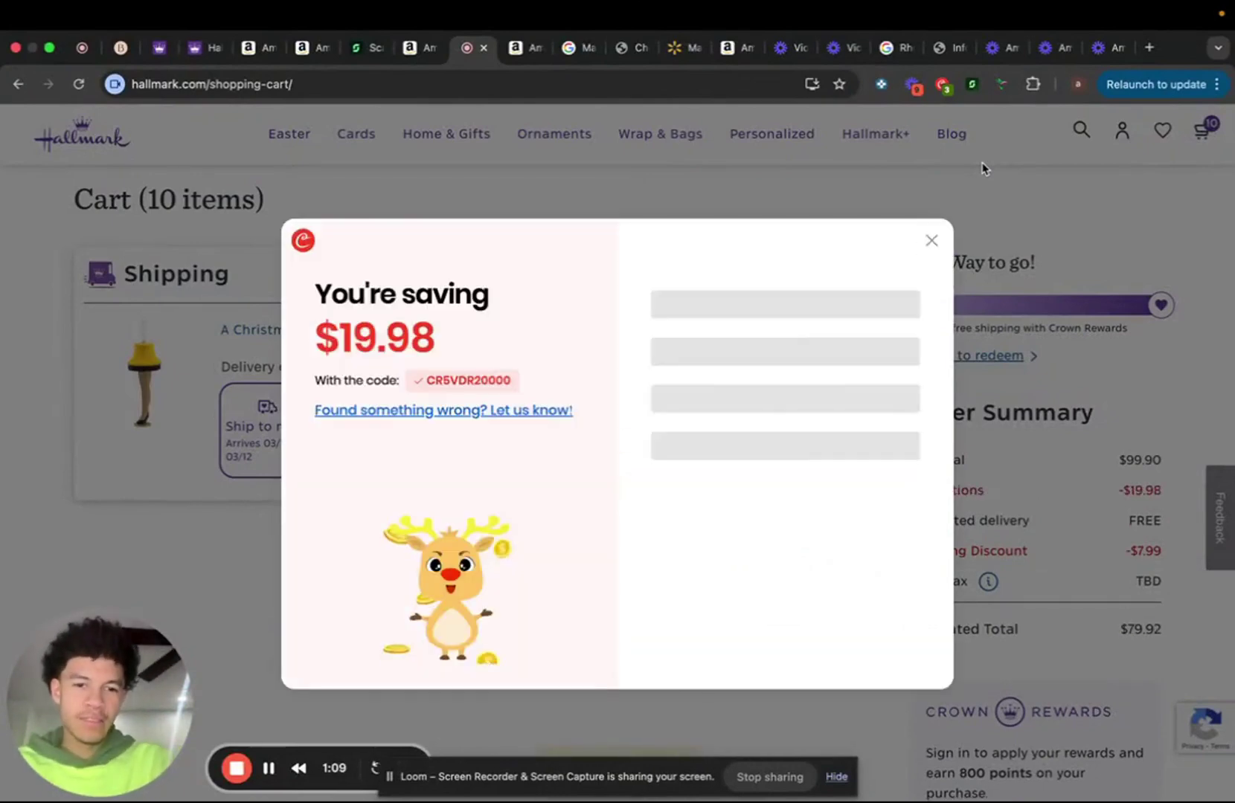
left_click(927, 237)
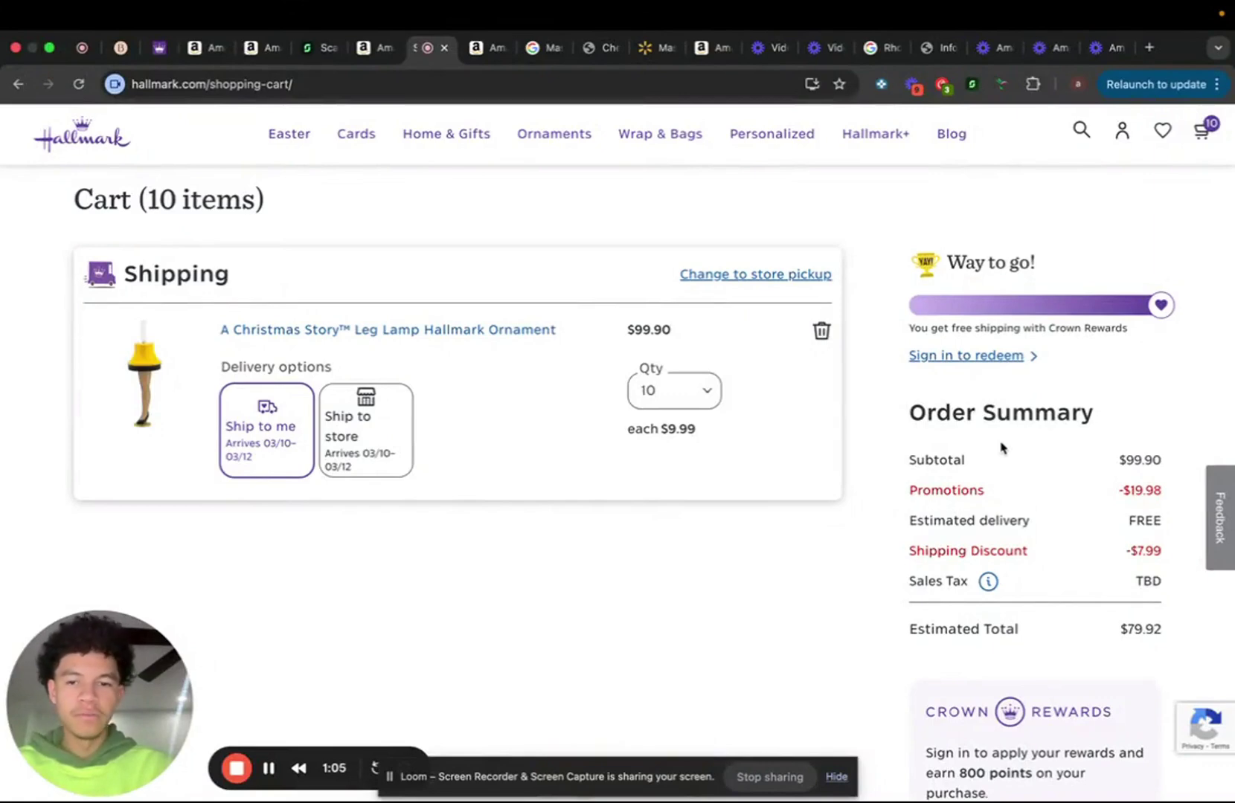
mouse_move(371, 8)
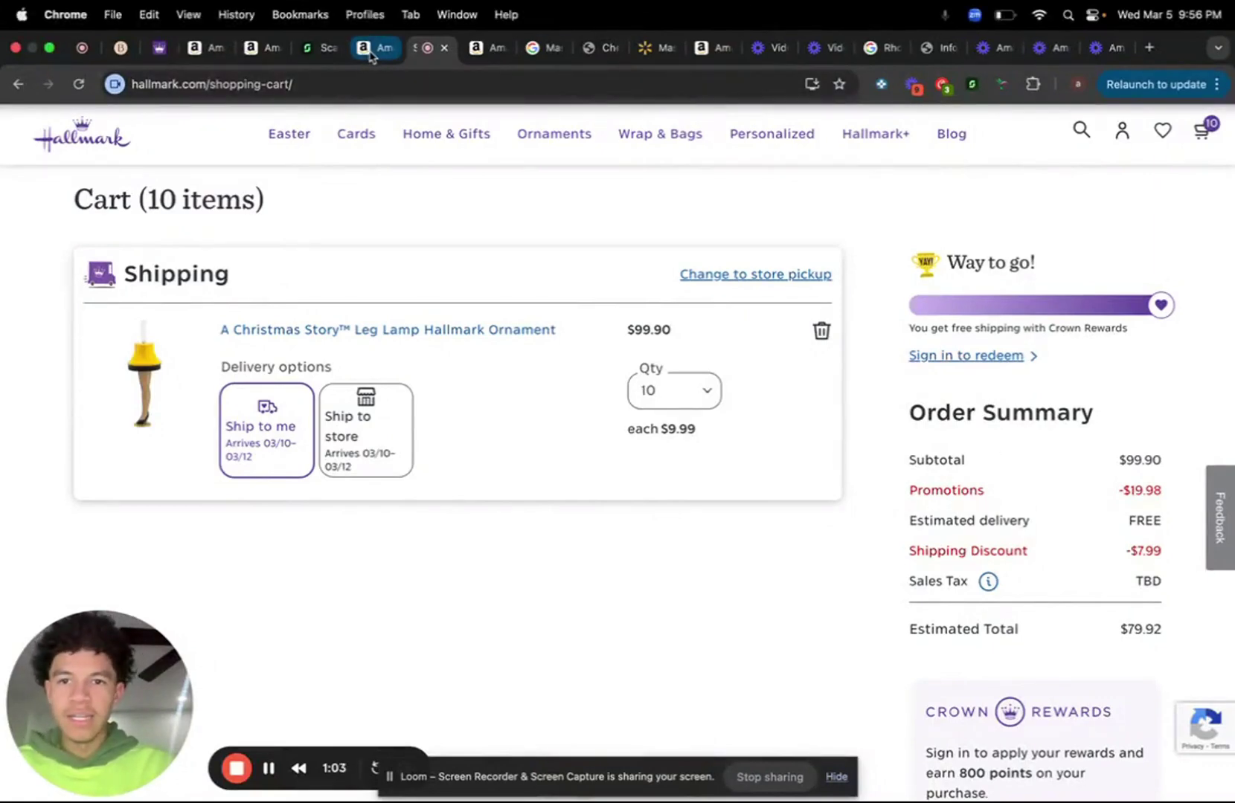
Return to the Amazon listing's Scan Profit calculator to enter the ornament's $7.99 cost.
left_click(371, 49)
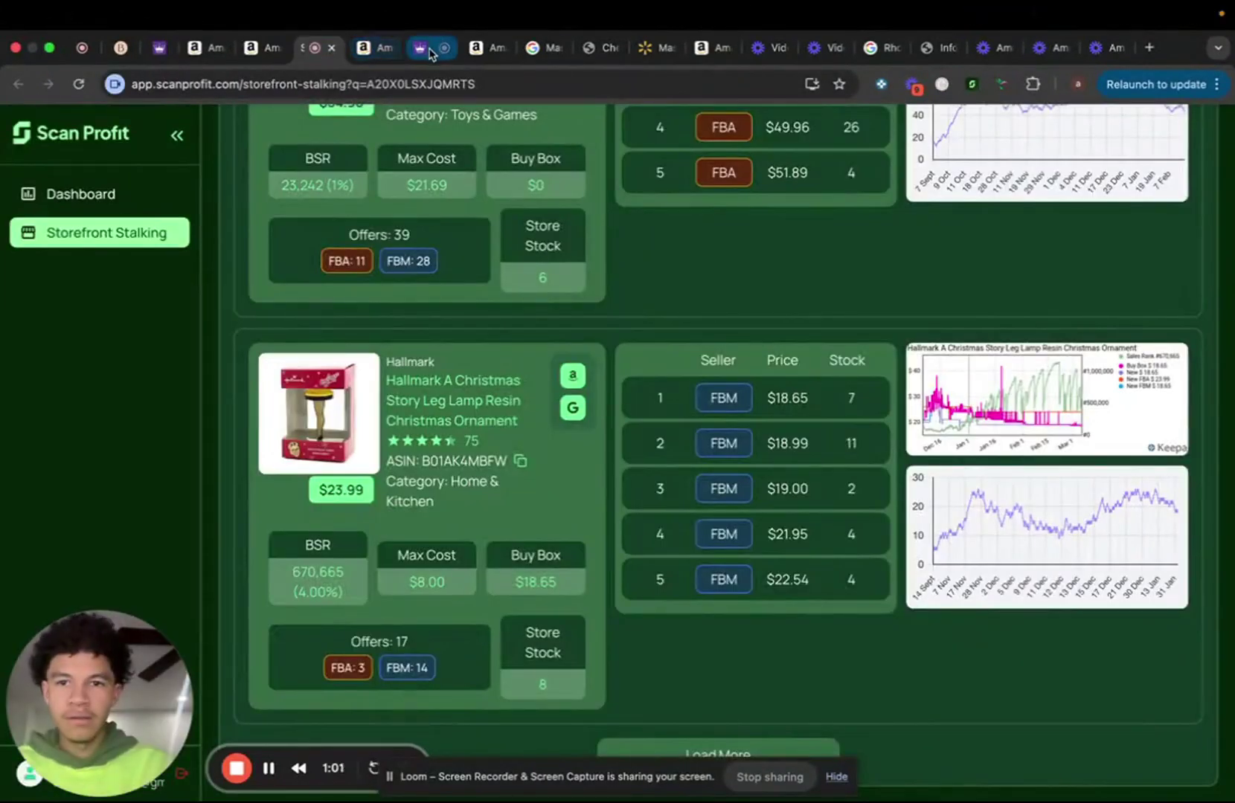
left_click(371, 48)
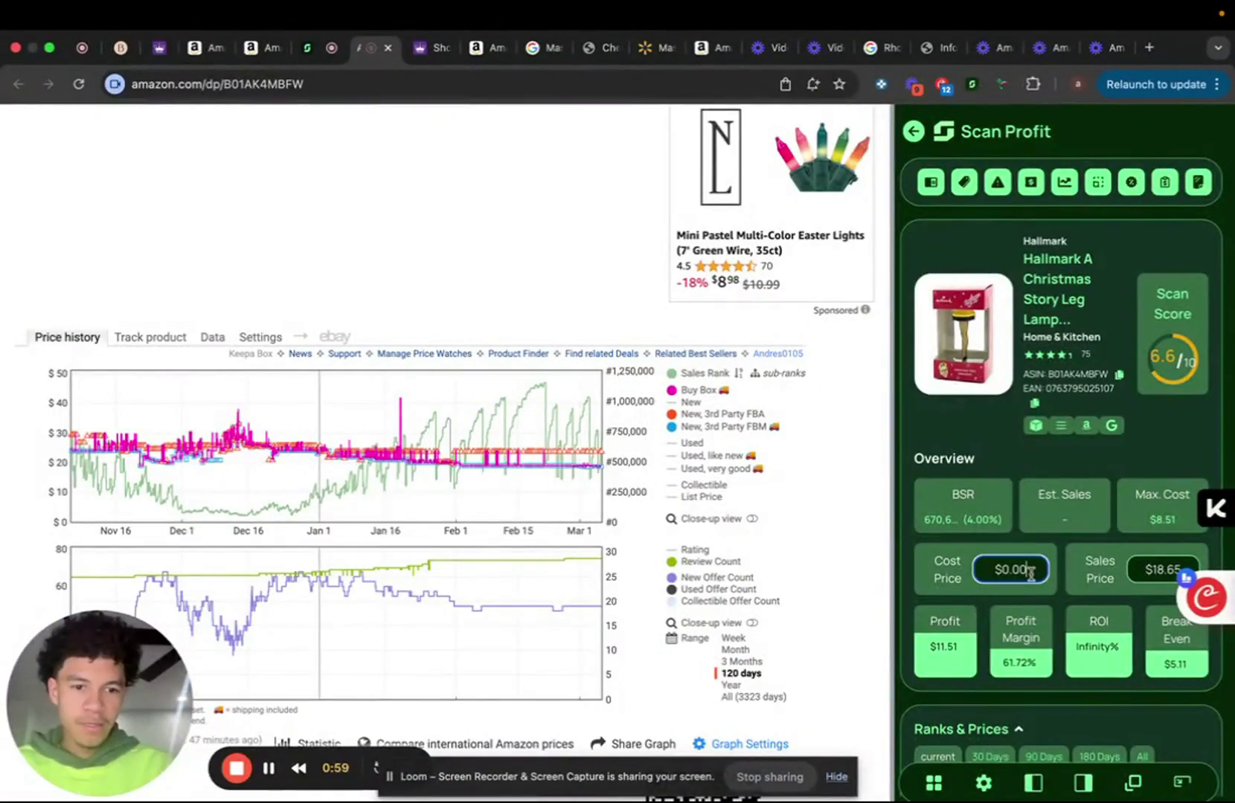
type("7.99")
scroll(1036, 680, "down", 1)
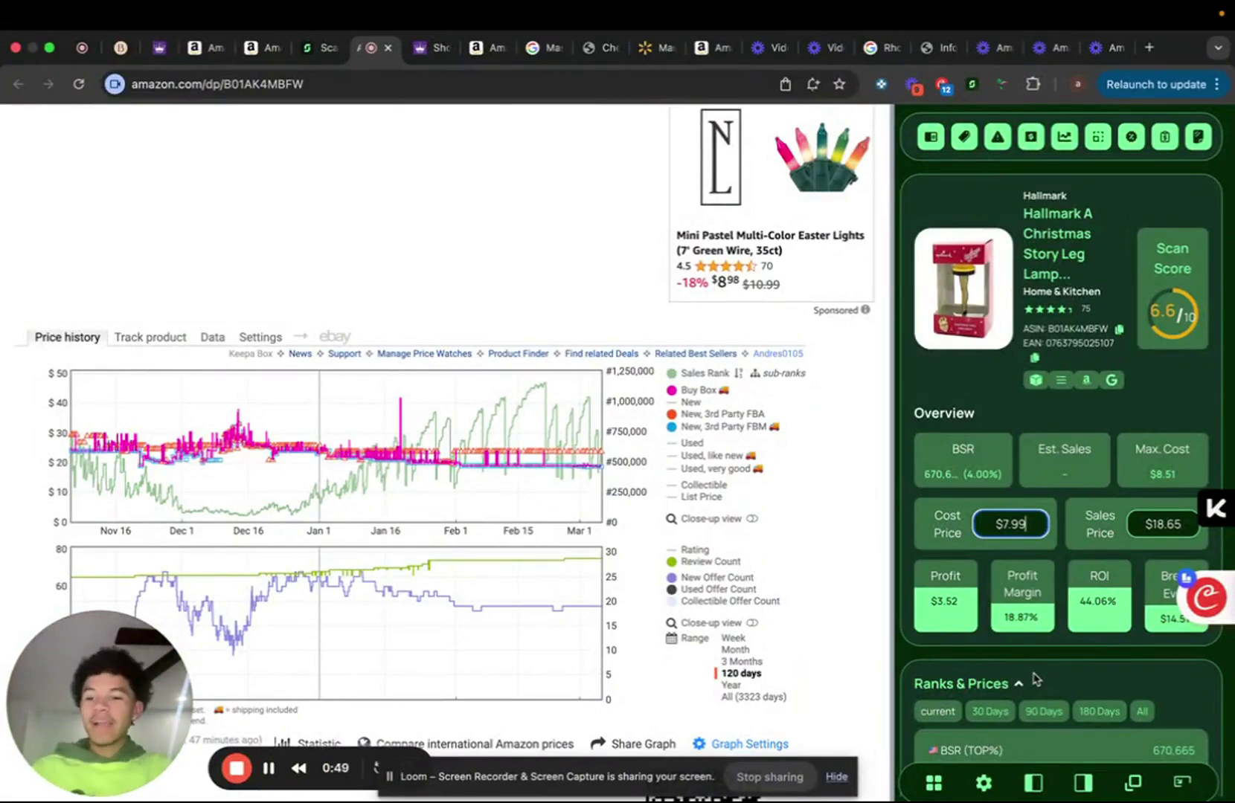
scroll(851, 480, "up", 5)
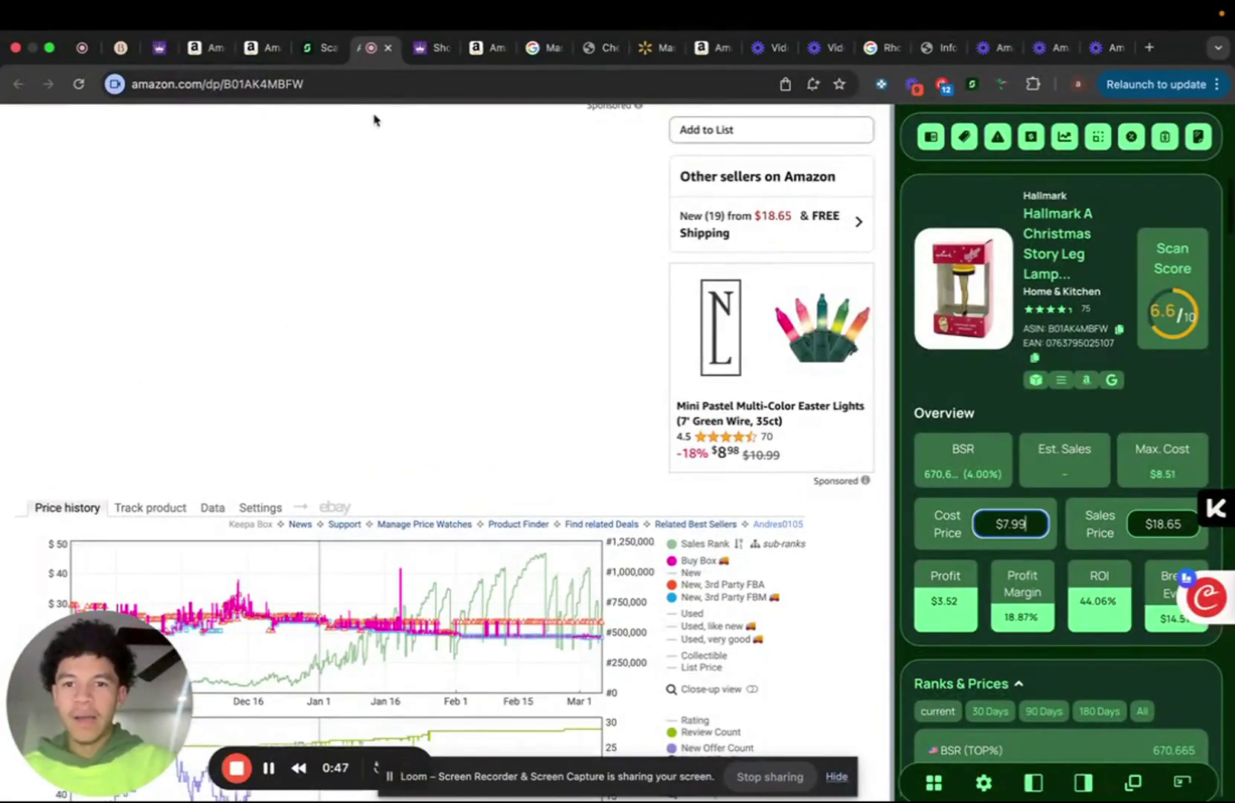
scroll(430, 233, "down", 2)
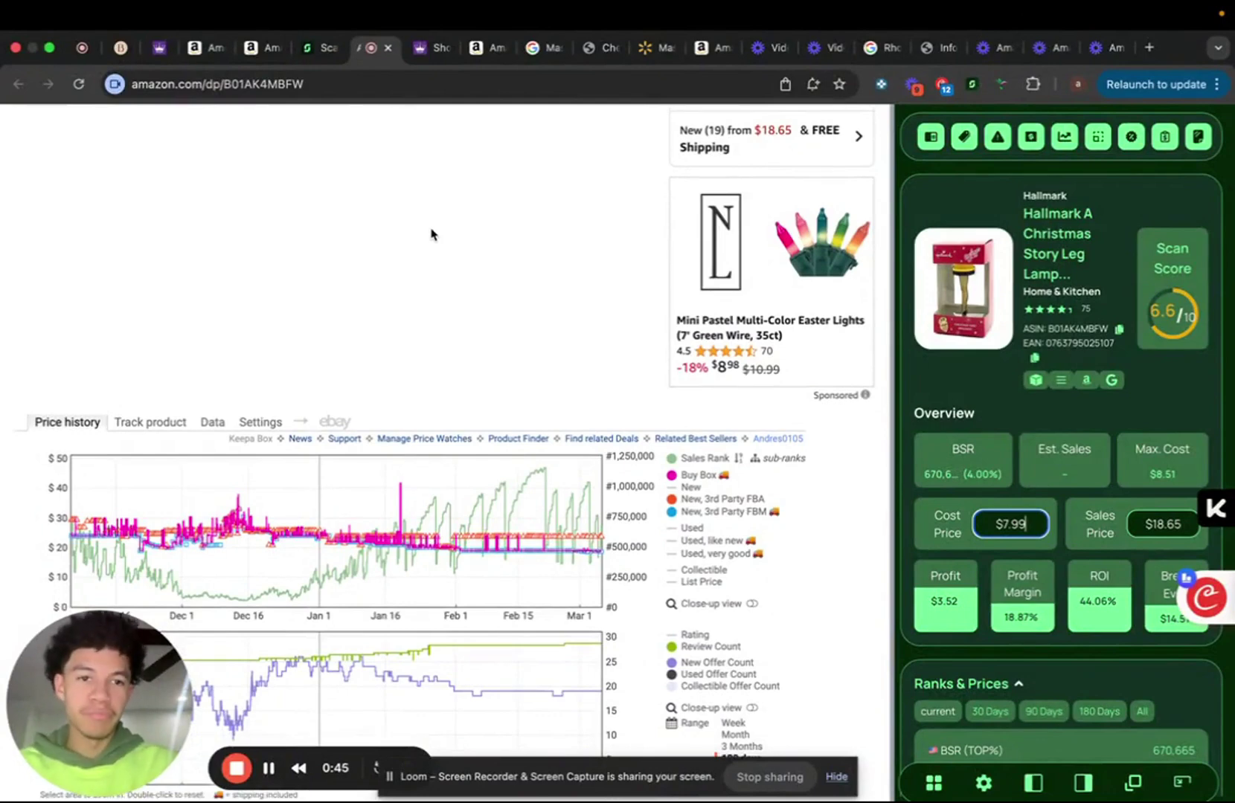